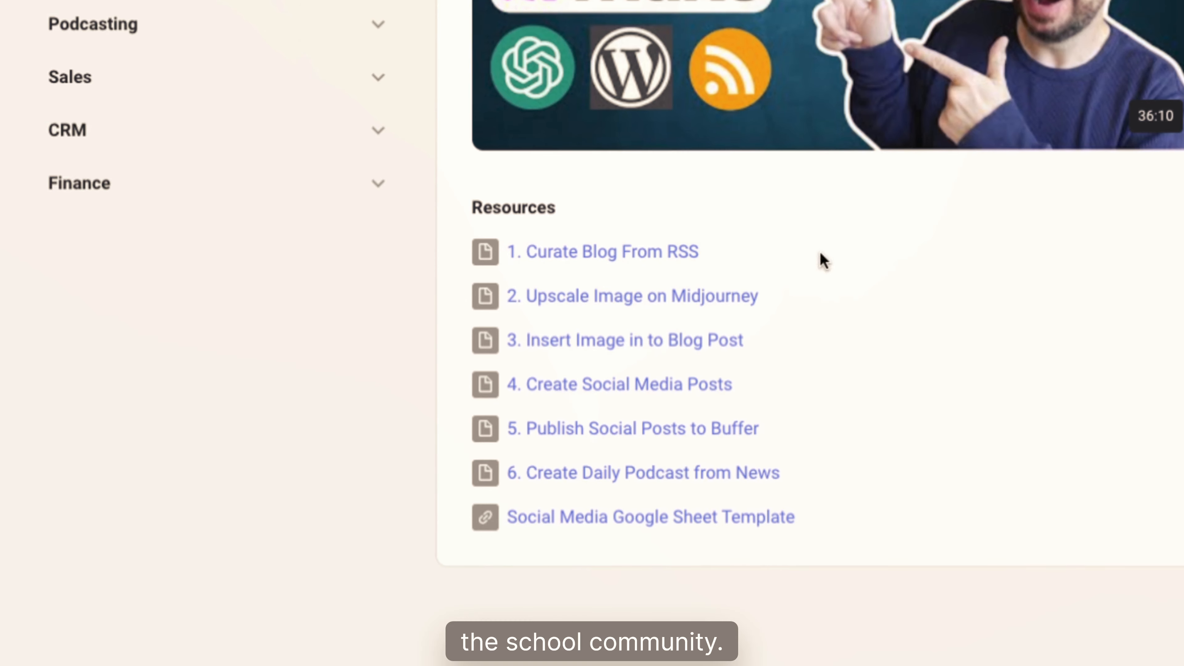
Step: Download the "4. Create Social Media Posts" blueprint from the Blueprint Library and import its JSON file into a Make scenario
{"action": "left_click", "coordinate": [600, 397]}
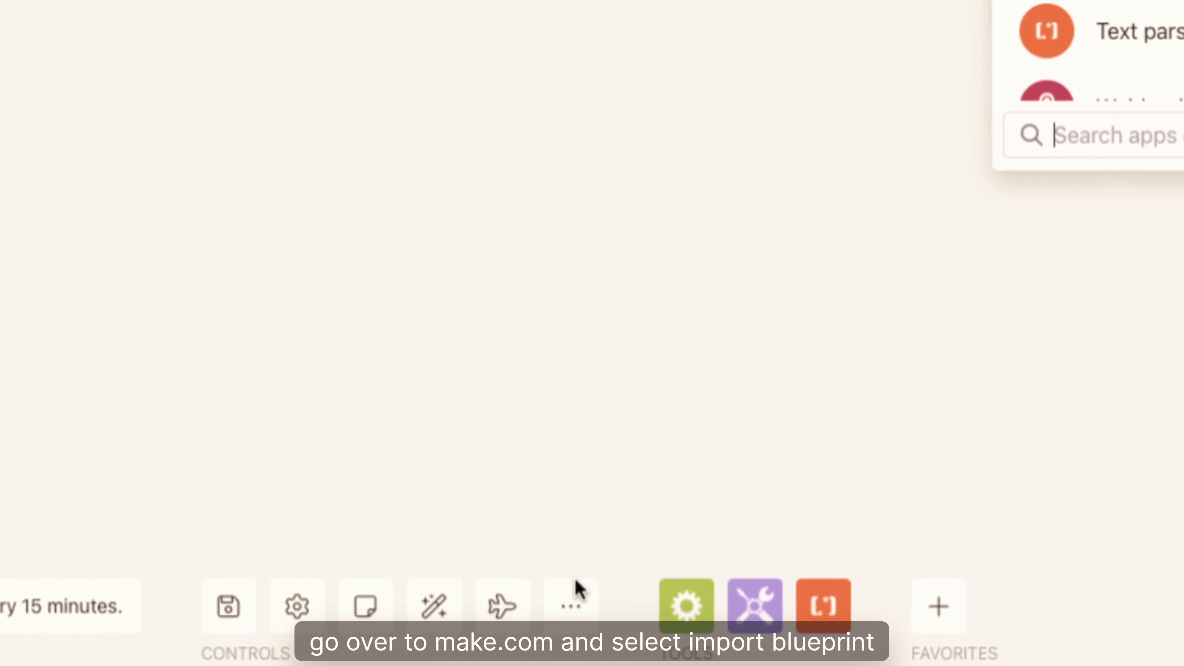
{"action": "left_click", "coordinate": [579, 591]}
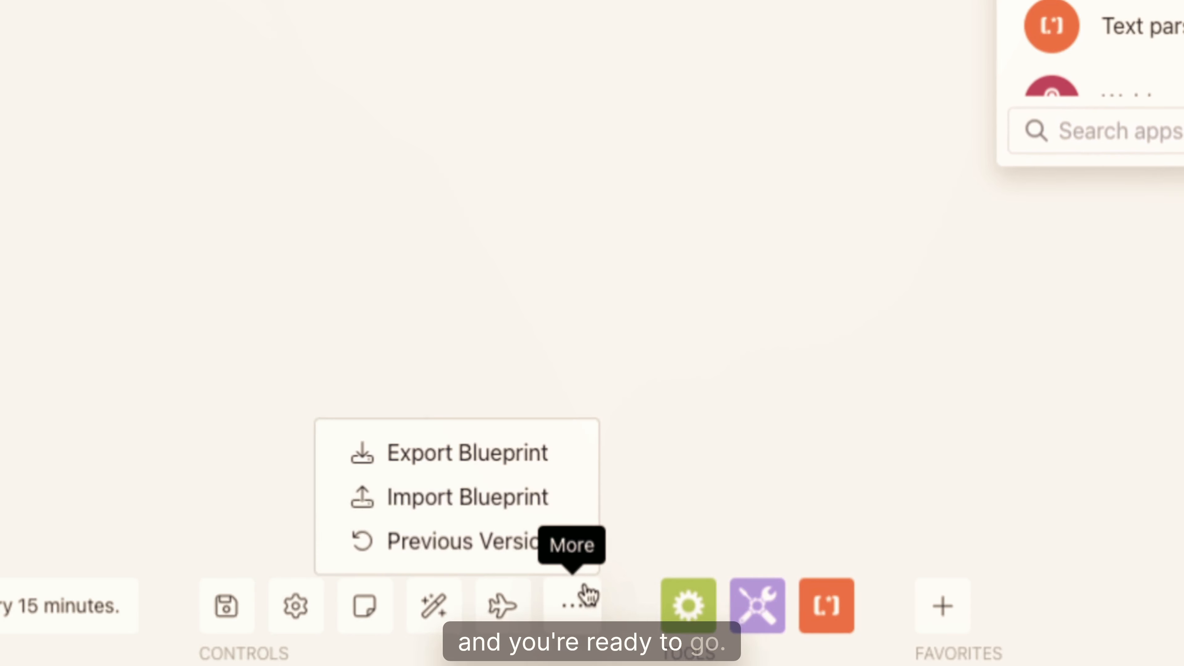
{"action": "left_click", "coordinate": [536, 503]}
{"action": "left_click", "coordinate": [489, 272]}
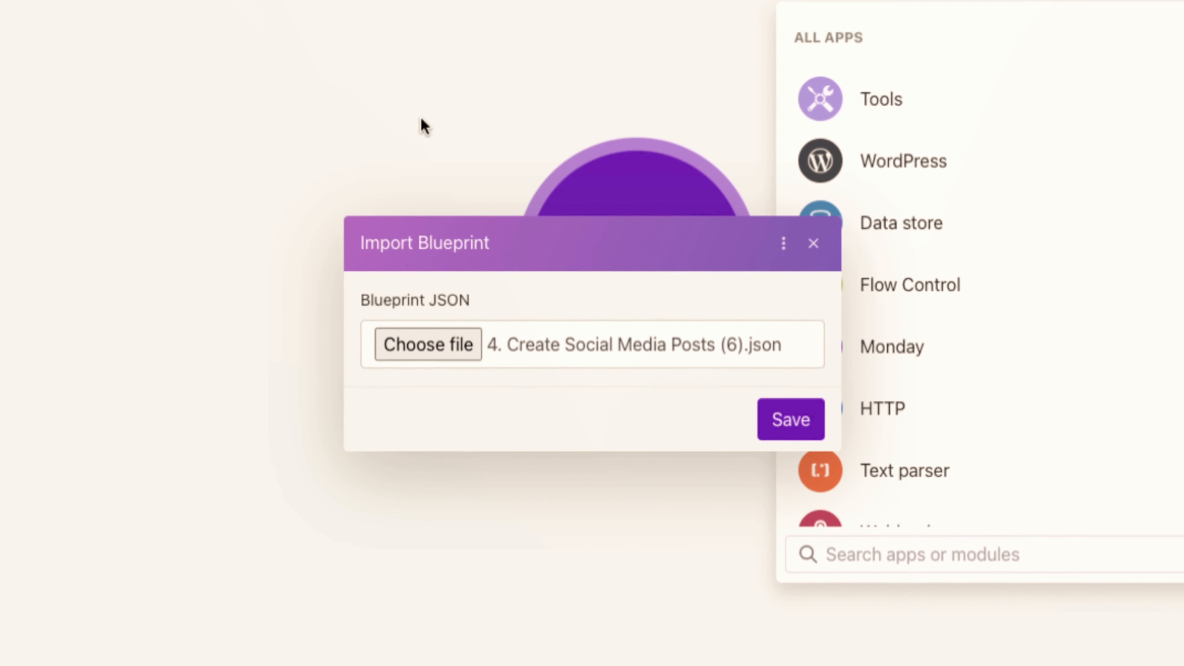
{"action": "left_click", "coordinate": [791, 420]}
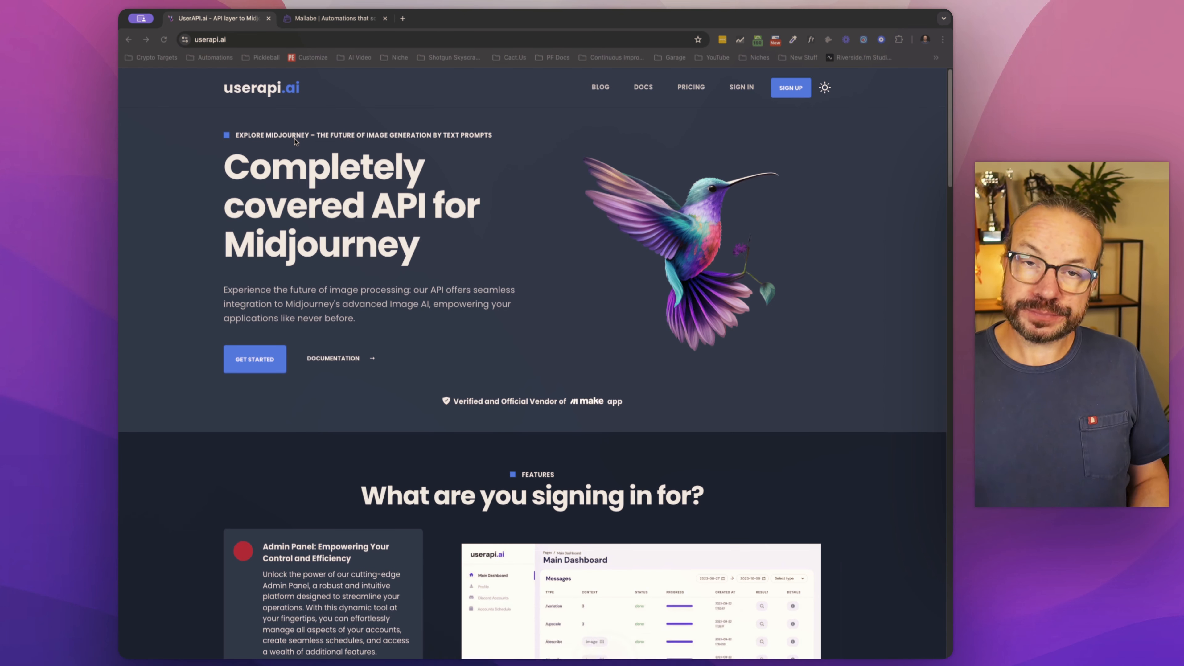
Step: Open the Mallabe website's Images feature page and review its resize, compress and crop services
{"action": "left_click", "coordinate": [322, 21]}
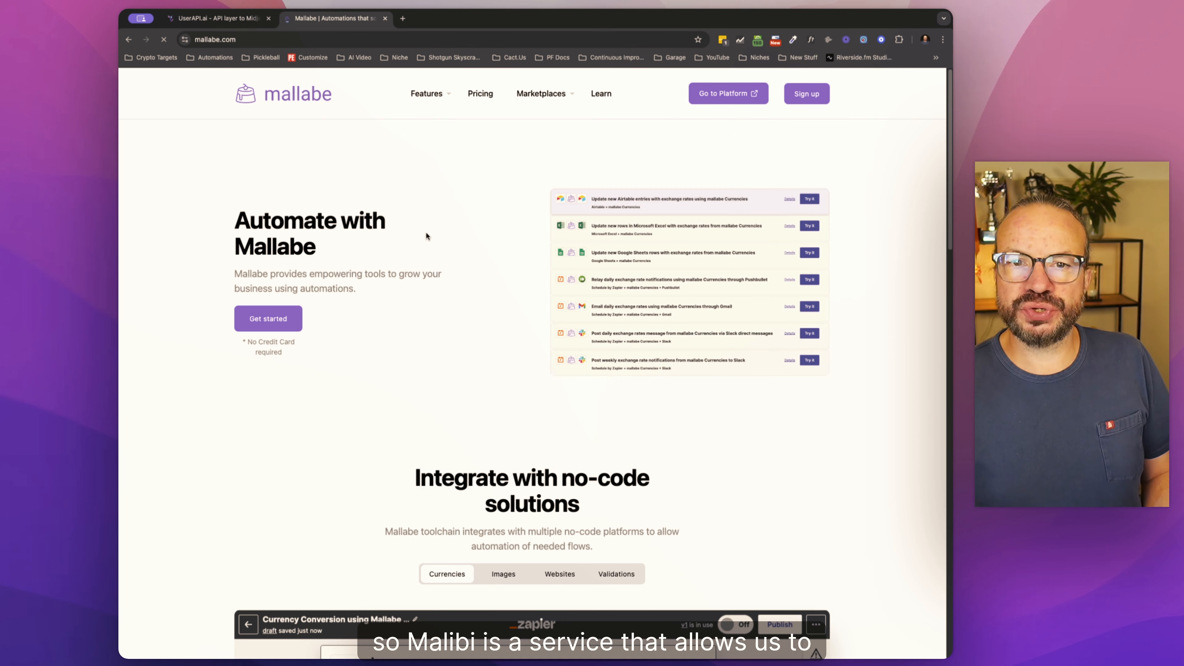
{"action": "mouse_move", "coordinate": [447, 95]}
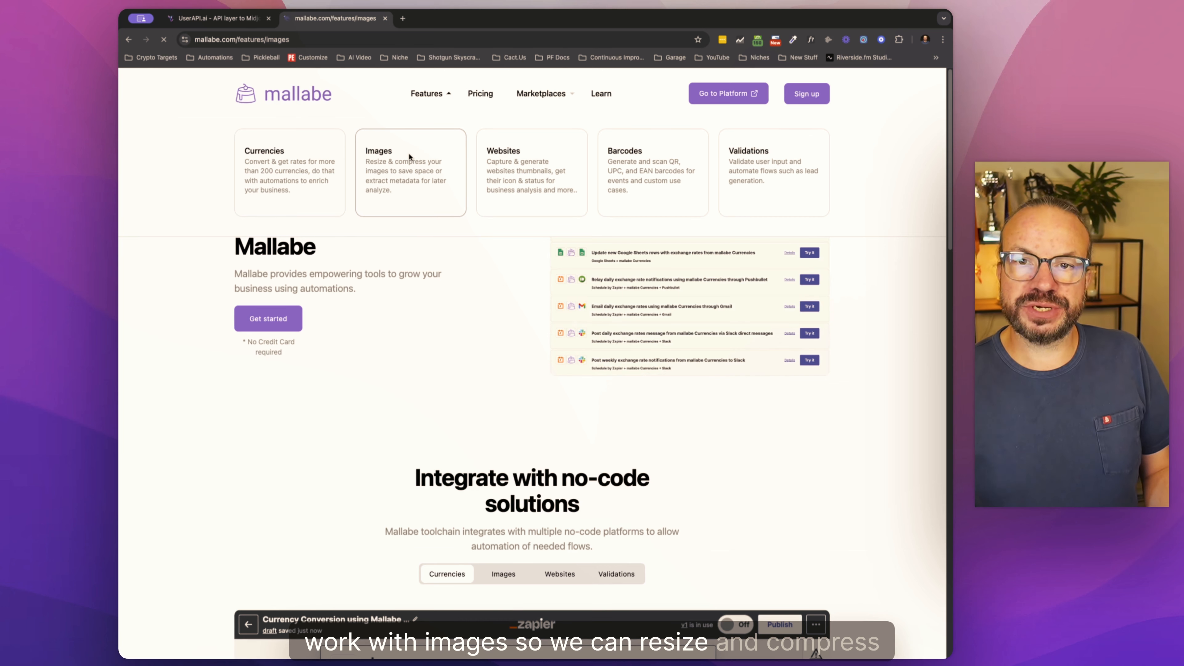
{"action": "scroll", "coordinate": [500, 390], "scroll_direction": "down", "scroll_amount": 6}
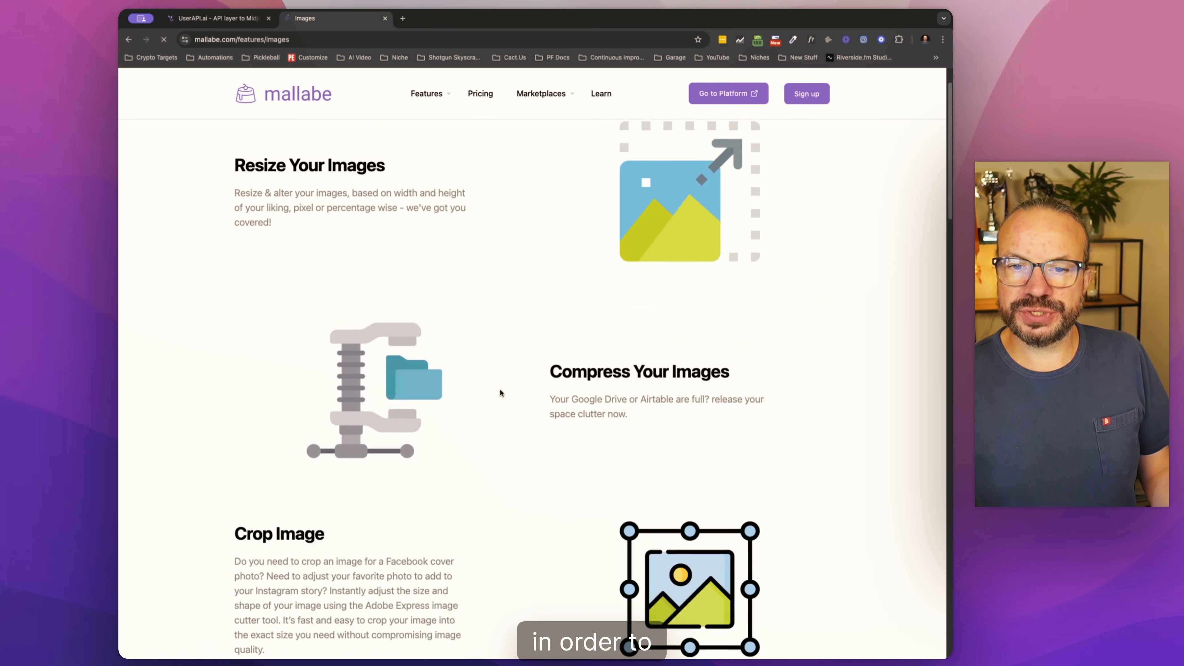
{"action": "scroll", "coordinate": [500, 390], "scroll_direction": "up", "scroll_amount": 6}
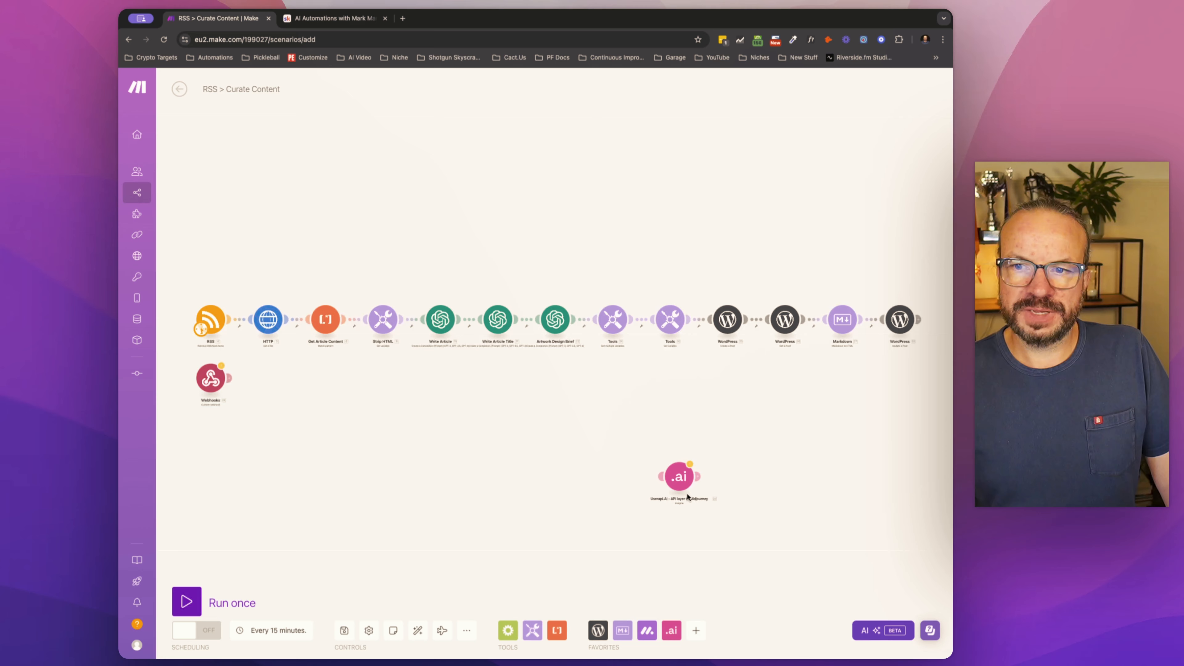
Step: Move the Userapi.AI Imagine module to the end of the scenario, beside the WordPress Update a Post module
{"action": "scroll", "coordinate": [688, 497], "scroll_direction": "up", "scroll_amount": 6}
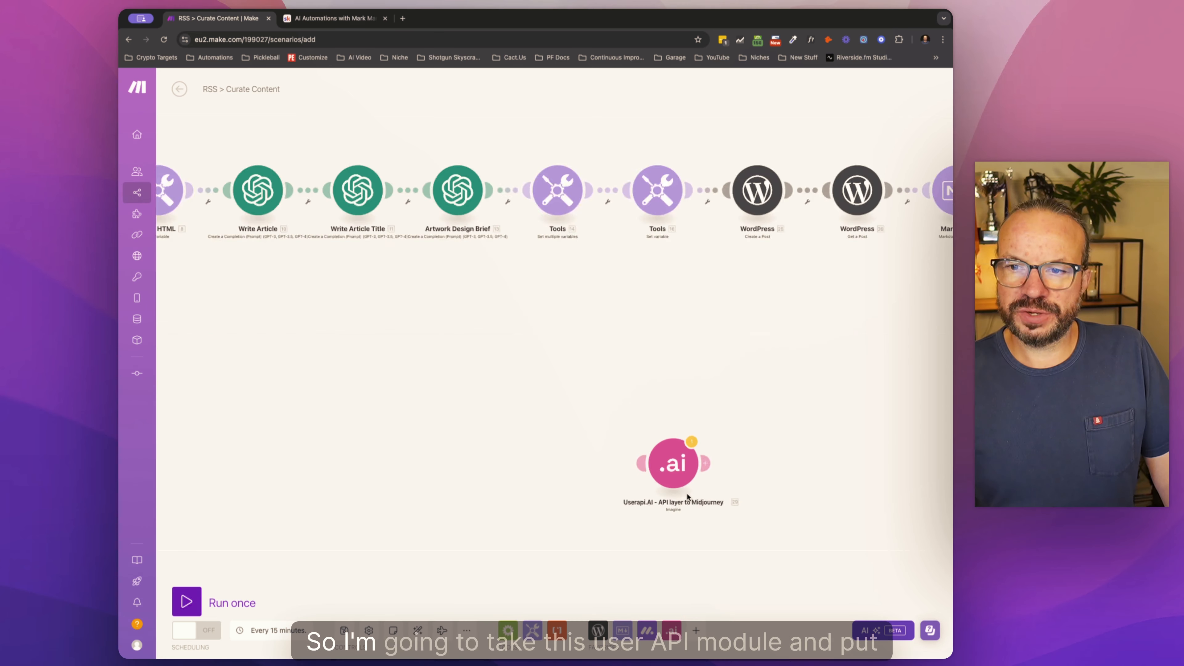
{"action": "scroll", "coordinate": [686, 483], "scroll_direction": "down", "scroll_amount": 2}
{"action": "left_click_drag", "start_coordinate": [753, 428], "coordinate": [539, 449]}
{"action": "left_click_drag", "start_coordinate": [459, 486], "coordinate": [920, 214]}
{"action": "left_click_drag", "start_coordinate": [819, 300], "coordinate": [581, 381]}
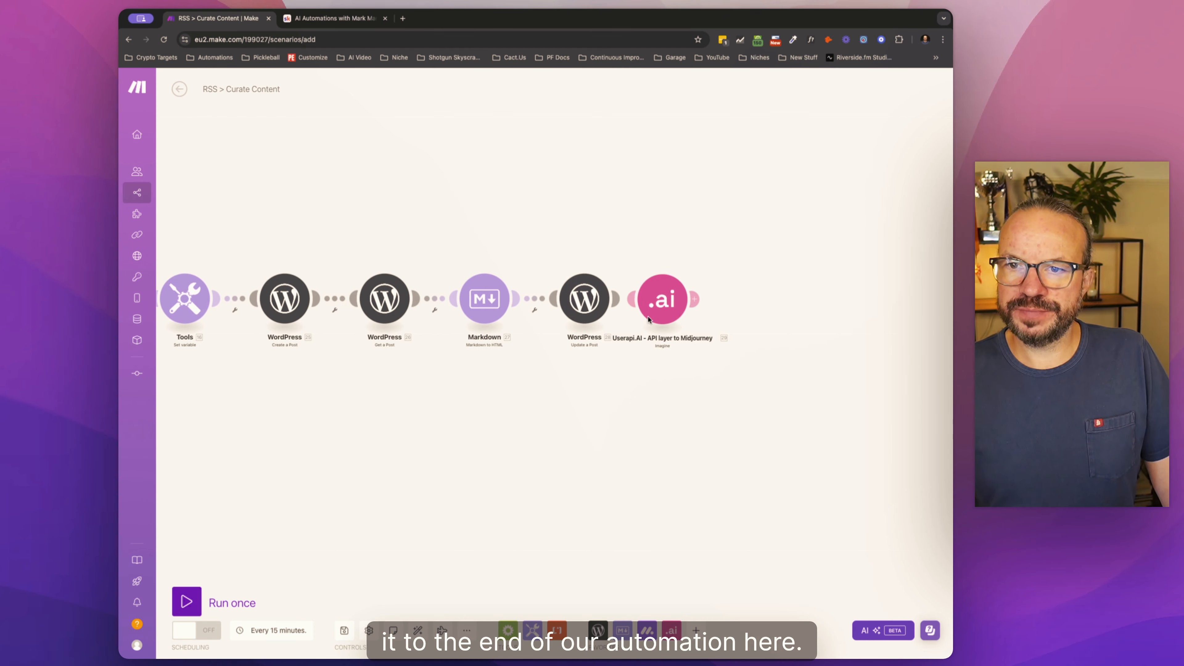
Step: Set the Userapi.AI image prompt to "You are an experienced designer for a crypto news company. Create an image using the following brief from your project manager."
{"action": "left_click", "coordinate": [683, 296]}
{"action": "left_click", "coordinate": [755, 209]}
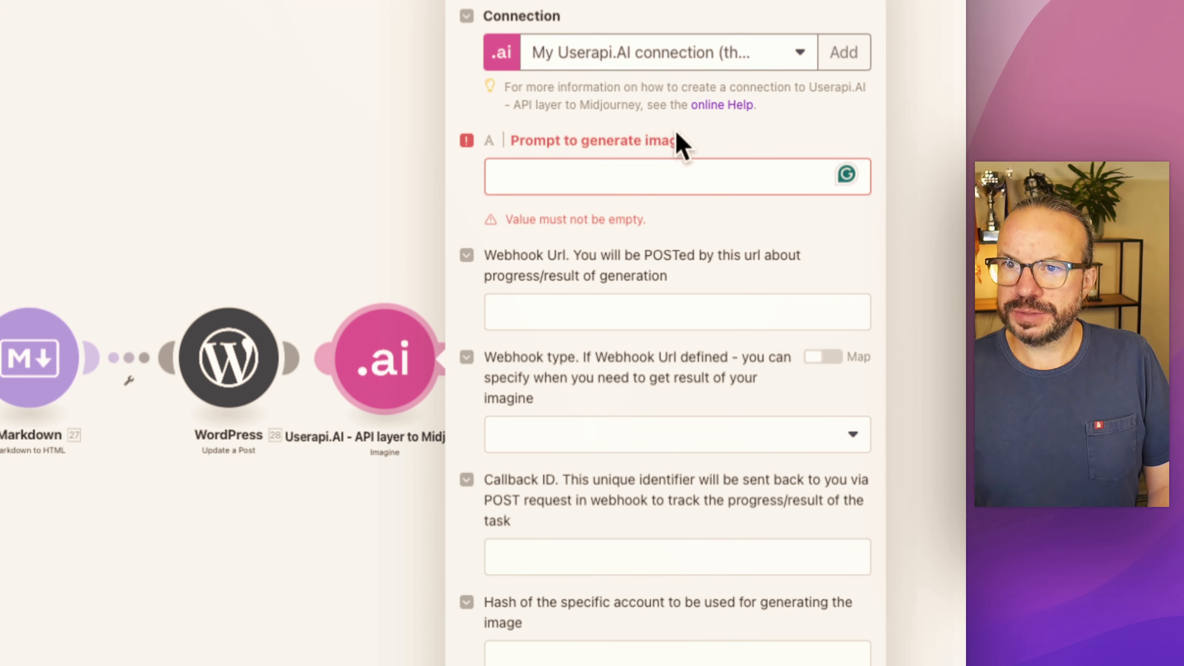
{"action": "left_click", "coordinate": [613, 182]}
{"action": "type", "text": "You are an experienced designer for a crypto news company. Create an image using the following brief from your project manager."}
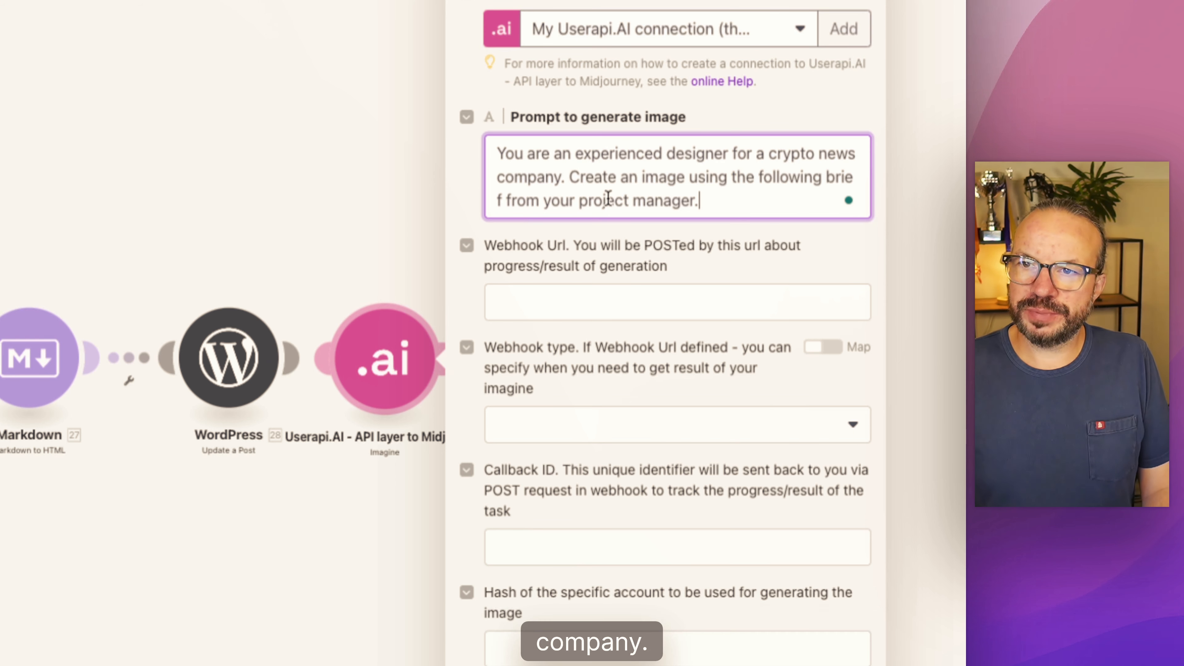
Step: Append a blank line and the Artwork Design Brief's Result value to the end of the image prompt
{"action": "left_click", "coordinate": [709, 202]}
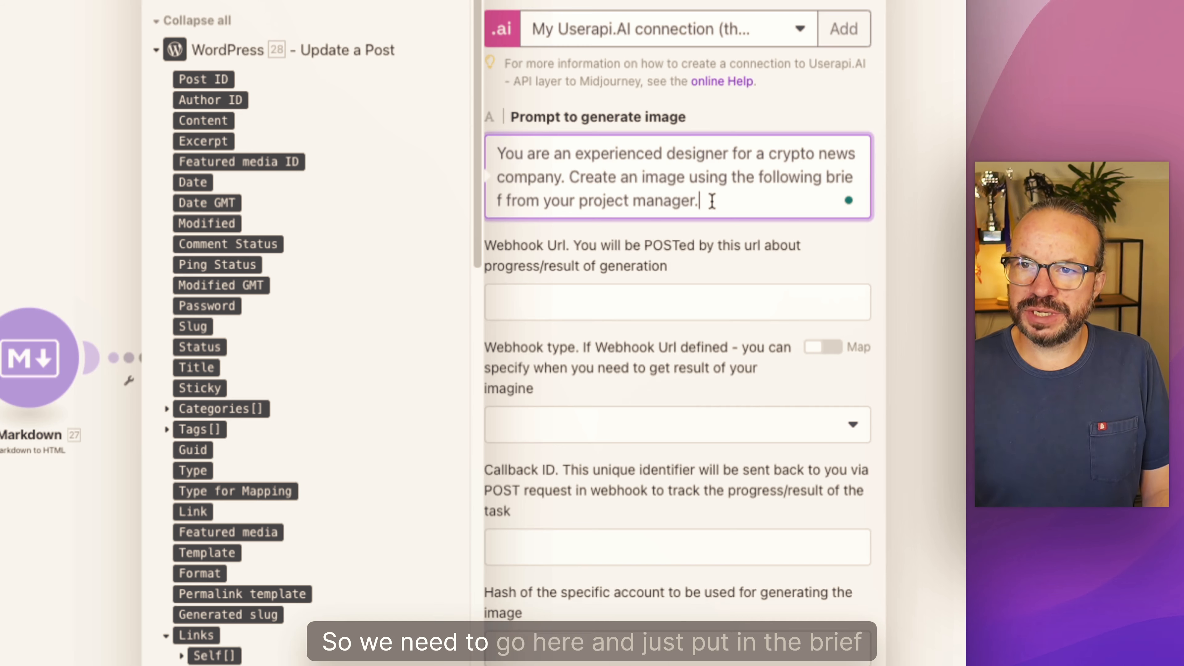
{"action": "key", "text": "Return"}
{"action": "key", "text": "Return"}
{"action": "scroll", "coordinate": [291, 463], "scroll_direction": "down", "scroll_amount": 15}
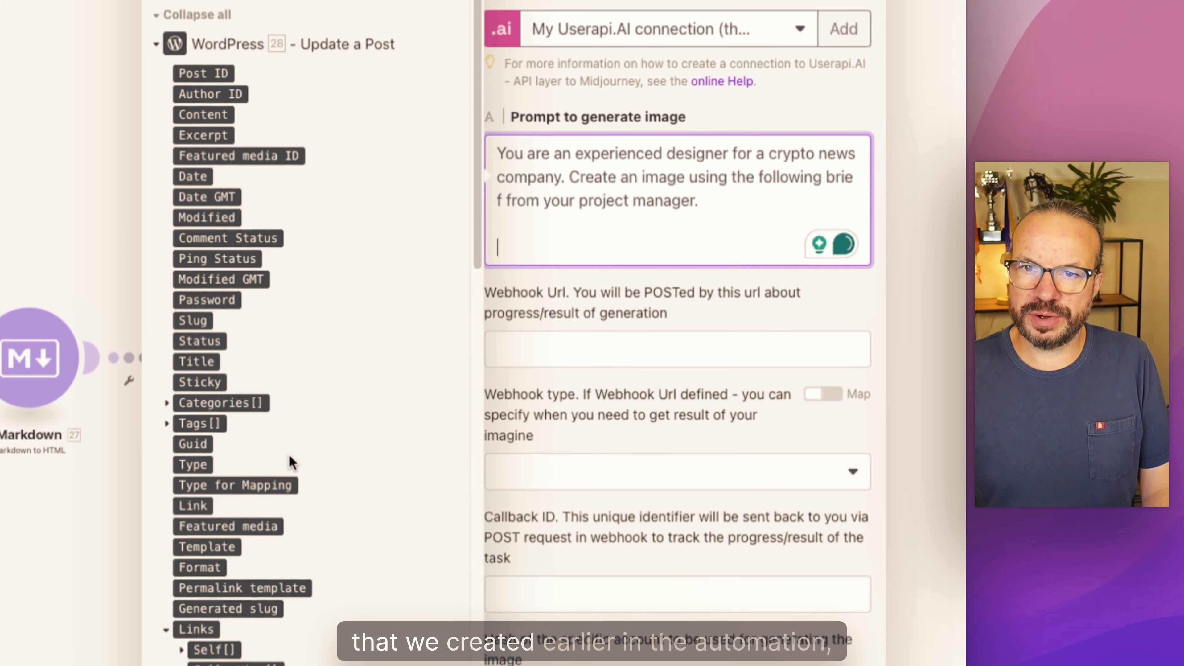
{"action": "scroll", "coordinate": [319, 541], "scroll_direction": "down", "scroll_amount": 5}
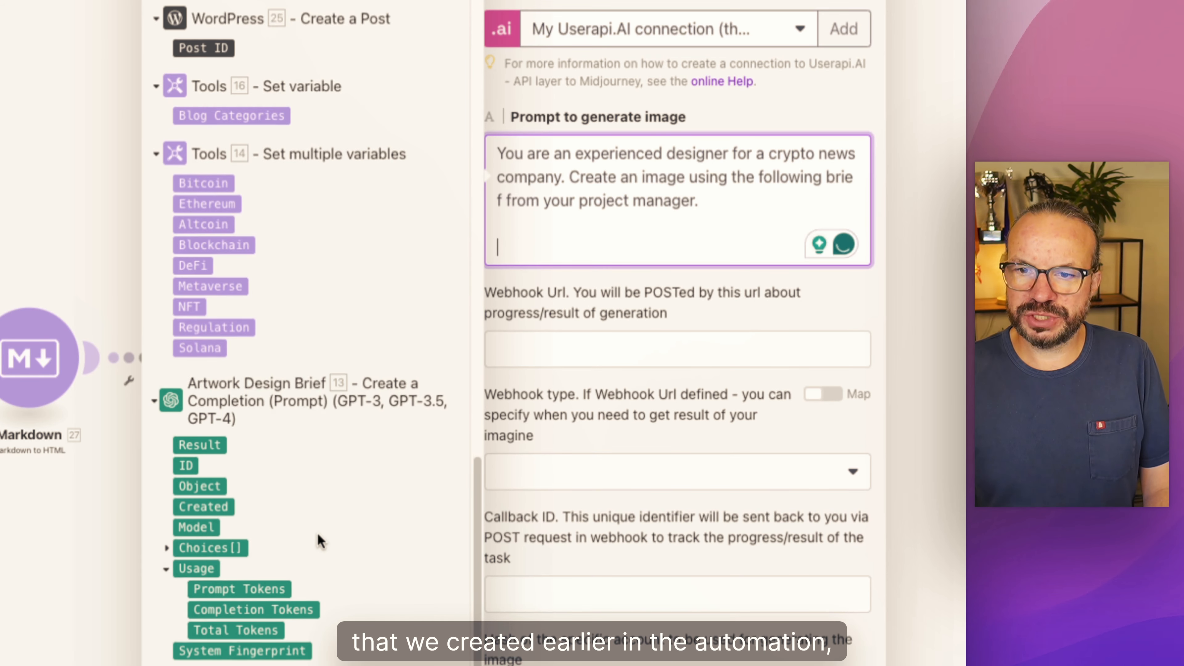
{"action": "scroll", "coordinate": [320, 541], "scroll_direction": "up", "scroll_amount": 3}
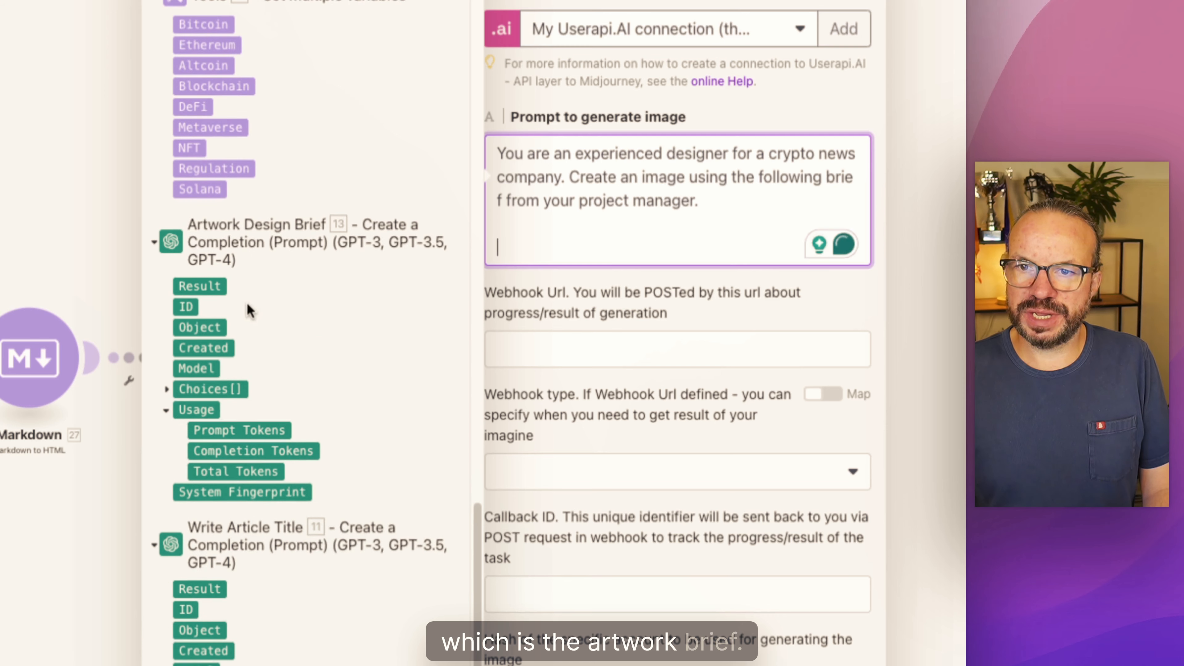
{"action": "left_click", "coordinate": [206, 293]}
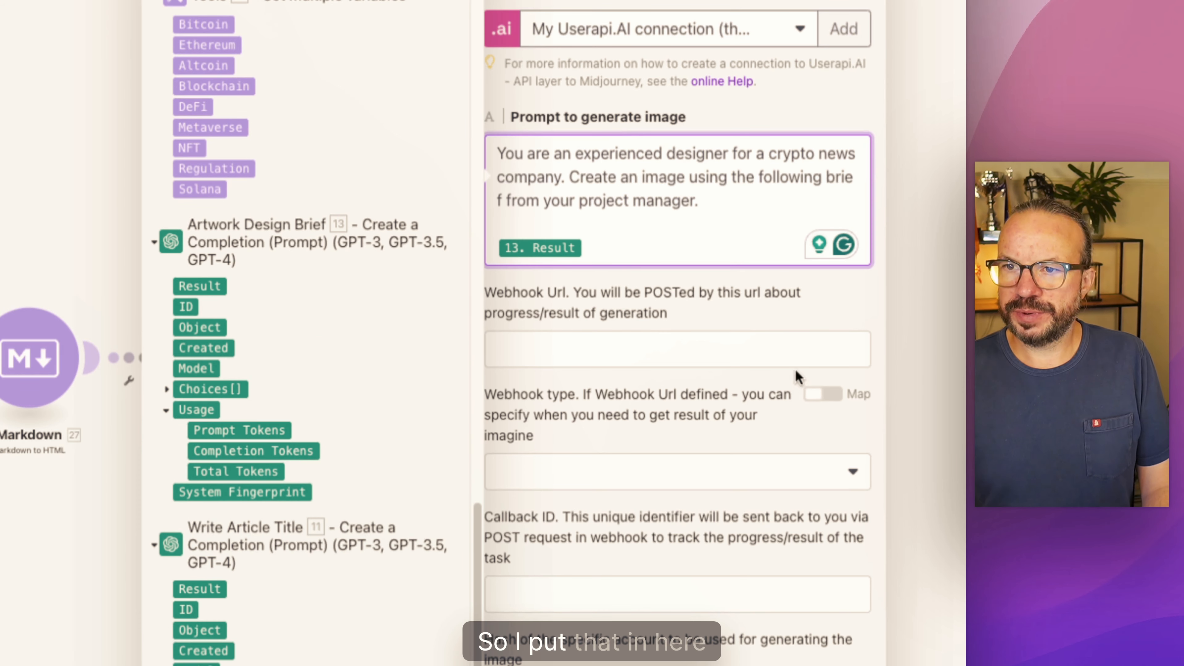
Step: Set the webhook type to "POST data once when generation is complete" and save the Userapi.AI module settings
{"action": "left_click", "coordinate": [604, 473]}
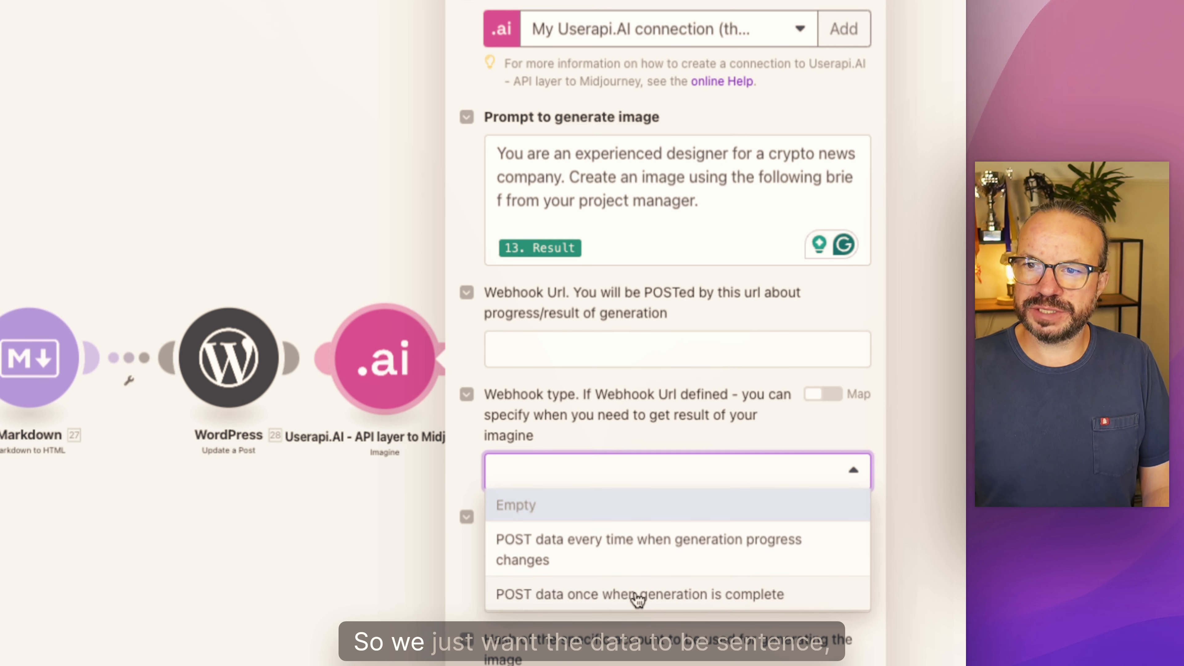
{"action": "left_click", "coordinate": [620, 601]}
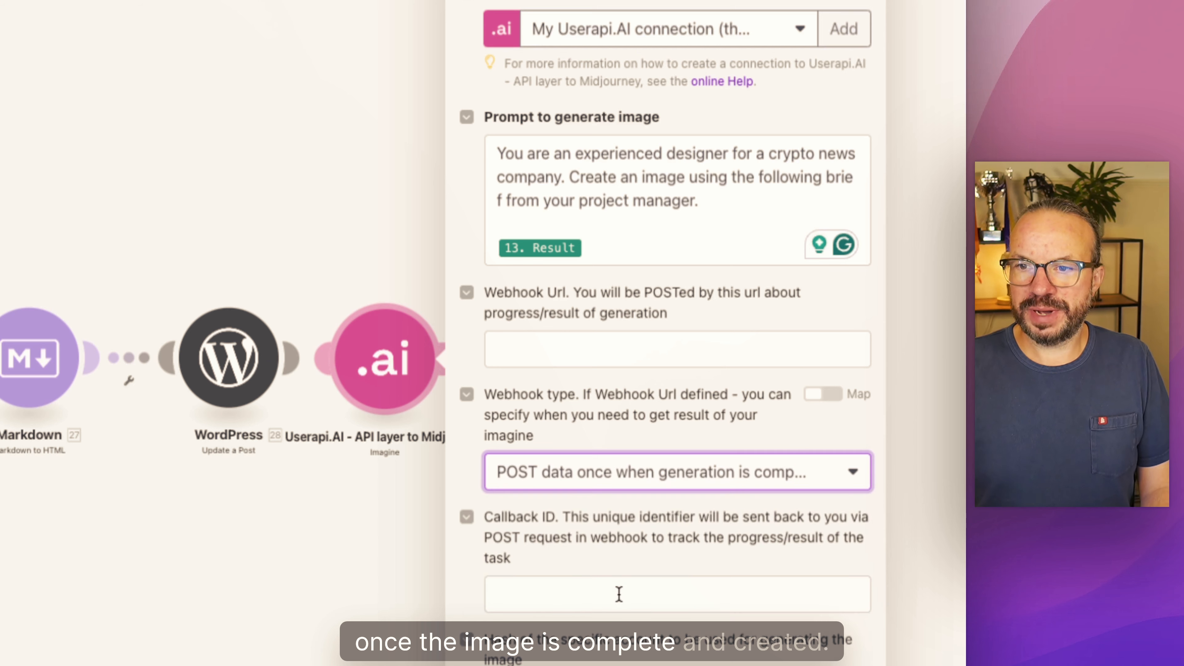
{"action": "left_click", "coordinate": [538, 347]}
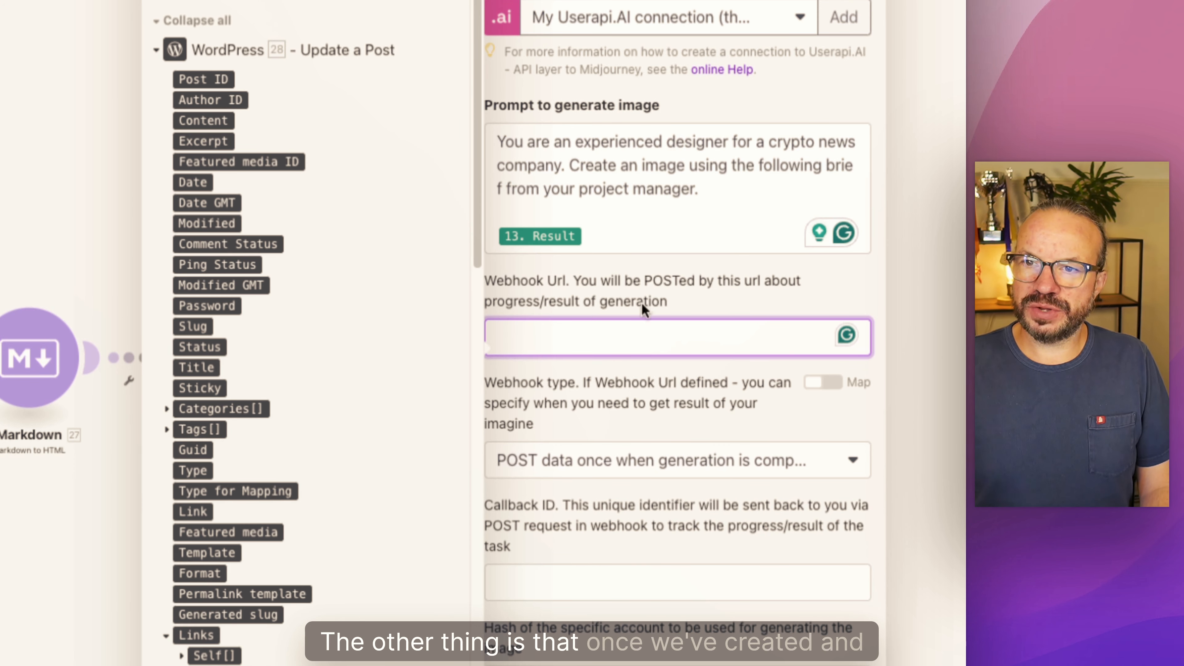
{"action": "left_click_drag", "start_coordinate": [652, 302], "coordinate": [660, 303]}
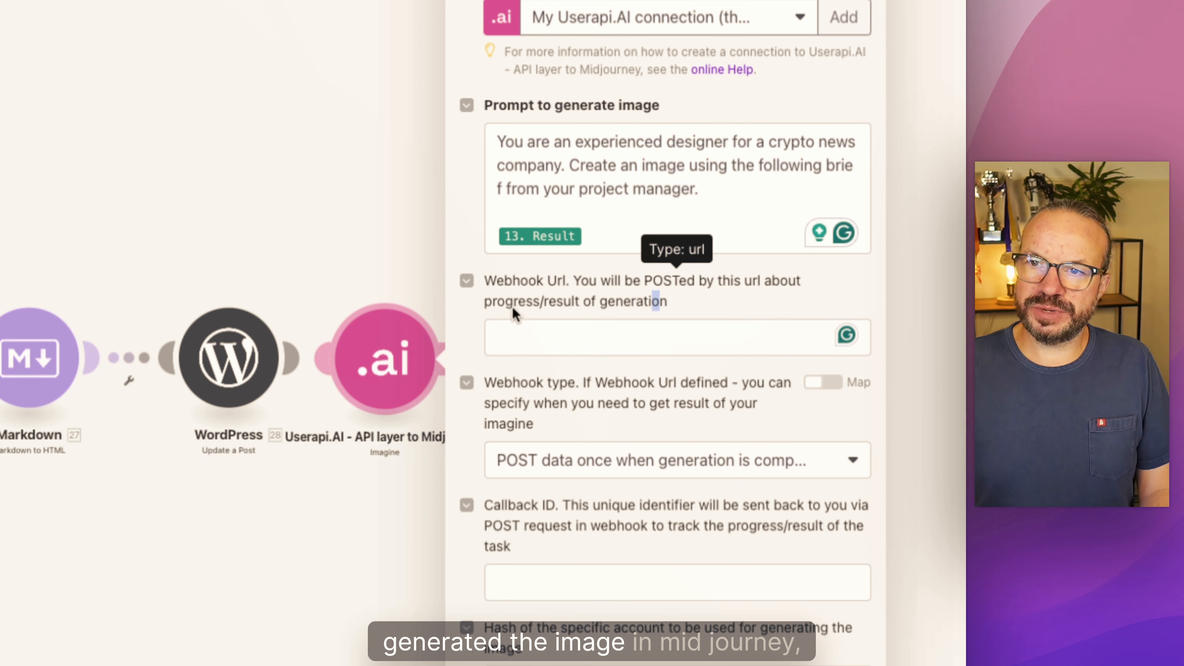
{"action": "left_click", "coordinate": [738, 310]}
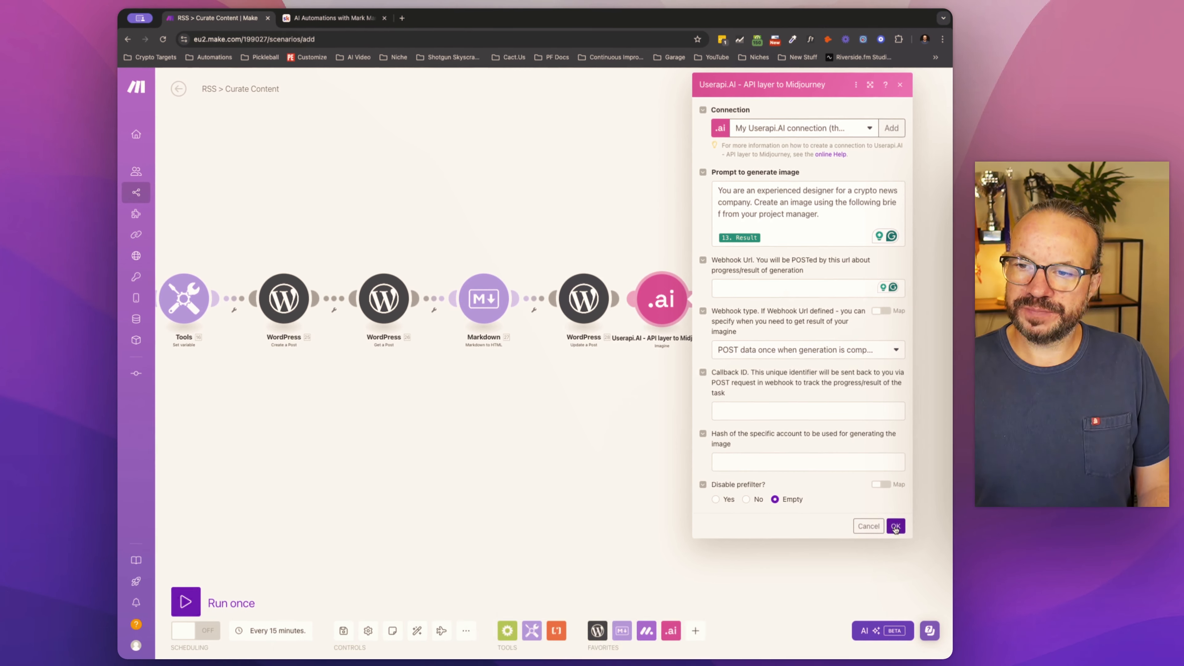
{"action": "left_click", "coordinate": [888, 575]}
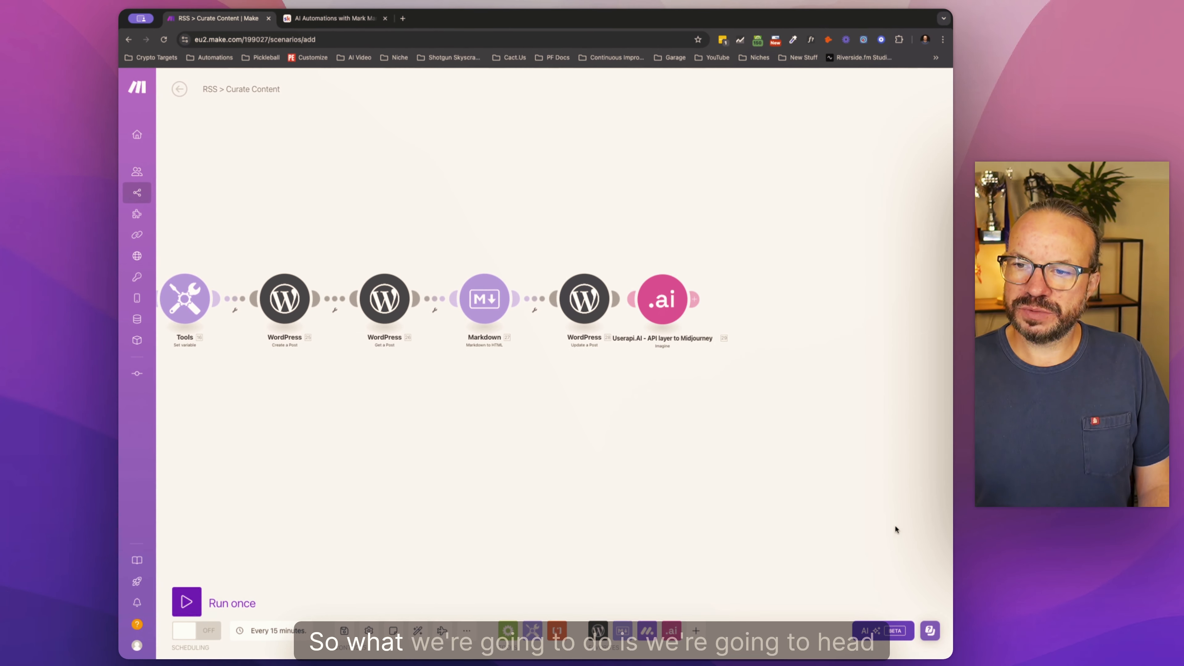
Step: Open make.com in a new browser tab and start a new scenario with a Custom webhook trigger
{"action": "left_click", "coordinate": [402, 18]}
{"action": "type", "text": "make.com"}
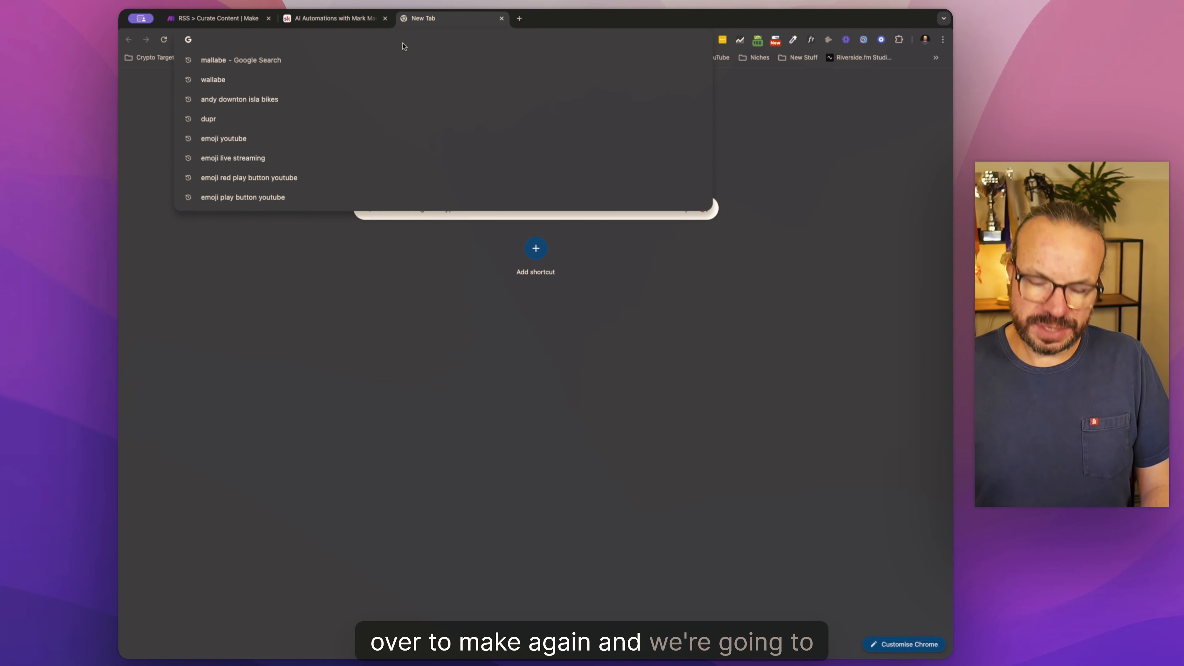
{"action": "key", "text": "Return"}
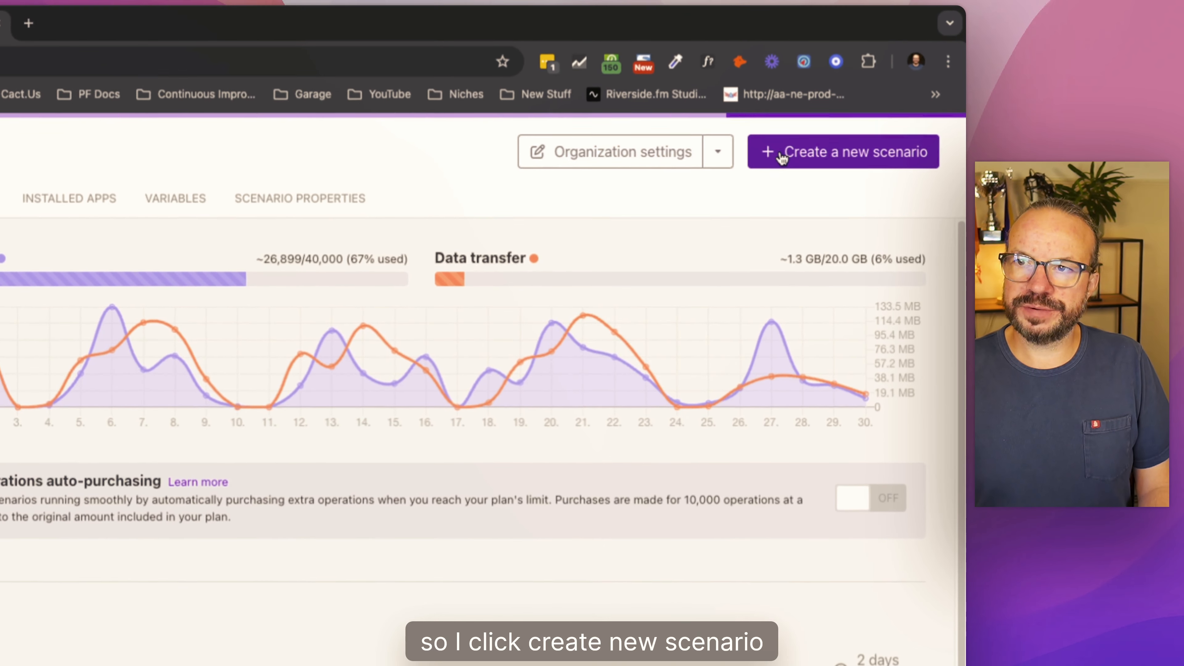
{"action": "left_click", "coordinate": [811, 131]}
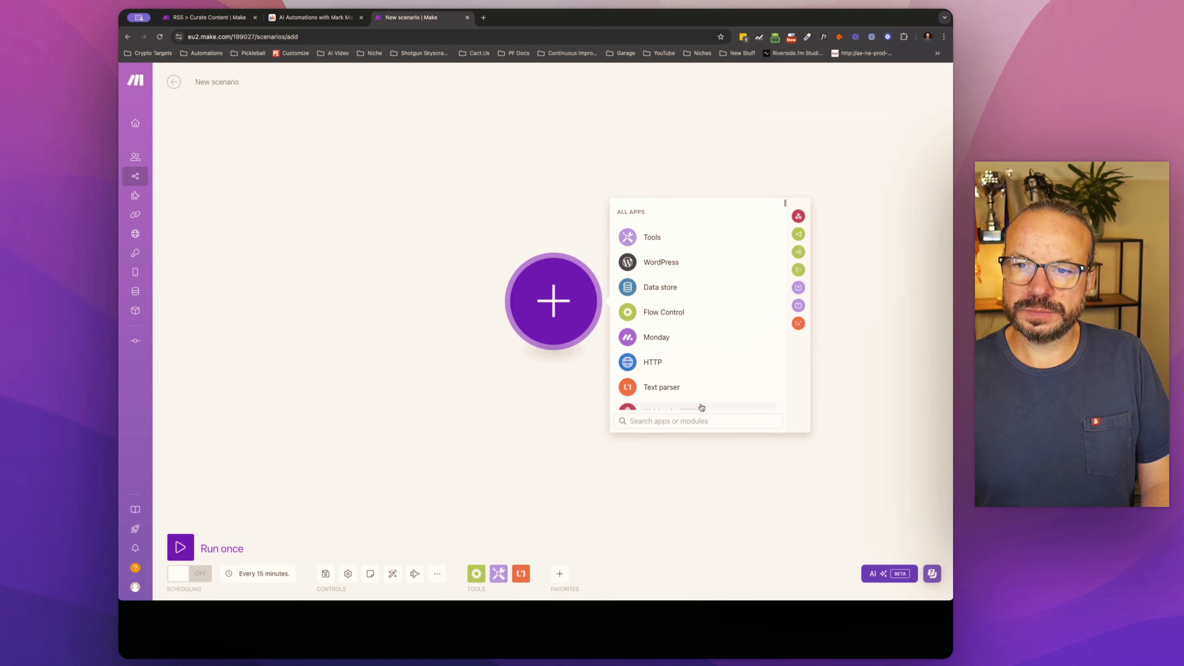
{"action": "type", "text": "webhook"}
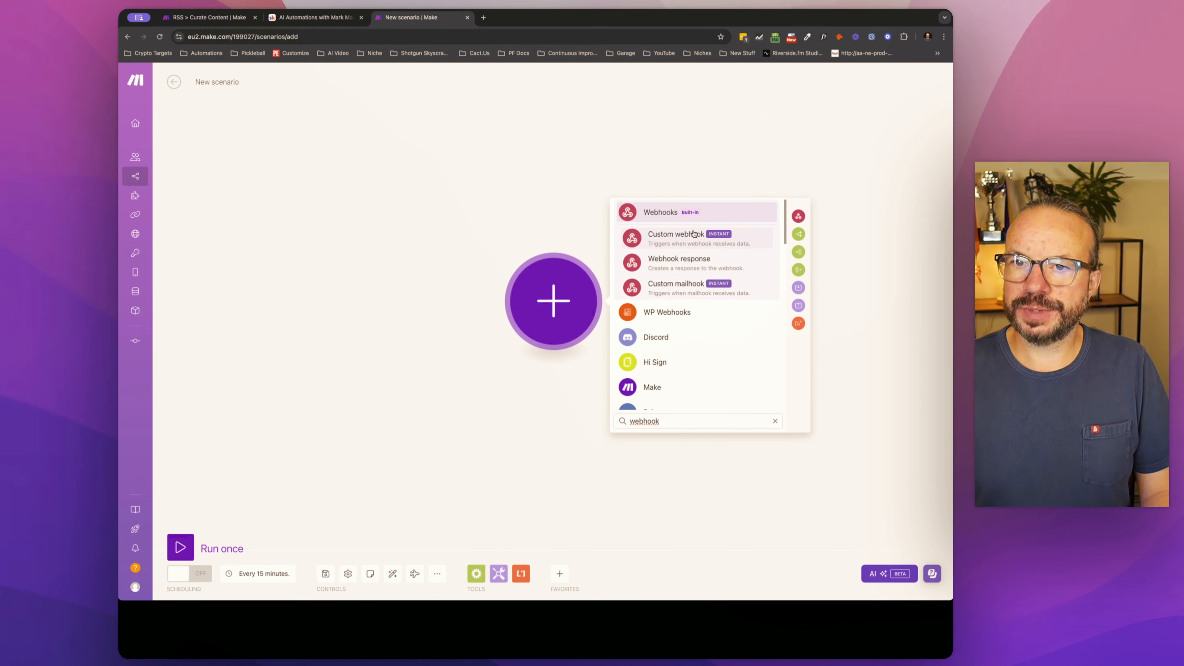
{"action": "left_click", "coordinate": [684, 238]}
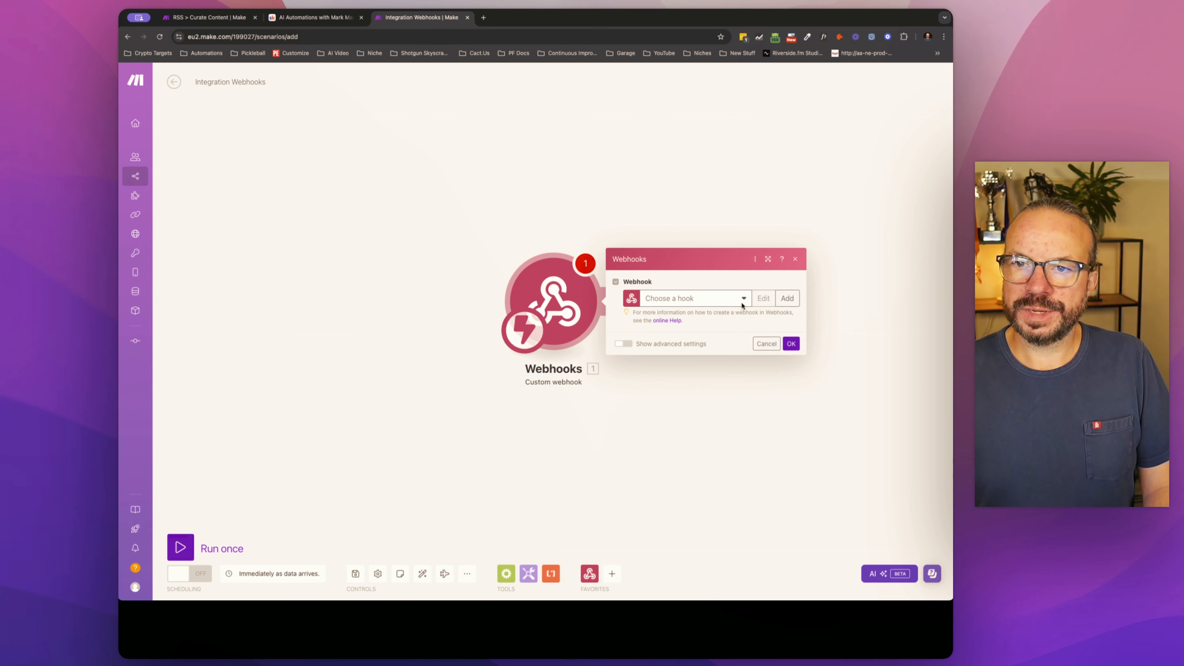
Step: Create a webhook named "Midjourney Skool Webhook" for the trigger and select its URL
{"action": "left_click", "coordinate": [788, 299]}
{"action": "triple_click", "coordinate": [679, 266]}
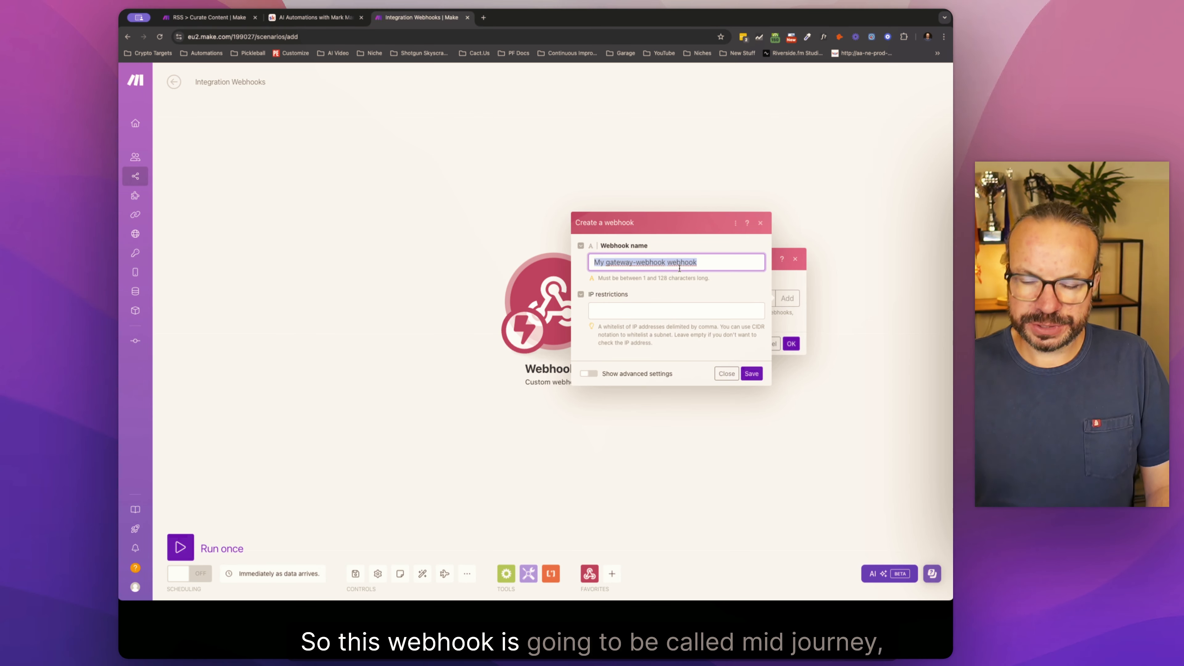
{"action": "type", "text": "Midjoi"}
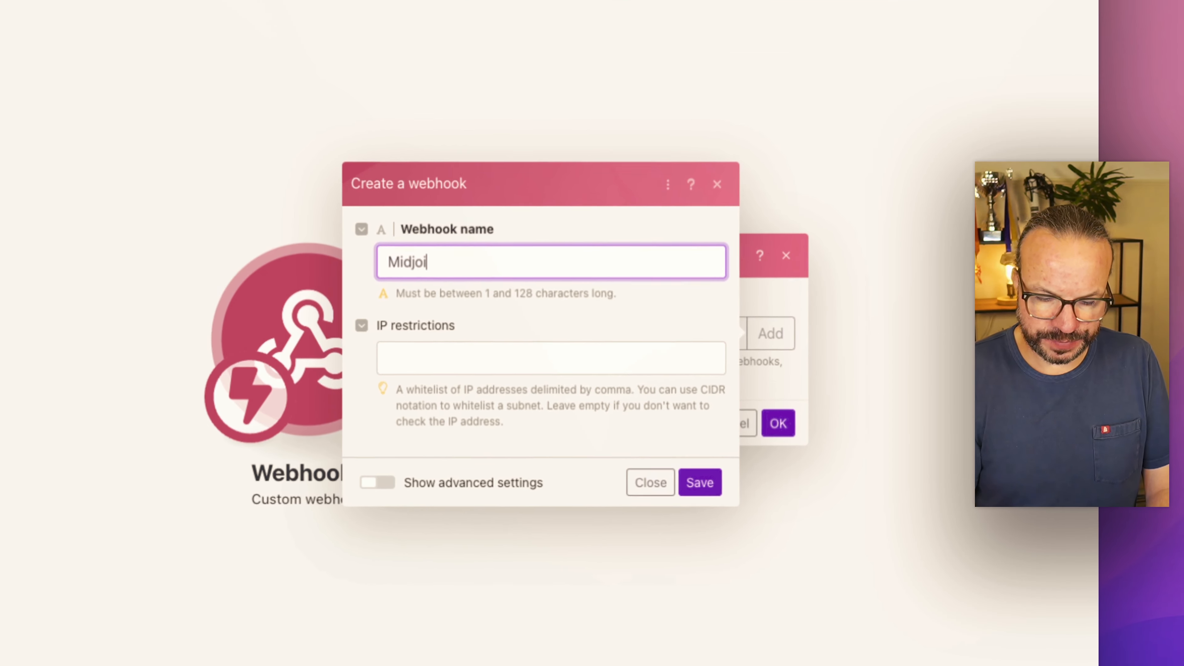
{"action": "key", "text": "BackSpace"}
{"action": "type", "text": "urney "}
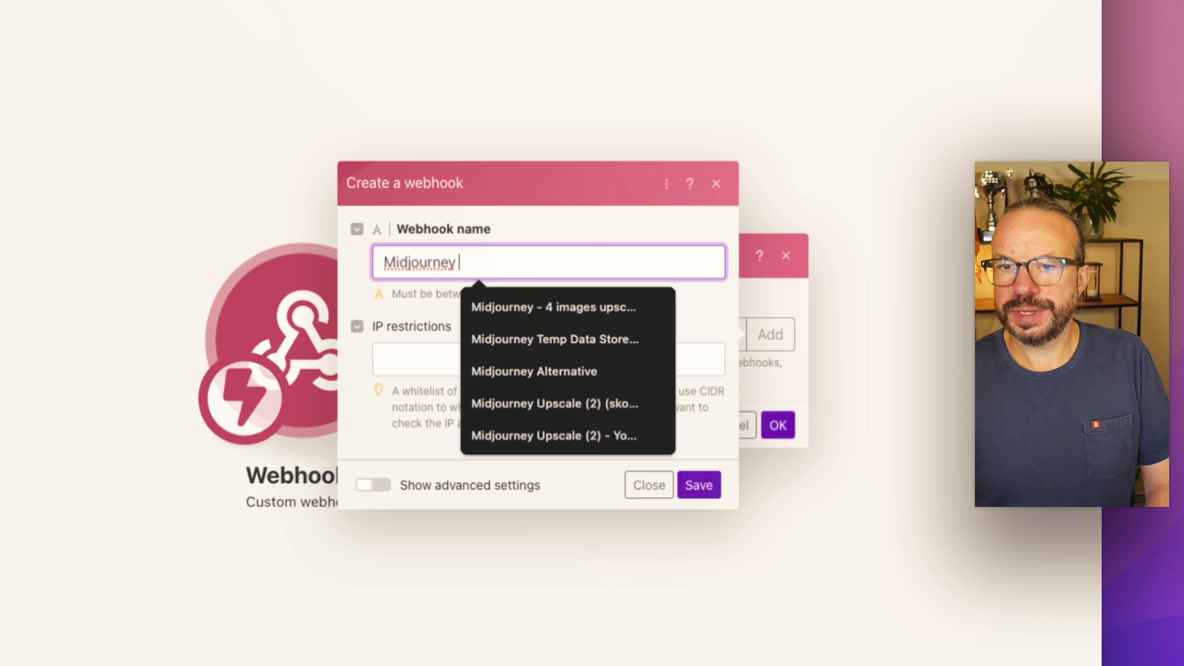
{"action": "type", "text": "Demo Webhook"}
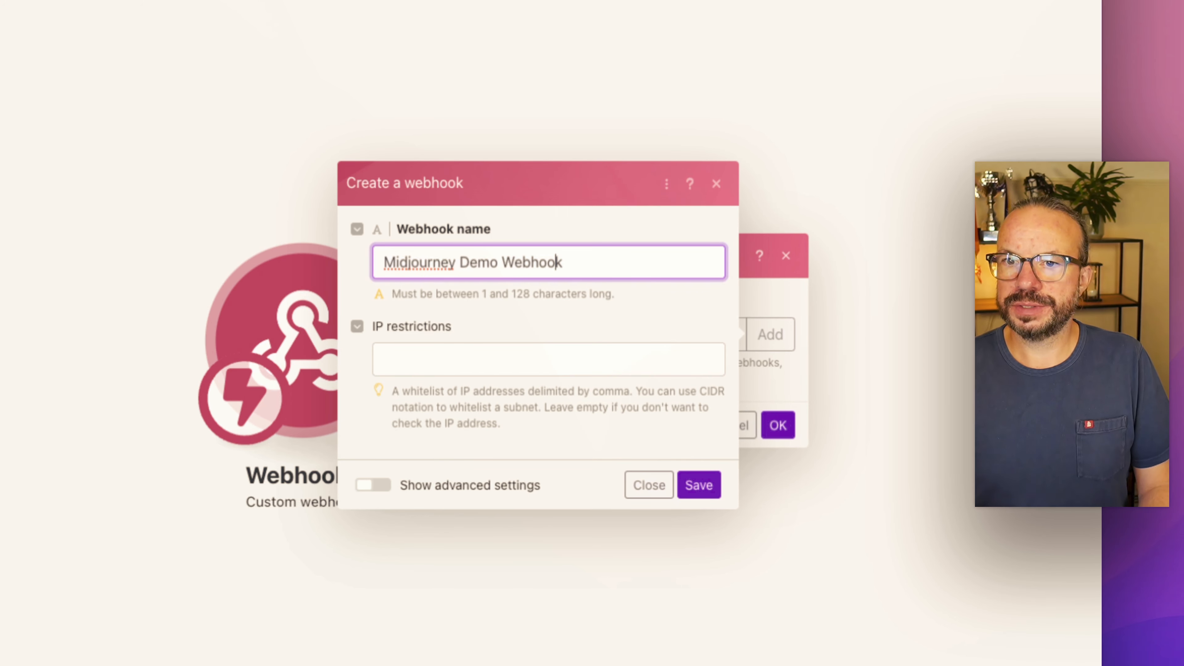
{"action": "key", "text": "Left"}
{"action": "key", "text": "Left"}
{"action": "key", "text": "shift+Left"}
{"action": "type", "text": "Sk"}
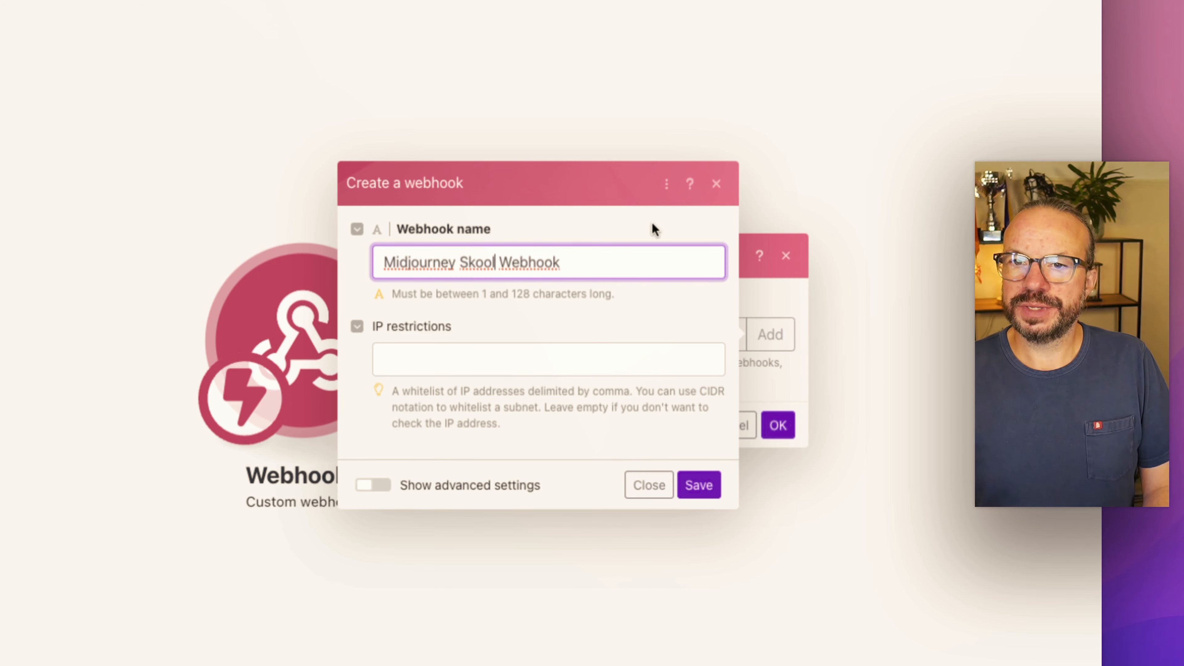
{"action": "left_click", "coordinate": [705, 487]}
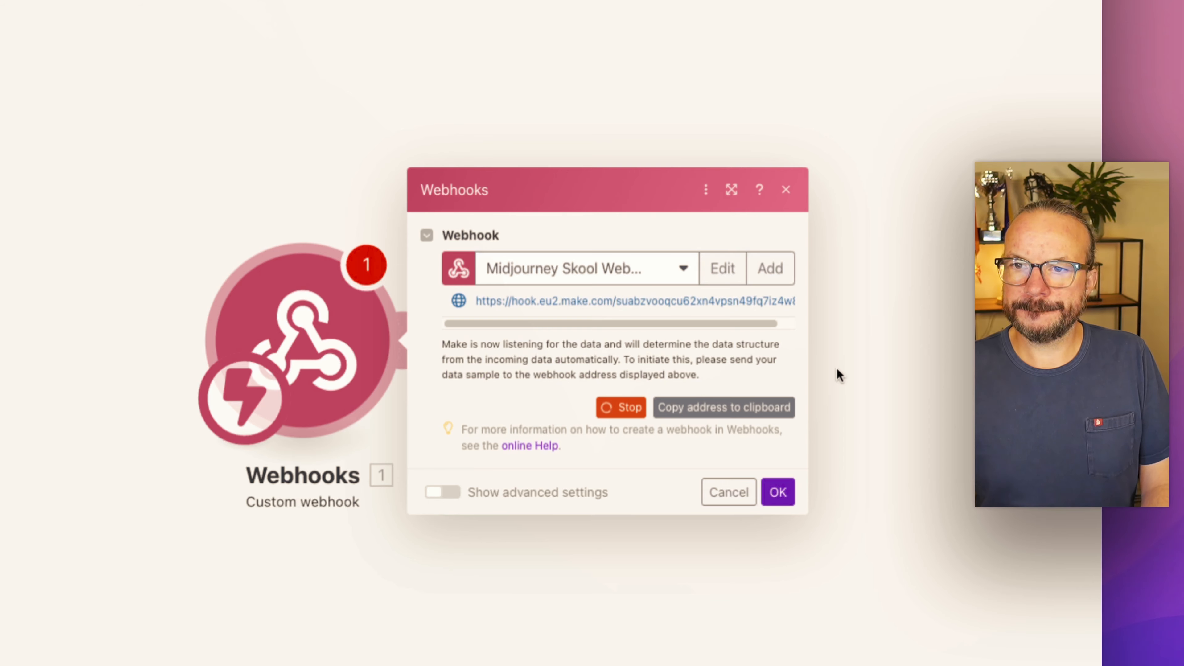
{"action": "triple_click", "coordinate": [559, 299]}
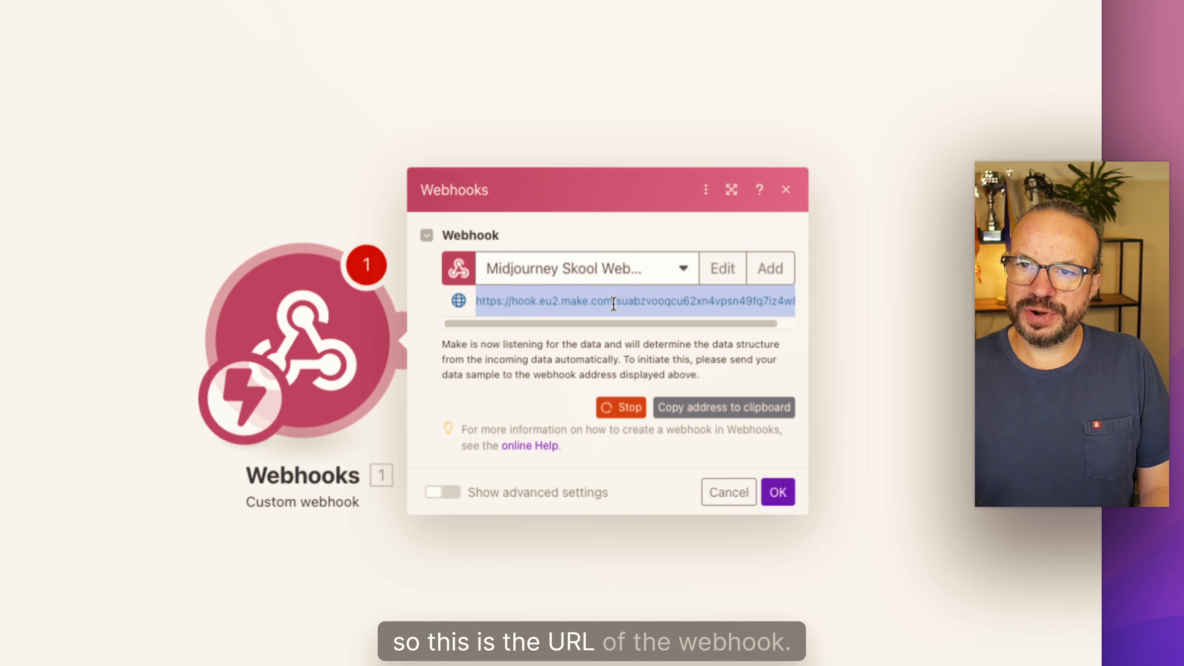
Step: Copy the webhook's address to the clipboard and save the Webhooks trigger settings
{"action": "left_click", "coordinate": [614, 304]}
{"action": "left_click", "coordinate": [689, 406]}
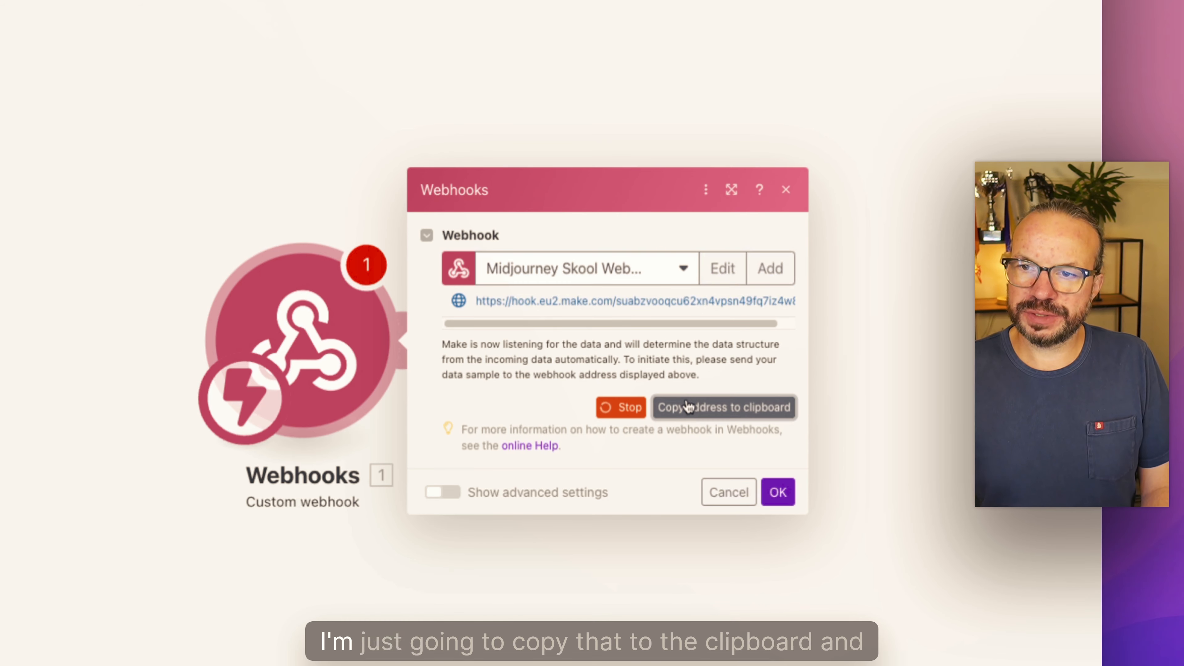
{"action": "left_click", "coordinate": [778, 492]}
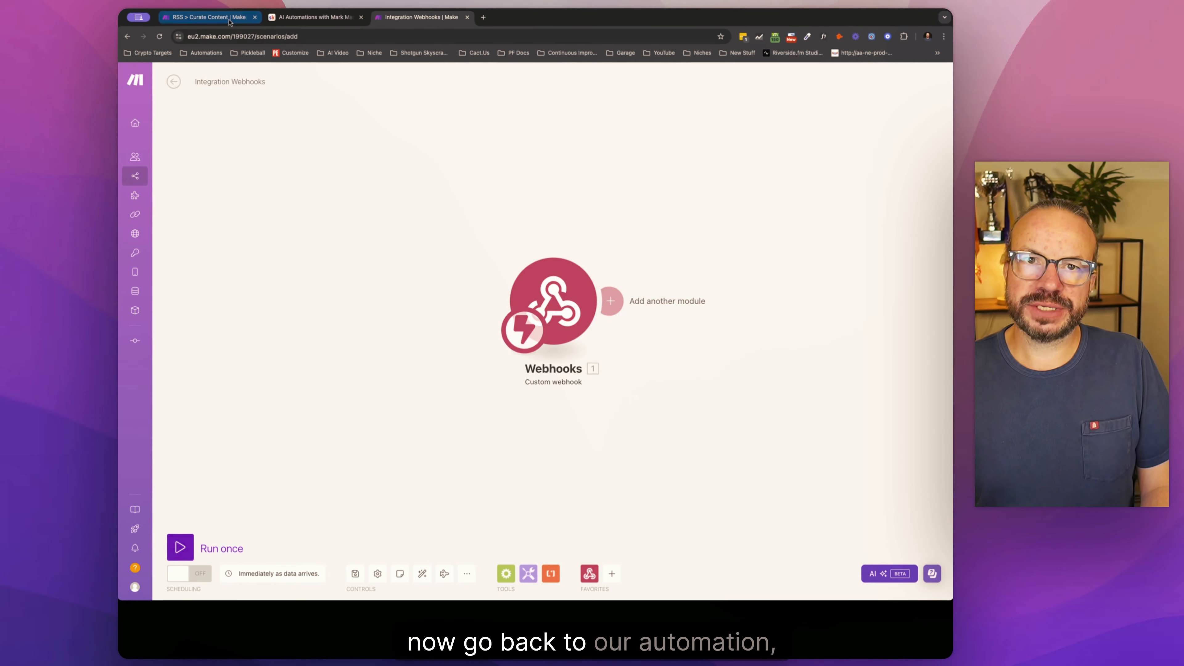
Step: Paste the webhook address as the Userapi.AI module's Webhook Url in RSS > Curate Content, save the settings and auto-align the modules
{"action": "left_click", "coordinate": [229, 20]}
{"action": "left_click", "coordinate": [648, 272]}
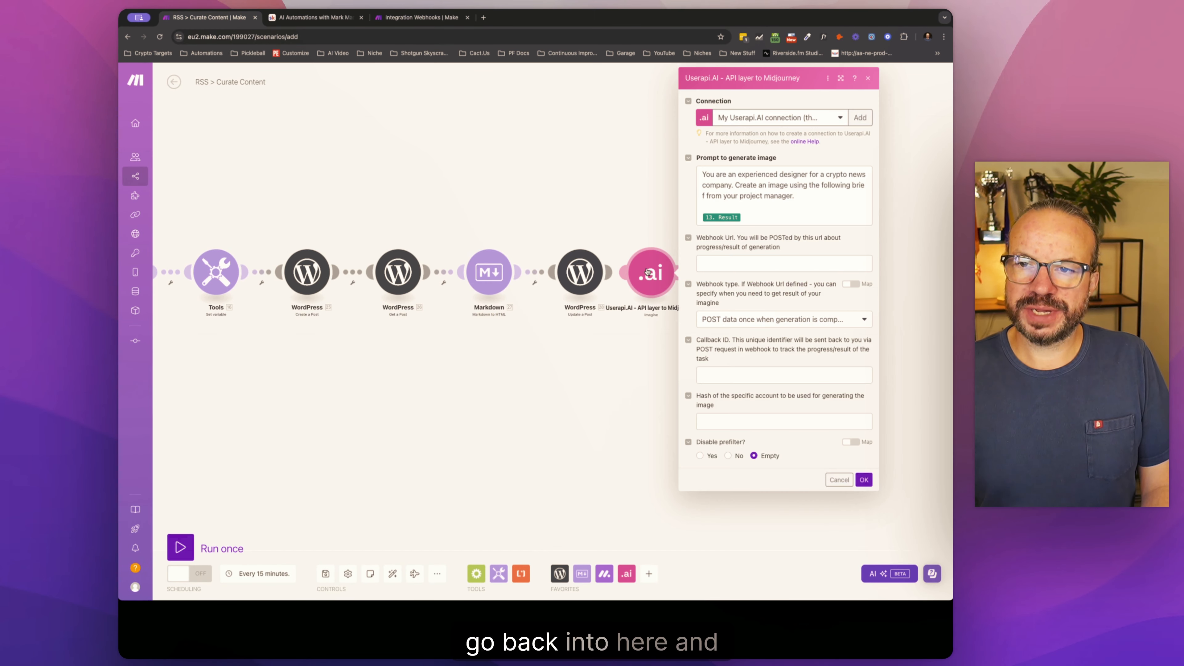
{"action": "left_click", "coordinate": [730, 266]}
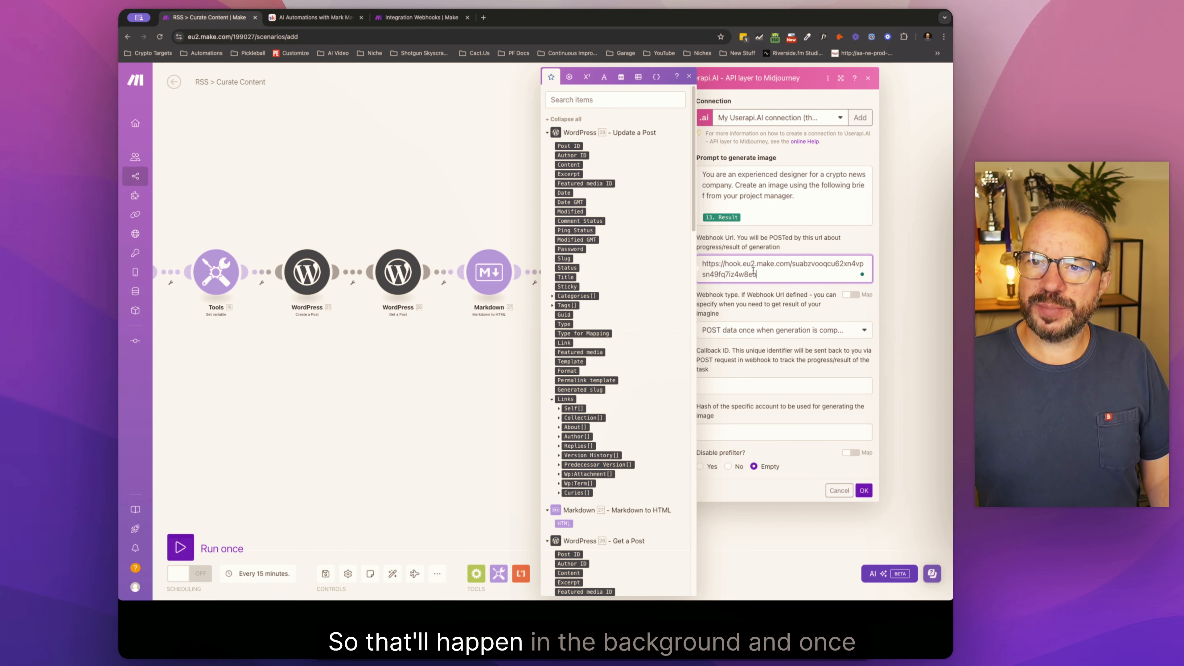
{"action": "mouse_move", "coordinate": [755, 273]}
{"action": "left_mouse_down"}
{"action": "mouse_move", "coordinate": [701, 265]}
{"action": "mouse_move", "coordinate": [771, 276]}
{"action": "left_mouse_up"}
{"action": "left_click", "coordinate": [705, 263]}
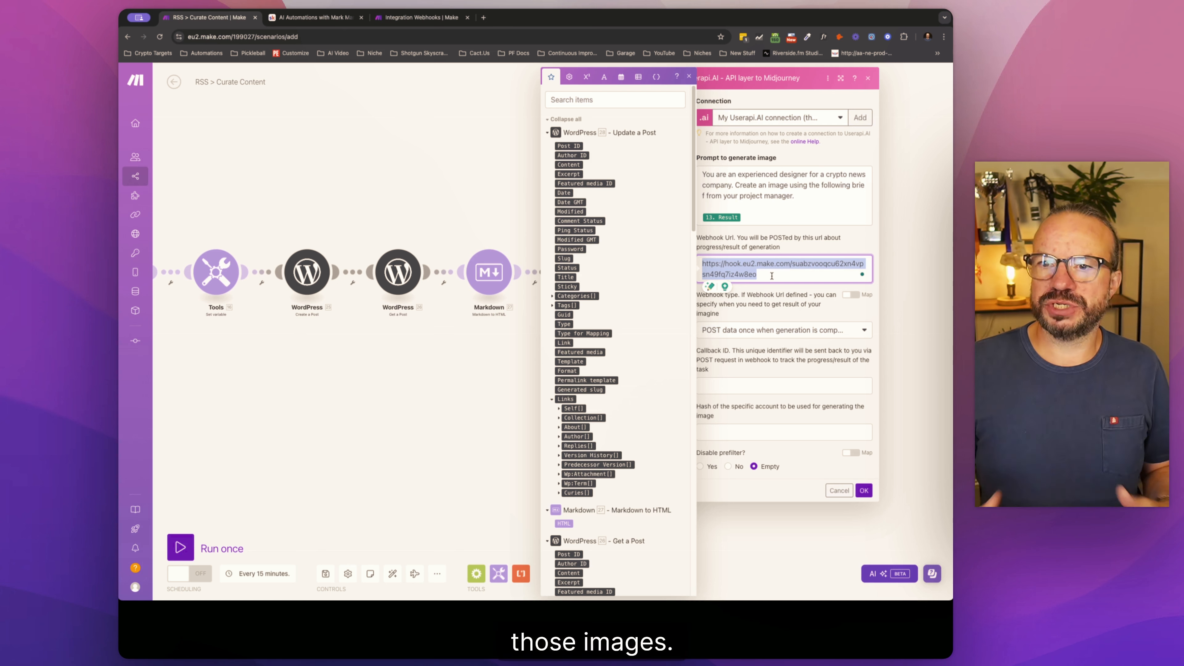
{"action": "left_click", "coordinate": [864, 490]}
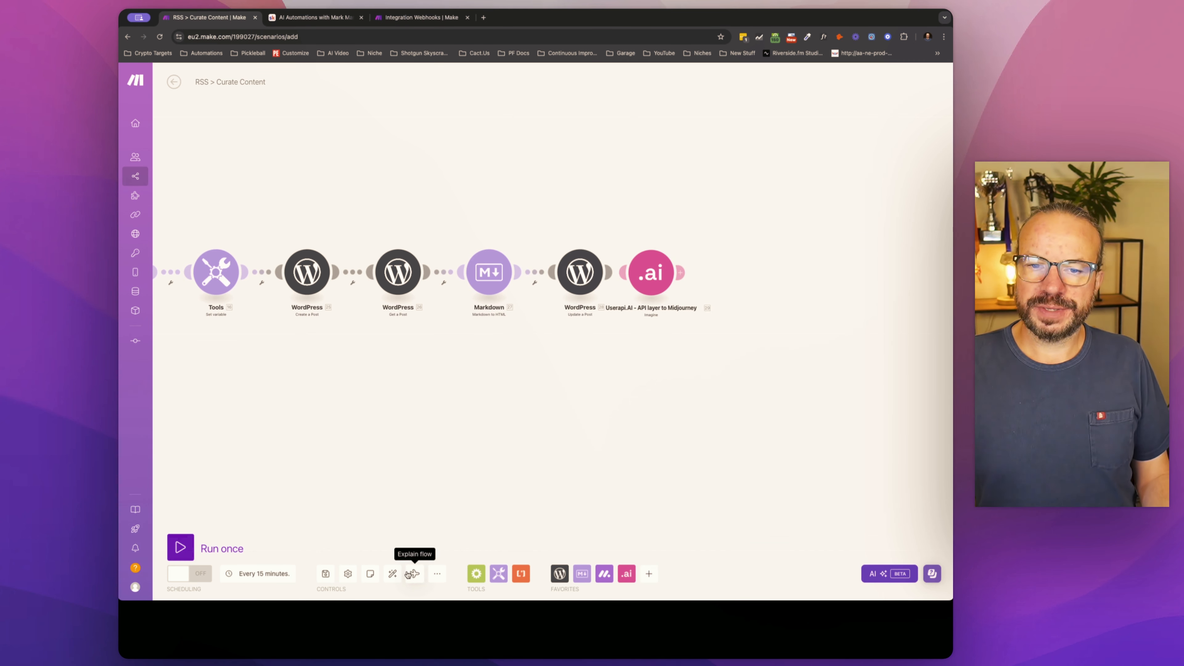
{"action": "left_click", "coordinate": [393, 574]}
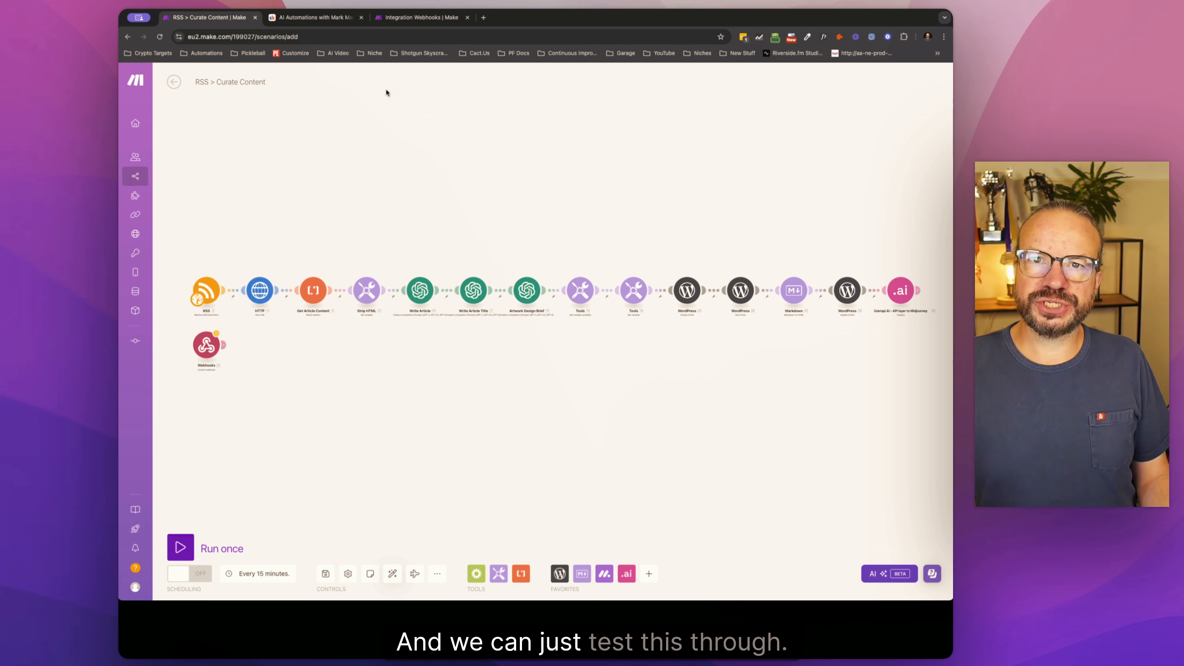
Step: Save the Integration Webhooks scenario and run it once to listen for incoming data
{"action": "left_click", "coordinate": [417, 20]}
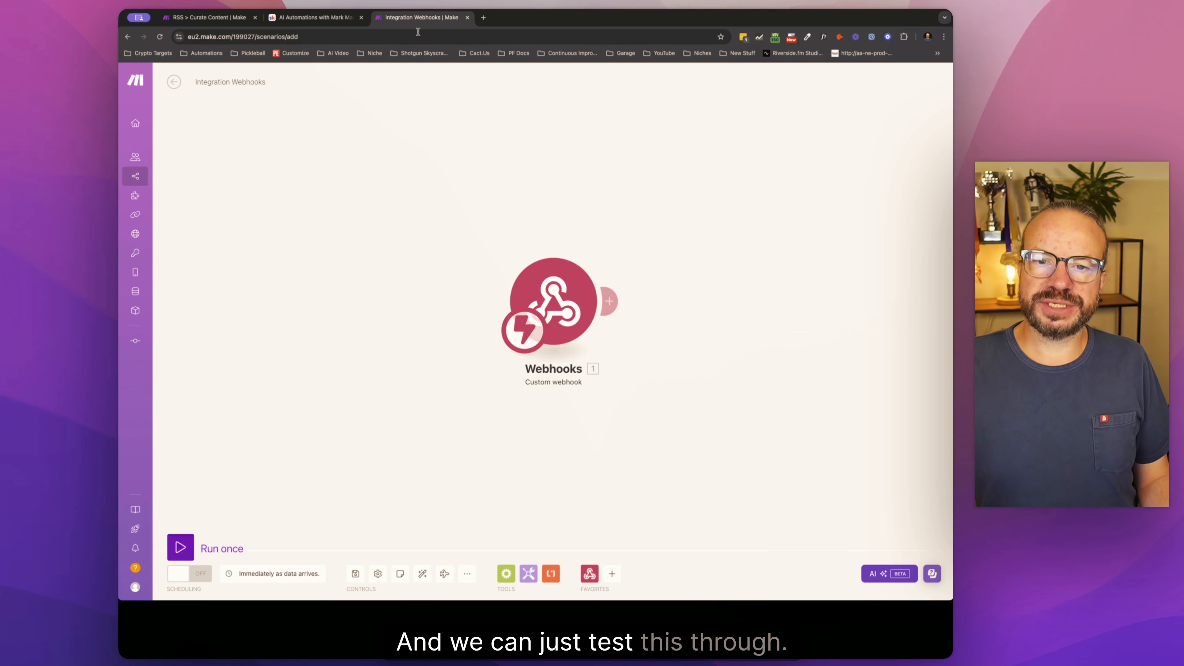
{"action": "left_click", "coordinate": [355, 574]}
{"action": "left_click", "coordinate": [247, 545]}
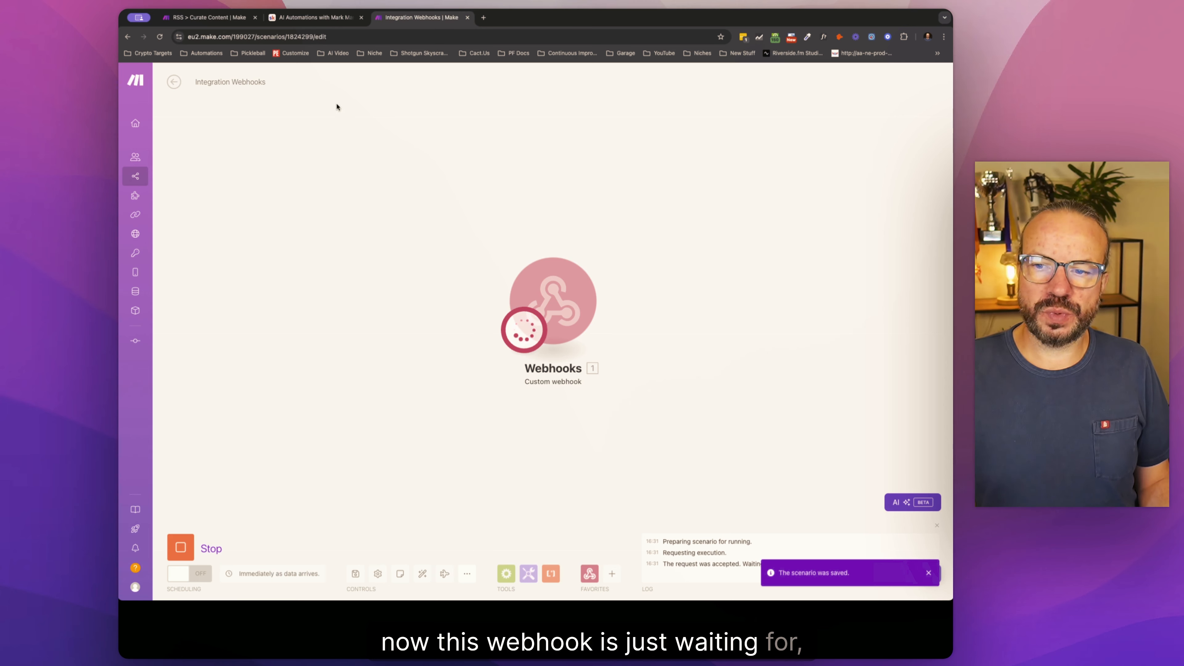
Step: Run the RSS > Curate Content scenario once and inspect the Userapi.AI module's input and output
{"action": "left_click", "coordinate": [238, 19]}
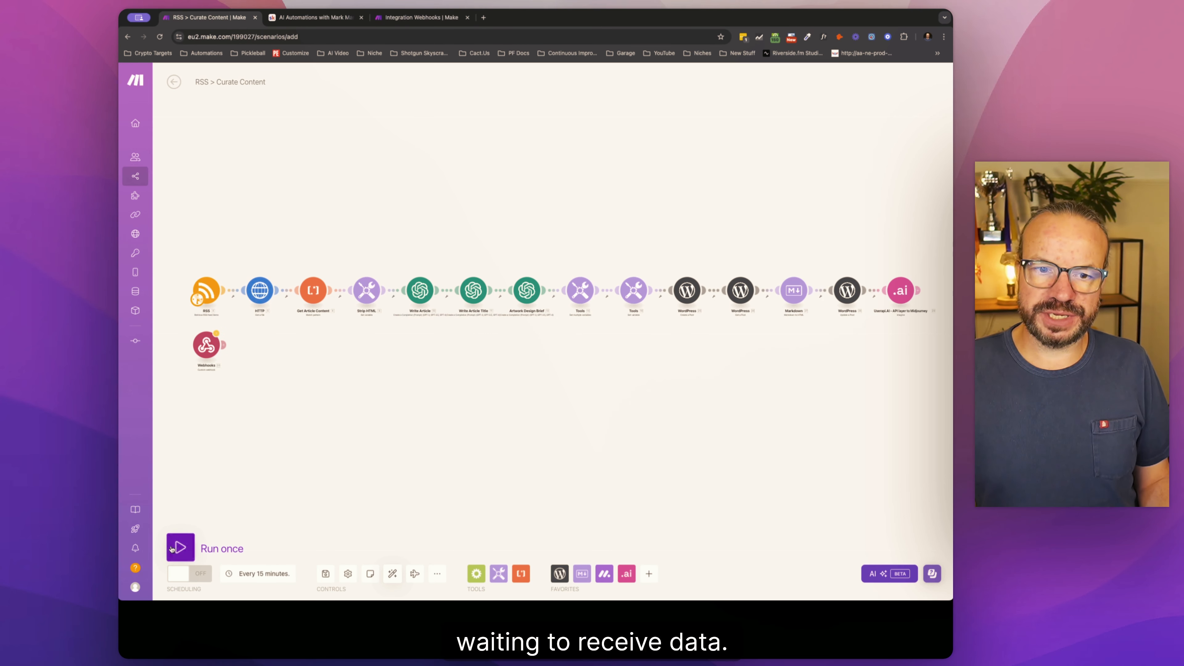
{"action": "left_click", "coordinate": [179, 548]}
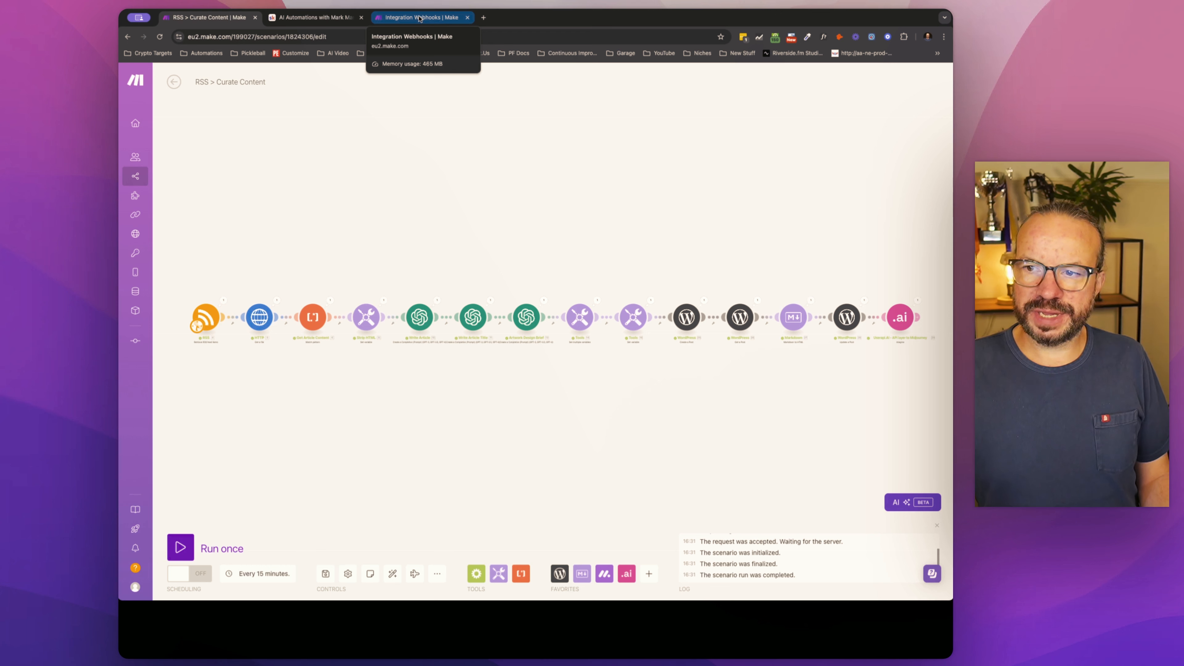
{"action": "left_click", "coordinate": [917, 301]}
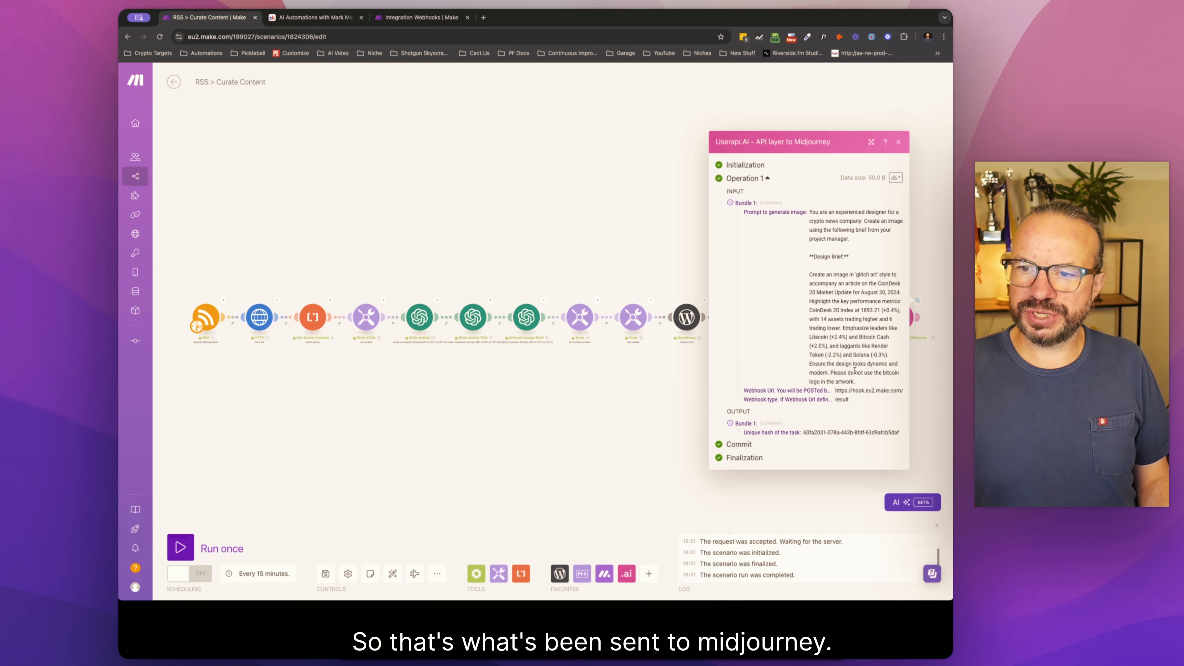
{"action": "left_click", "coordinate": [924, 381]}
Step: Examine the bundle received by the Custom webhook in Integration Webhooks, including its result collection
{"action": "left_click", "coordinate": [420, 18]}
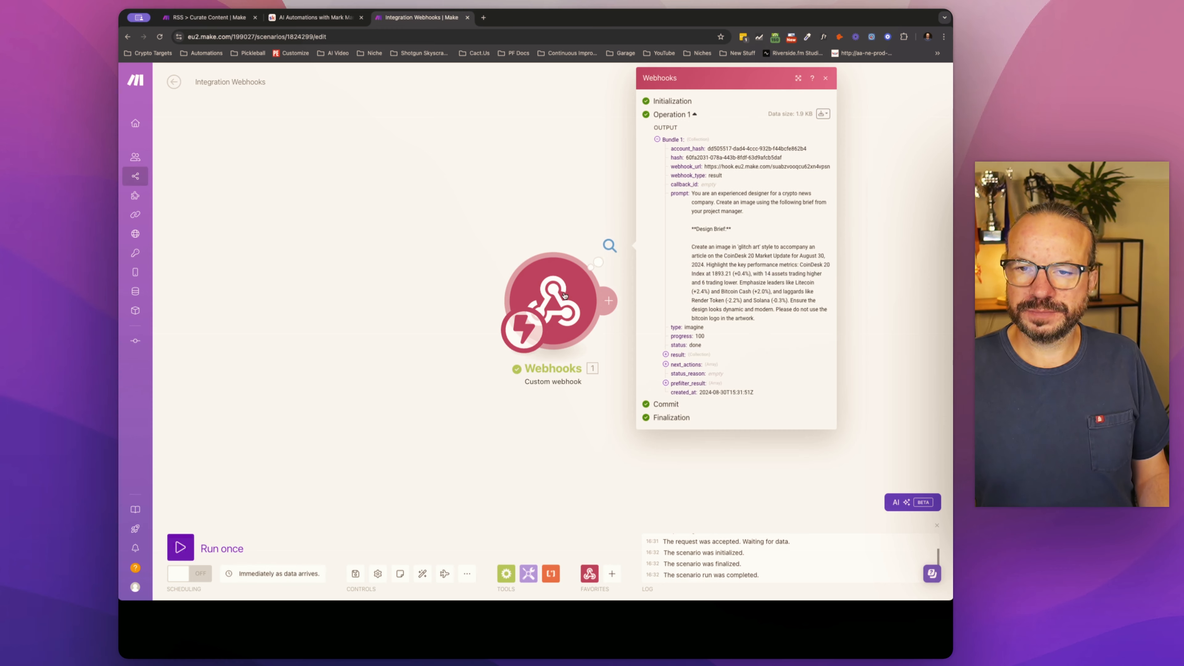
{"action": "left_click", "coordinate": [444, 321]}
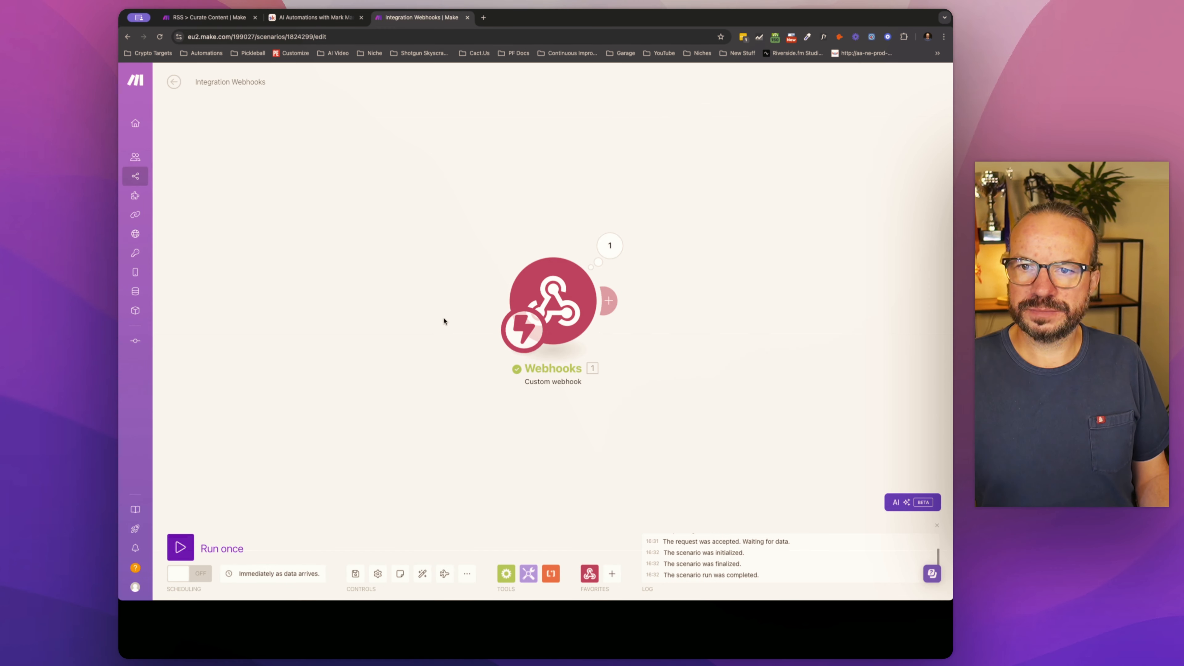
{"action": "left_click", "coordinate": [617, 245]}
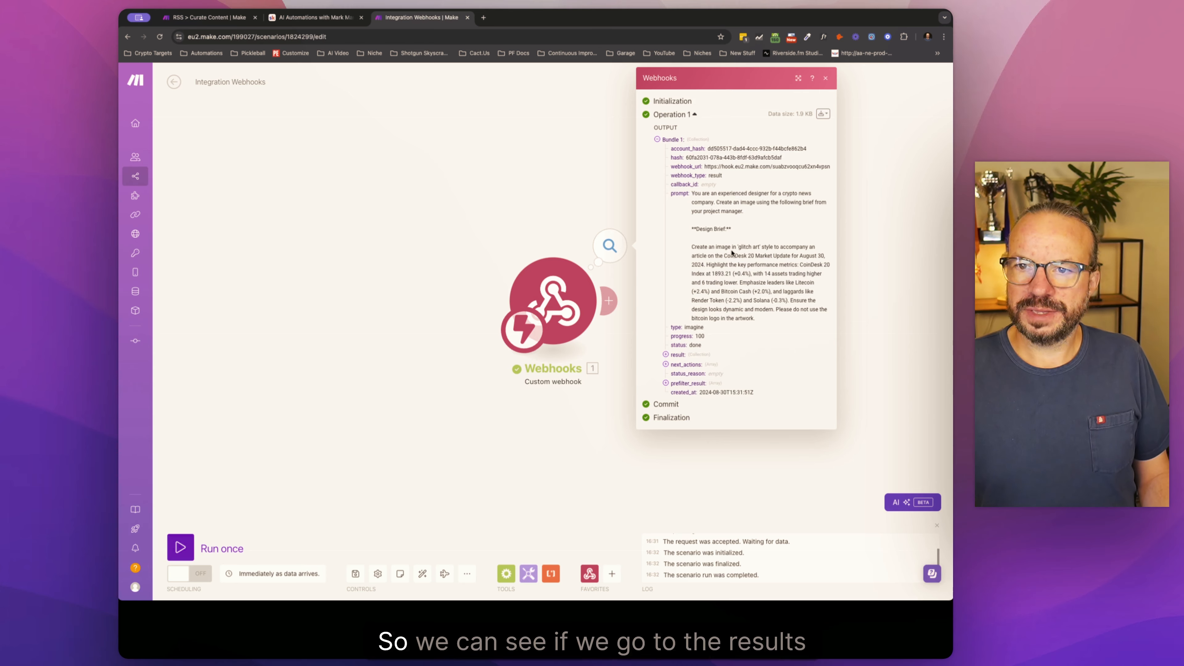
{"action": "left_click", "coordinate": [665, 355]}
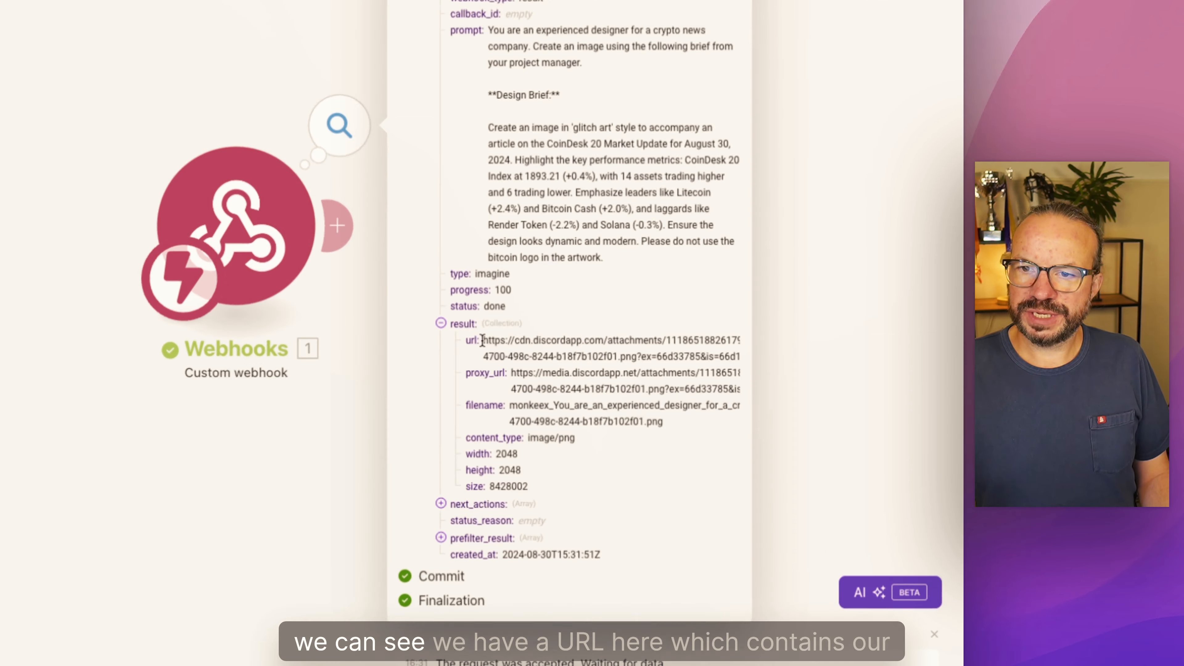
Step: Copy the image url from the webhook's result and open it in a new browser tab to view the generated images
{"action": "triple_click", "coordinate": [622, 353]}
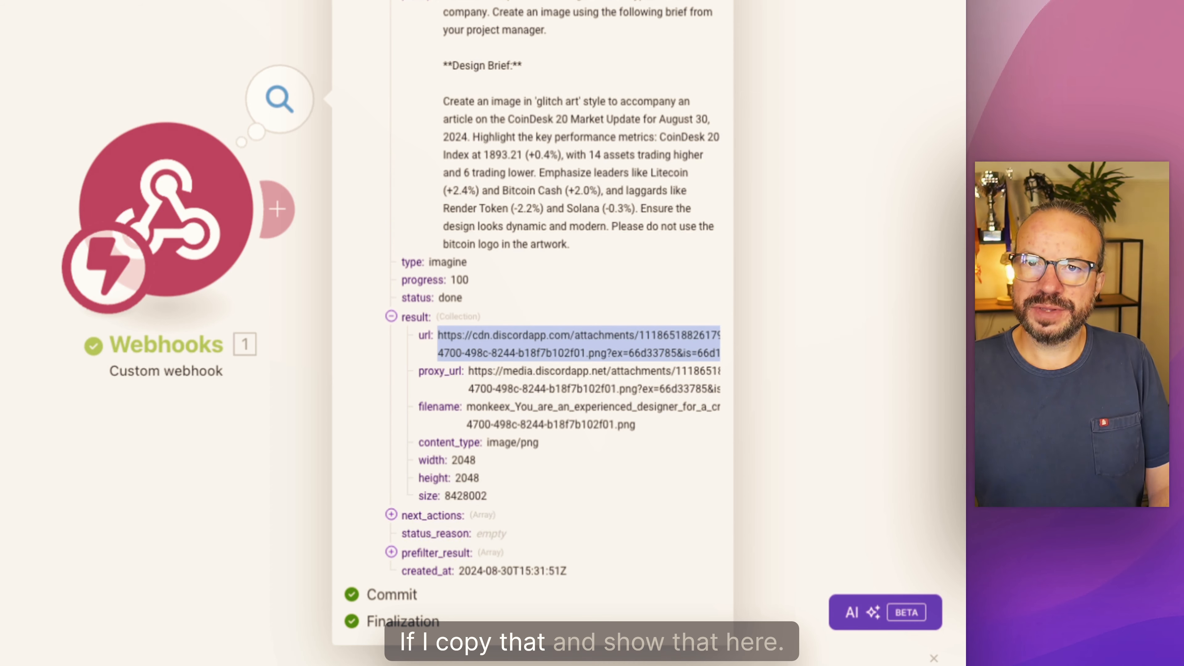
{"action": "key", "text": "super+c"}
{"action": "key", "text": "super+t"}
{"action": "key", "text": "super+v"}
{"action": "key", "text": "Return"}
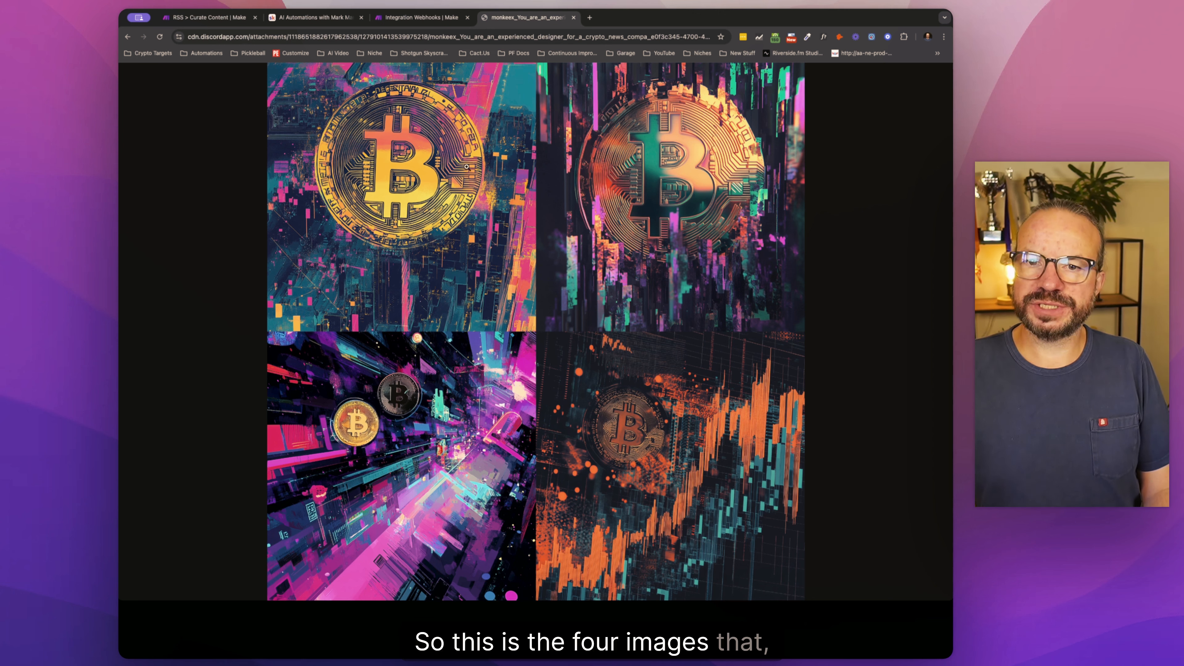
{"action": "left_click", "coordinate": [419, 18]}
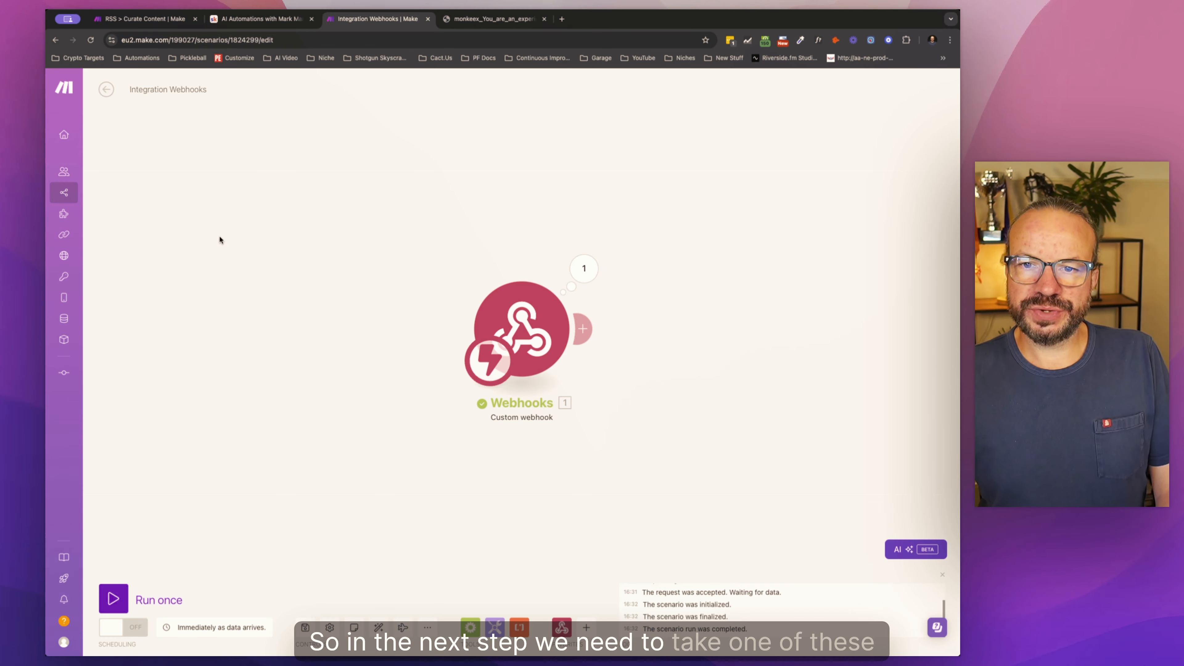
{"action": "left_click", "coordinate": [464, 20]}
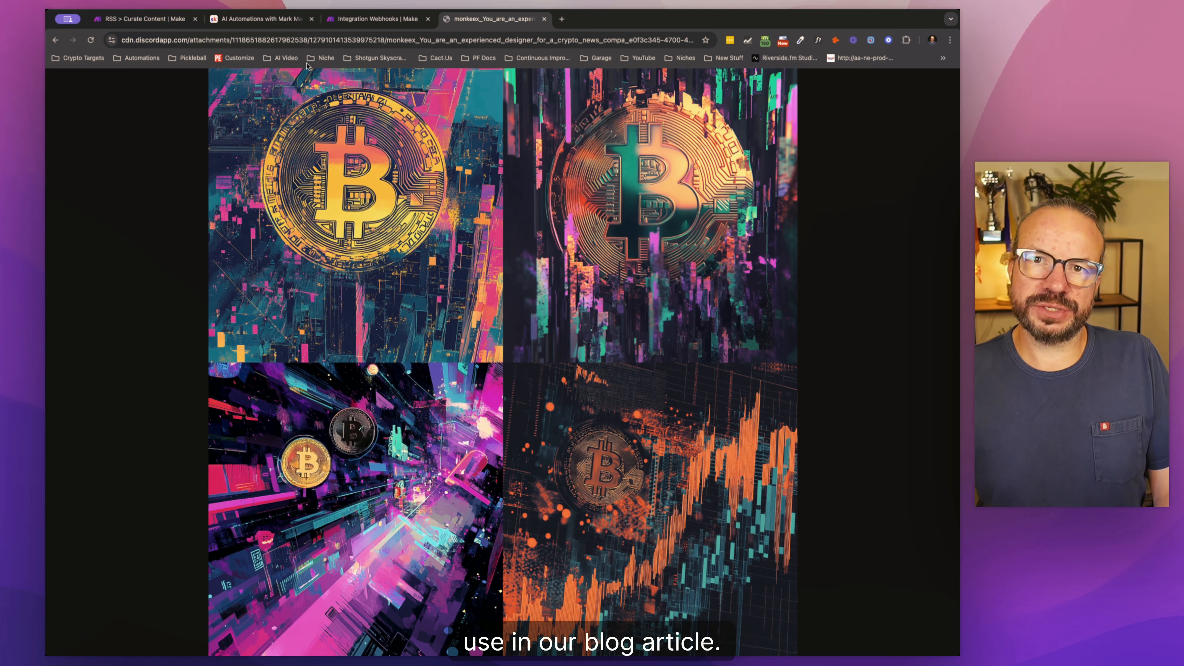
Step: Add a Userapi.AI Upscale module after the Custom webhook in the Integration Webhooks scenario
{"action": "left_click", "coordinate": [378, 18]}
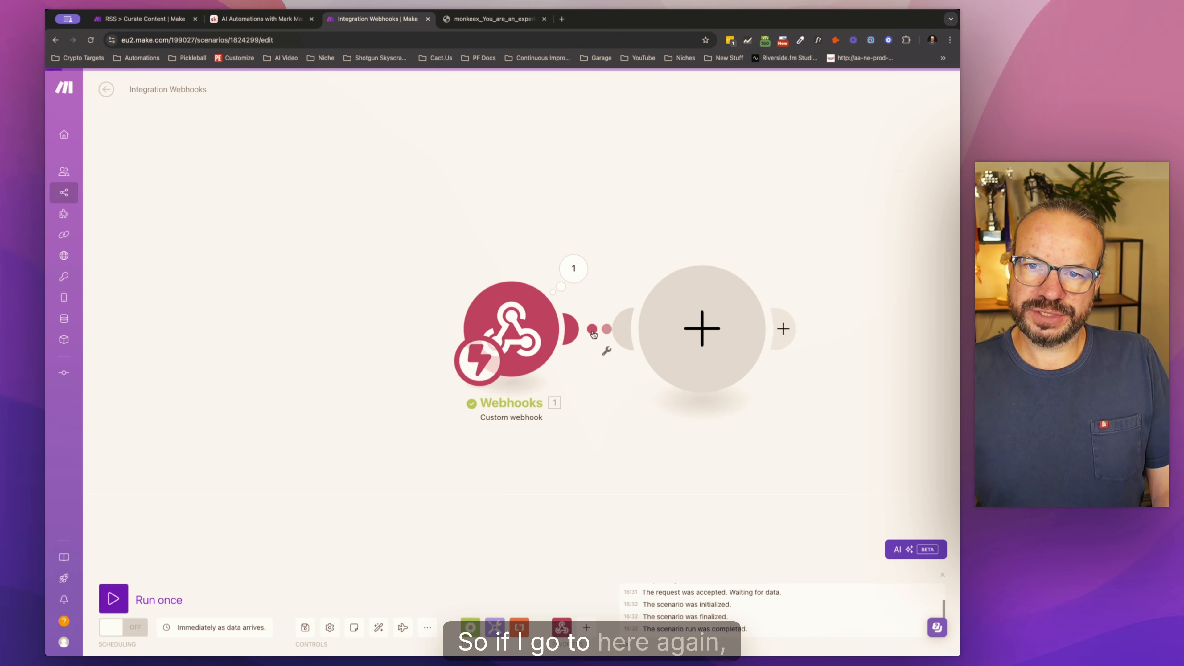
{"action": "left_click", "coordinate": [663, 343]}
{"action": "type", "text": "user"}
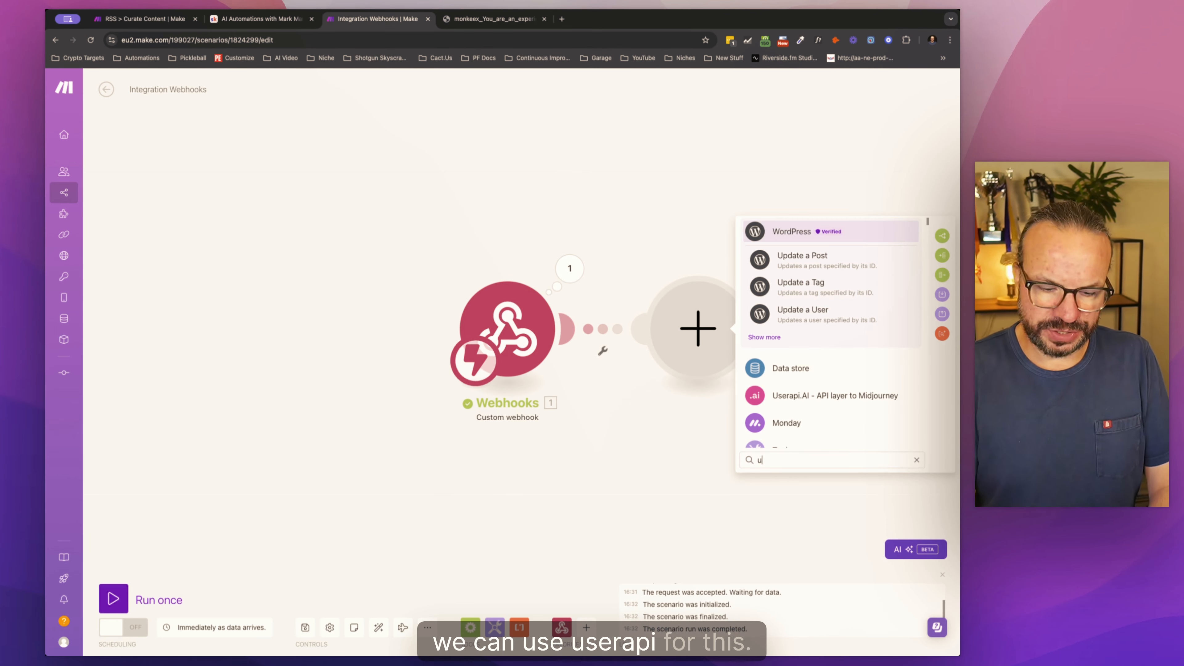
{"action": "left_click", "coordinate": [837, 369]}
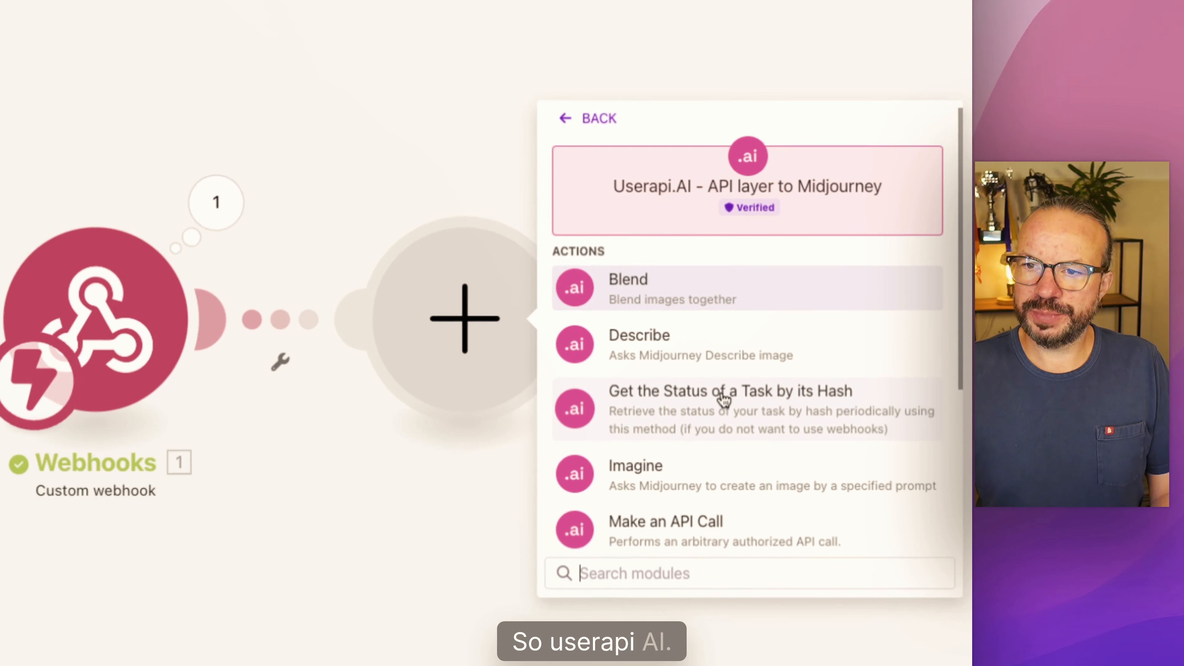
{"action": "scroll", "coordinate": [659, 406], "scroll_direction": "down", "scroll_amount": 5}
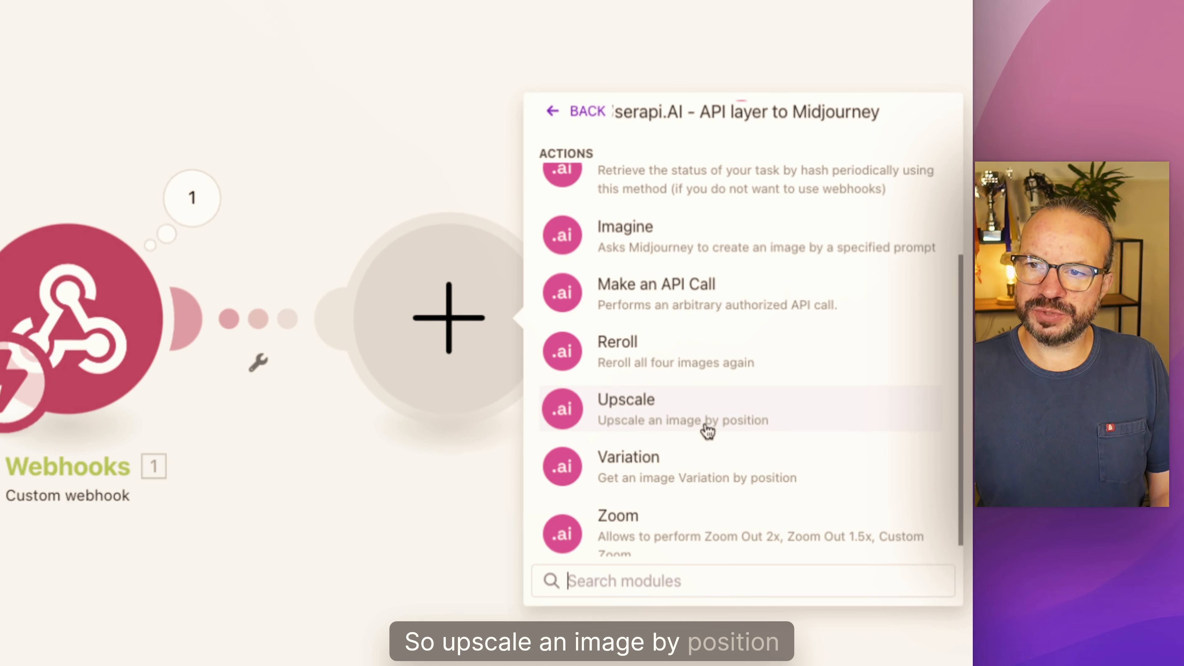
{"action": "left_click", "coordinate": [707, 431]}
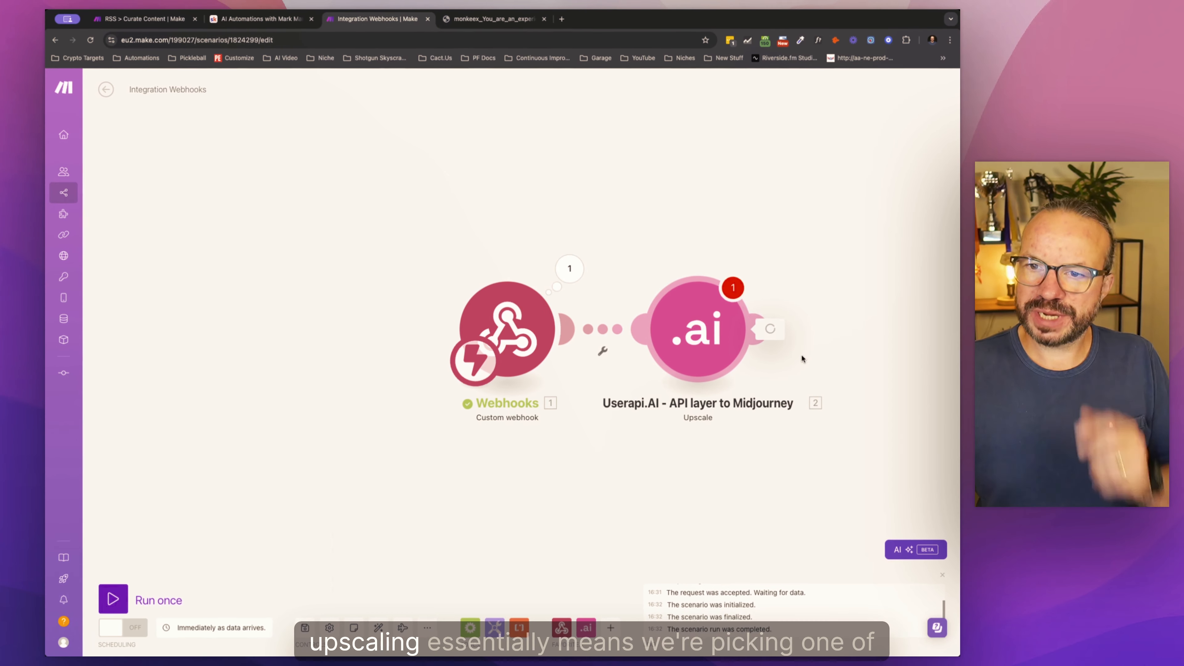
Step: Map the webhook's hash as the Upscale module's task hash, set the image position to 1 and close the settings
{"action": "left_click", "coordinate": [707, 339]}
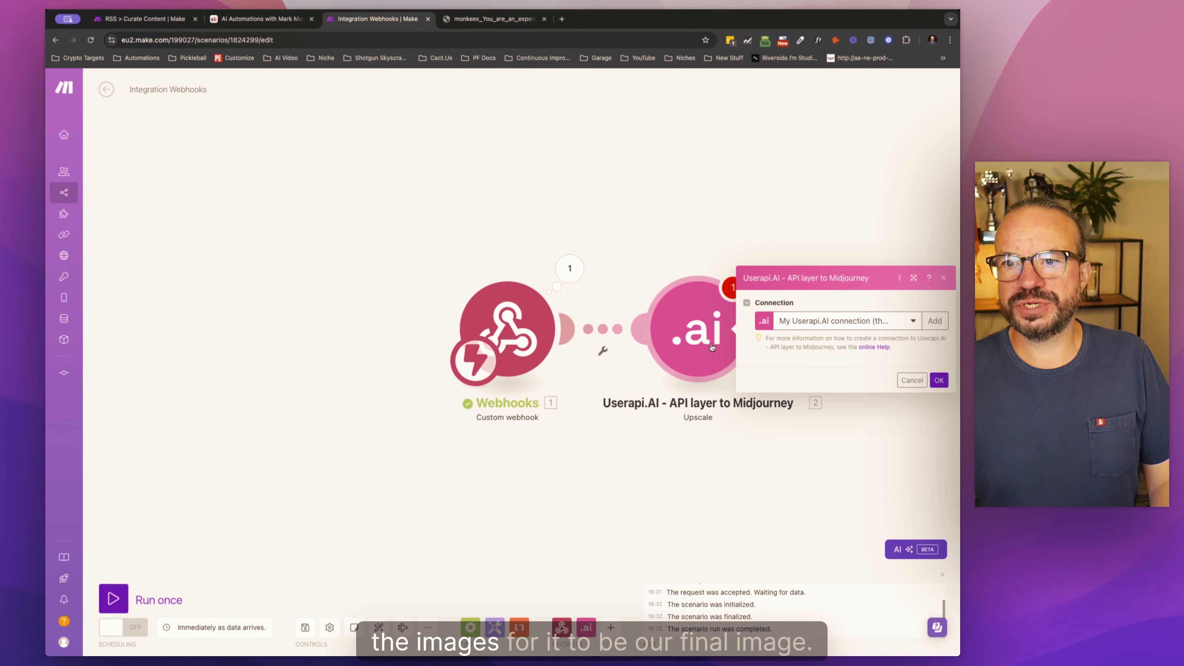
{"action": "left_click", "coordinate": [781, 291]}
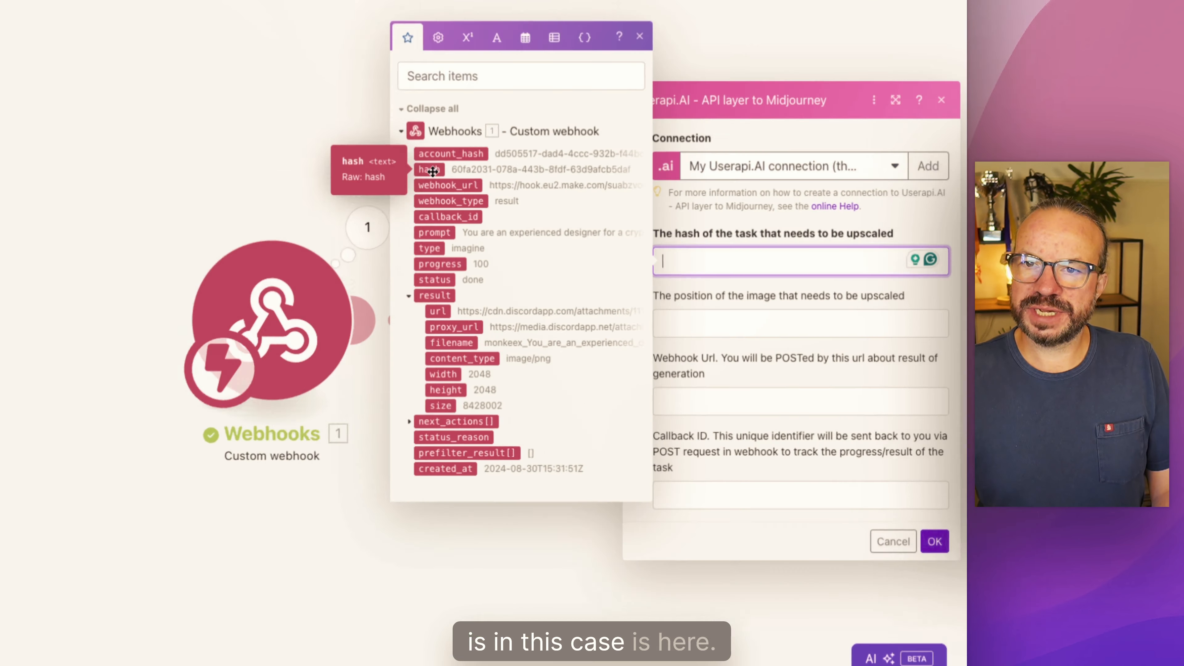
{"action": "left_click", "coordinate": [612, 232]}
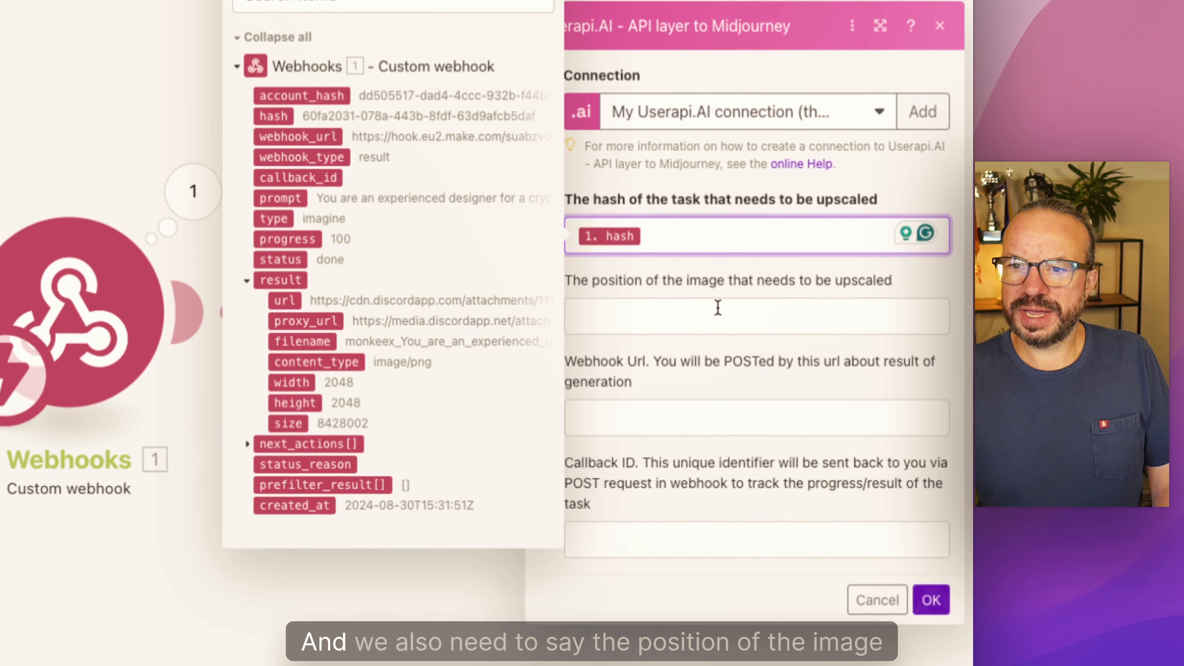
{"action": "left_click", "coordinate": [721, 309]}
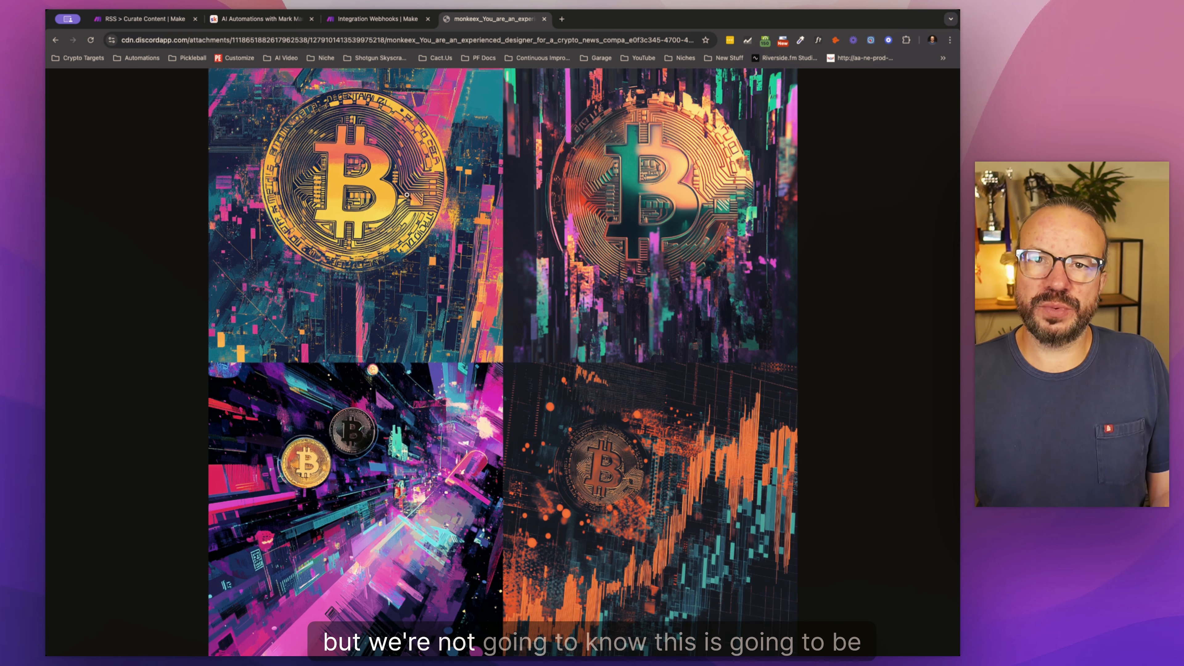
{"action": "left_click", "coordinate": [357, 20]}
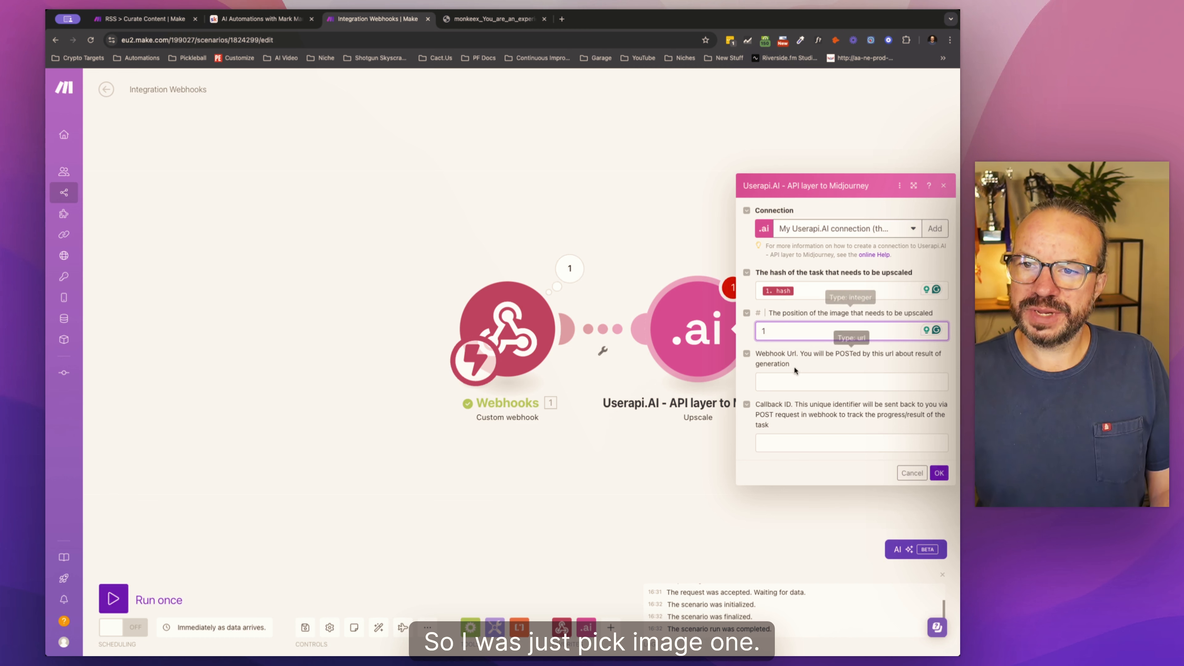
{"action": "left_click", "coordinate": [789, 383]}
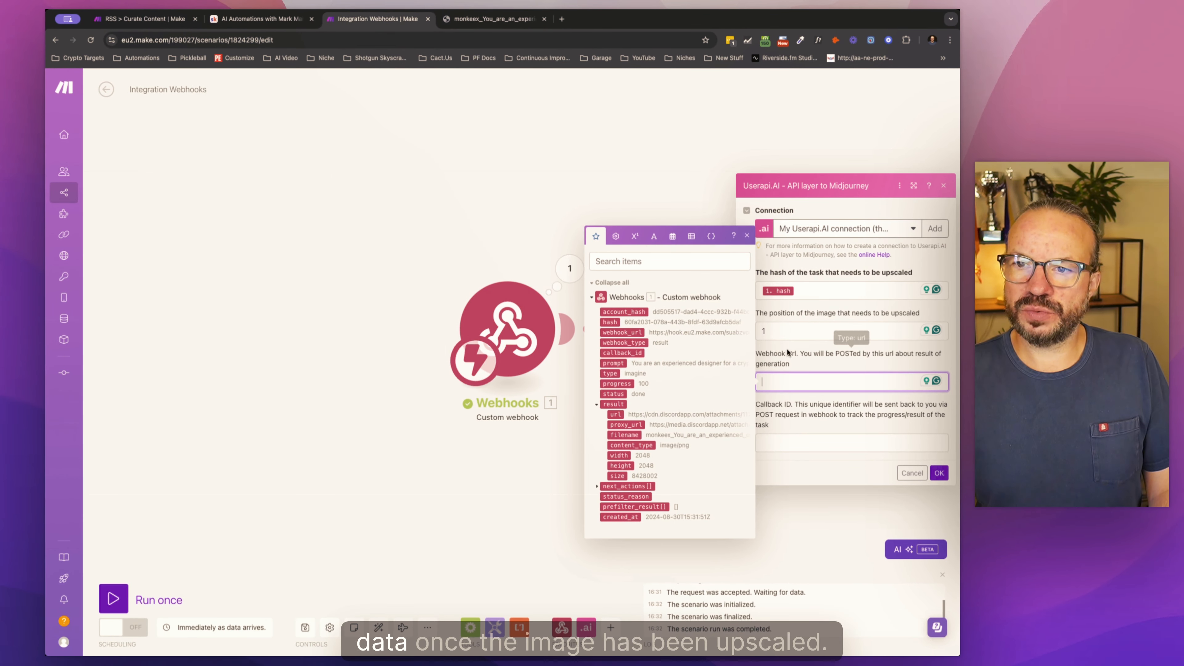
{"action": "left_click", "coordinate": [785, 389]}
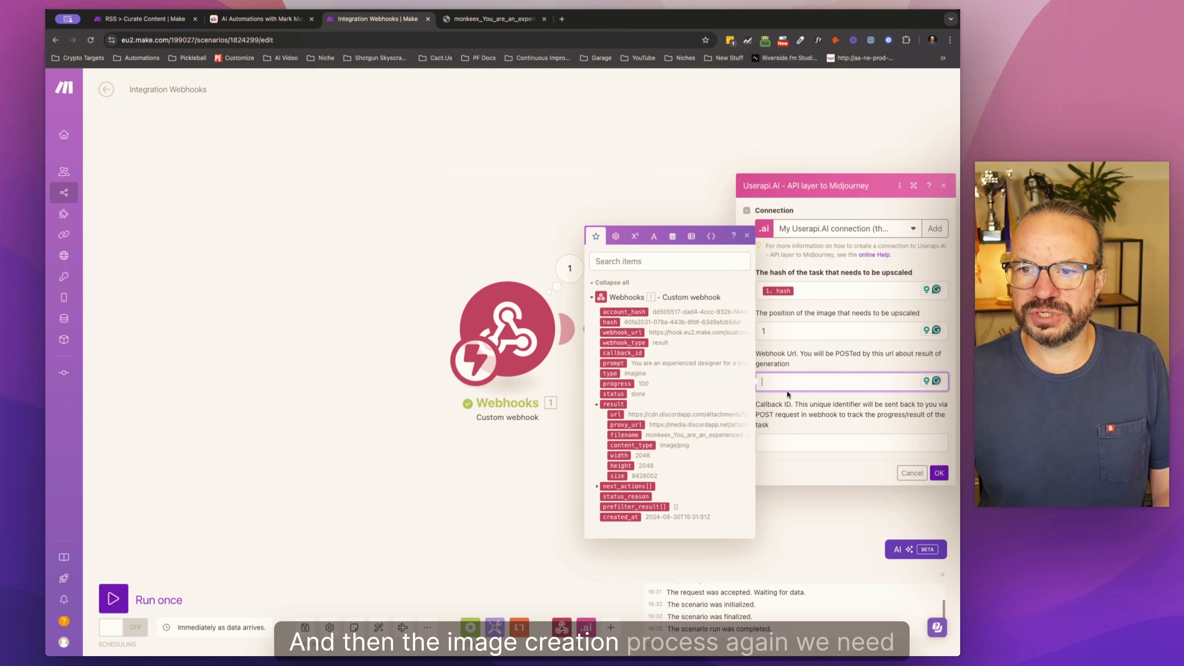
{"action": "left_click", "coordinate": [408, 501]}
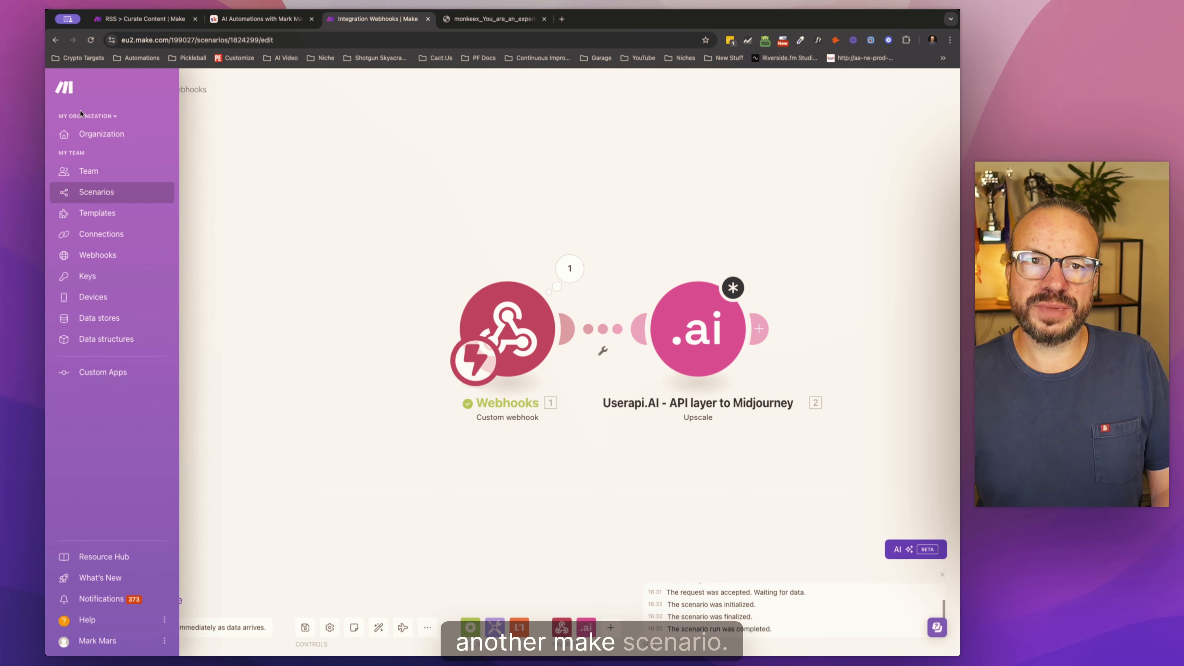
Step: Create a new scenario starting with a Webhooks Custom webhook trigger and begin adding a webhook to it
{"action": "left_click", "coordinate": [72, 94]}
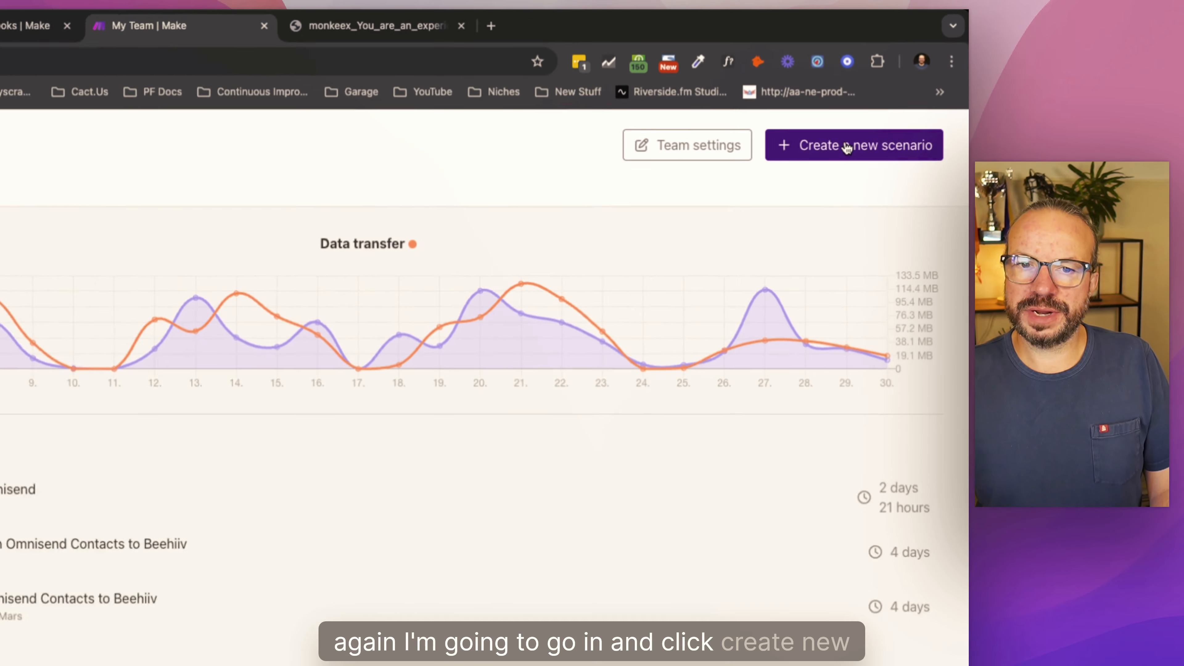
{"action": "left_click", "coordinate": [847, 147]}
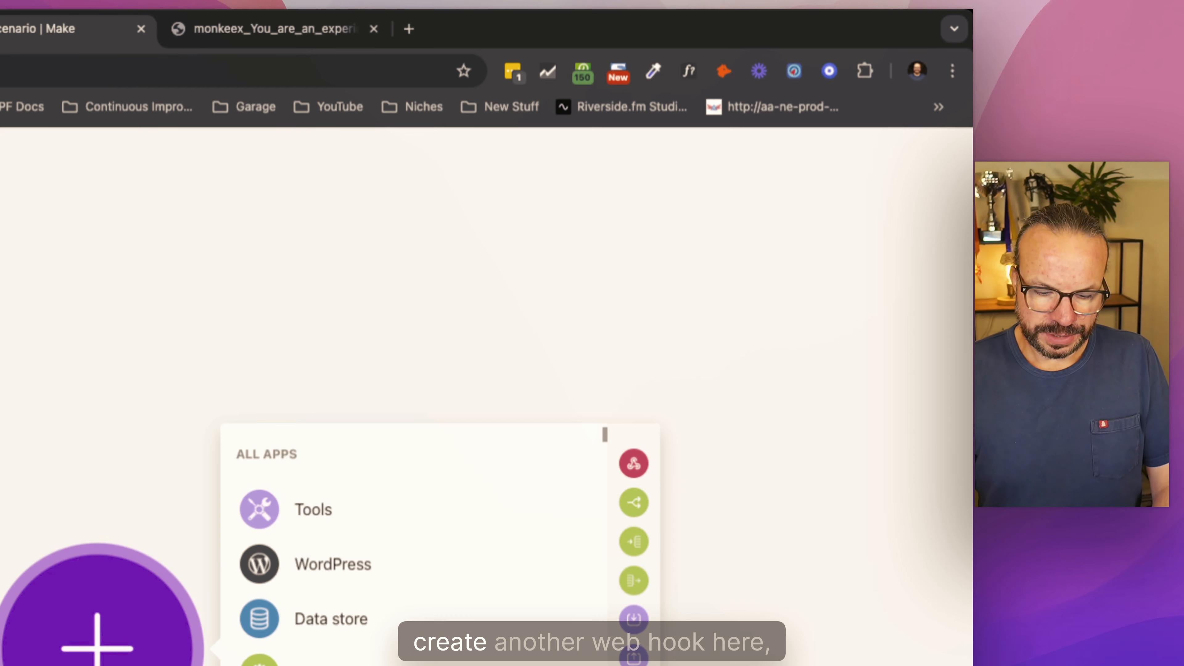
{"action": "type", "text": "webhook"}
{"action": "left_click", "coordinate": [362, 172]}
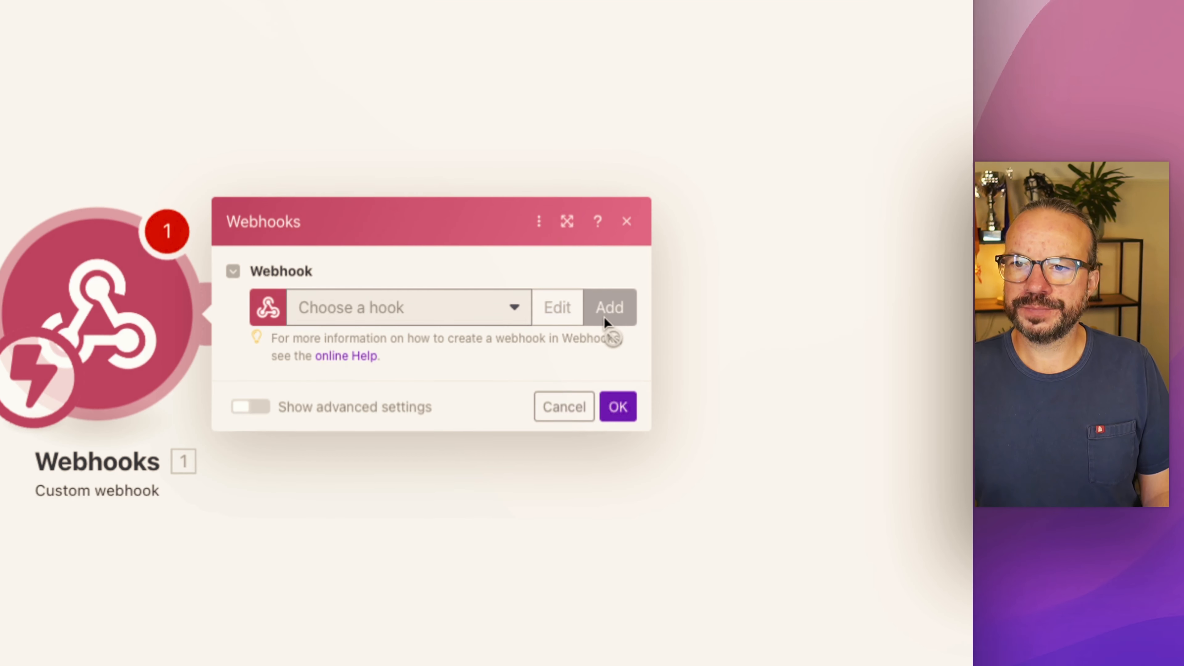
{"action": "left_click", "coordinate": [606, 322]}
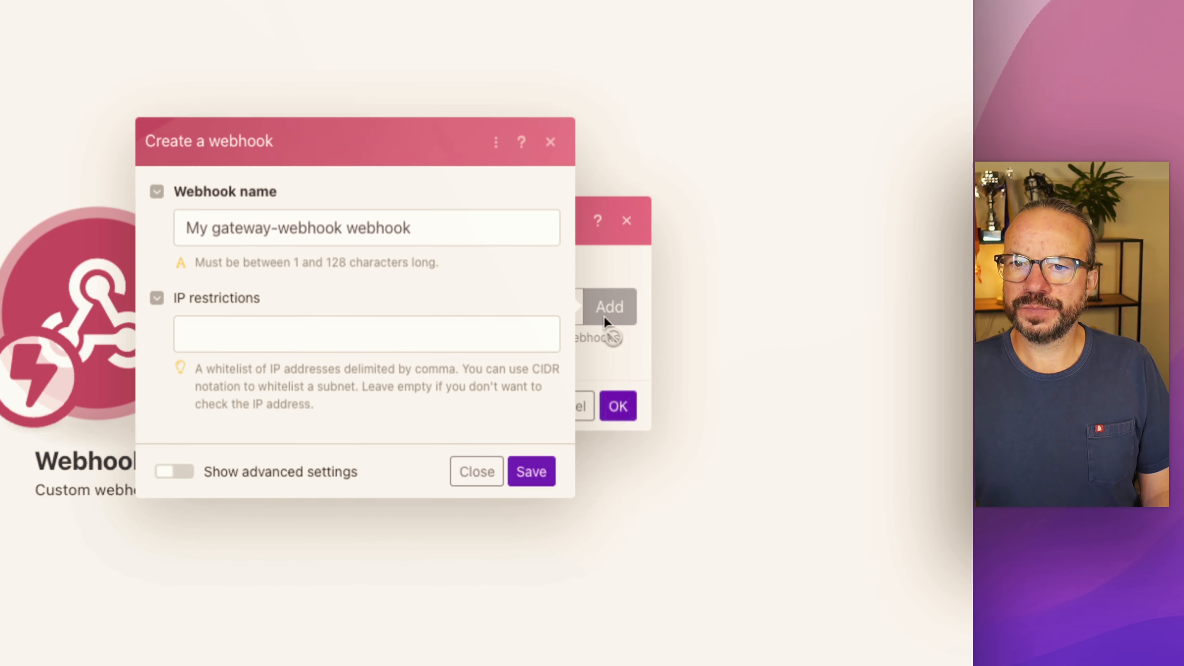
Step: Name the new webhook Midjourney Skool Upscale and save it
{"action": "triple_click", "coordinate": [340, 235]}
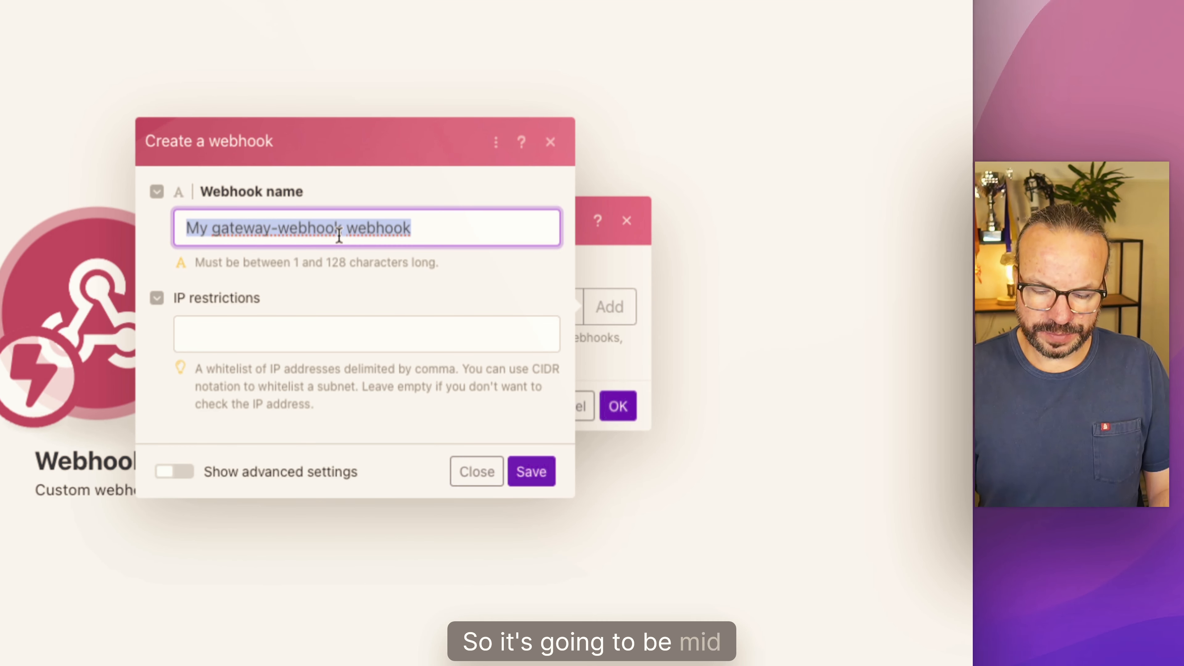
{"action": "type", "text": "Midjo"}
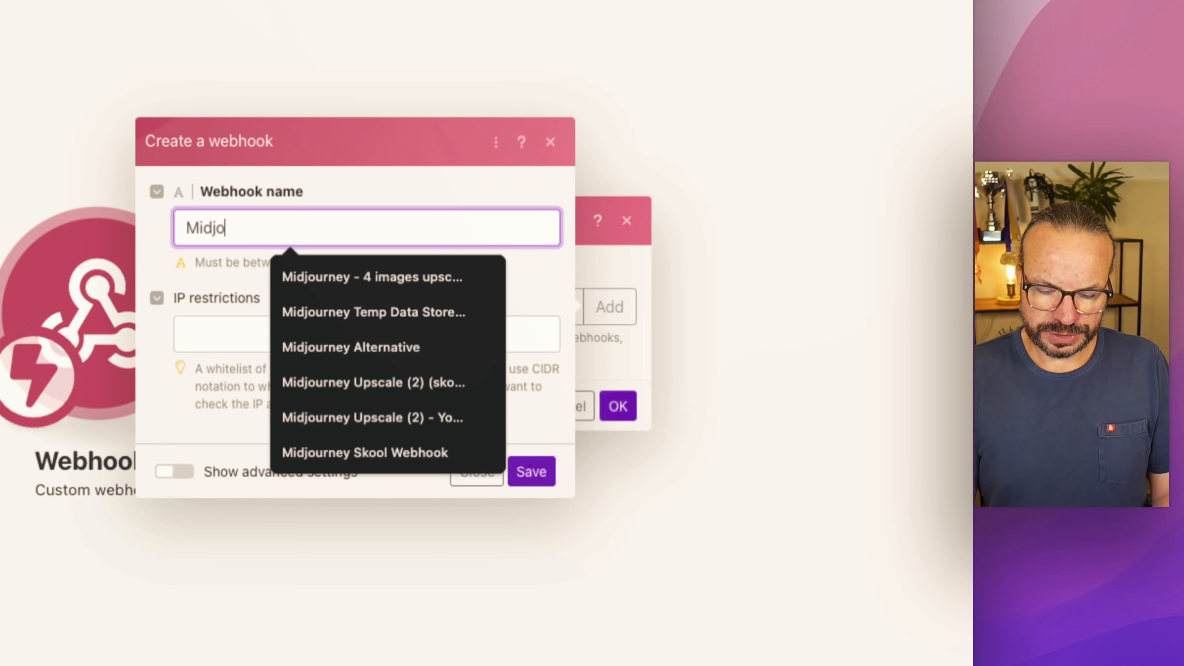
{"action": "type", "text": "urke"}
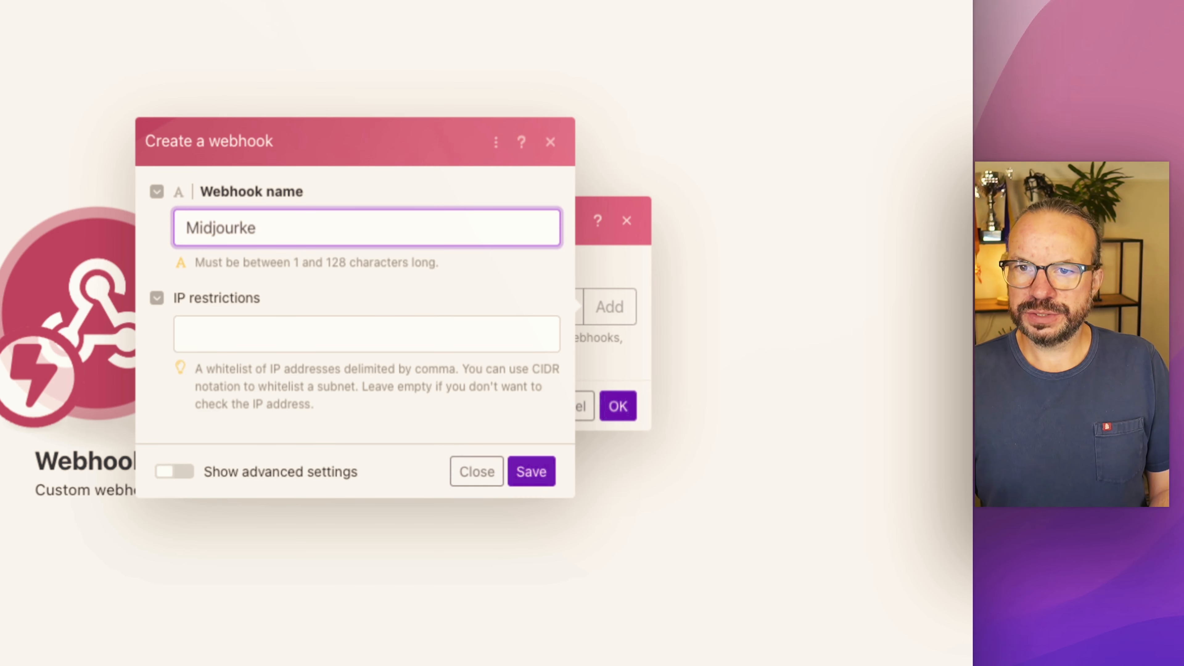
{"action": "key", "text": "BackSpace"}
{"action": "key", "text": "BackSpace"}
{"action": "type", "text": "ney S"}
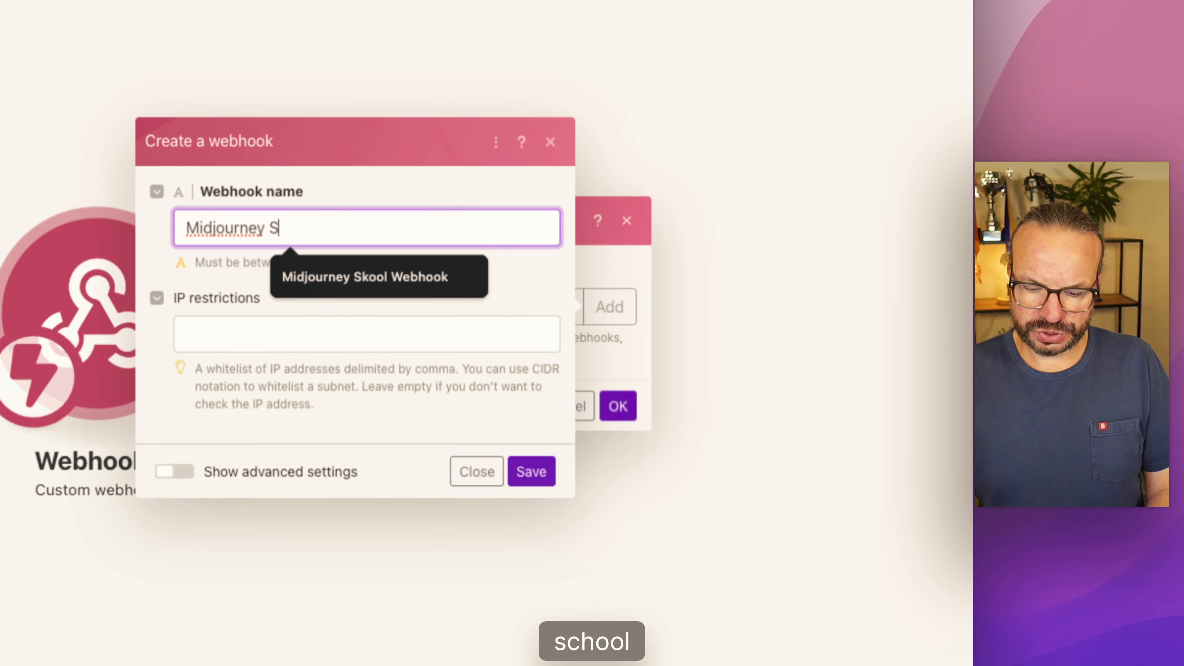
{"action": "type", "text": "kool Upscale"}
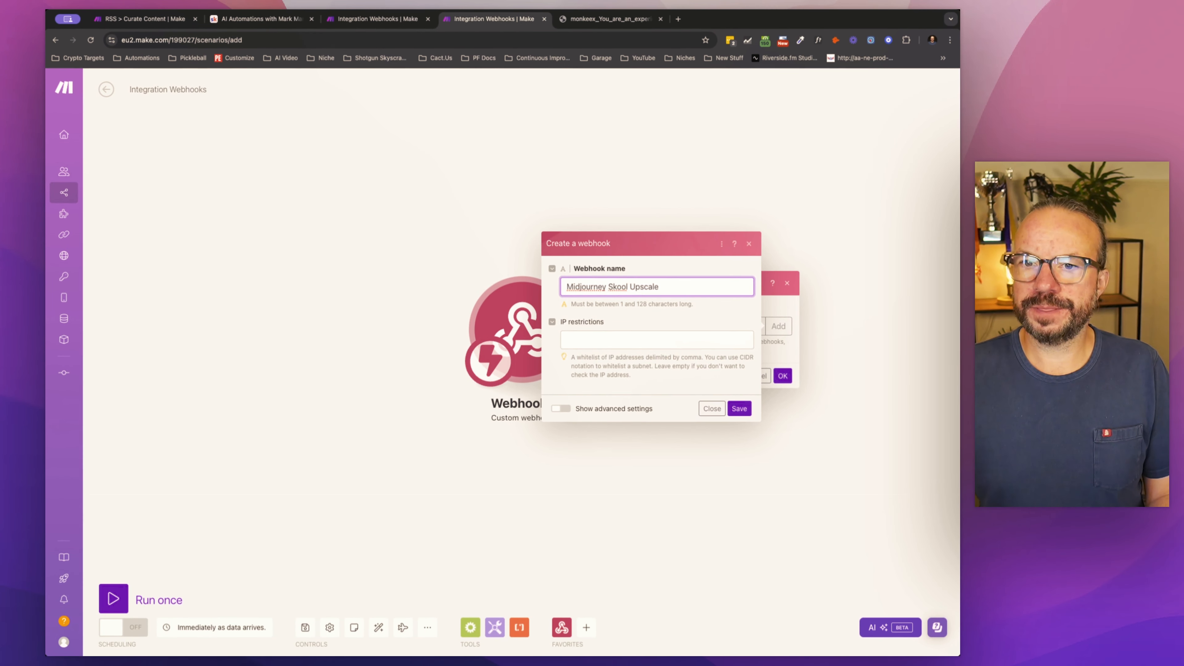
{"action": "left_click", "coordinate": [736, 409]}
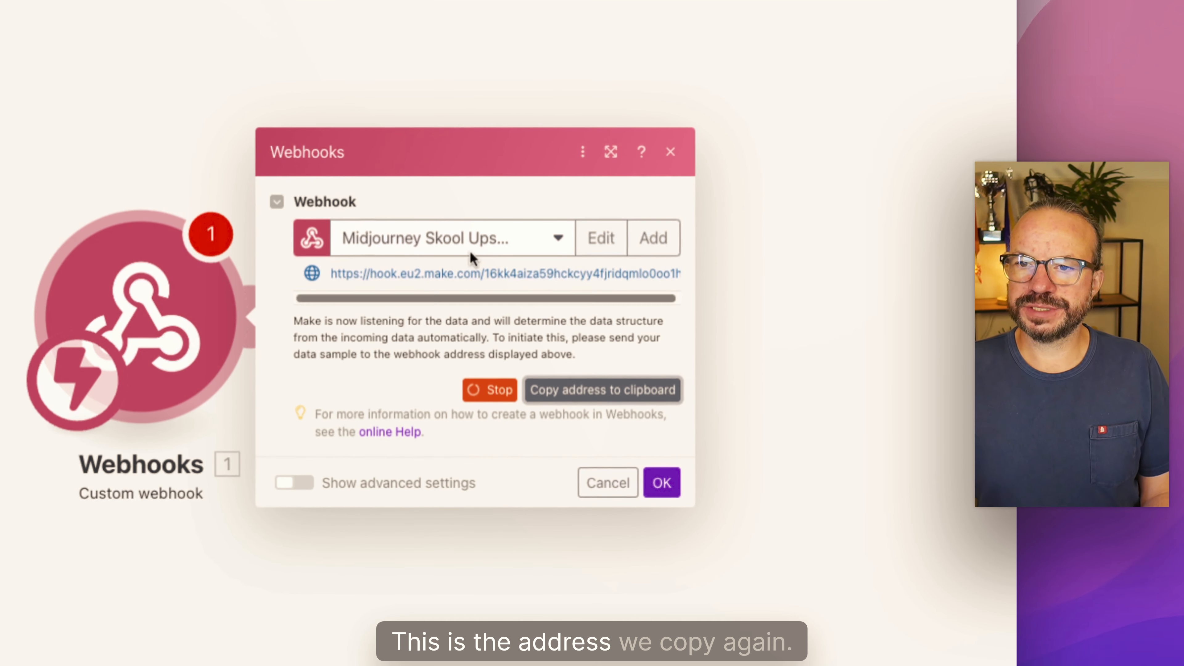
Step: Copy the new webhook's address and set it as the Webhook Url of the Upscale module in the other scenario
{"action": "left_click", "coordinate": [619, 393]}
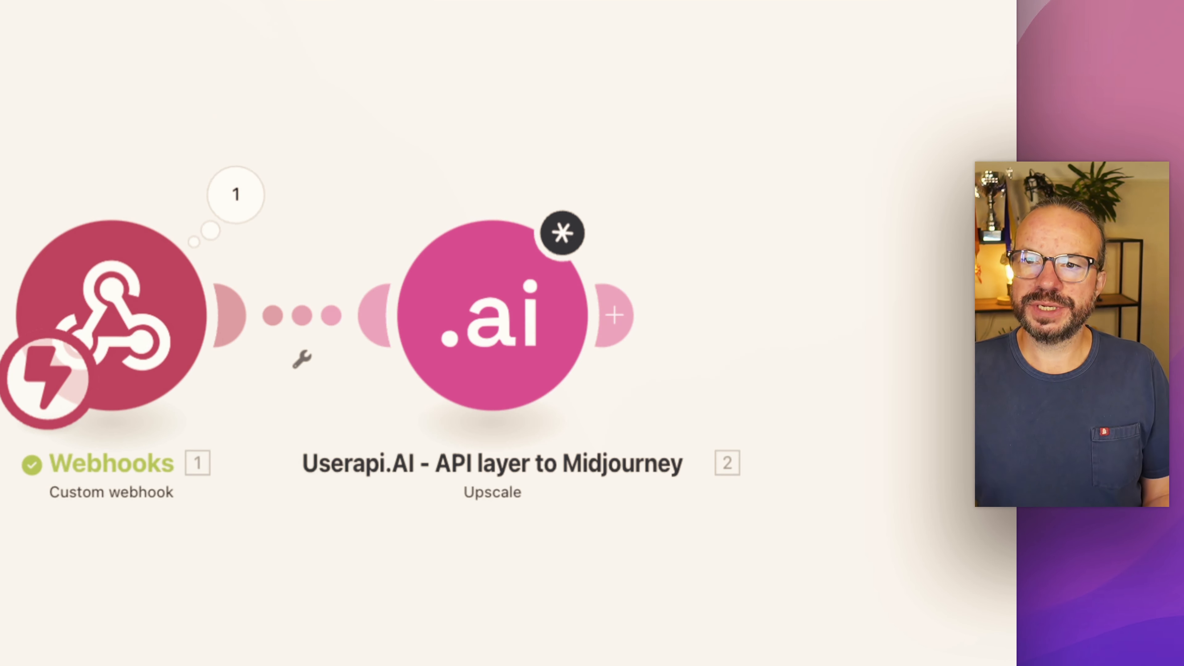
{"action": "left_click", "coordinate": [503, 321]}
{"action": "left_click", "coordinate": [645, 420]}
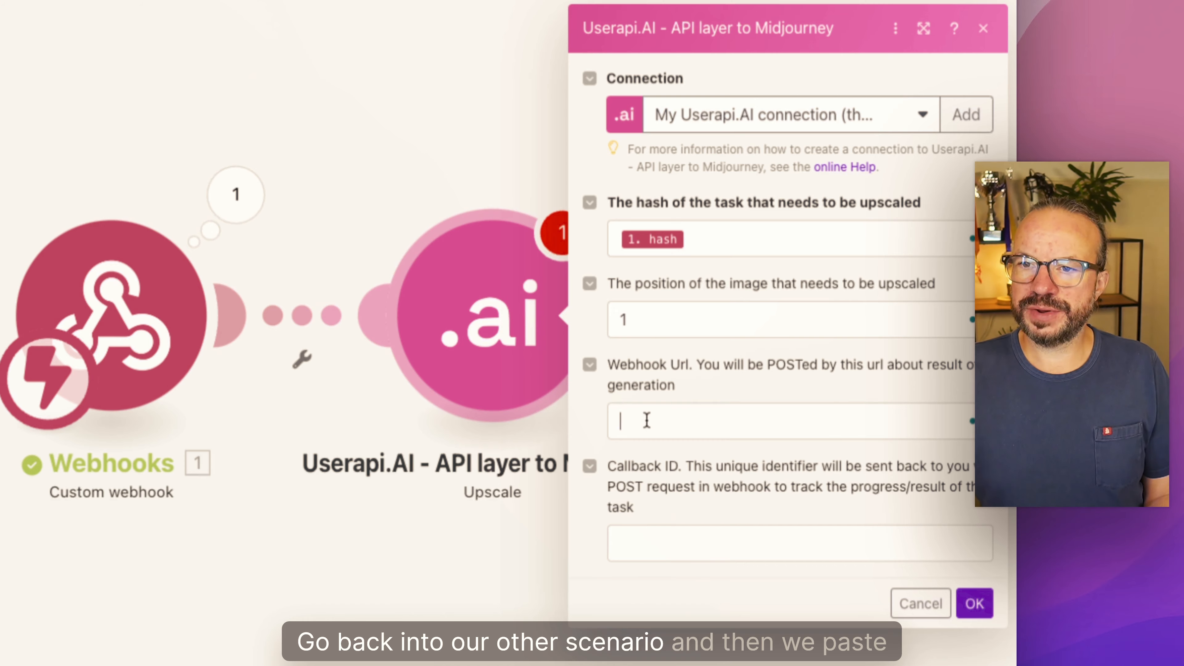
{"action": "key", "text": "ctrl+v"}
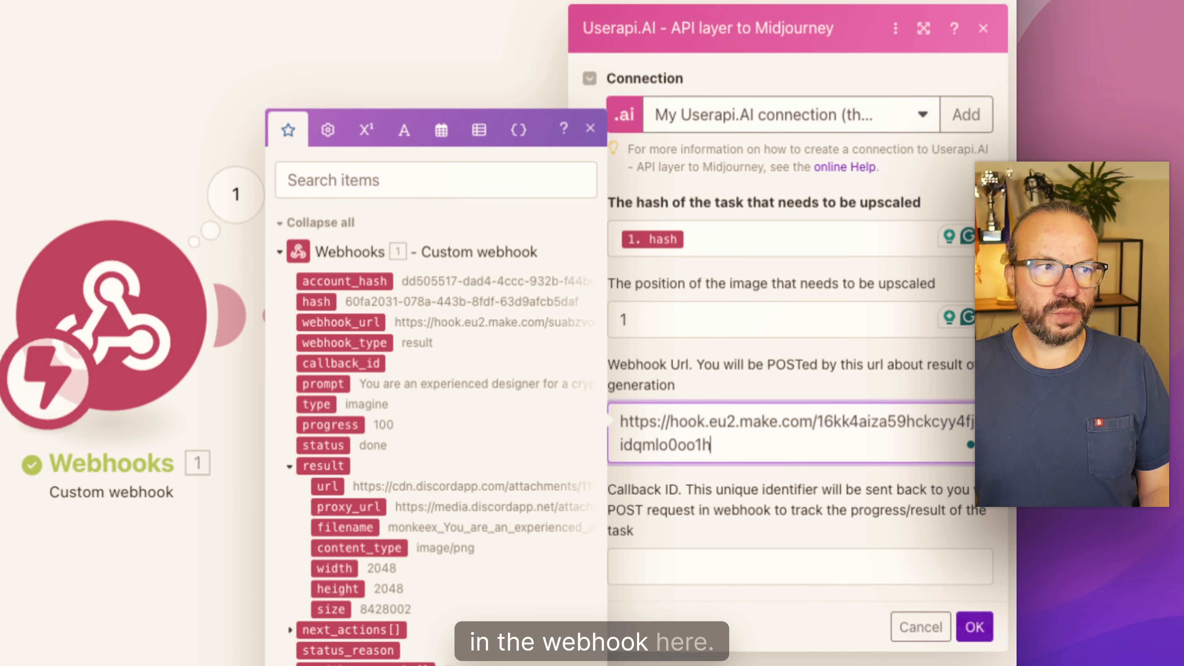
{"action": "left_click", "coordinate": [1001, 472]}
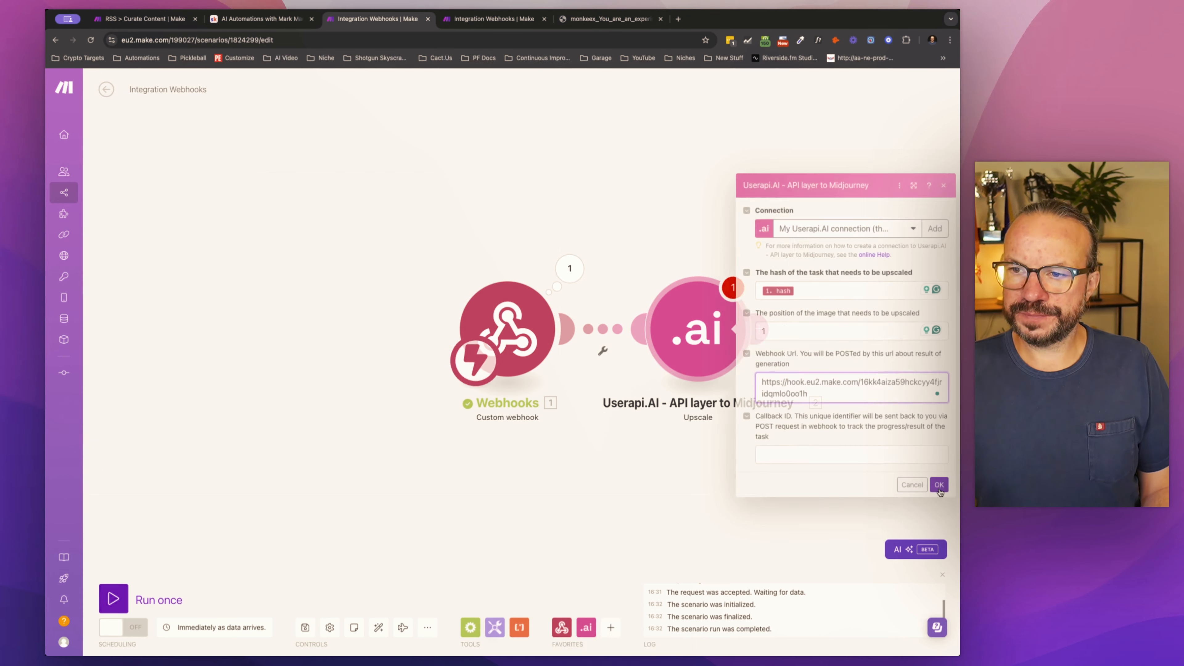
{"action": "left_click", "coordinate": [939, 485]}
{"action": "left_click_drag", "start_coordinate": [865, 436], "coordinate": [721, 402]}
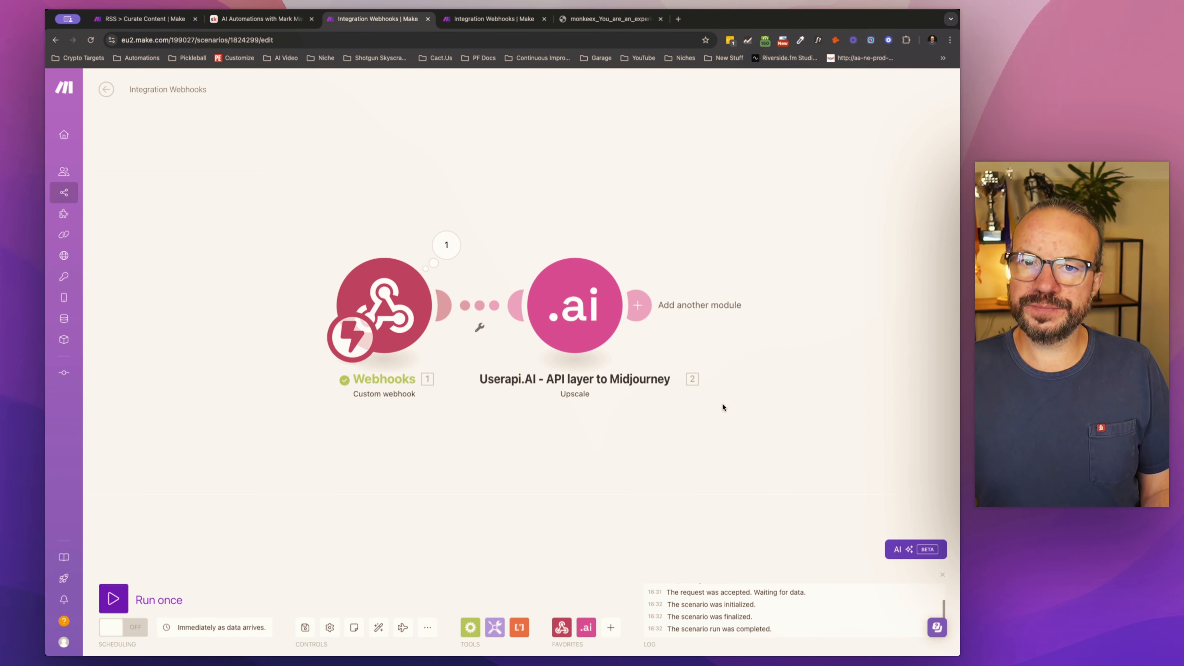
Step: Confirm the new webhook module and run both Integration Webhooks scenarios and RSS > Curate Content once
{"action": "left_click", "coordinate": [475, 21]}
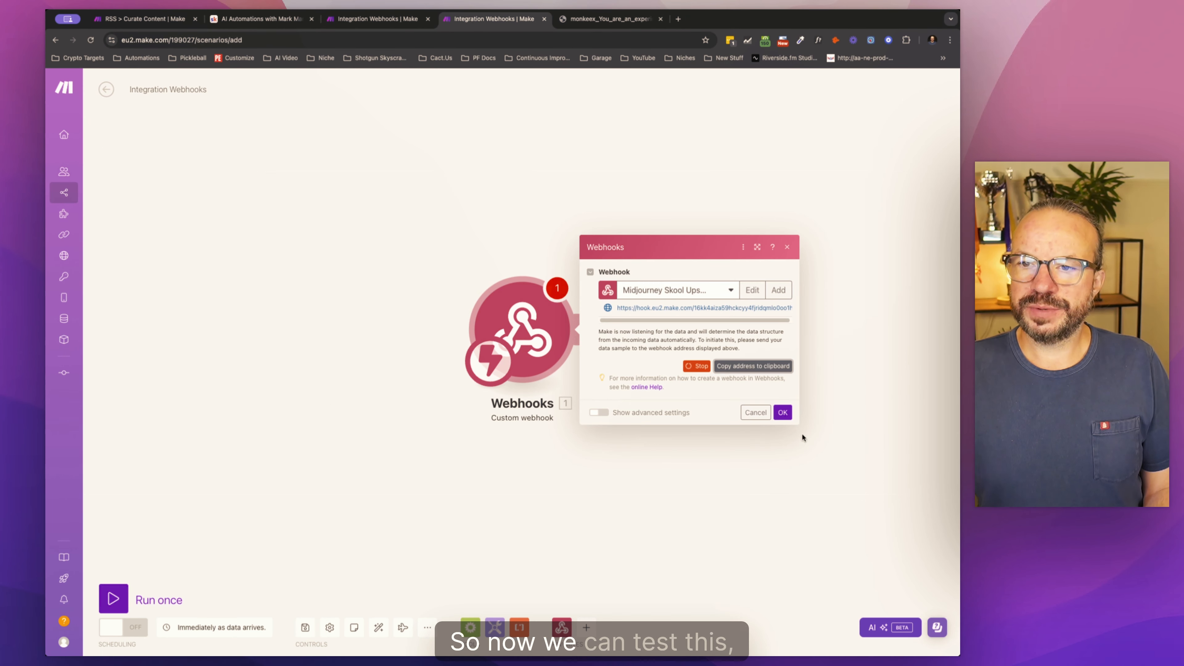
{"action": "left_click", "coordinate": [782, 413]}
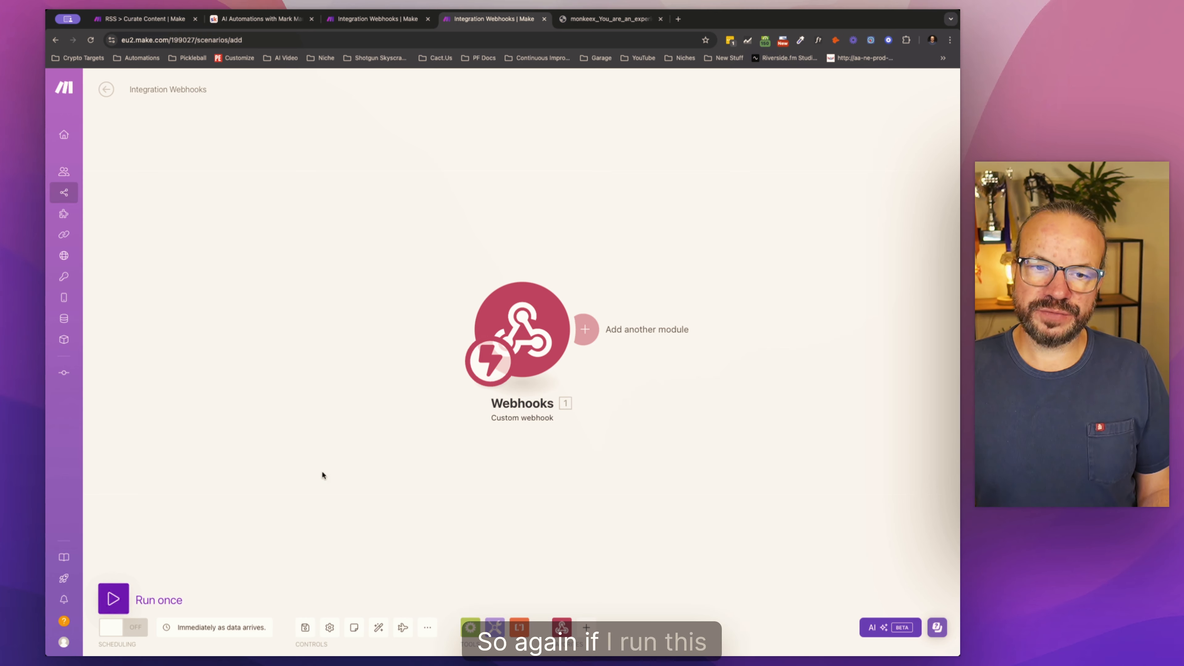
{"action": "left_click", "coordinate": [113, 598]}
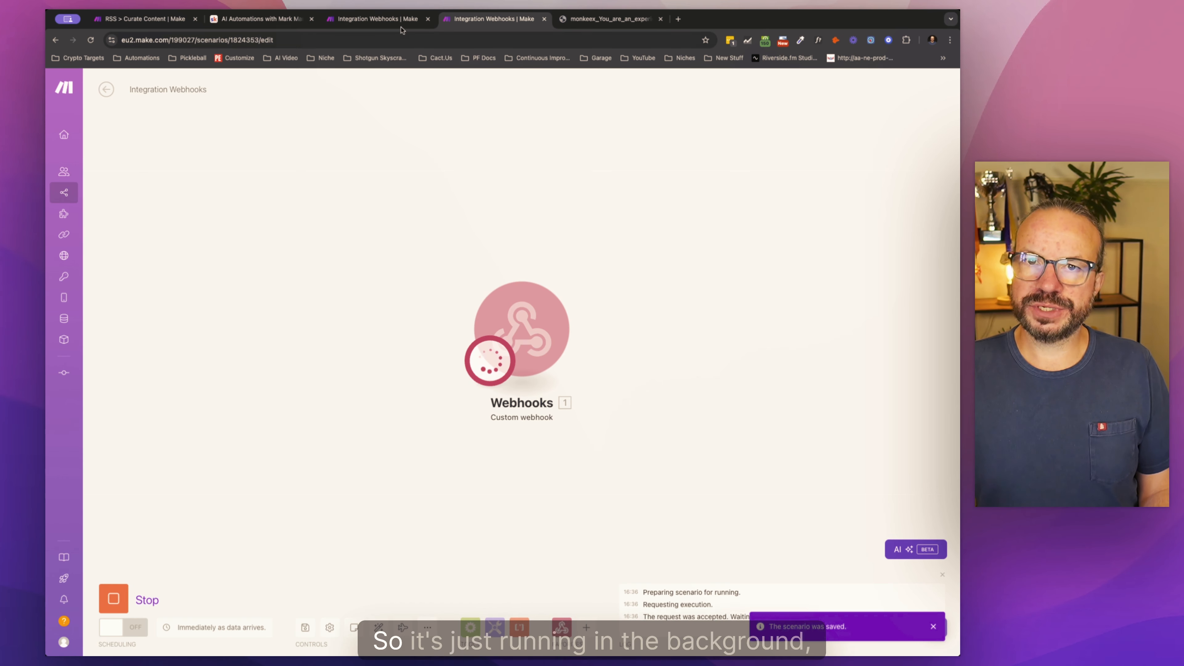
{"action": "left_click", "coordinate": [394, 19]}
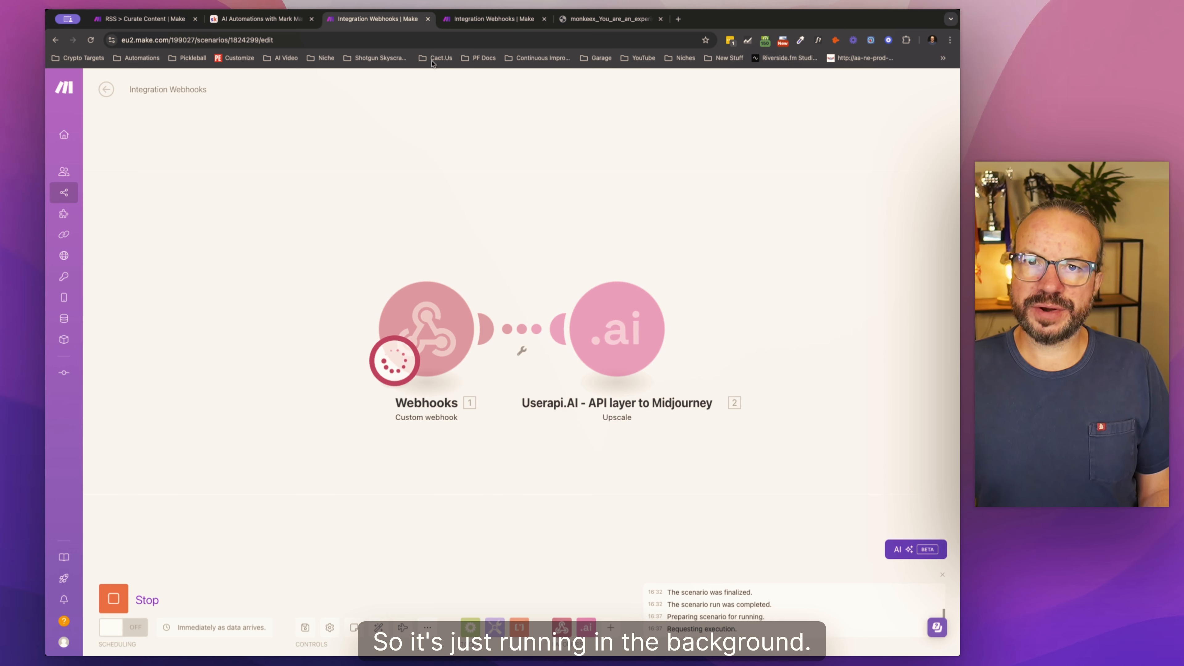
{"action": "left_click", "coordinate": [191, 20]}
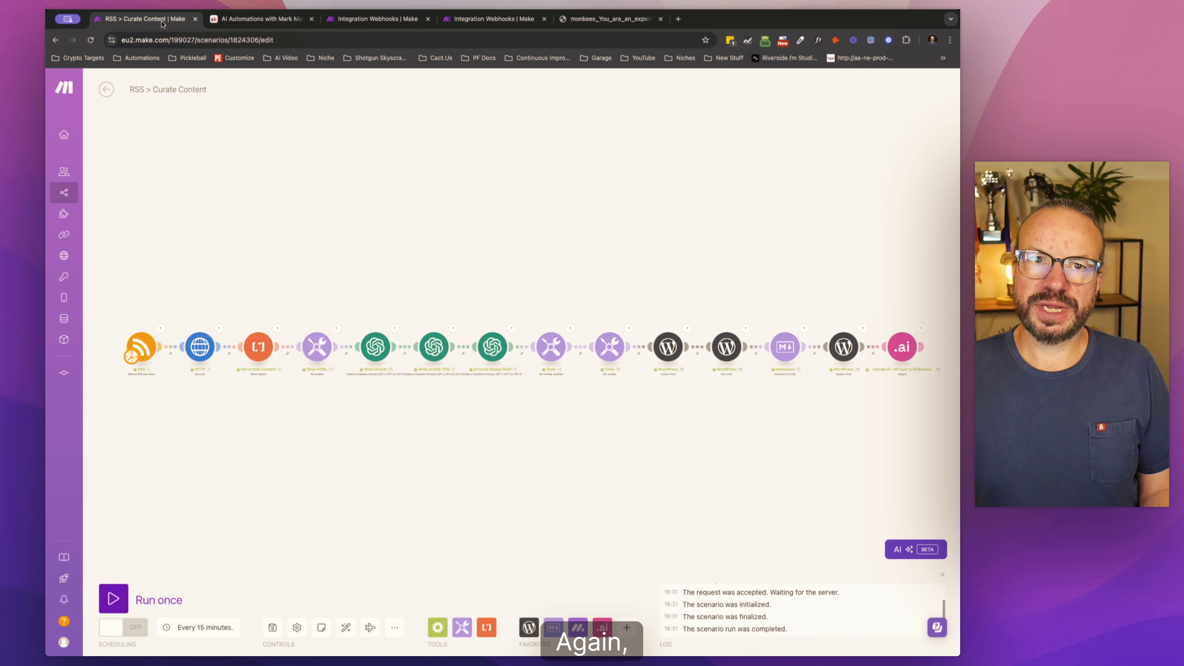
{"action": "left_click", "coordinate": [125, 597]}
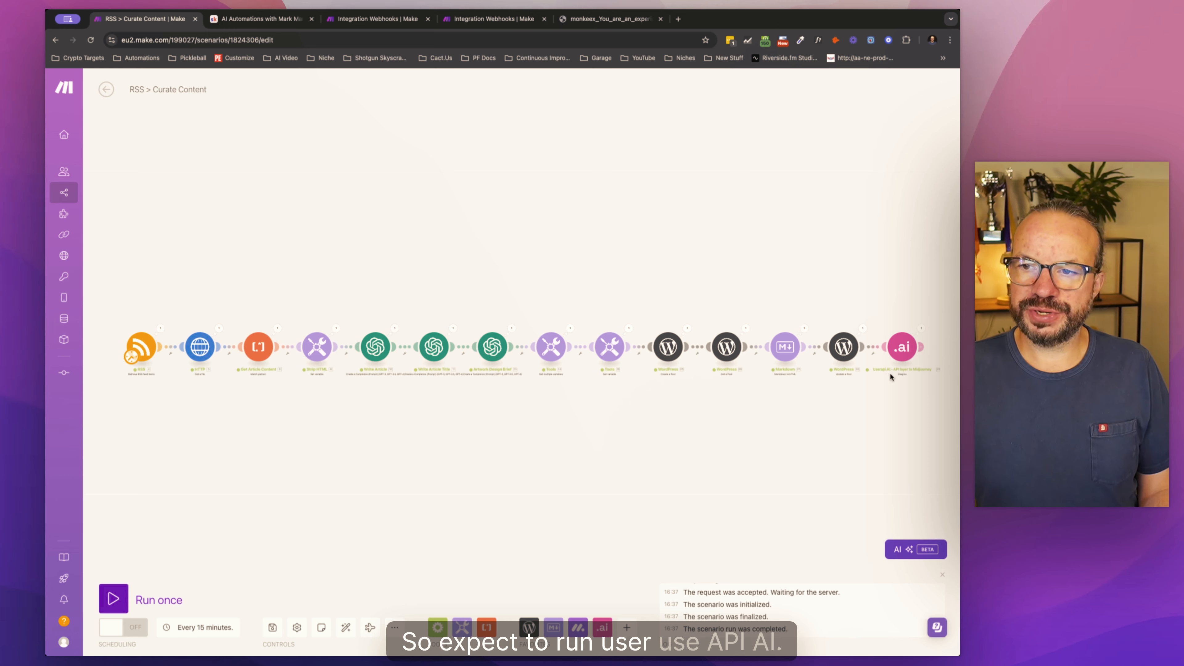
Step: Examine the run output of the Upscale module and the Custom webhook in the upscaling scenario, including the webhook's result collection
{"action": "left_click", "coordinate": [906, 352]}
{"action": "left_click", "coordinate": [922, 406]}
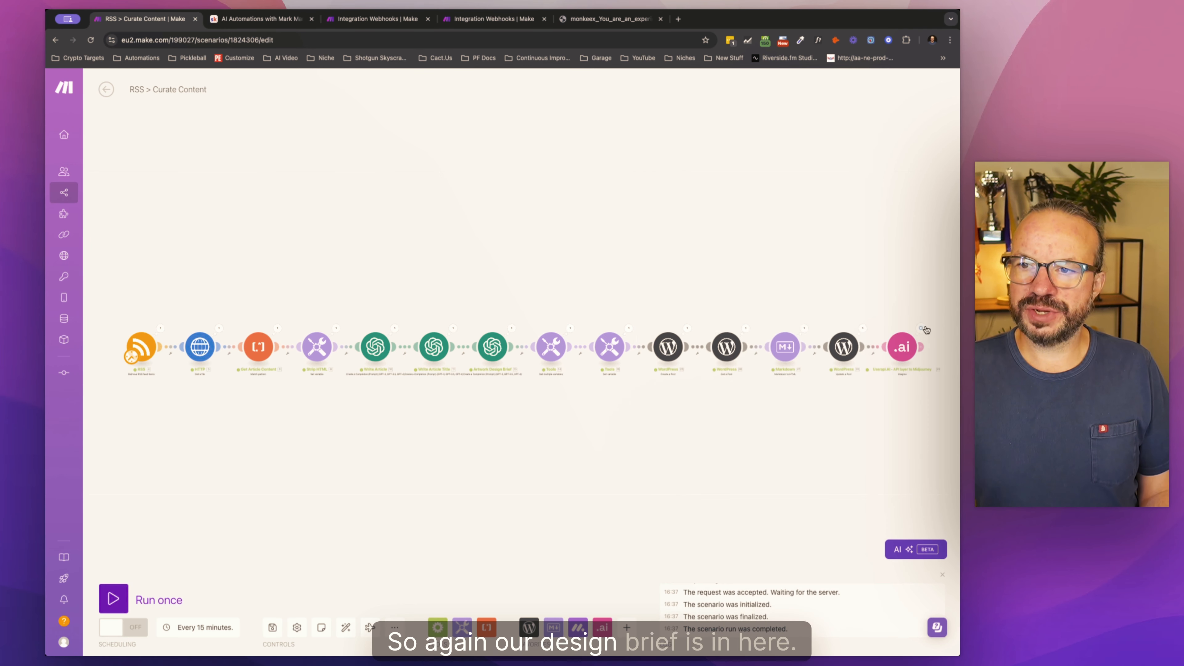
{"action": "left_click", "coordinate": [921, 329]}
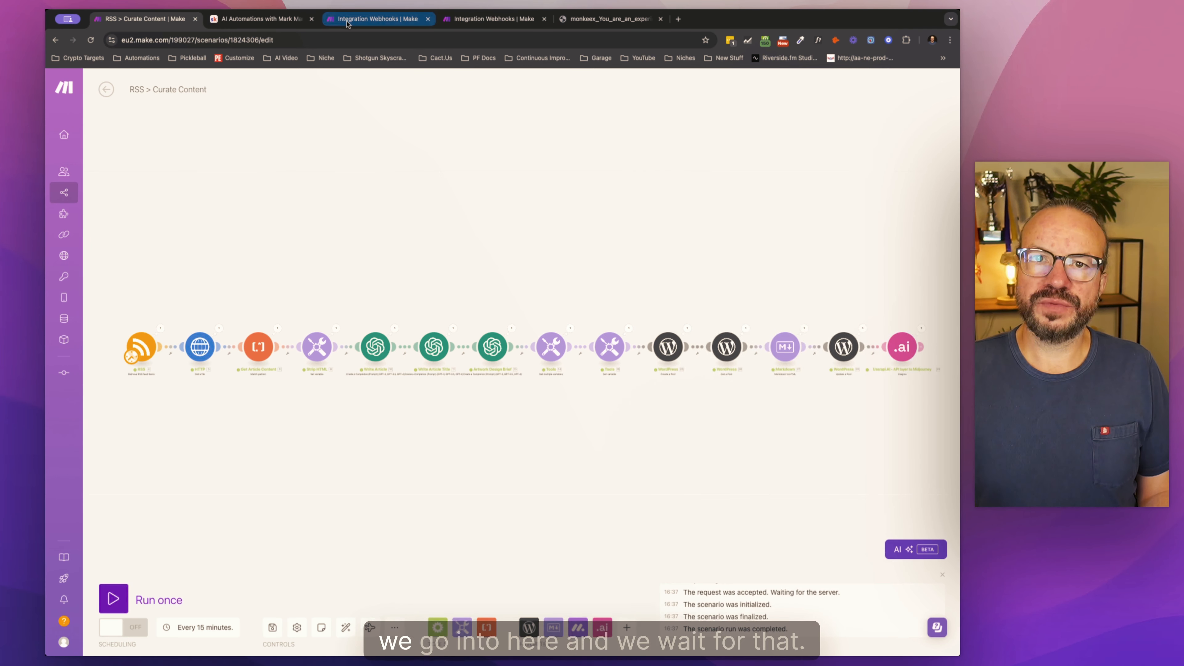
{"action": "left_click", "coordinate": [378, 19]}
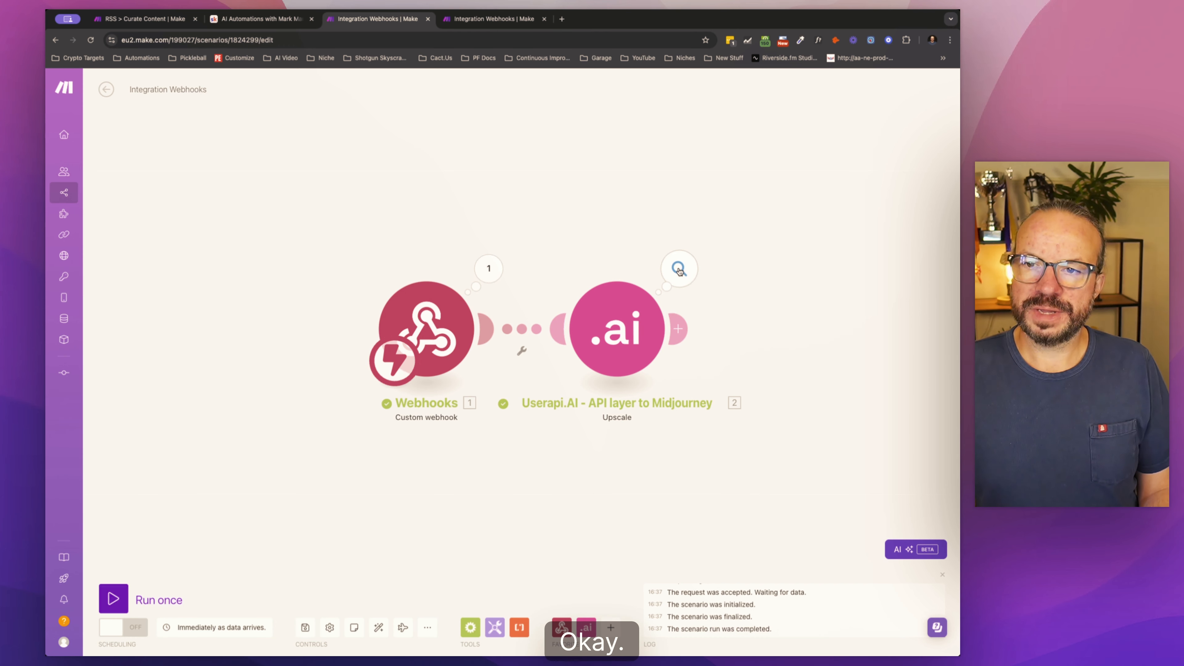
{"action": "left_click", "coordinate": [679, 268]}
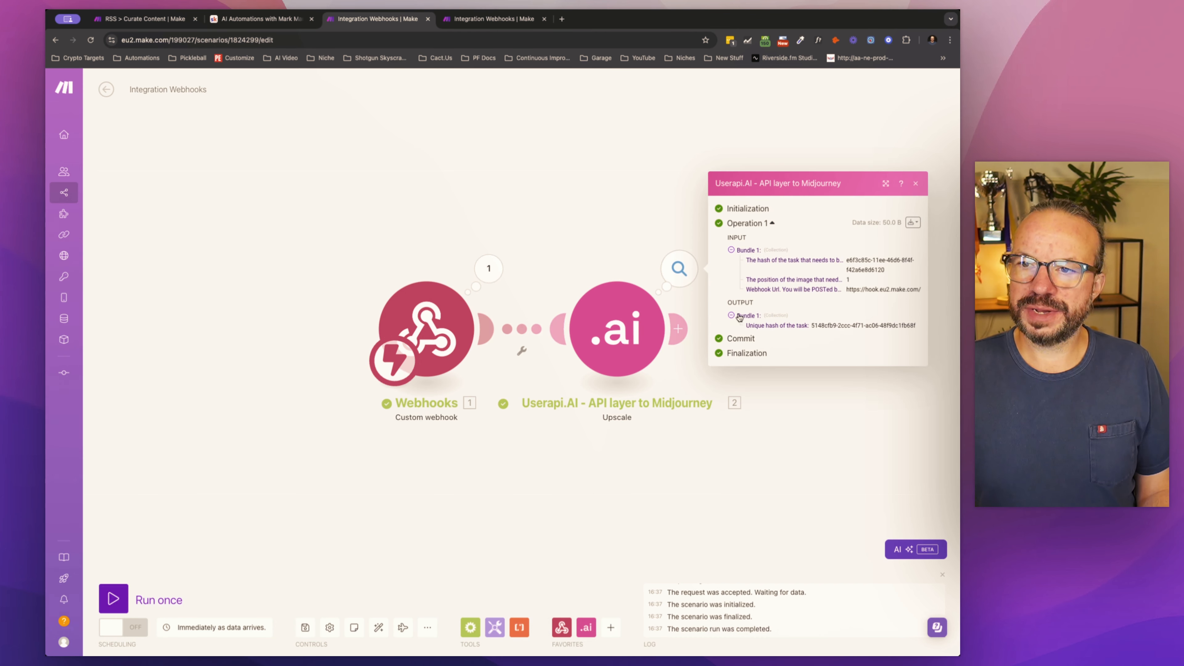
{"action": "left_click", "coordinate": [510, 265]}
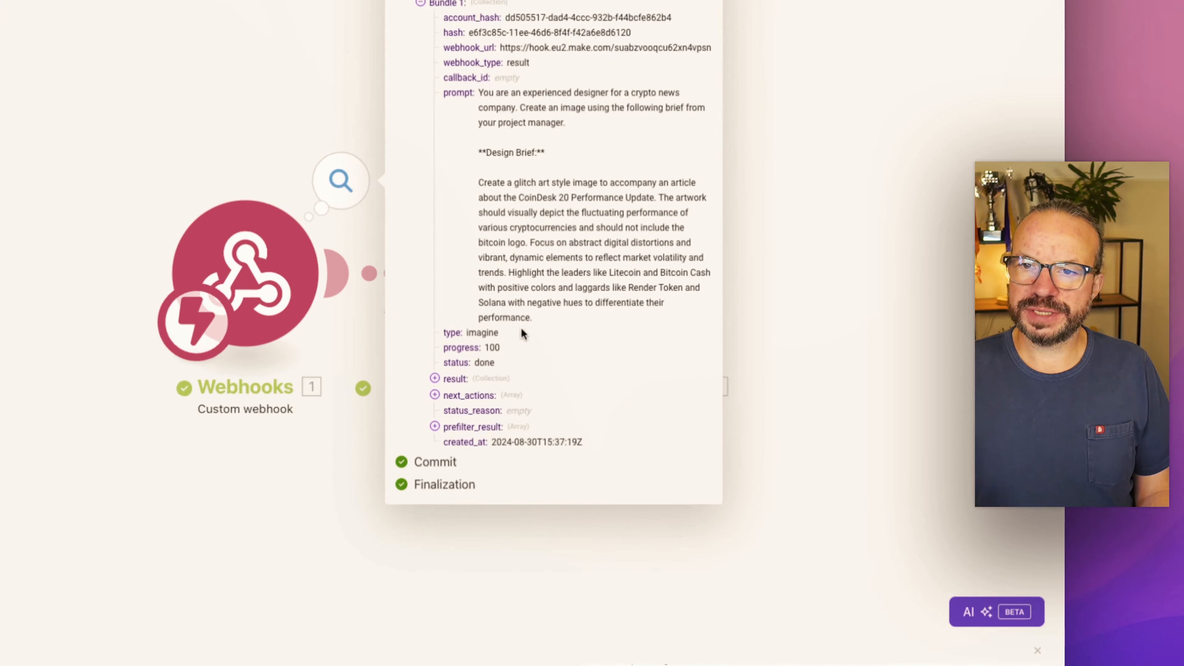
{"action": "left_click", "coordinate": [548, 398]}
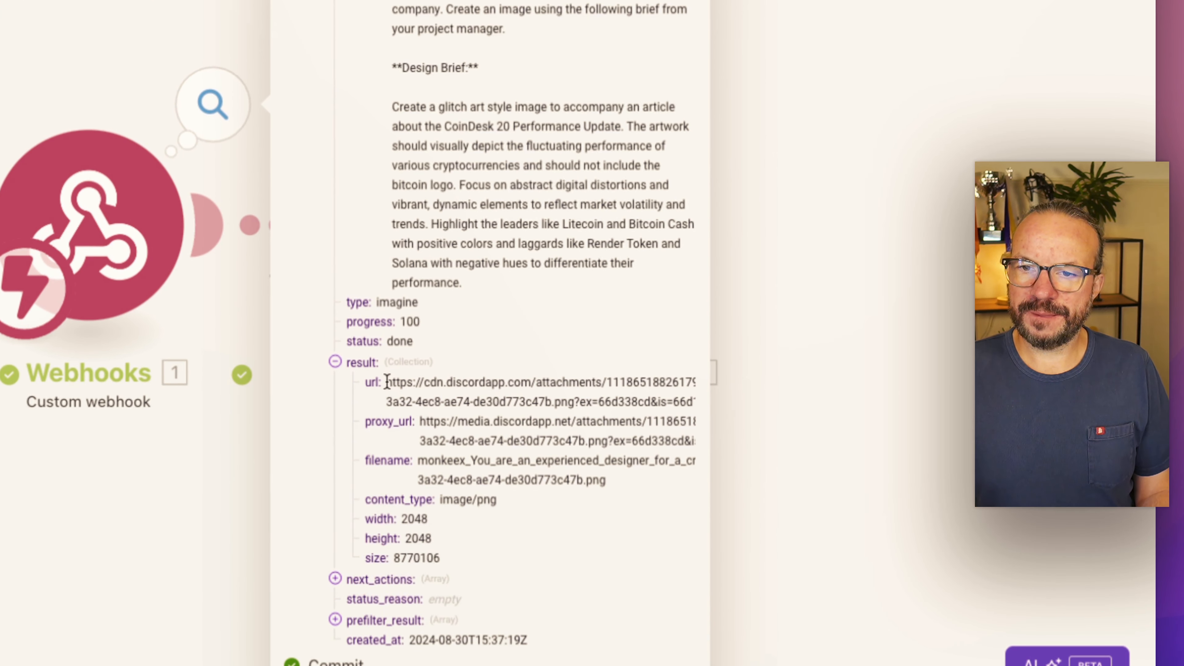
Step: Copy the image url from the first webhook's result and open it in a new browser tab to view the four generated images
{"action": "left_click_drag", "start_coordinate": [387, 383], "coordinate": [662, 402]}
{"action": "triple_click", "coordinate": [618, 396]}
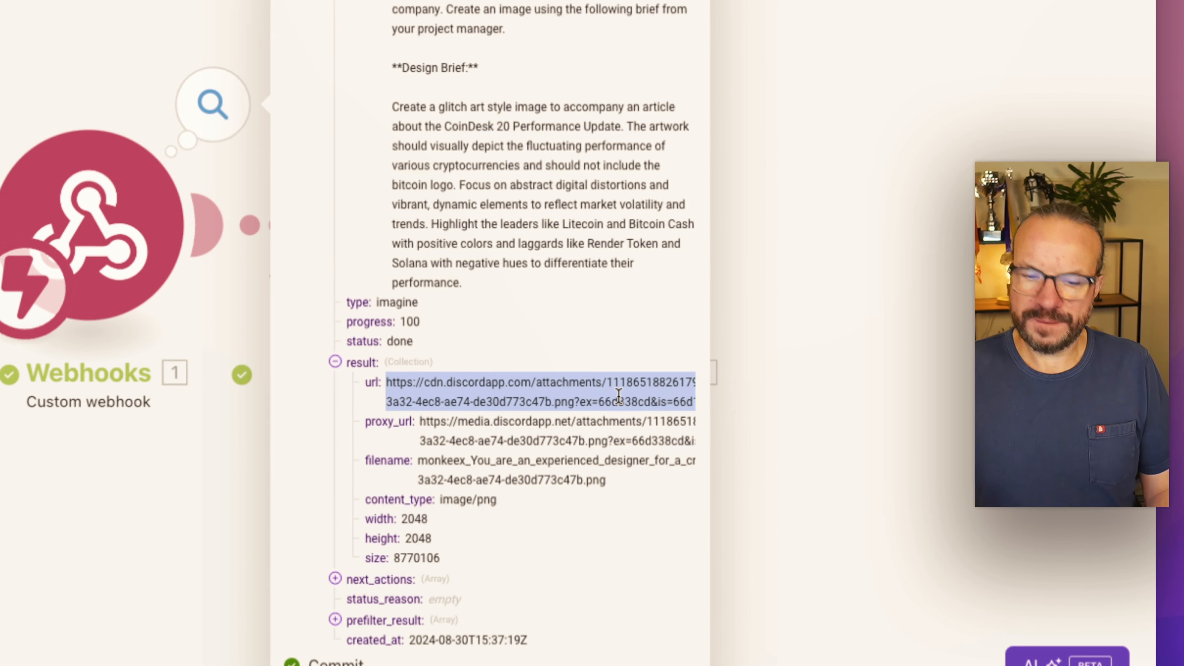
{"action": "key", "text": "super+c"}
{"action": "key", "text": "super+t"}
{"action": "key", "text": "super+v"}
{"action": "key", "text": "Return"}
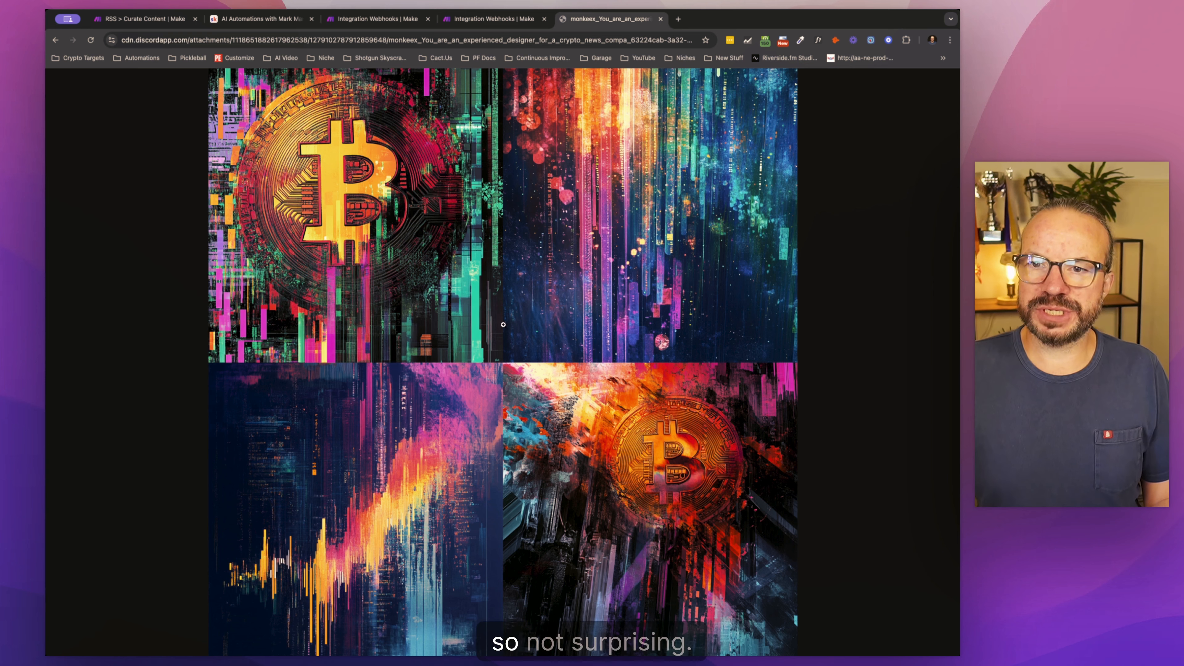
Step: Copy the upscaled image's url from the new scenario's webhook result and open it in a new browser tab
{"action": "left_click", "coordinate": [491, 23]}
{"action": "left_click", "coordinate": [377, 243]}
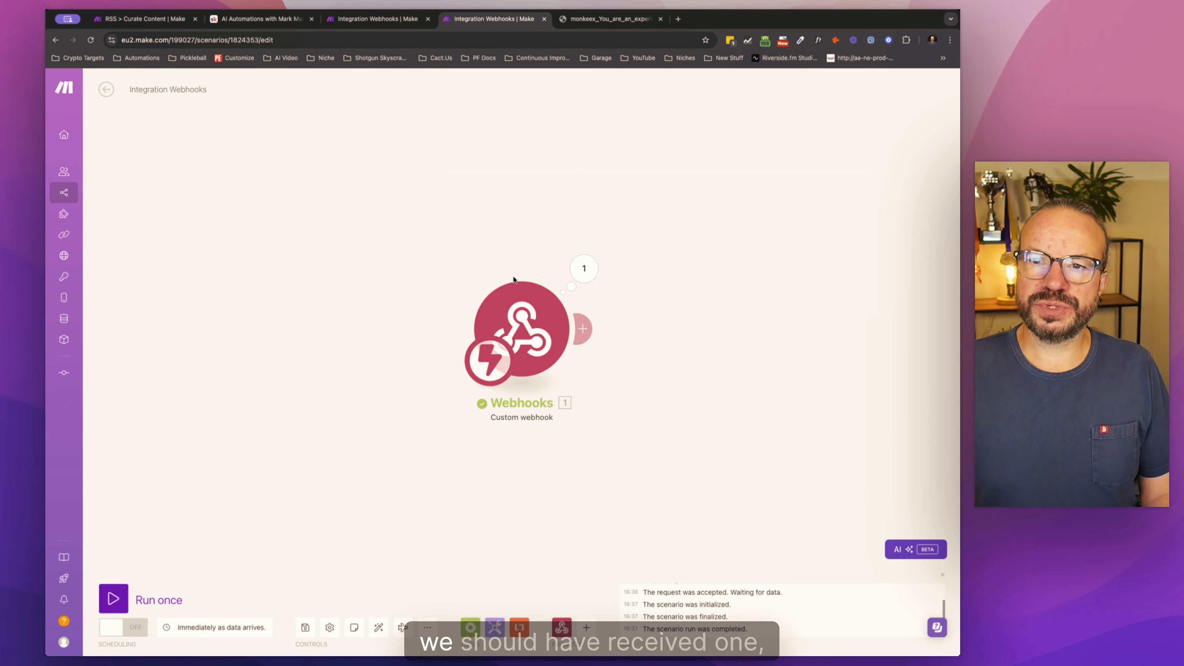
{"action": "left_click", "coordinate": [573, 268]}
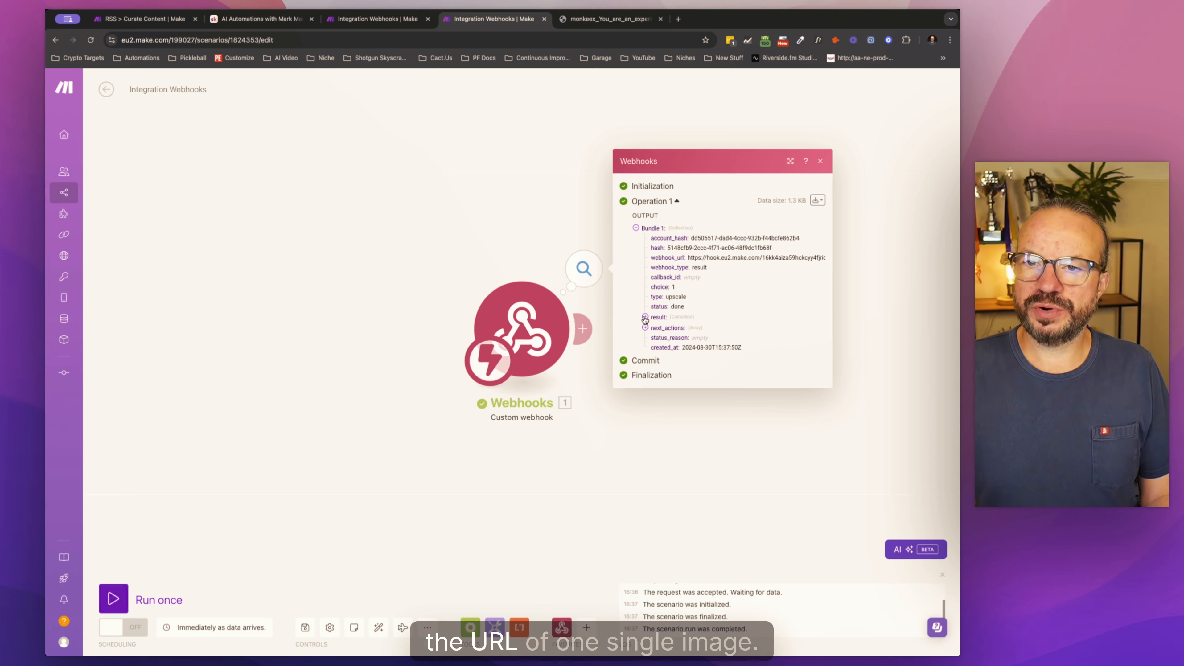
{"action": "left_click", "coordinate": [647, 321]}
{"action": "triple_click", "coordinate": [688, 281]}
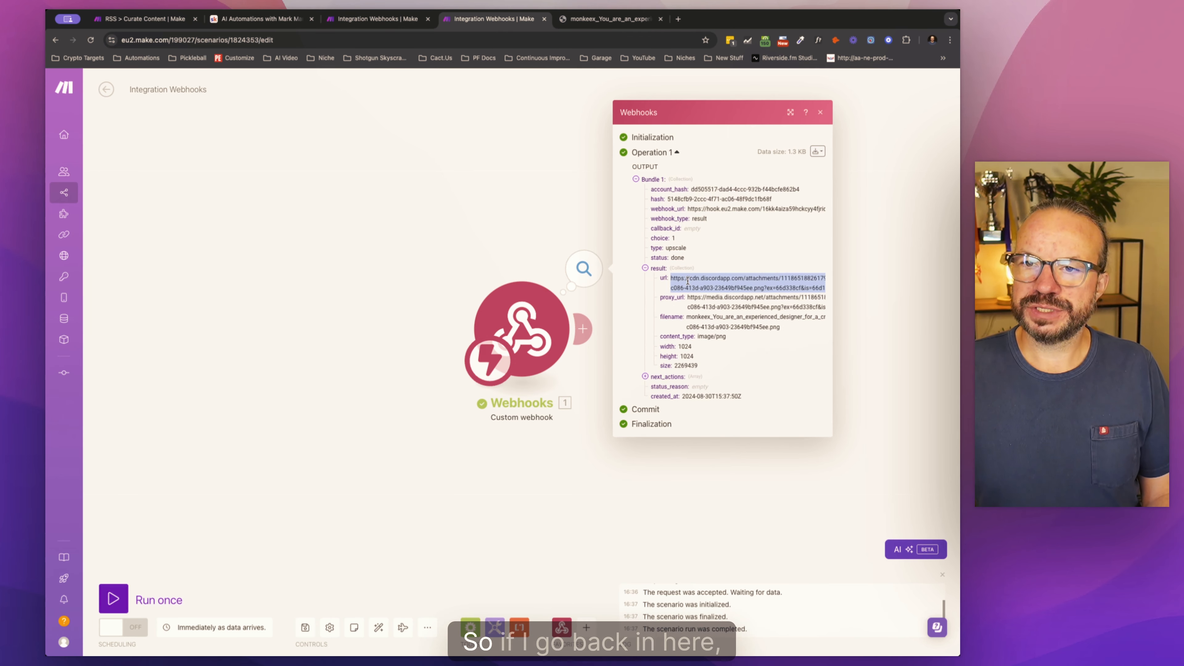
{"action": "key", "text": "ctrl+c"}
{"action": "left_click", "coordinate": [678, 19]}
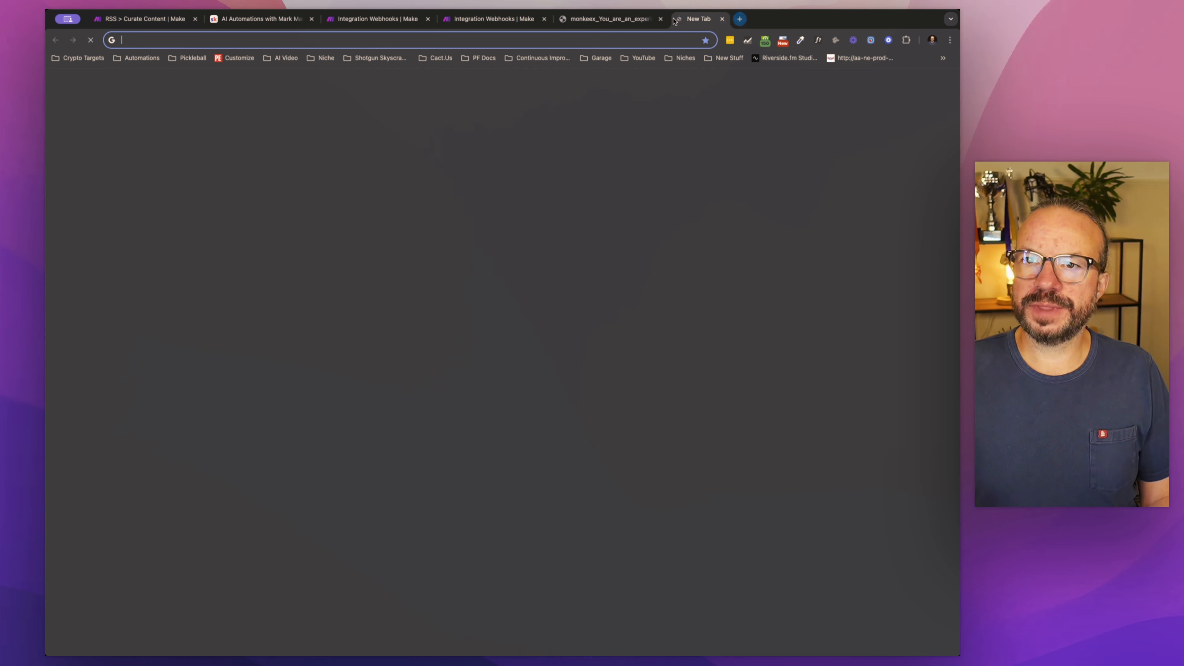
{"action": "key", "text": "ctrl+v"}
{"action": "key", "text": "Return"}
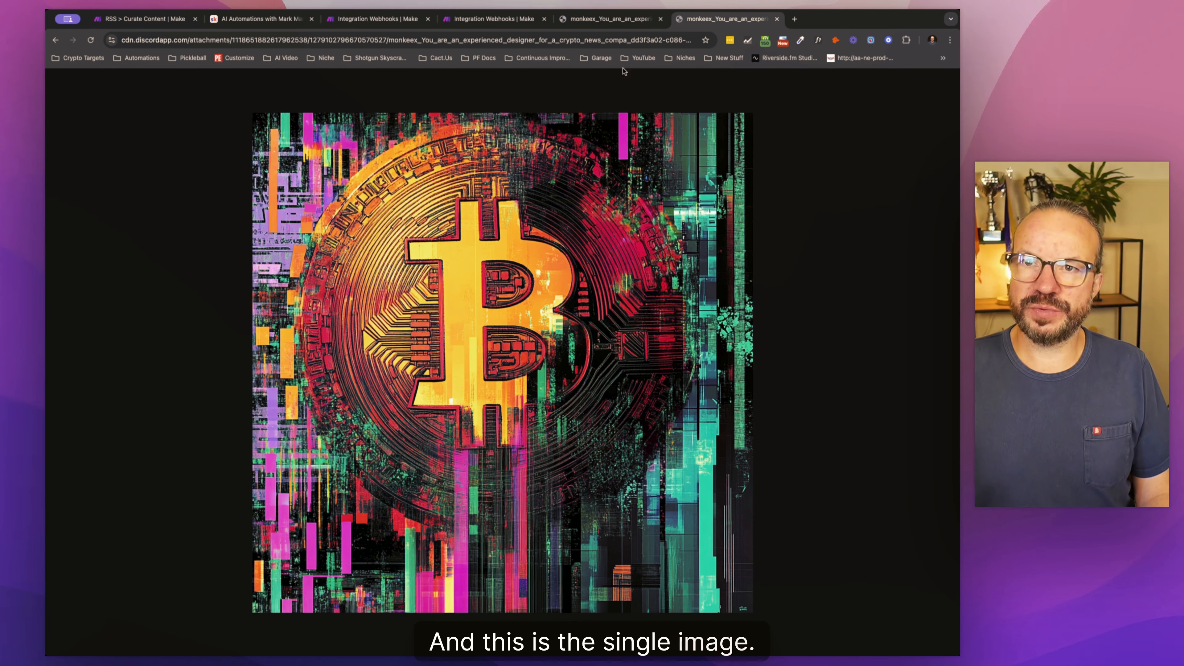
Step: Compare the four-image grid with the upscaled image and select the image url in the new webhook's result
{"action": "left_click", "coordinate": [606, 19]}
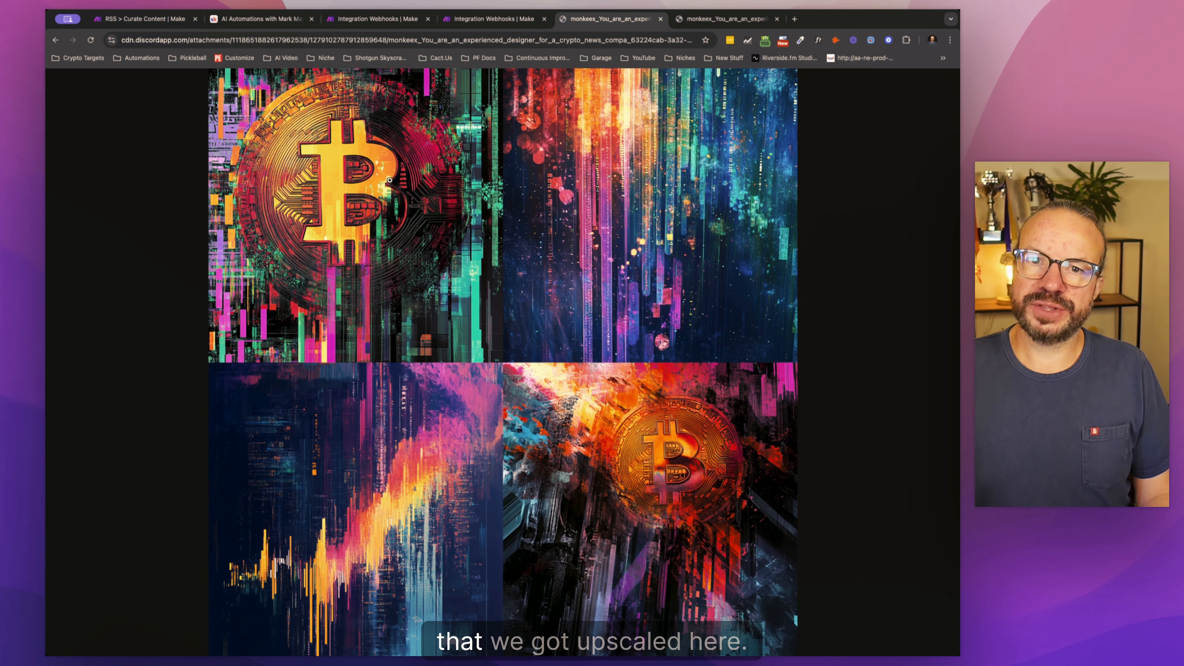
{"action": "left_click", "coordinate": [726, 19]}
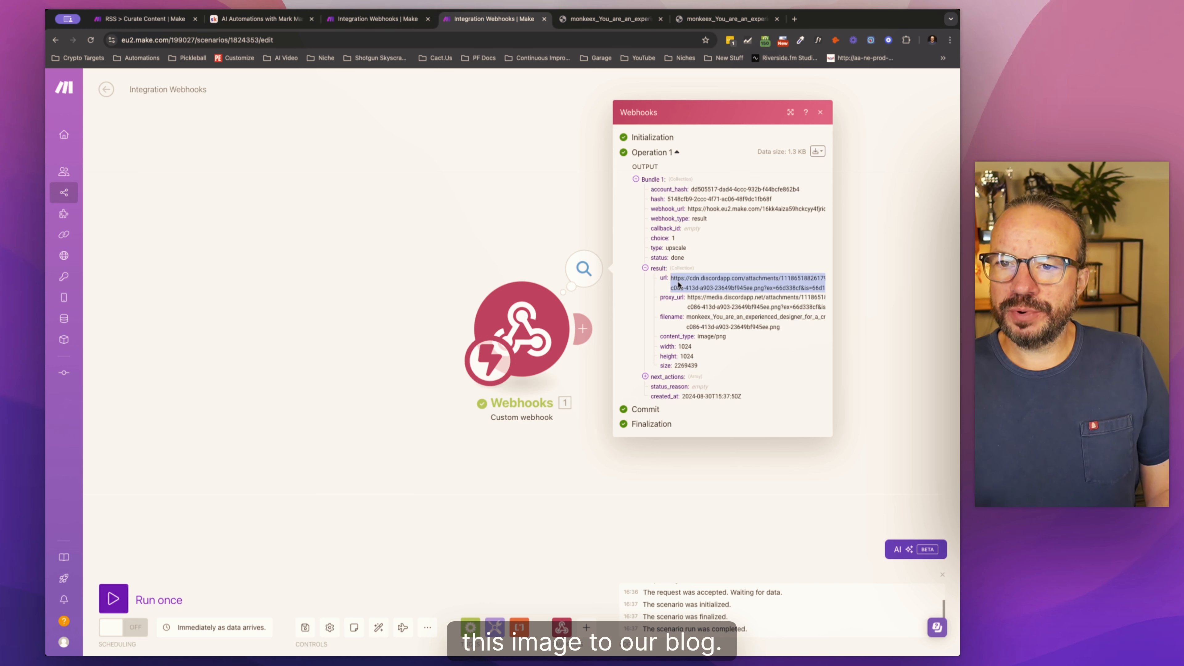
{"action": "left_click_drag", "start_coordinate": [672, 278], "coordinate": [795, 289]}
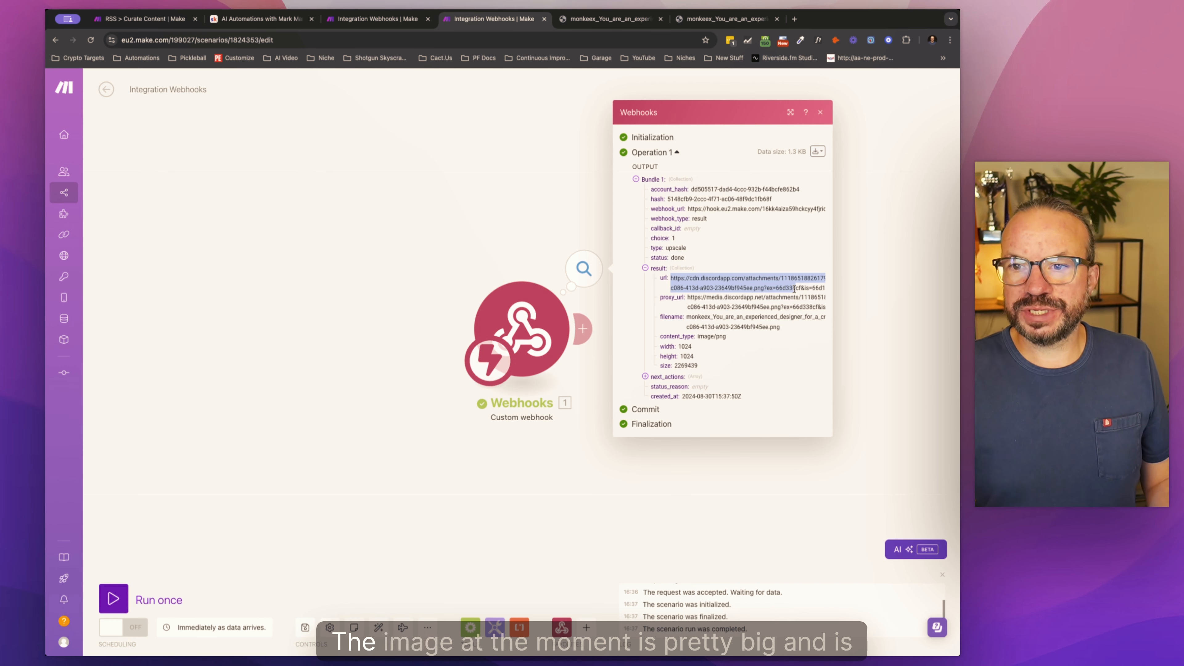
Step: View the upscaled image again and examine its width, height and file size in the webhook's result
{"action": "left_click", "coordinate": [706, 20]}
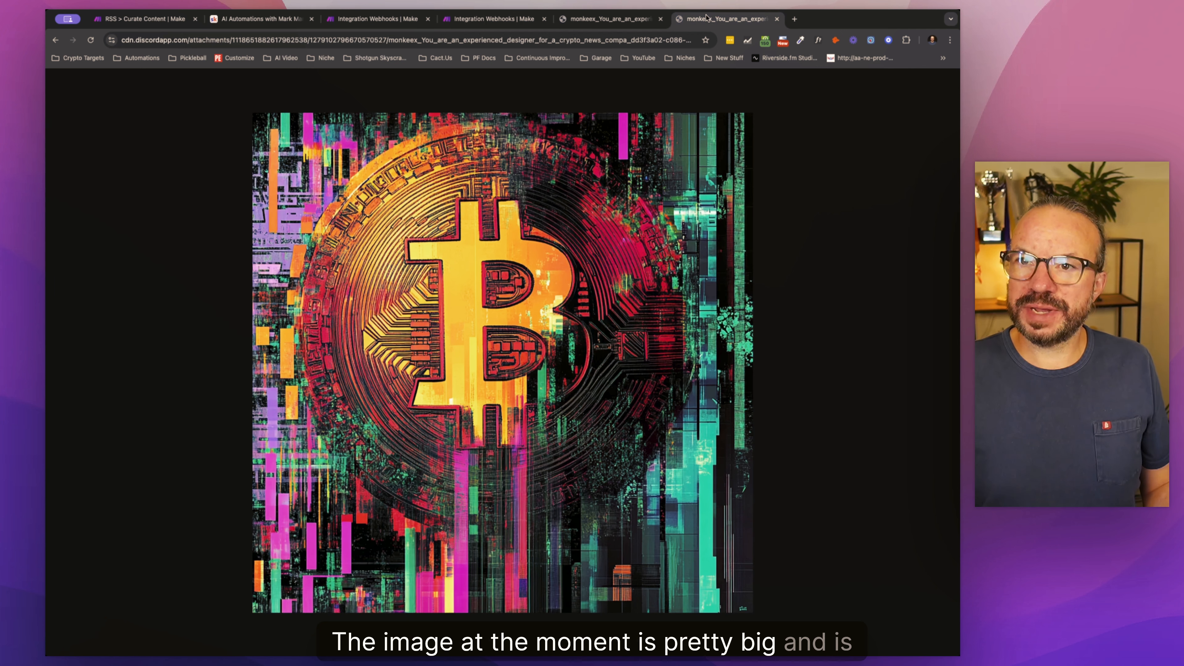
{"action": "left_click", "coordinate": [472, 20]}
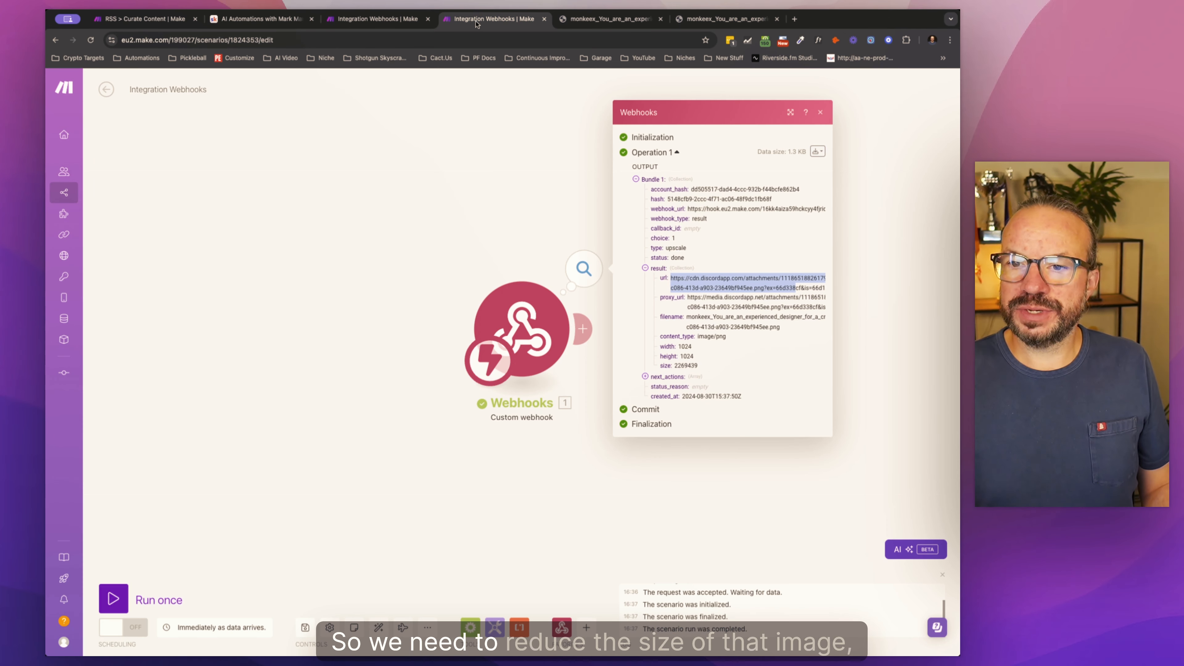
{"action": "double_click", "coordinate": [682, 366]}
{"action": "double_click", "coordinate": [689, 356]}
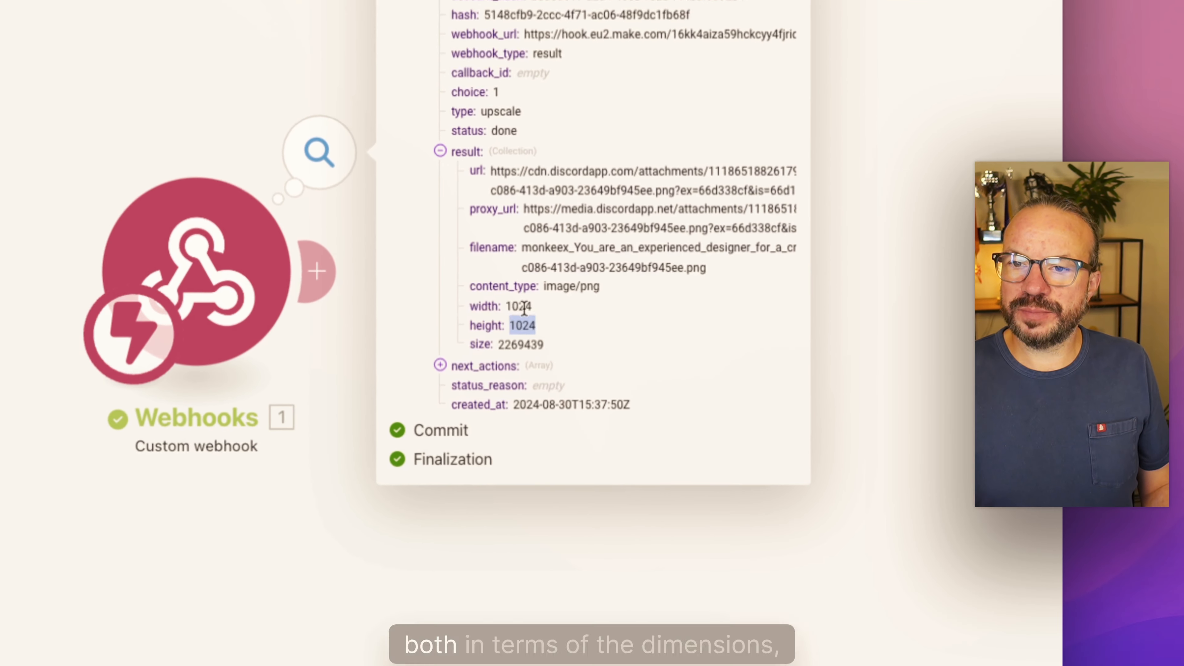
{"action": "left_click", "coordinate": [680, 346]}
{"action": "left_click_drag", "start_coordinate": [508, 306], "coordinate": [541, 345]}
{"action": "left_click", "coordinate": [517, 344]}
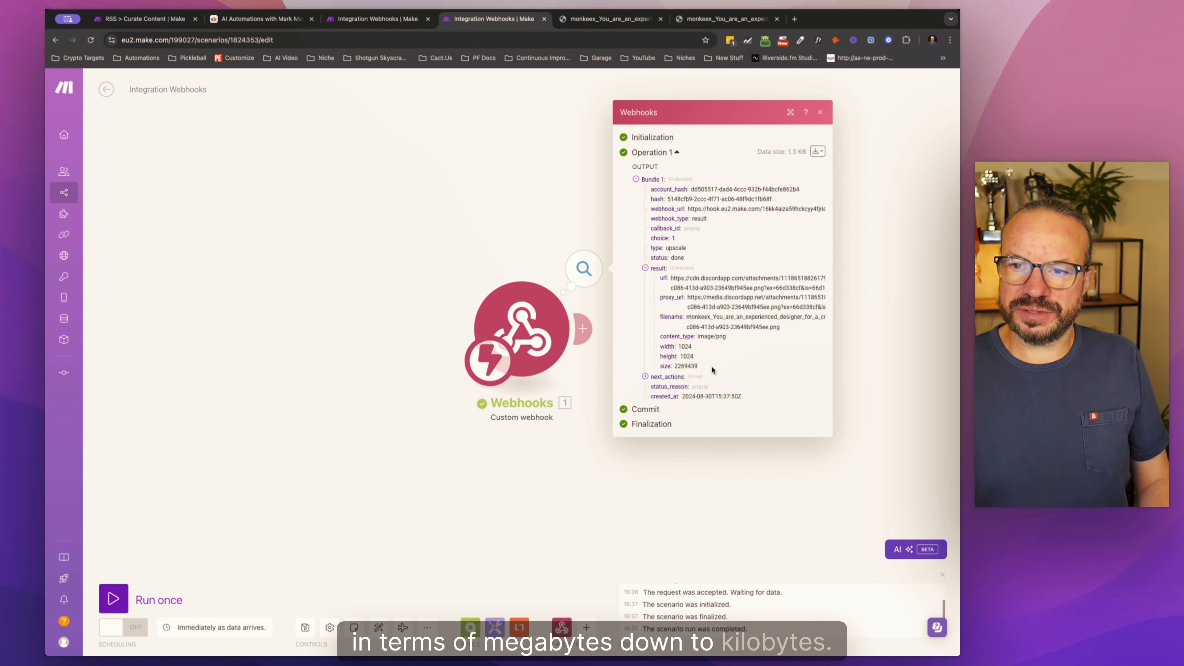
{"action": "left_click", "coordinate": [538, 447]}
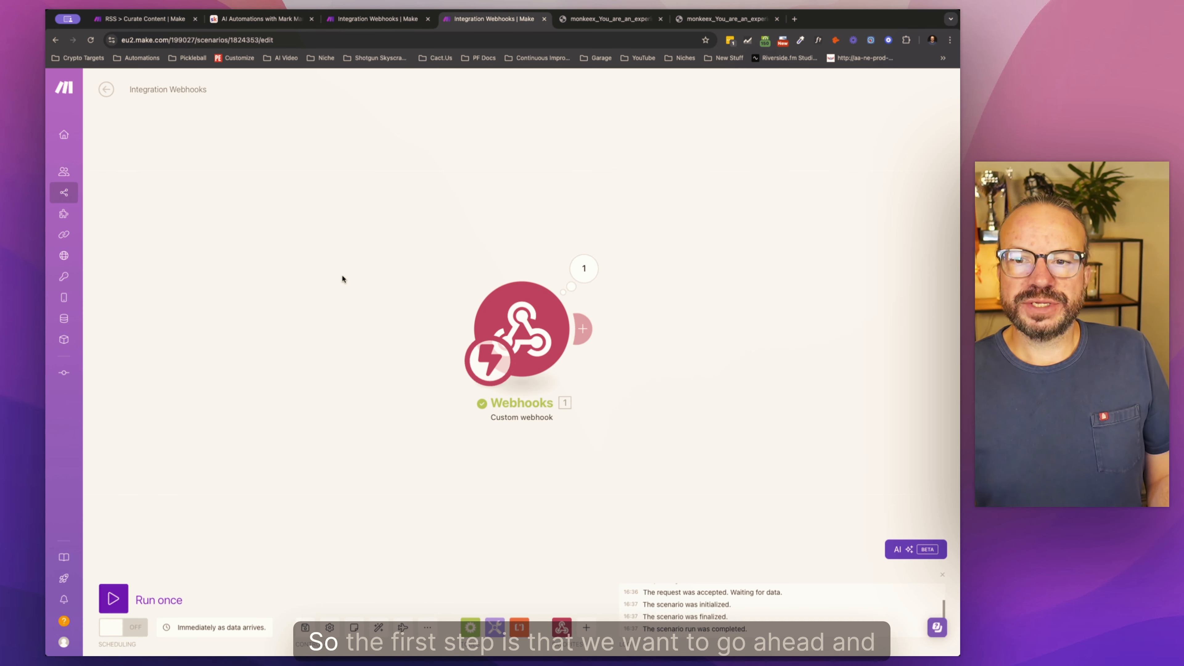
Step: Add a WordPress Get a Post module after the Custom webhook and pick Posts as its type
{"action": "left_click", "coordinate": [585, 331]}
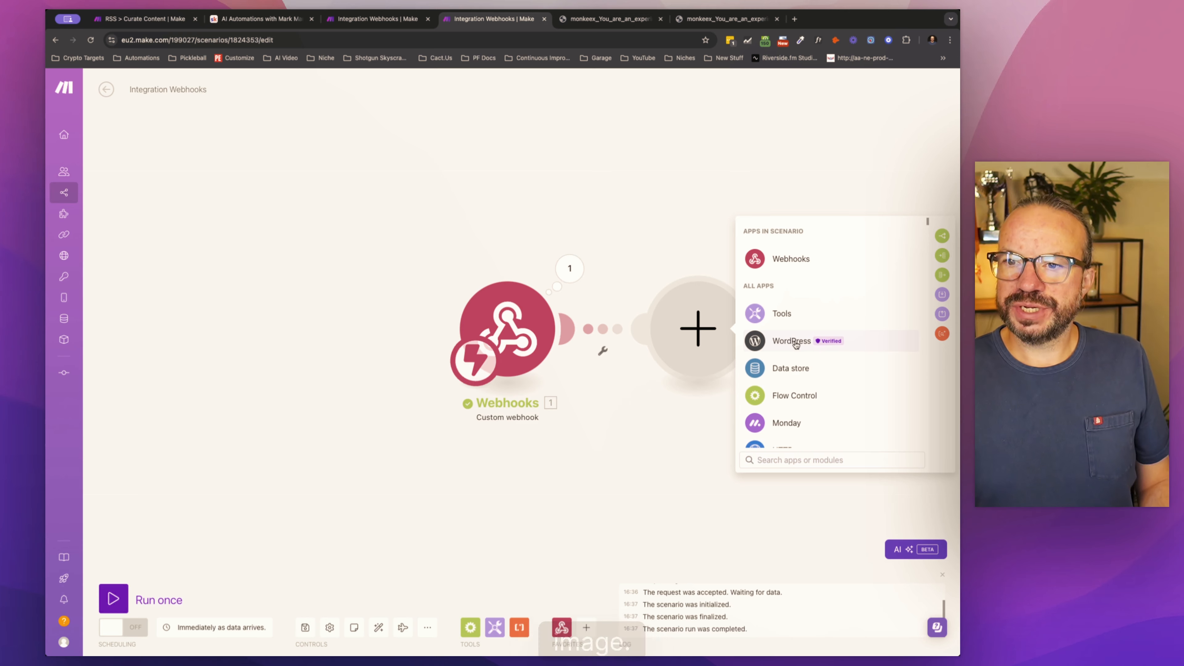
{"action": "left_click_drag", "start_coordinate": [644, 435], "coordinate": [480, 431]}
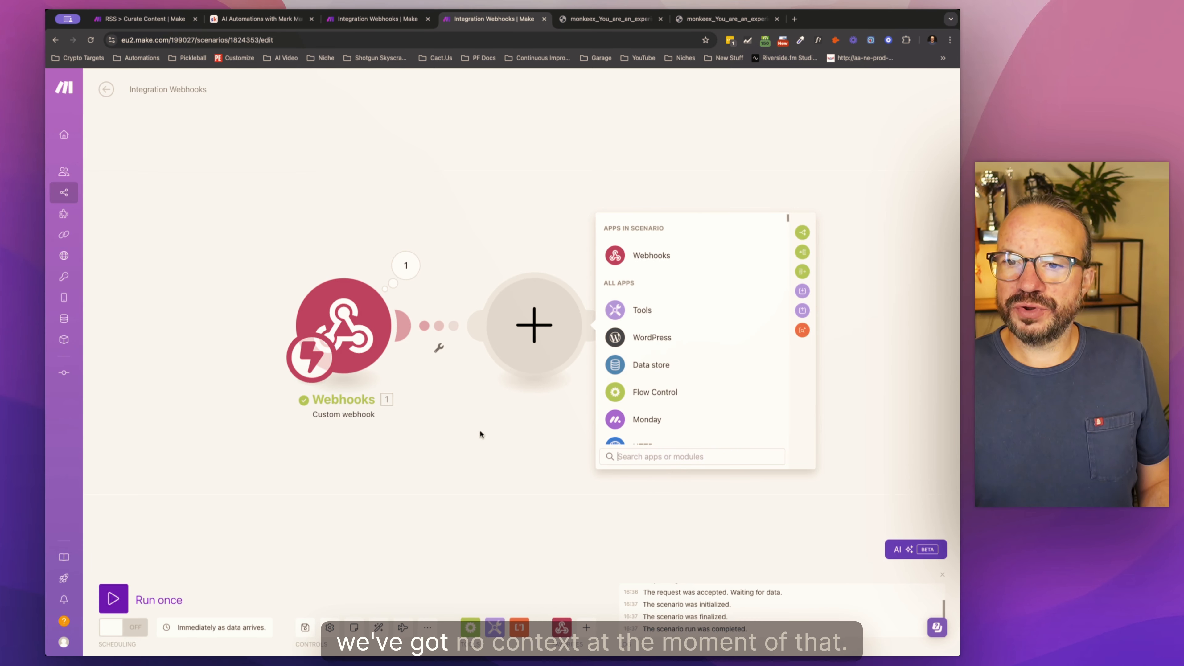
{"action": "left_click", "coordinate": [655, 338]}
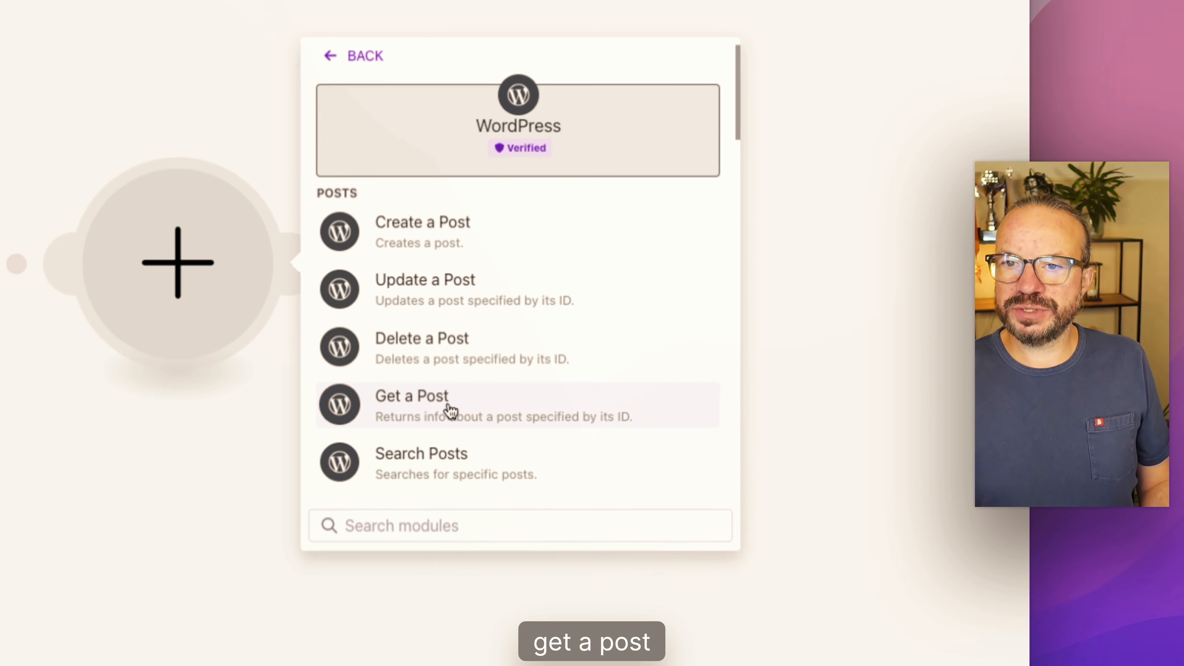
{"action": "left_click", "coordinate": [449, 411]}
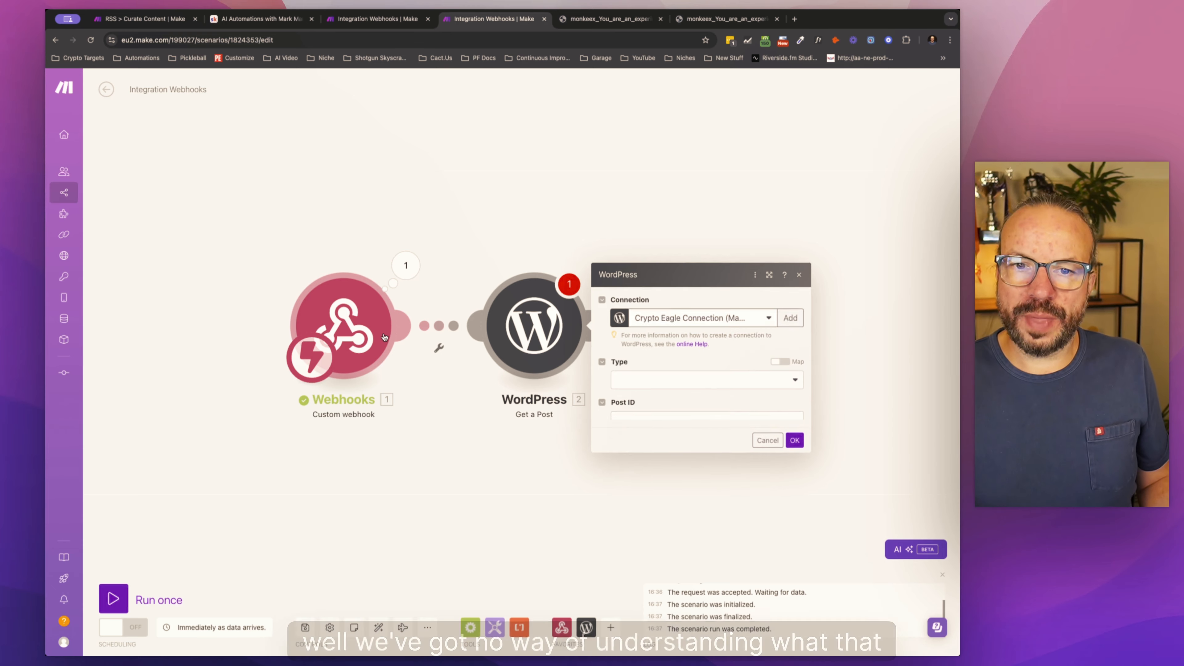
{"action": "left_click", "coordinate": [690, 344]}
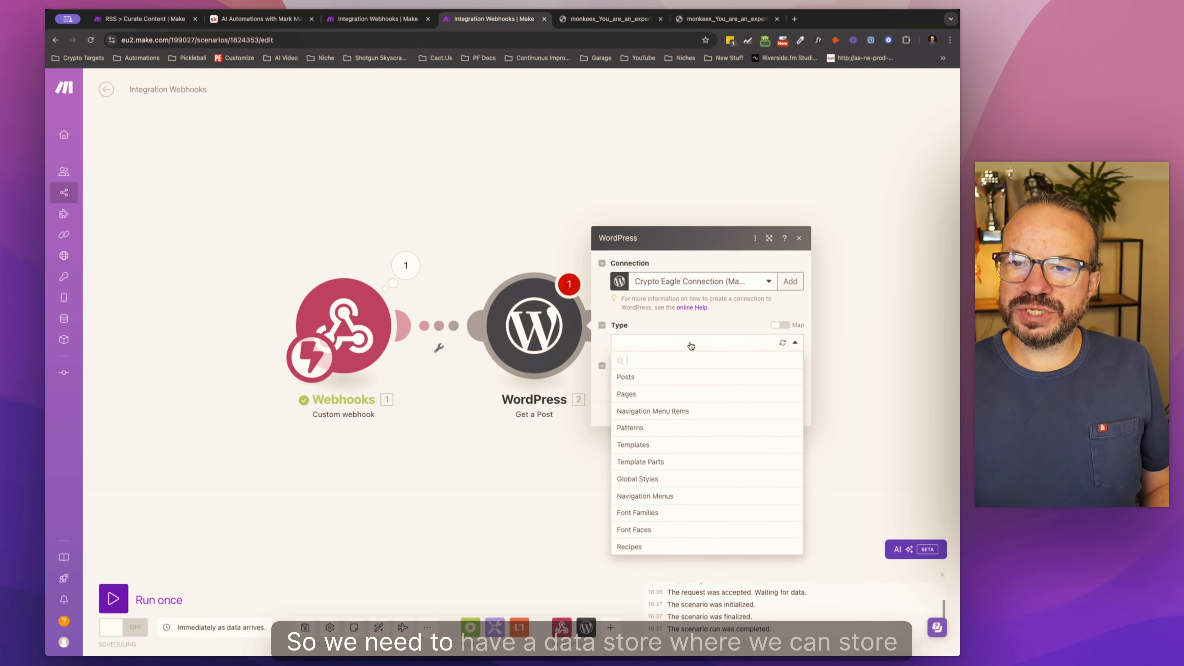
{"action": "left_click", "coordinate": [646, 377]}
{"action": "left_click", "coordinate": [646, 380]}
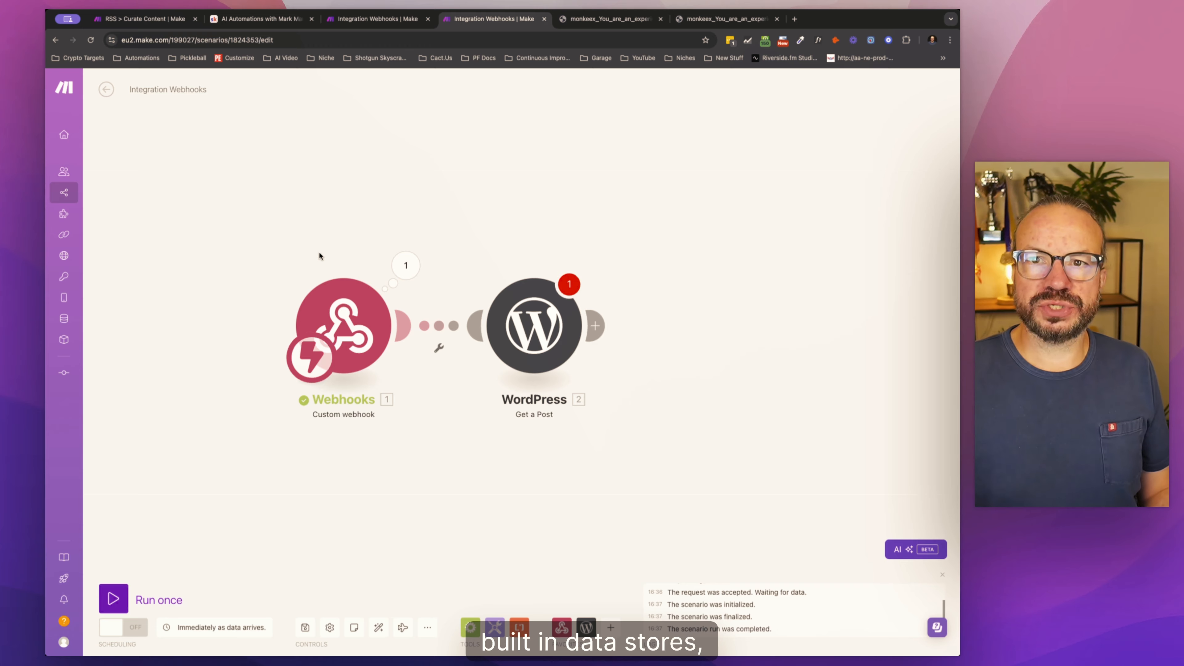
Step: Open the data stores page in a new browser tab and begin adding a data store
{"action": "mouse_move", "coordinate": [67, 258]}
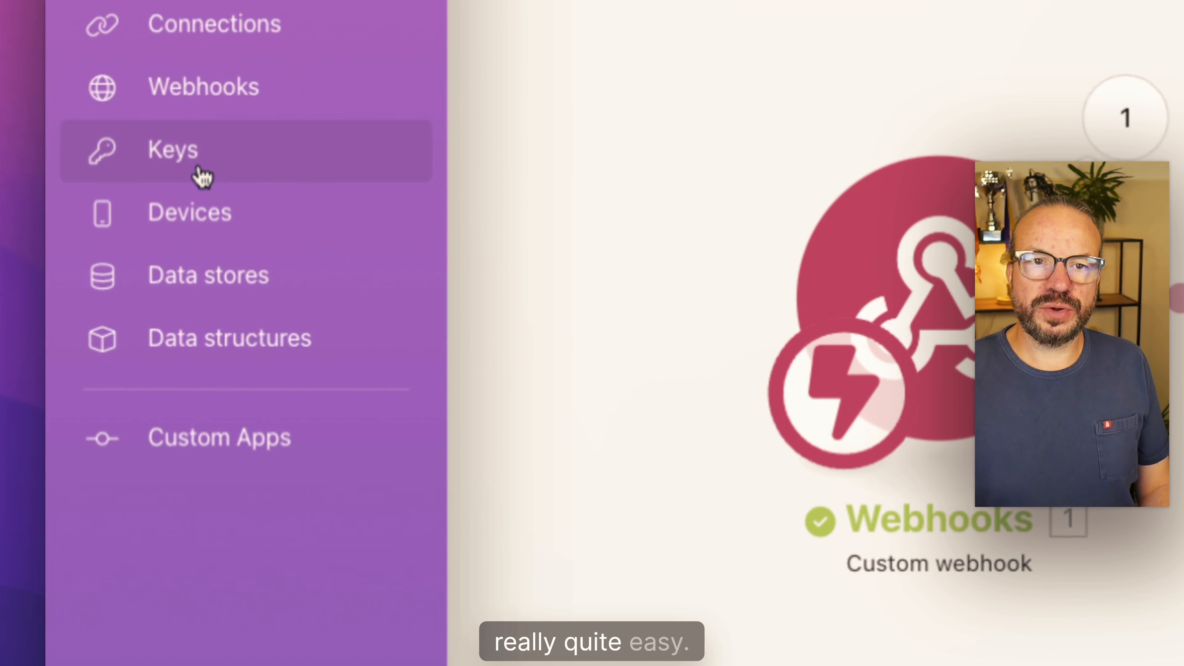
{"action": "triple_click", "coordinate": [181, 286]}
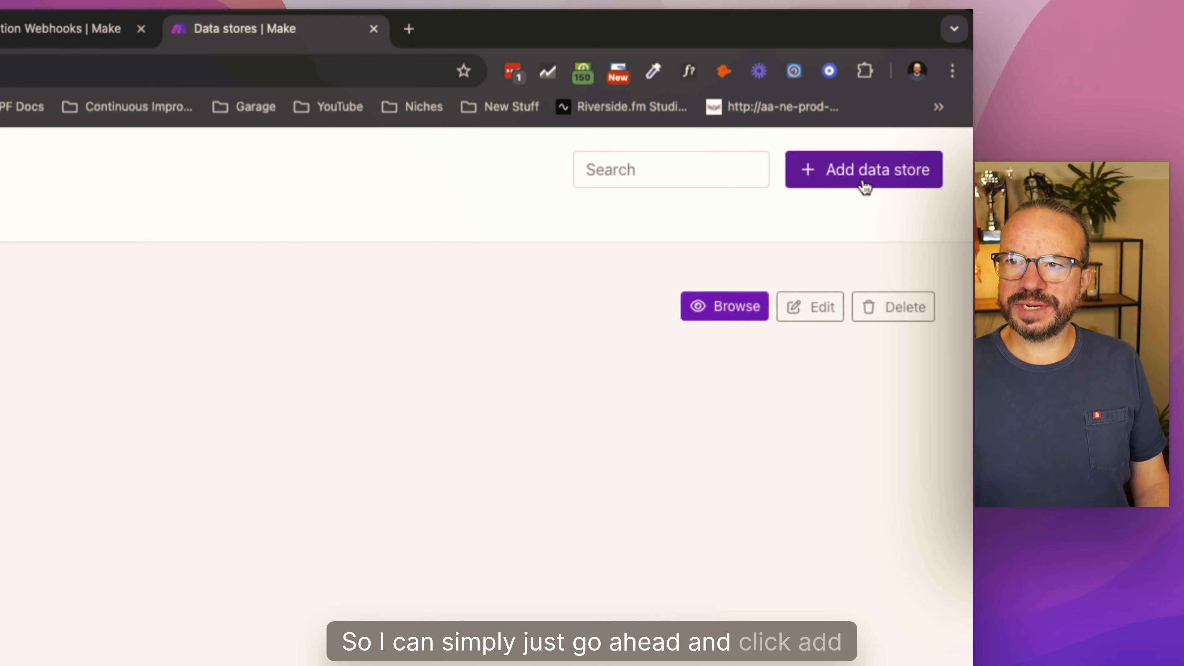
{"action": "left_click", "coordinate": [867, 179]}
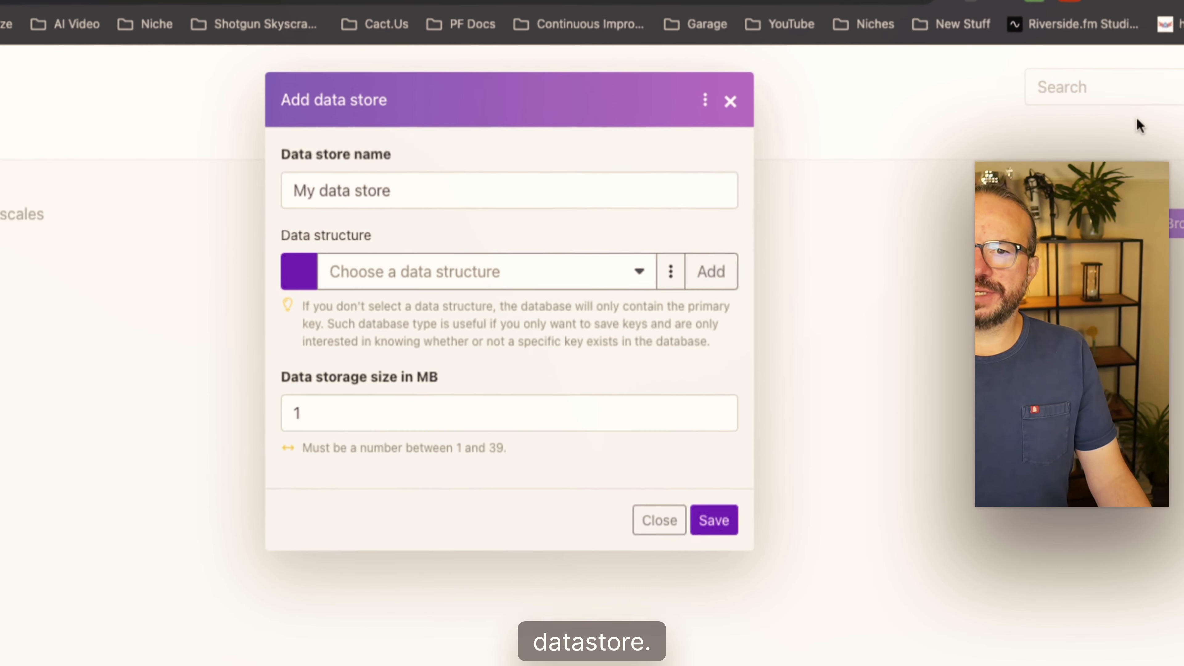
Step: Name the new data store "My Midjourney Upscales Database (Skool)"
{"action": "triple_click", "coordinate": [475, 184]}
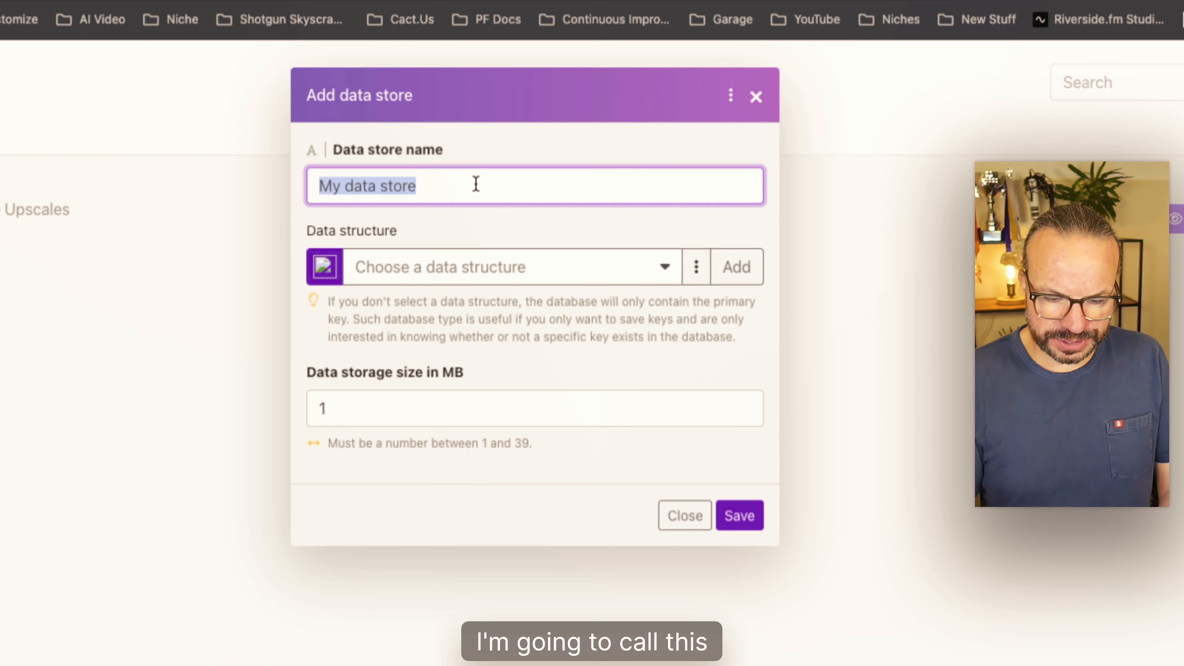
{"action": "type", "text": "m"}
{"action": "key", "text": "BackSpace"}
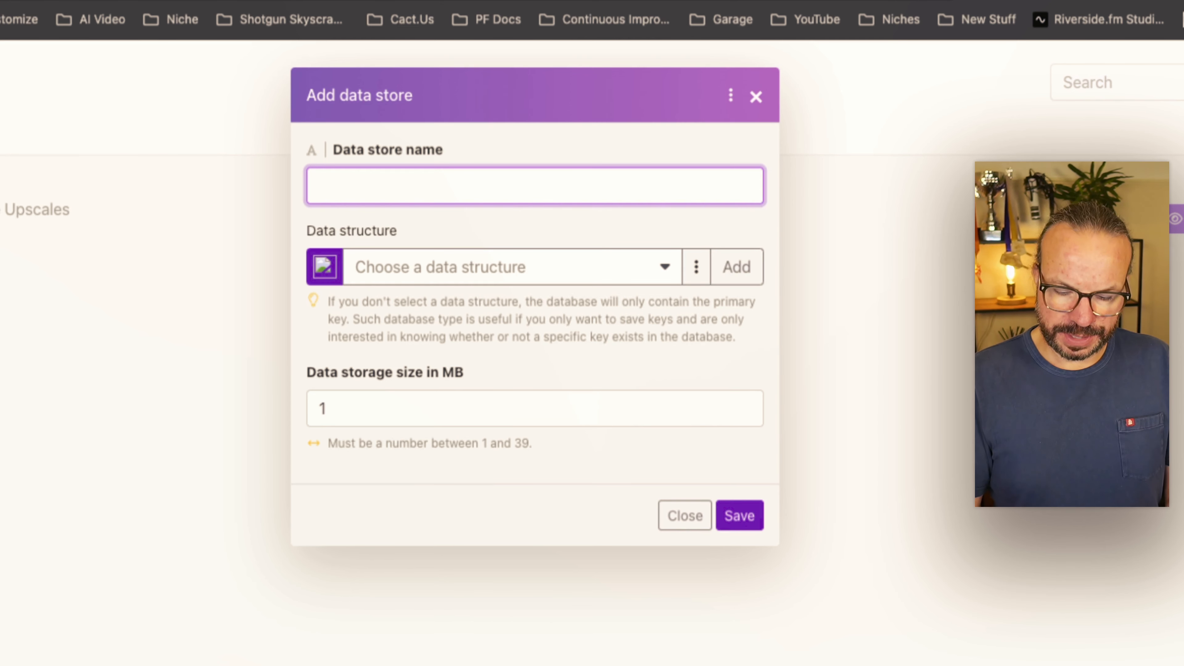
{"action": "type", "text": "My Mid"}
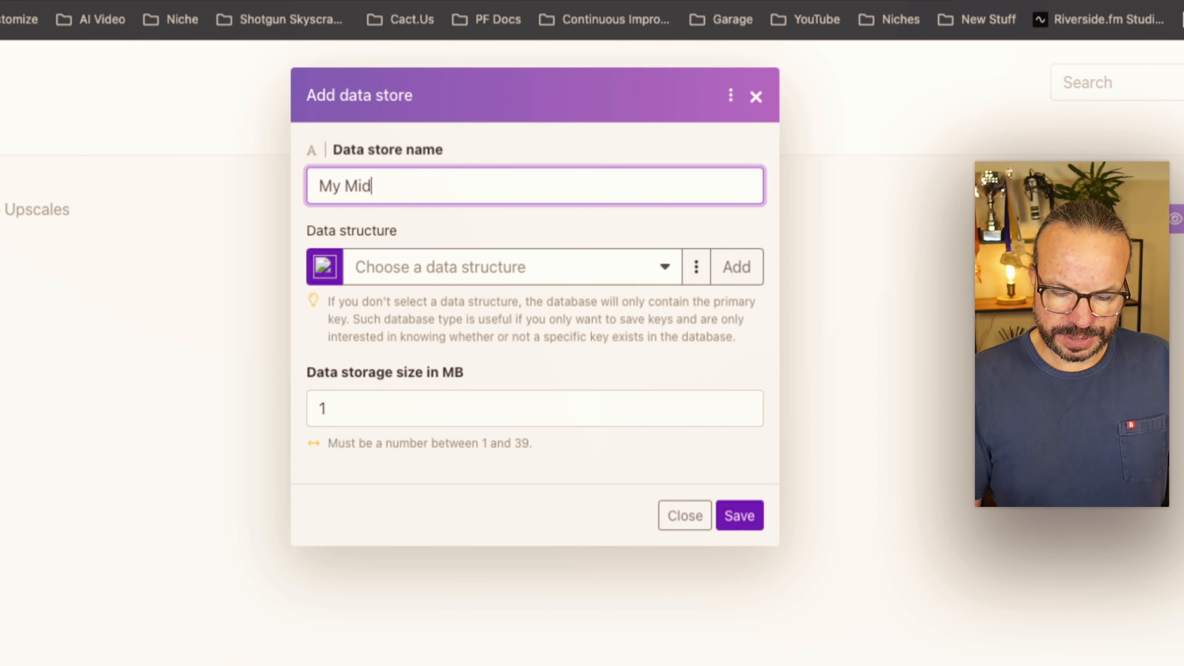
{"action": "type", "text": "journey Up["}
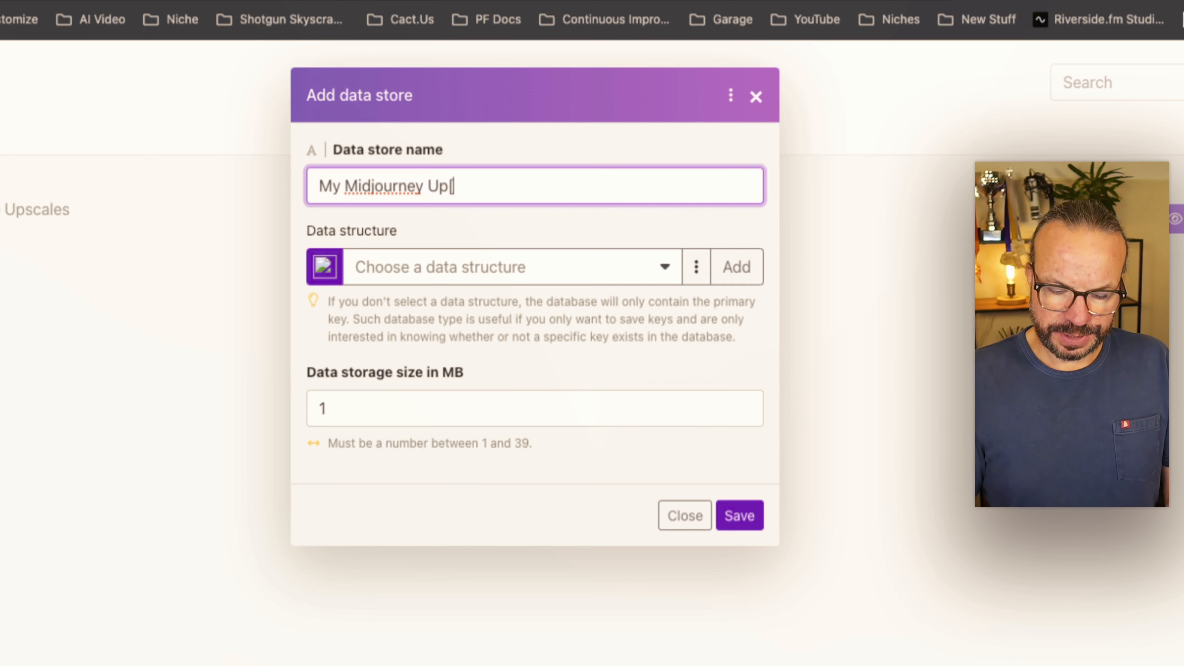
{"action": "type", "text": "dd"}
{"action": "key", "text": "BackSpace"}
{"action": "key", "text": "BackSpace"}
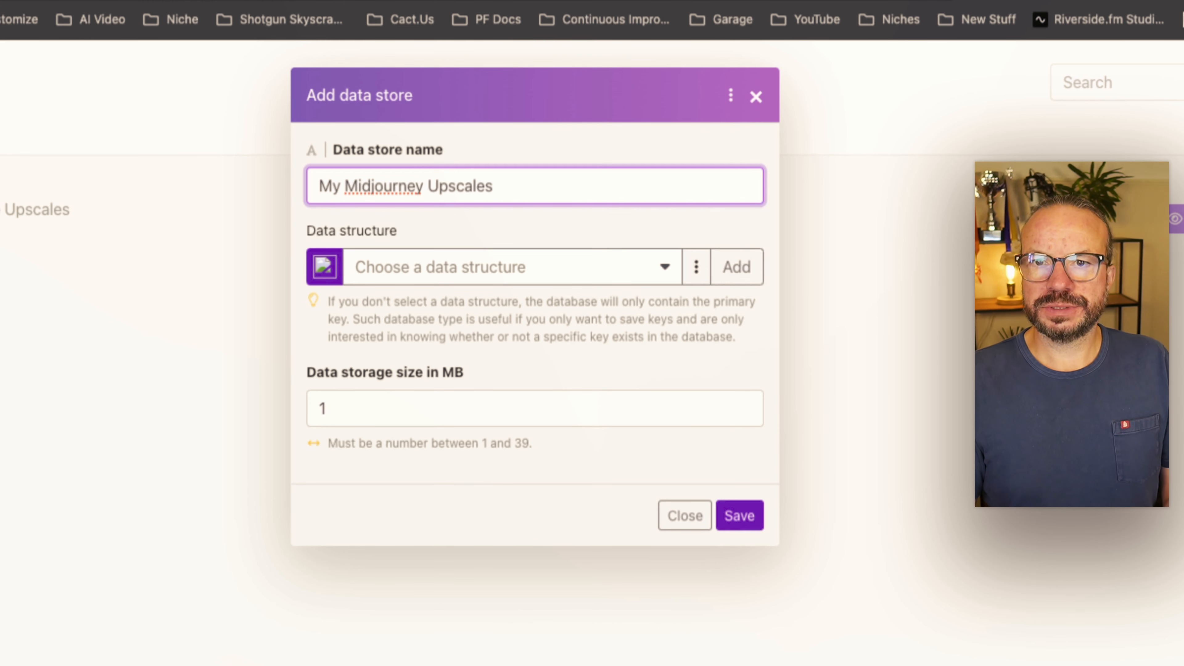
{"action": "type", "text": "cales Data"}
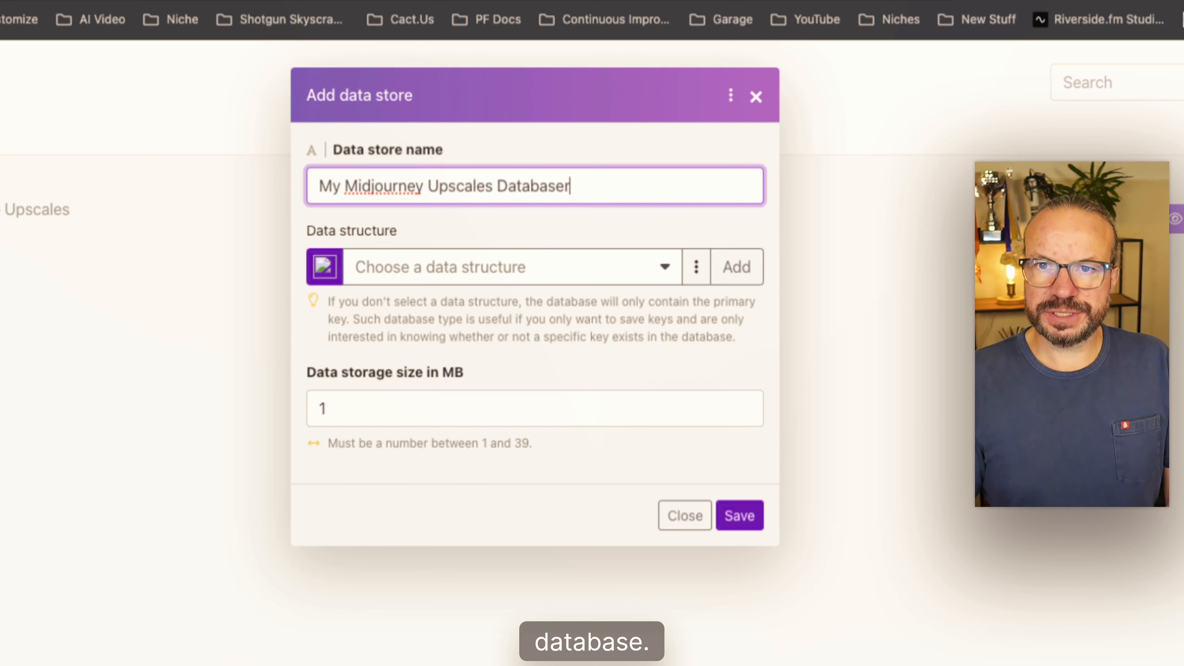
{"action": "type", "text": "base (Skool)"}
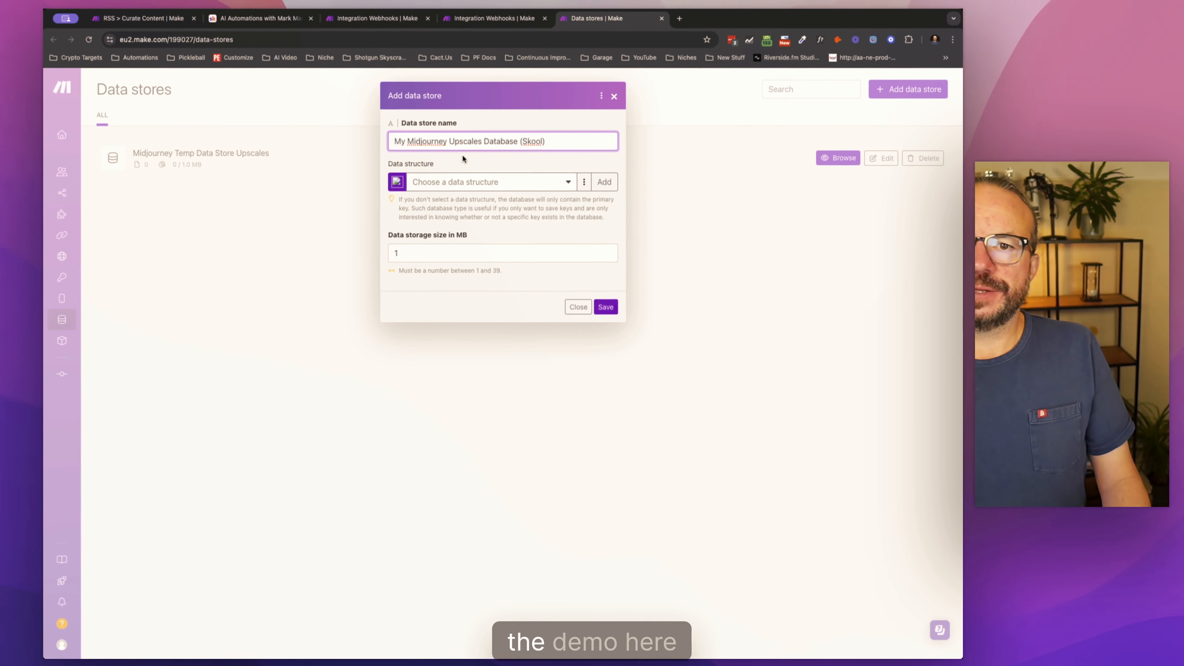
Step: Choose My data structure for the data store and open the form for adding another data structure
{"action": "left_click", "coordinate": [543, 186]}
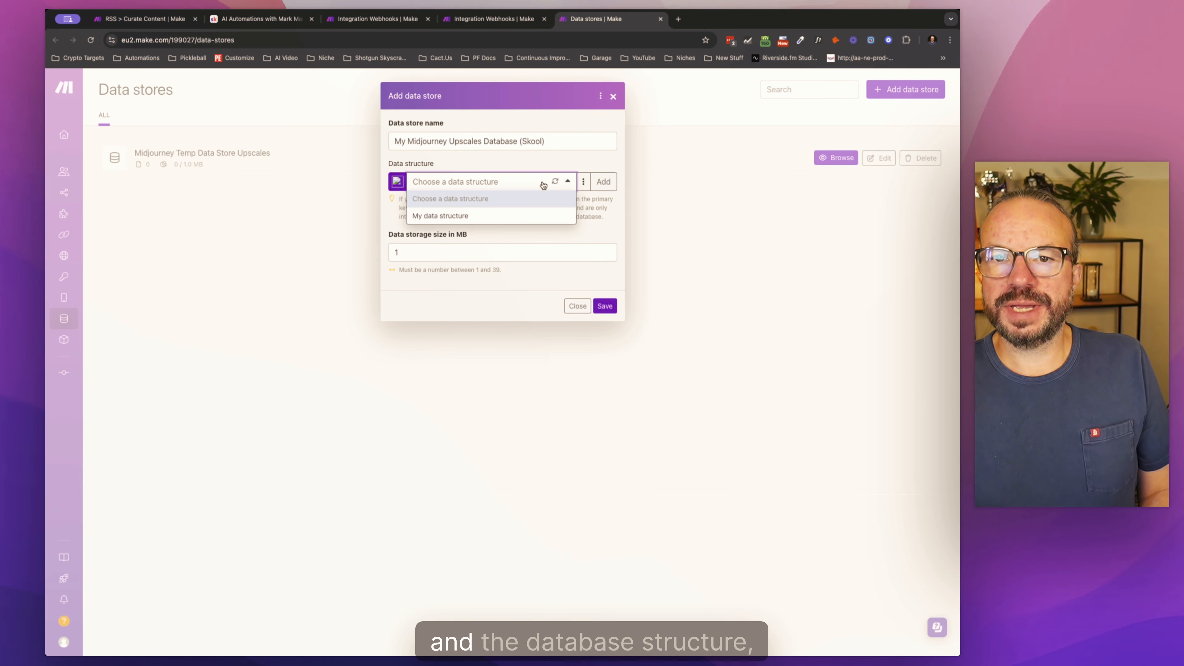
{"action": "left_click", "coordinate": [517, 219]}
{"action": "left_click", "coordinate": [604, 182]}
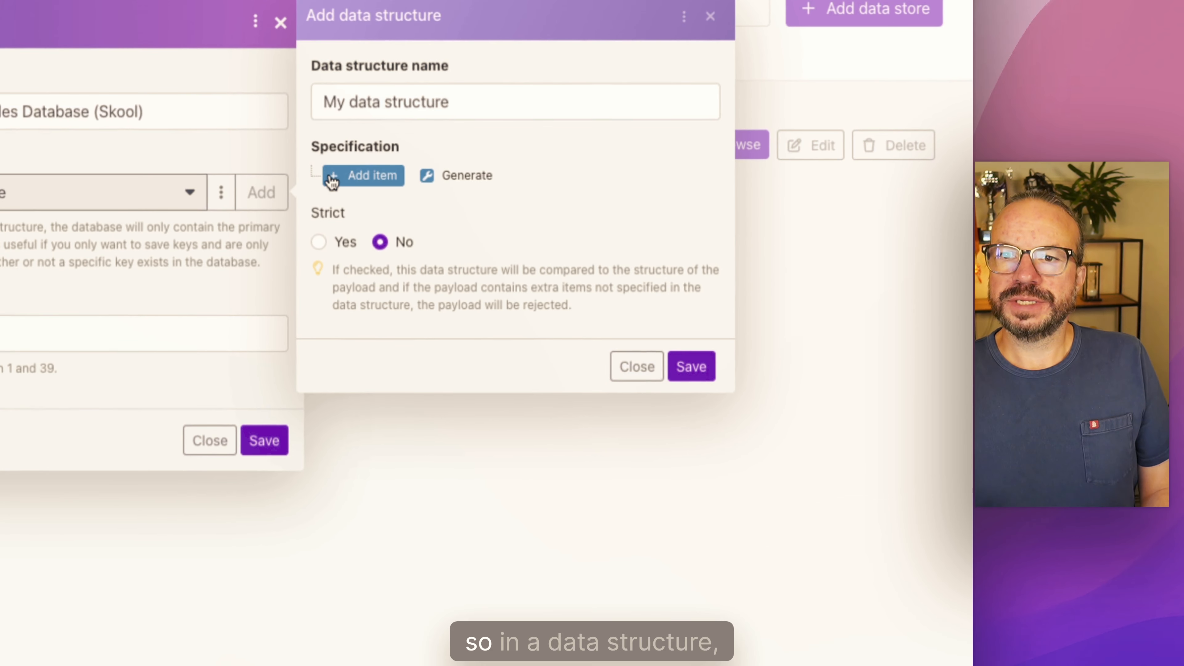
{"action": "triple_click", "coordinate": [391, 100]}
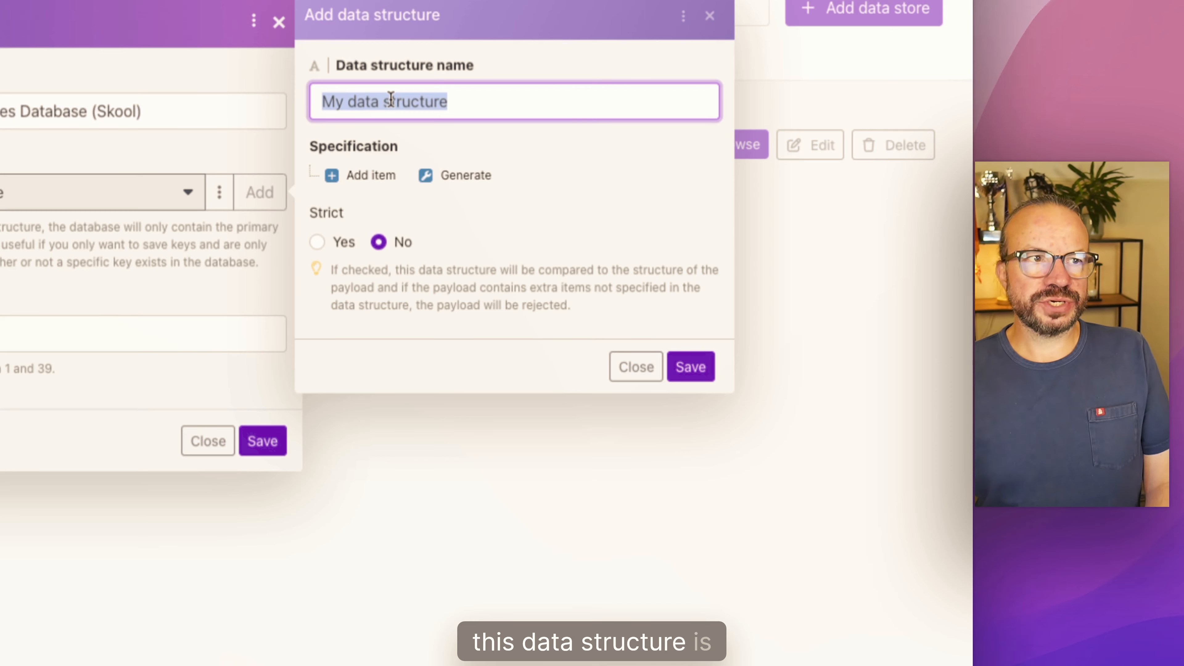
Step: Add a Text item named Post ID to the data structure's specification and make it required
{"action": "left_click", "coordinate": [368, 176]}
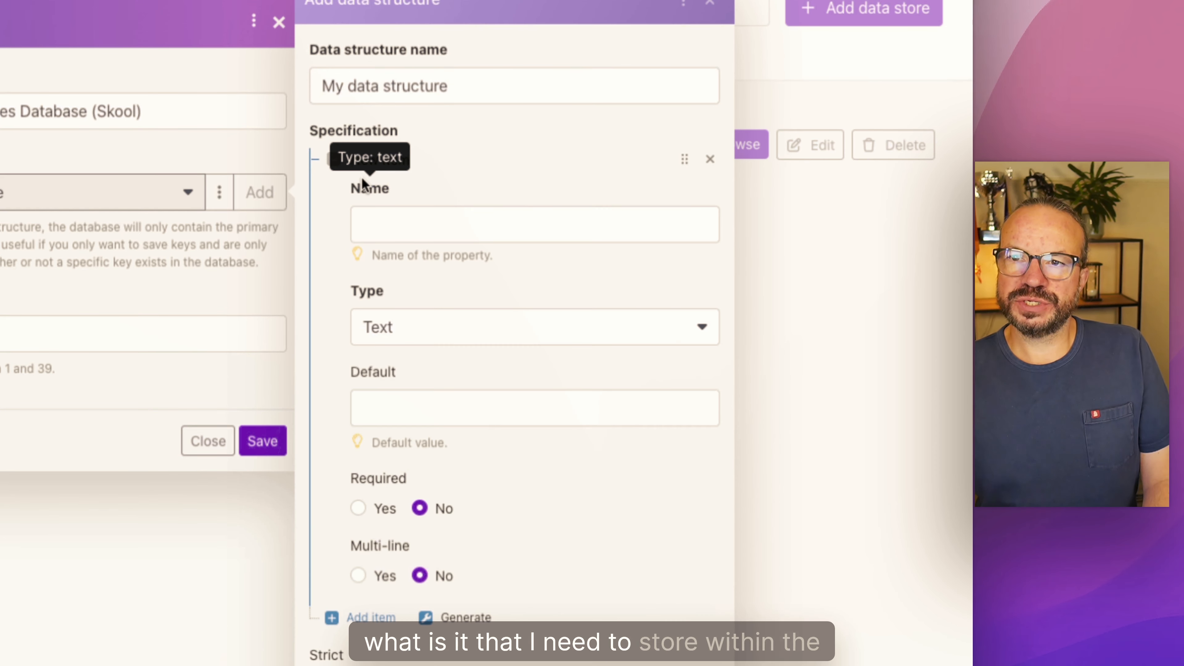
{"action": "left_click", "coordinate": [402, 219]}
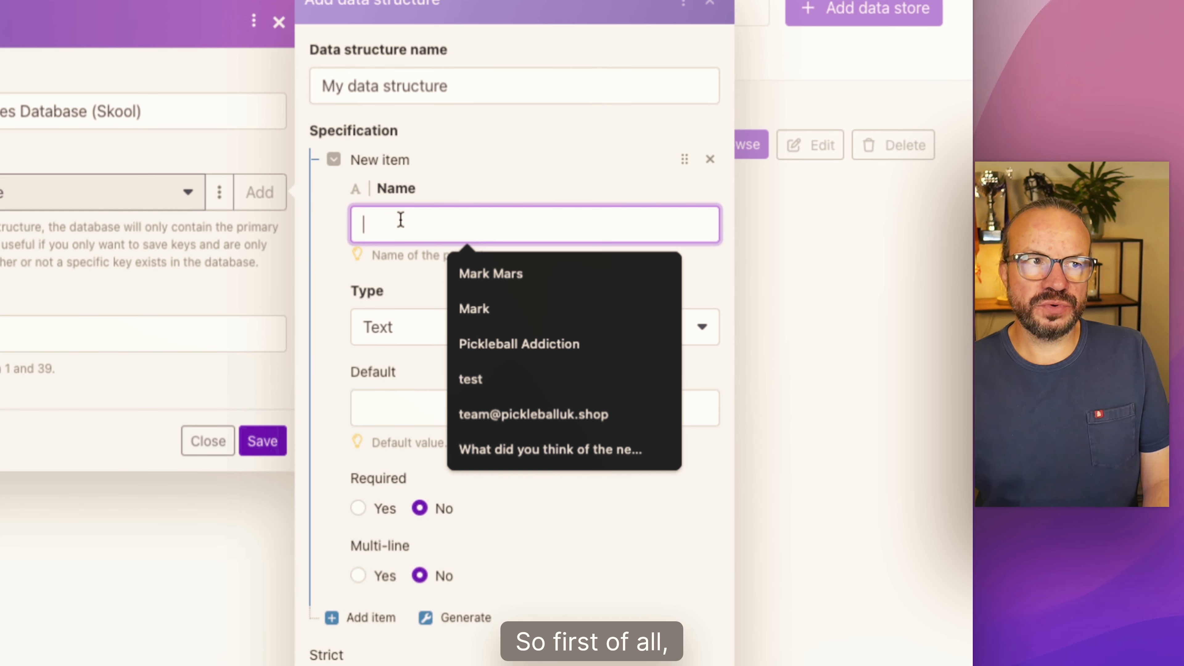
{"action": "type", "text": "Pos"}
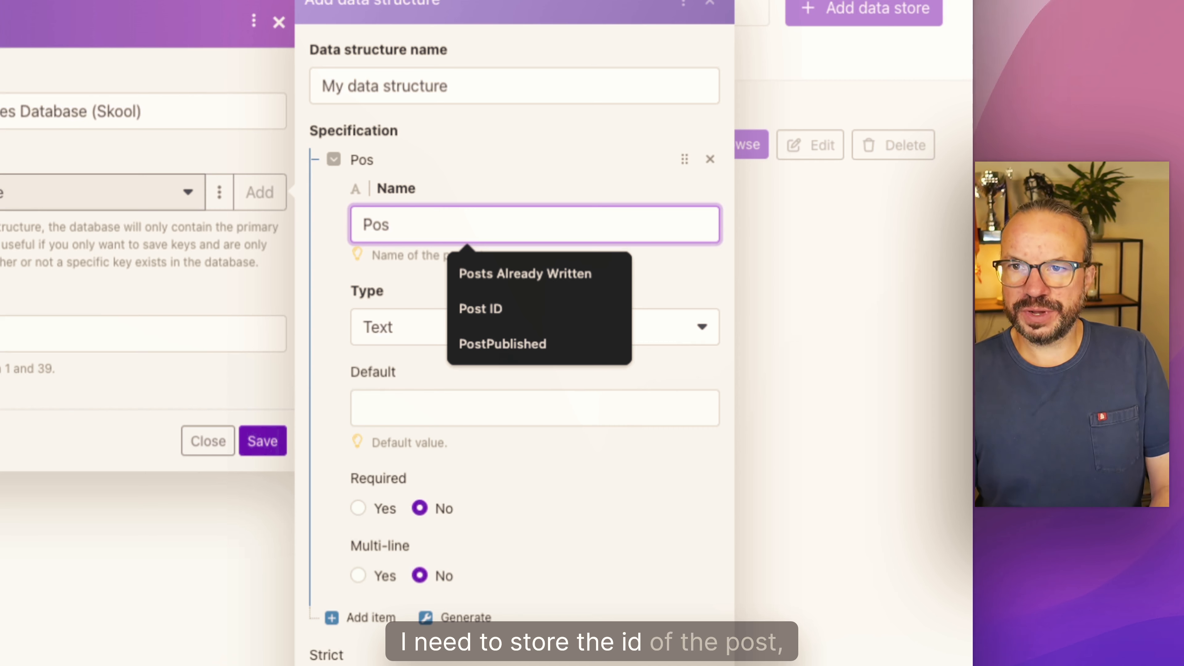
{"action": "type", "text": "t "}
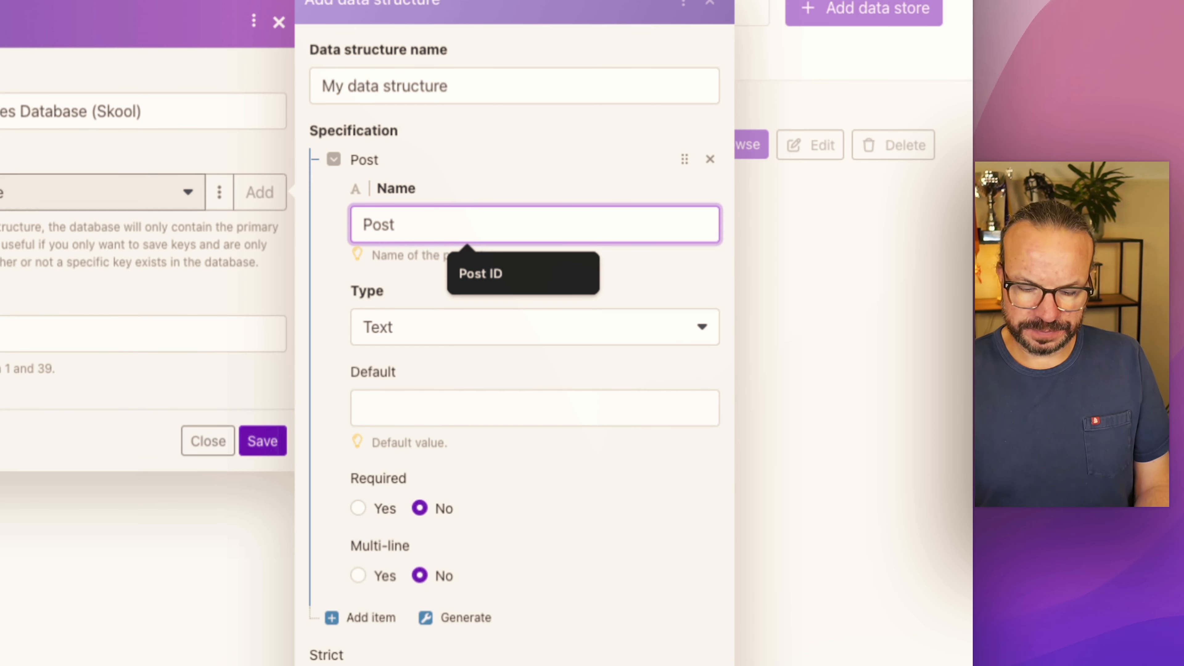
{"action": "type", "text": "ID"}
{"action": "key", "text": "Tab"}
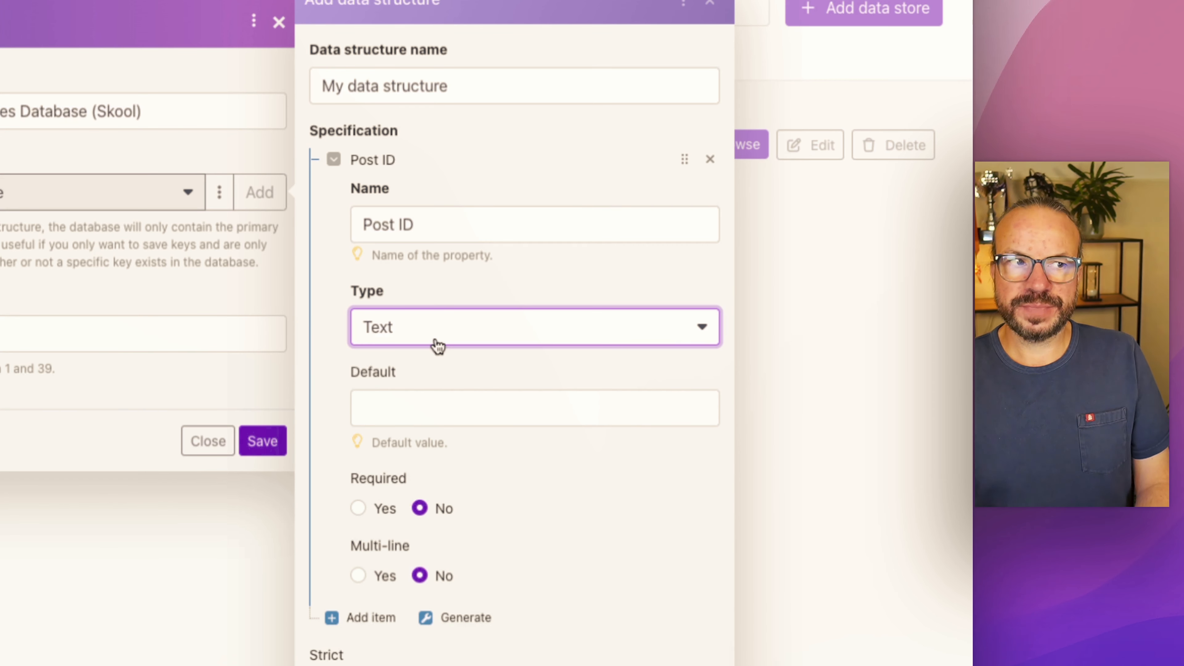
{"action": "left_click", "coordinate": [358, 509]}
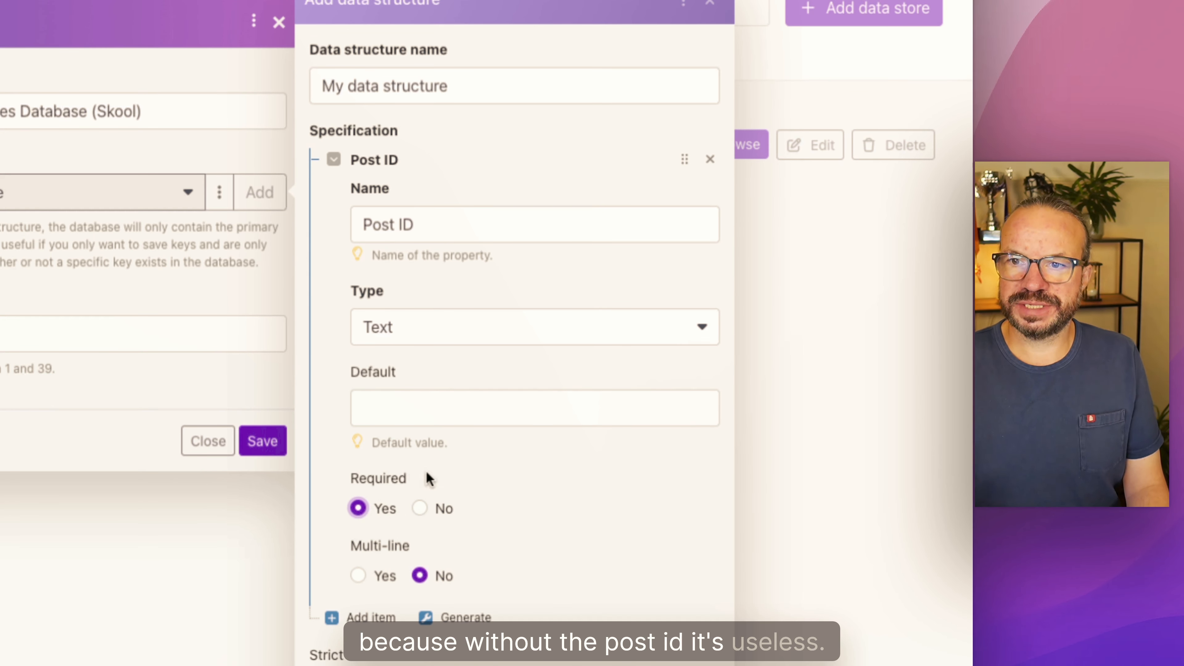
Step: Add a second Text item named ImageURL to the data structure's specification
{"action": "left_click", "coordinate": [395, 619]}
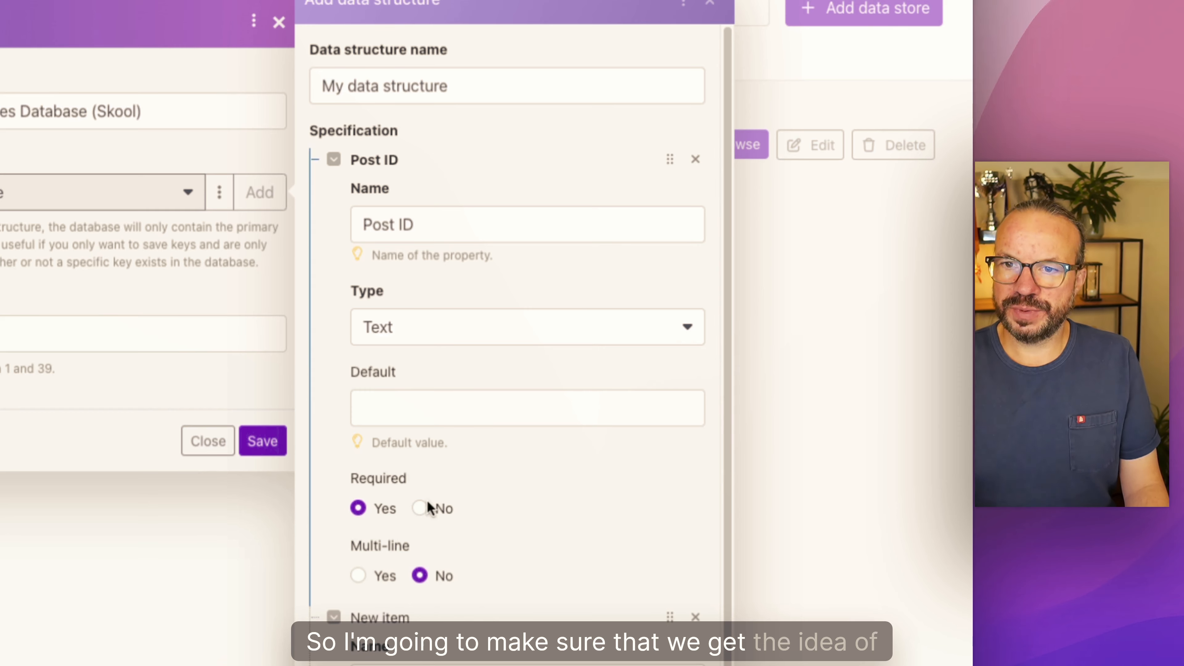
{"action": "scroll", "coordinate": [383, 555], "scroll_direction": "down", "scroll_amount": 3}
{"action": "left_click", "coordinate": [383, 520]}
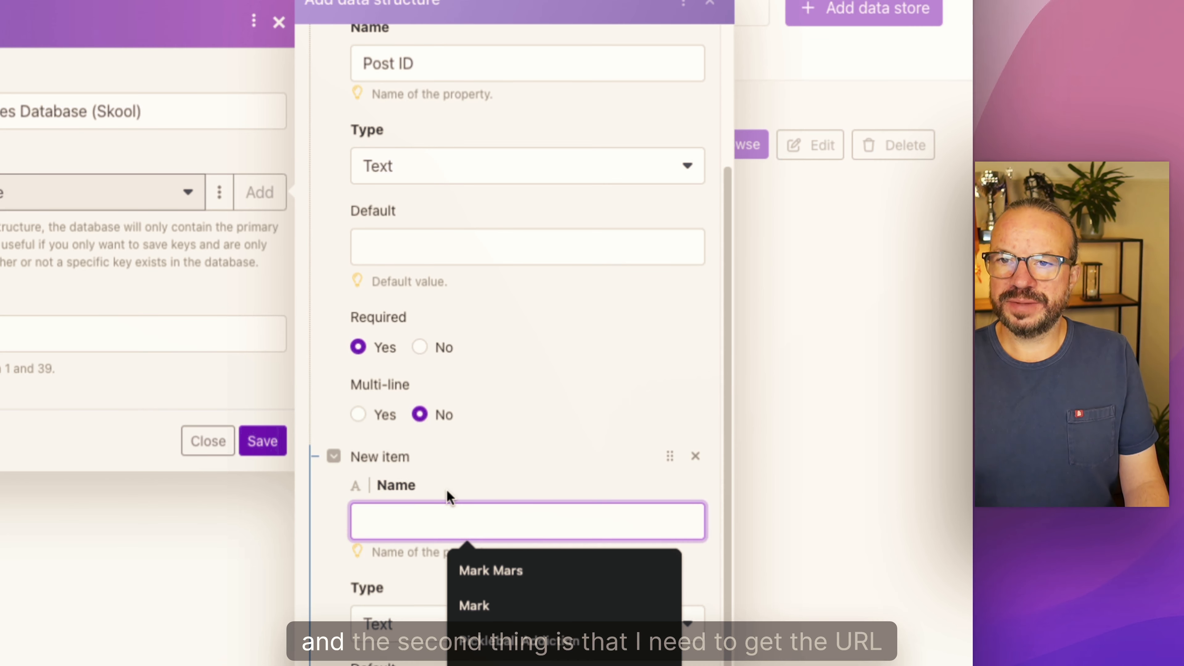
{"action": "type", "text": "ImageIR"}
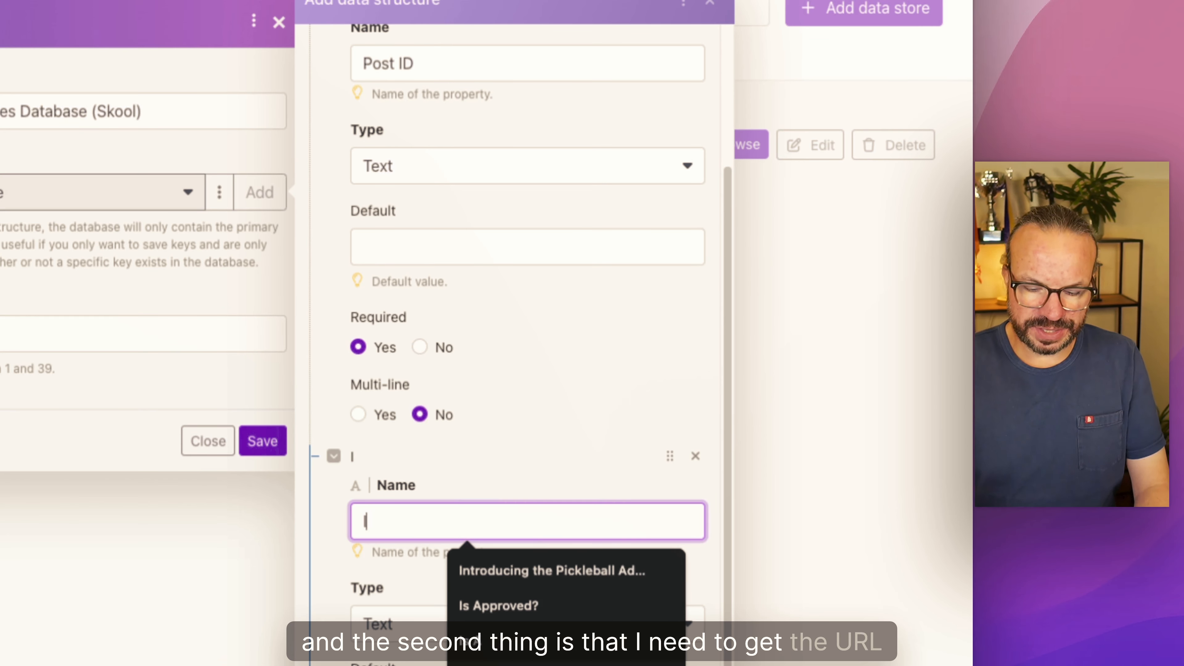
{"action": "key", "text": "BackSpace"}
{"action": "key", "text": "BackSpace"}
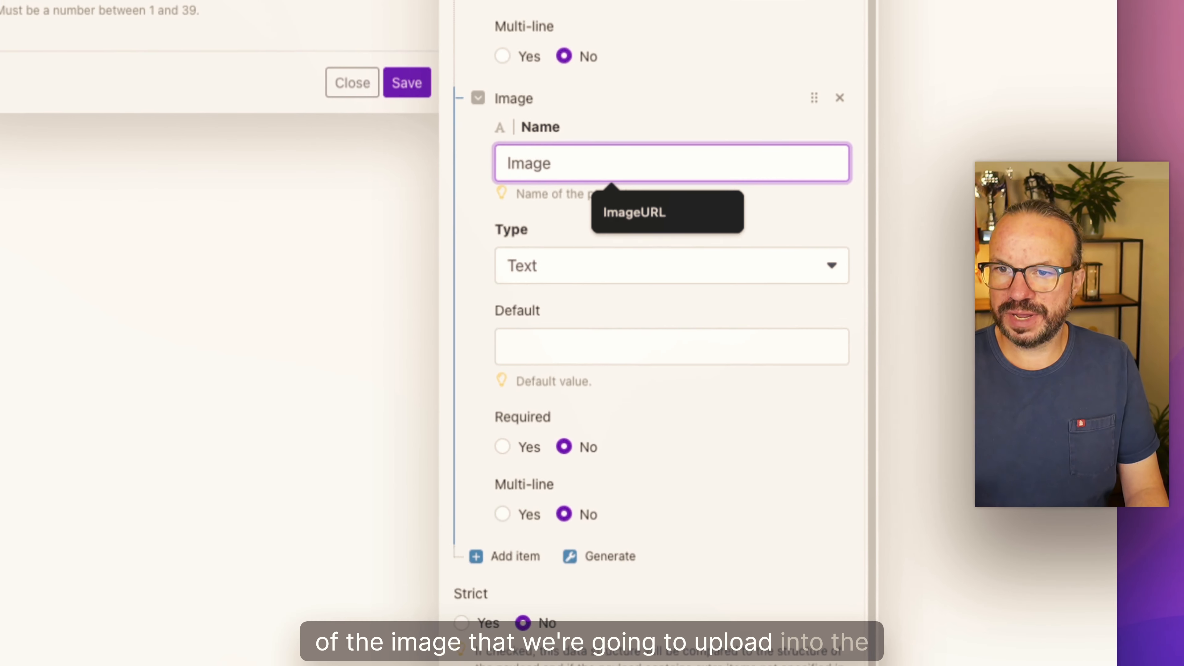
{"action": "type", "text": "URL"}
{"action": "key", "text": "Tab"}
{"action": "key", "text": "Tab"}
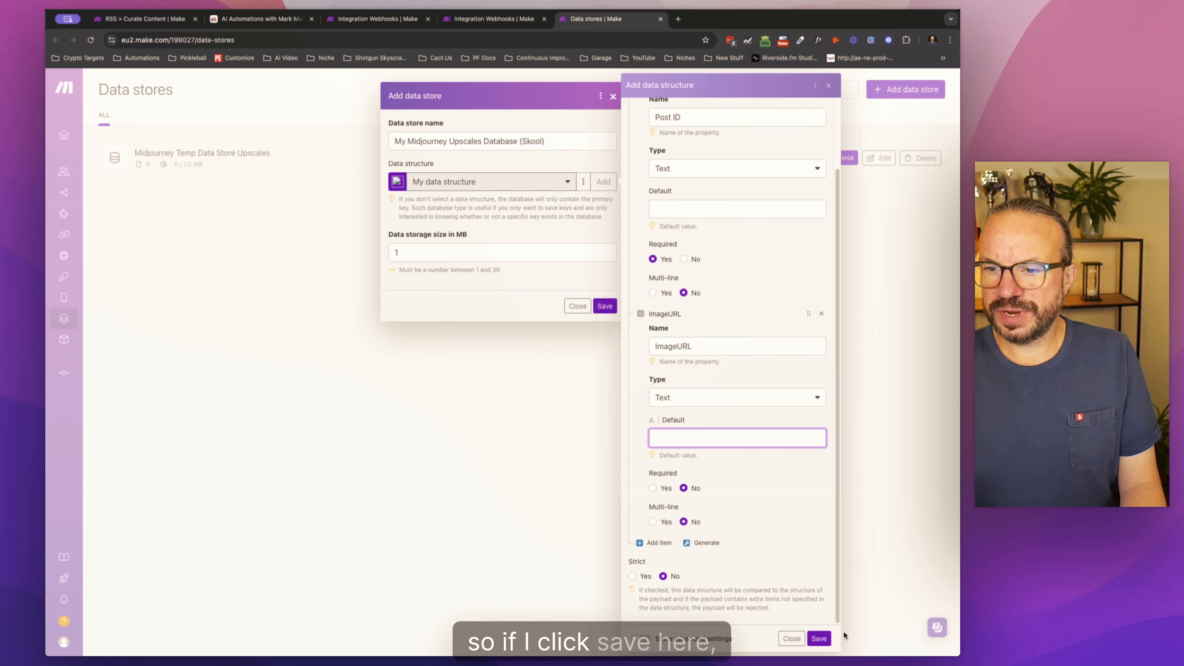
Step: Save the data structure and create the new data store with a storage size of 1 MB
{"action": "left_click", "coordinate": [826, 638]}
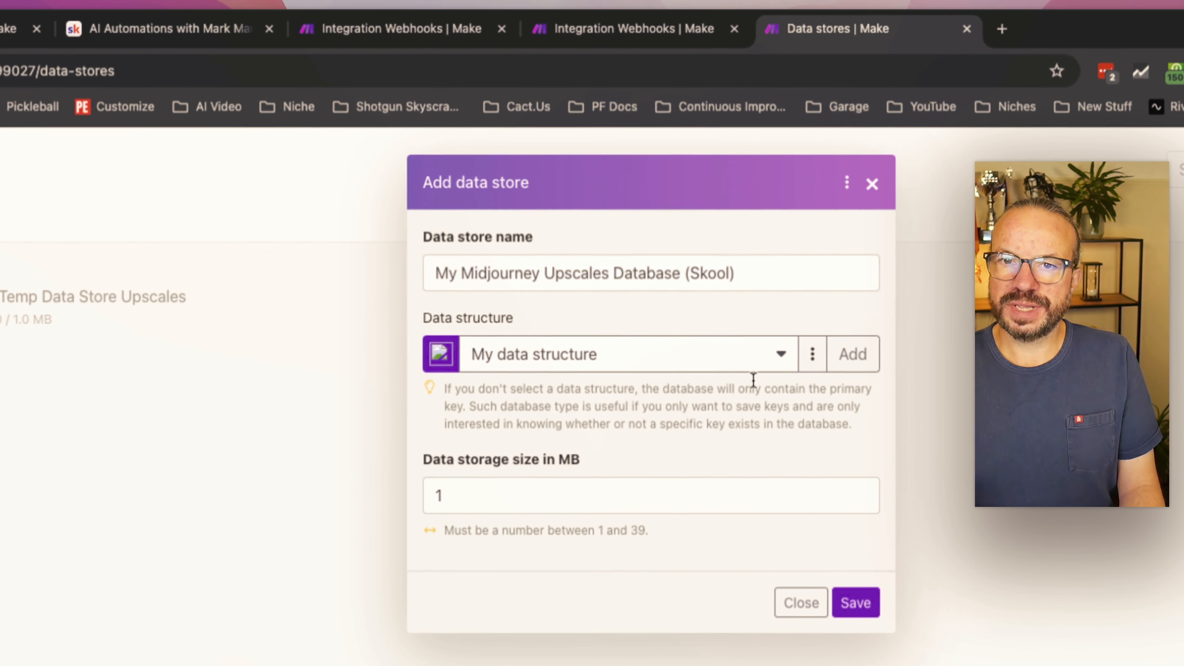
{"action": "left_click", "coordinate": [435, 462]}
{"action": "key", "text": "BackSpace"}
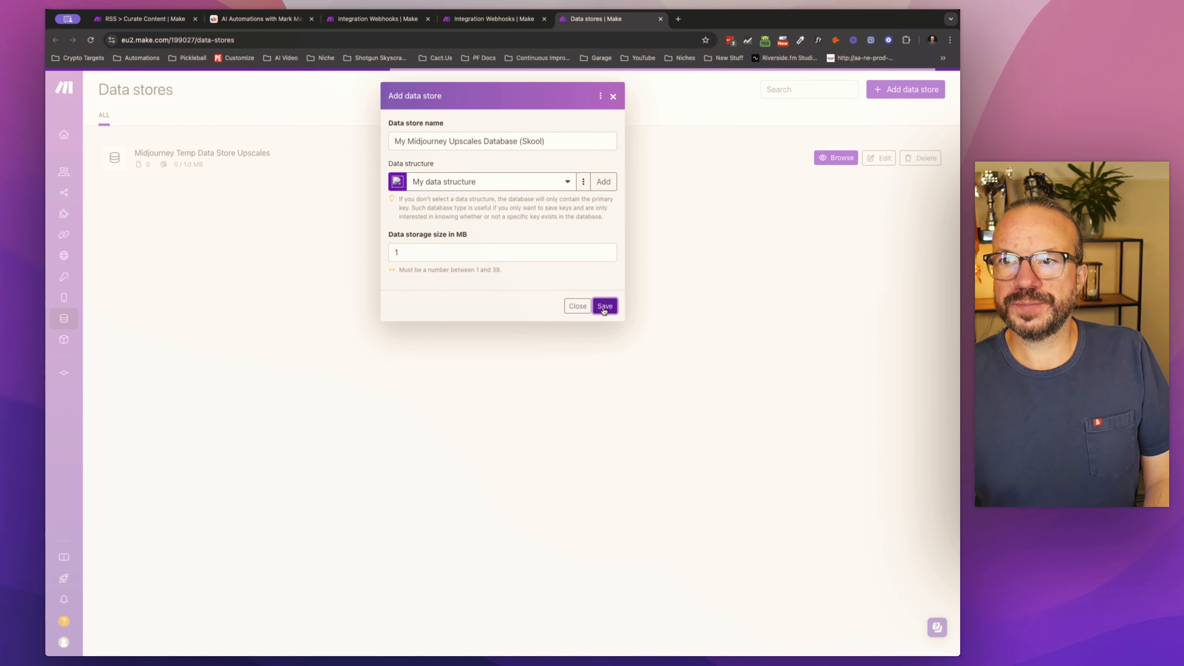
{"action": "left_click", "coordinate": [604, 307]}
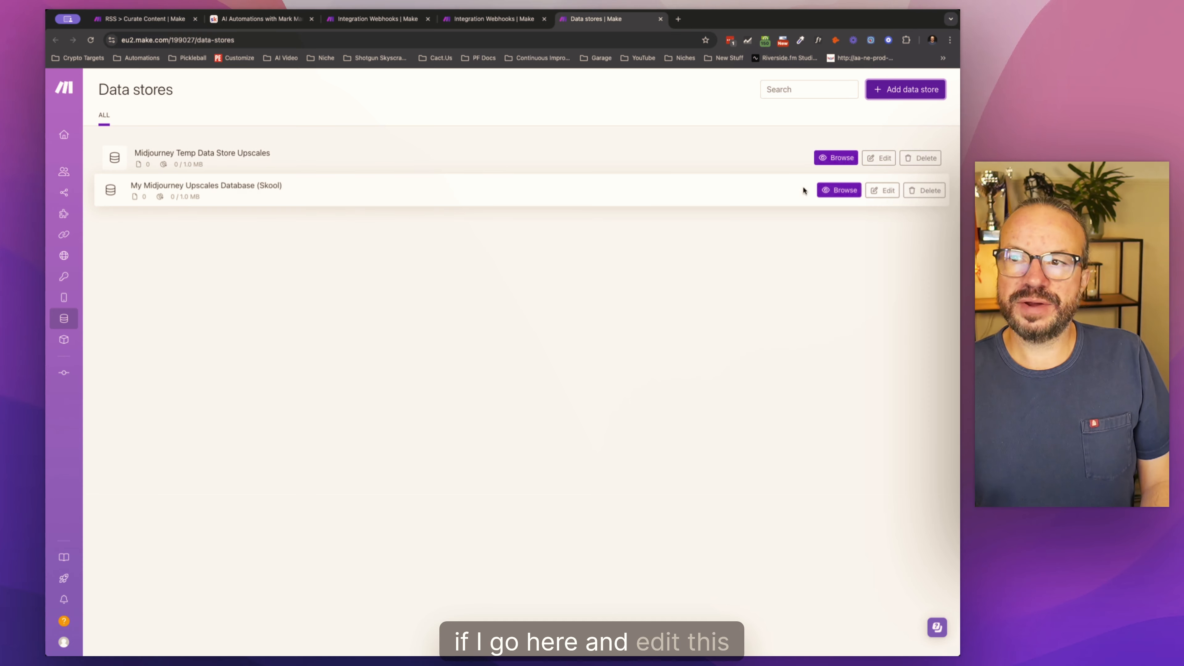
Step: Review the settings of My Midjourney Upscales Database (Skool) without changing them, and browse its columns
{"action": "left_click", "coordinate": [871, 191]}
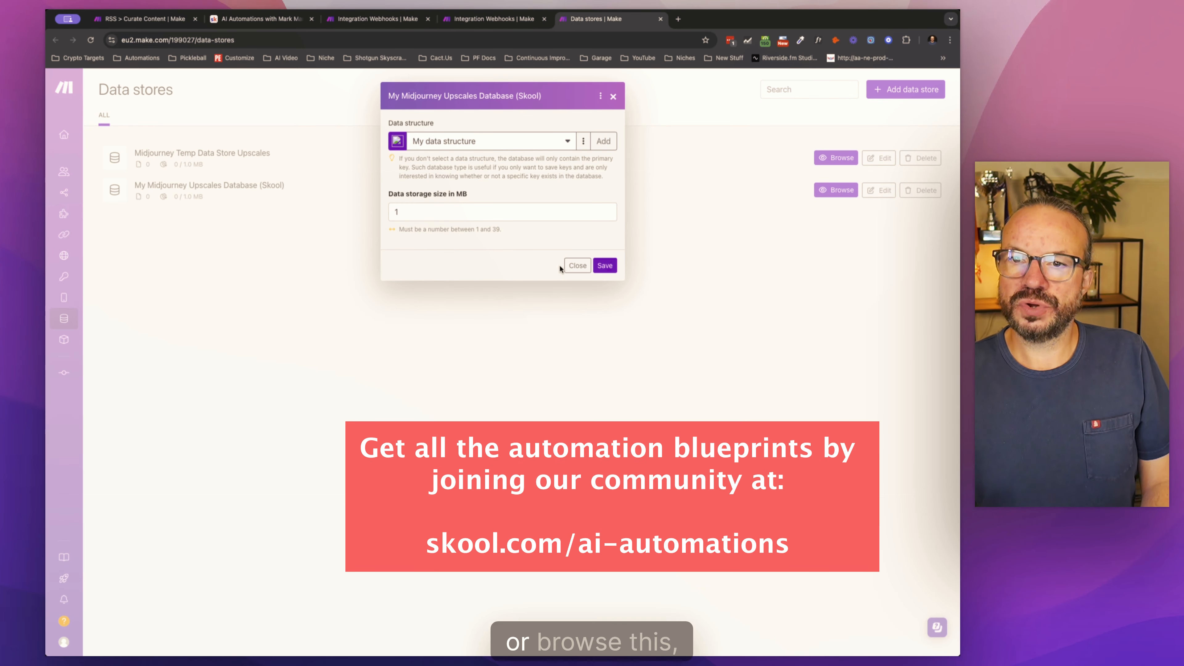
{"action": "left_click", "coordinate": [575, 264]}
{"action": "left_click", "coordinate": [840, 191]}
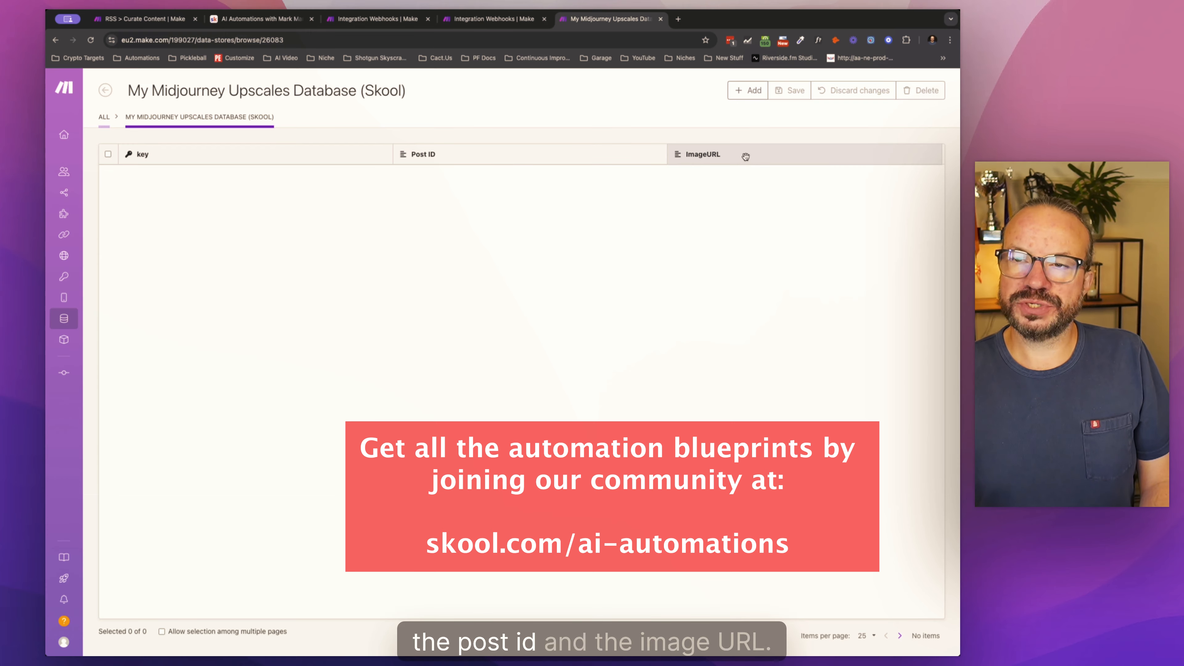
Step: In RSS > Curate Content, add a Data store Add/replace a record module after Midjourney Imagine, using My Midjourney Upscales Database (Skool)
{"action": "left_click", "coordinate": [490, 20]}
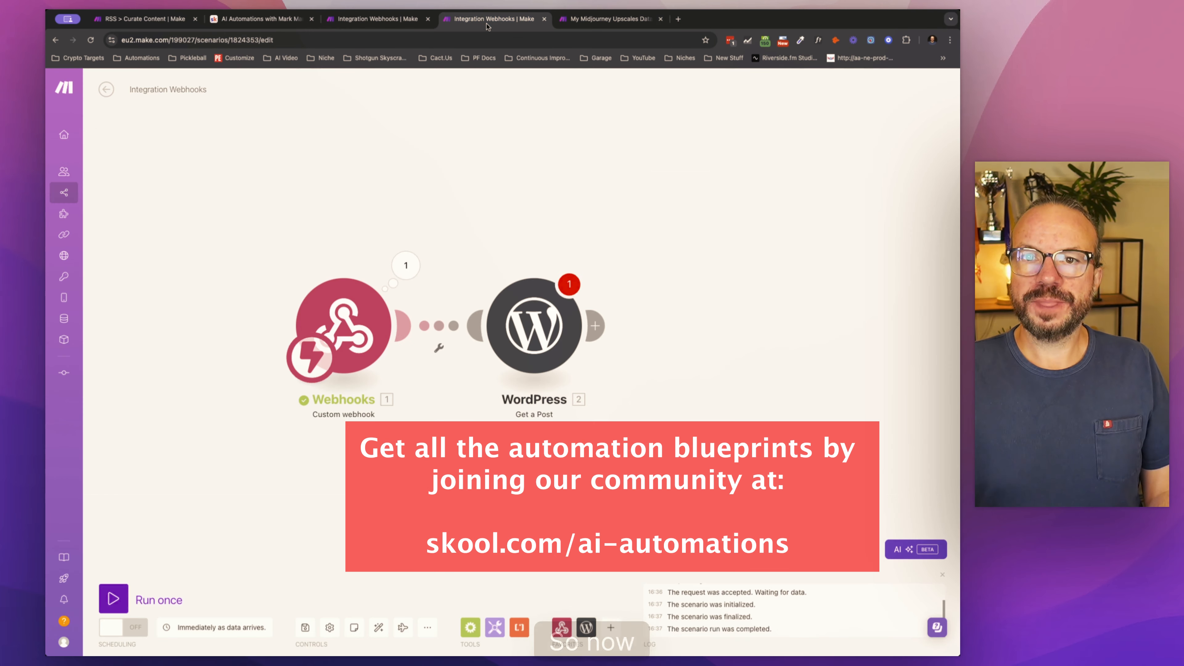
{"action": "left_click", "coordinate": [163, 19]}
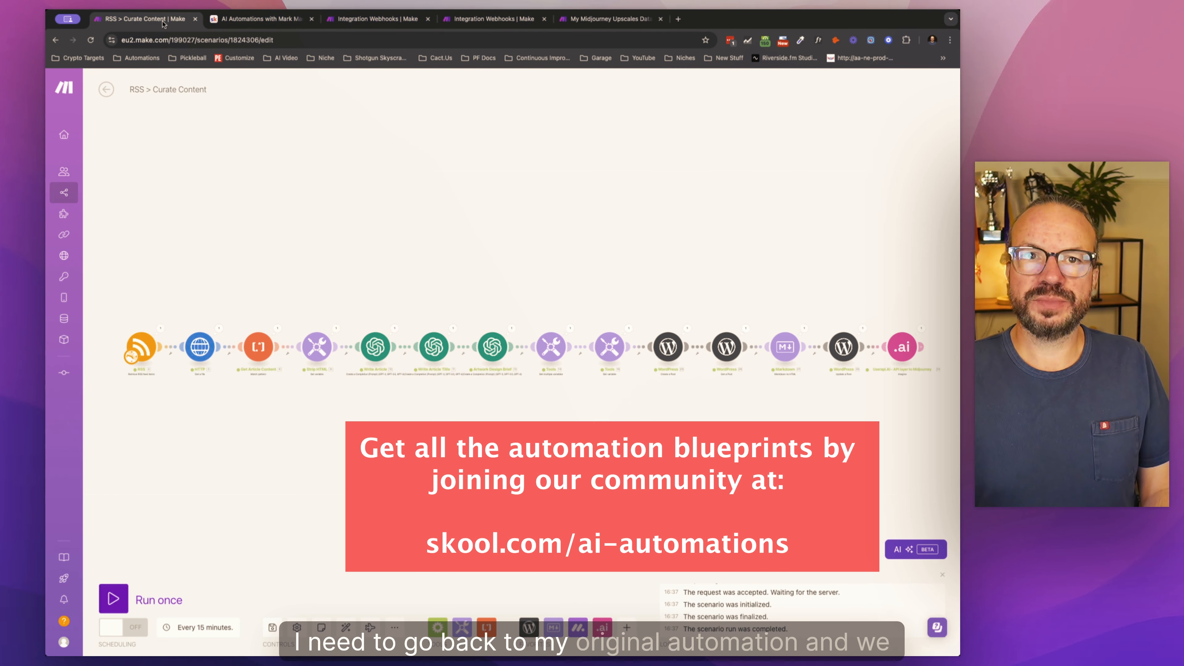
{"action": "scroll", "coordinate": [635, 410], "scroll_direction": "right", "scroll_amount": 5}
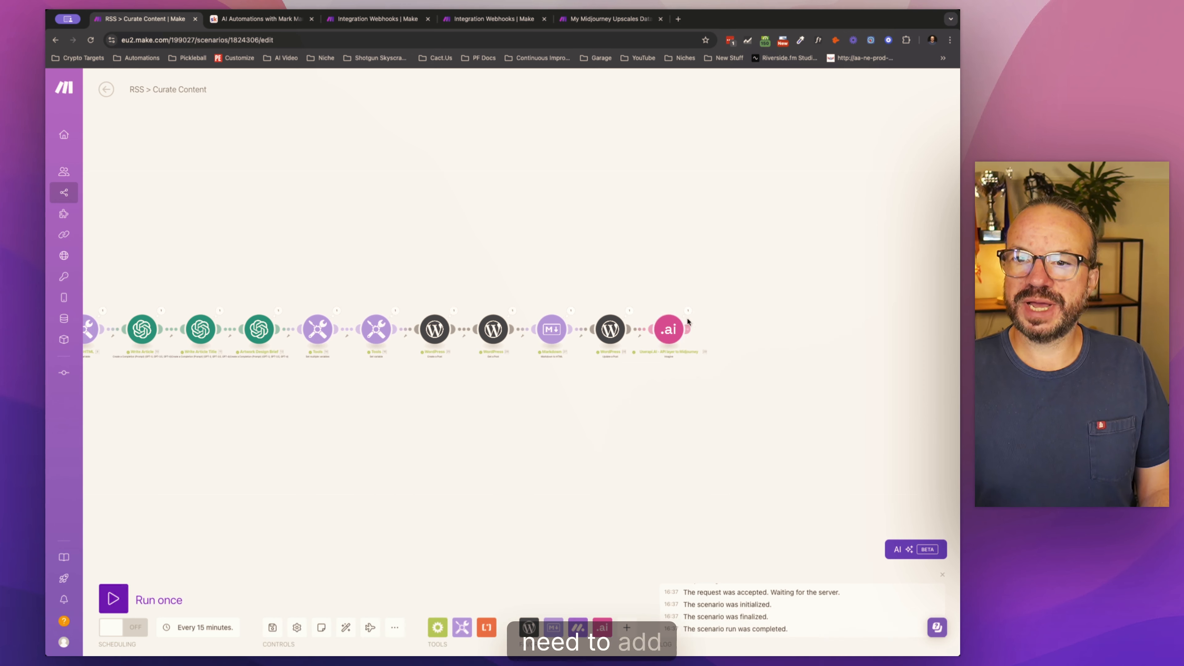
{"action": "left_click", "coordinate": [687, 329]}
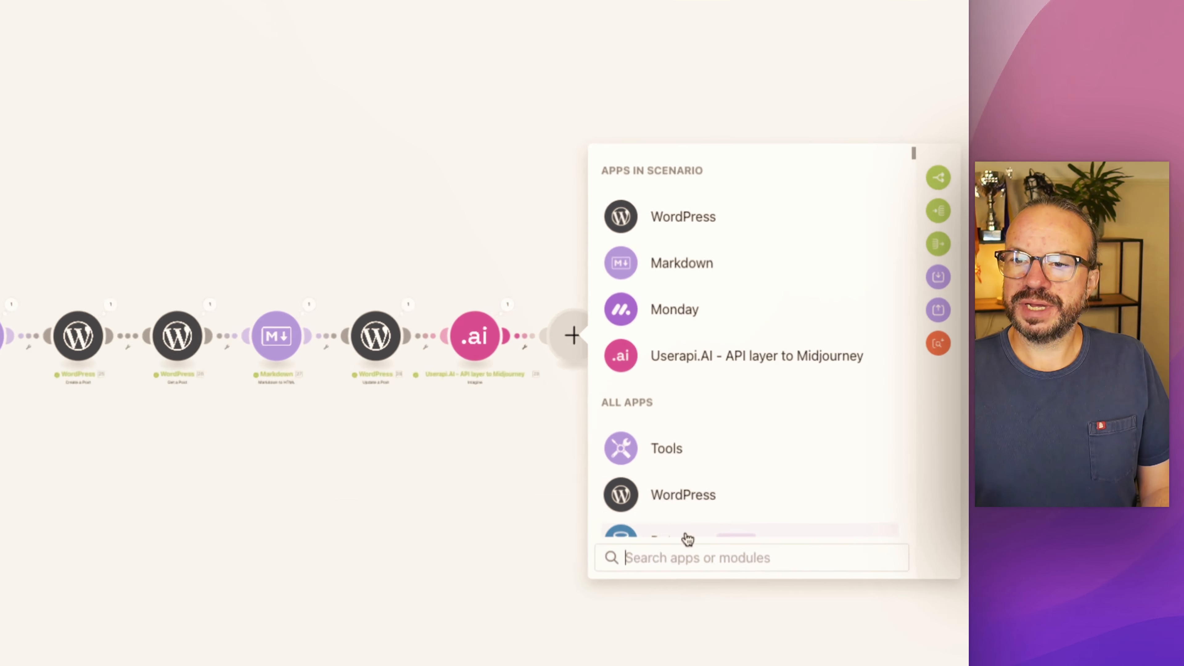
{"action": "type", "text": "datab"}
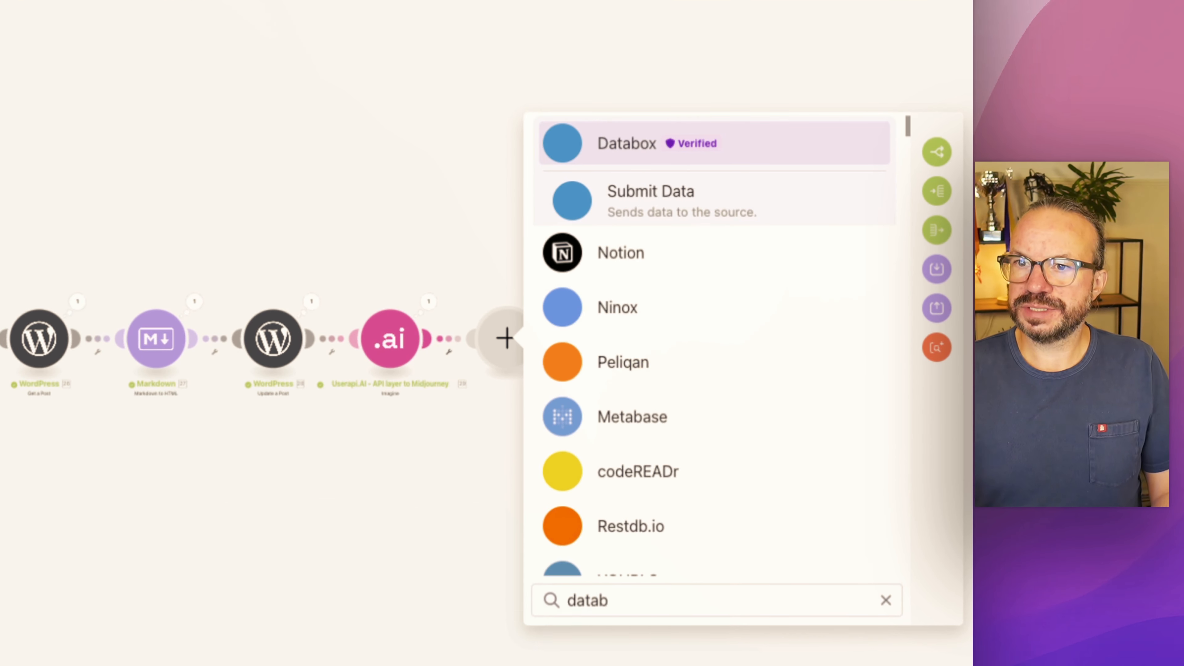
{"action": "key", "text": "BackSpace"}
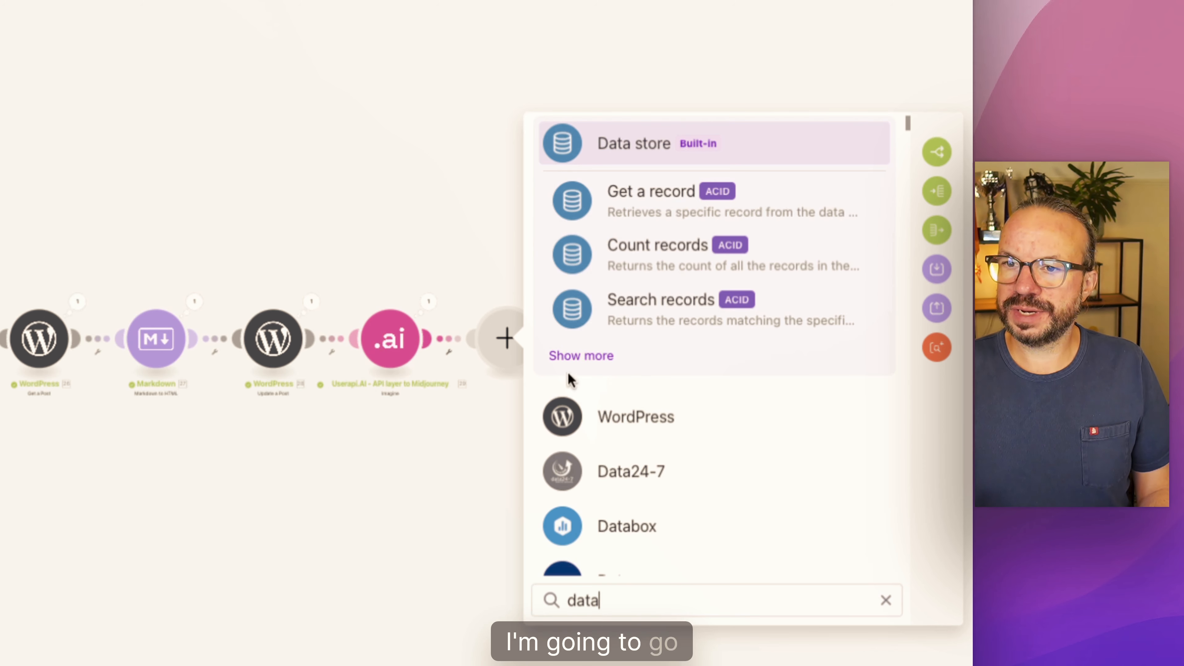
{"action": "left_click", "coordinate": [574, 362]}
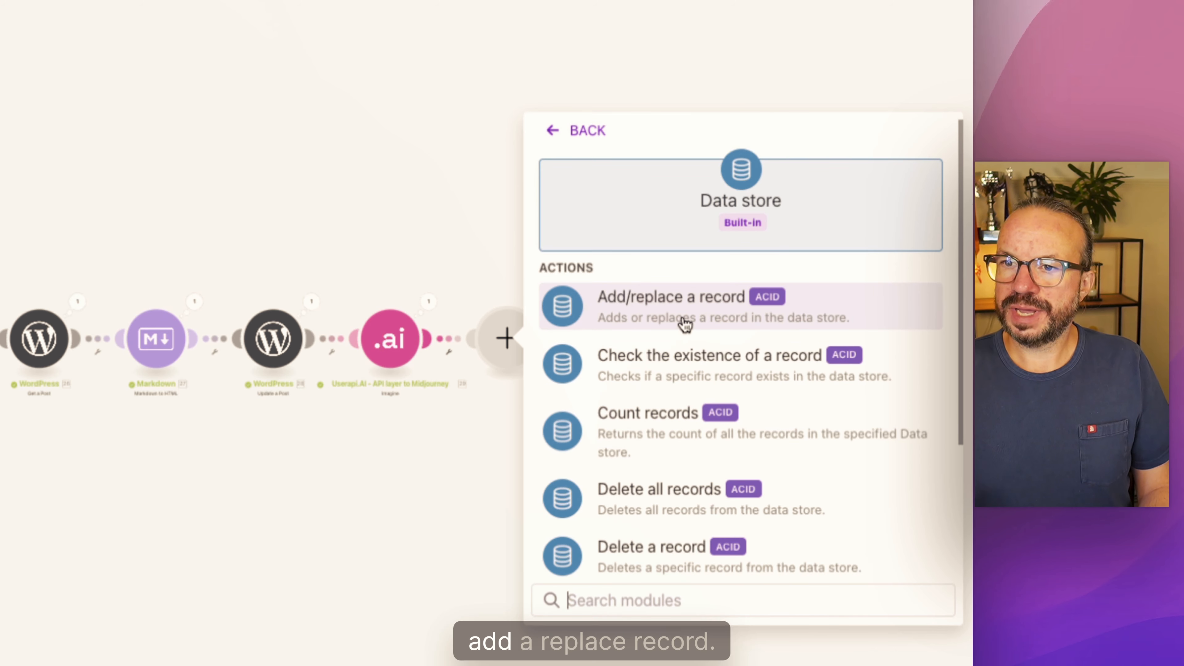
{"action": "scroll", "coordinate": [685, 324], "scroll_direction": "down", "scroll_amount": 4}
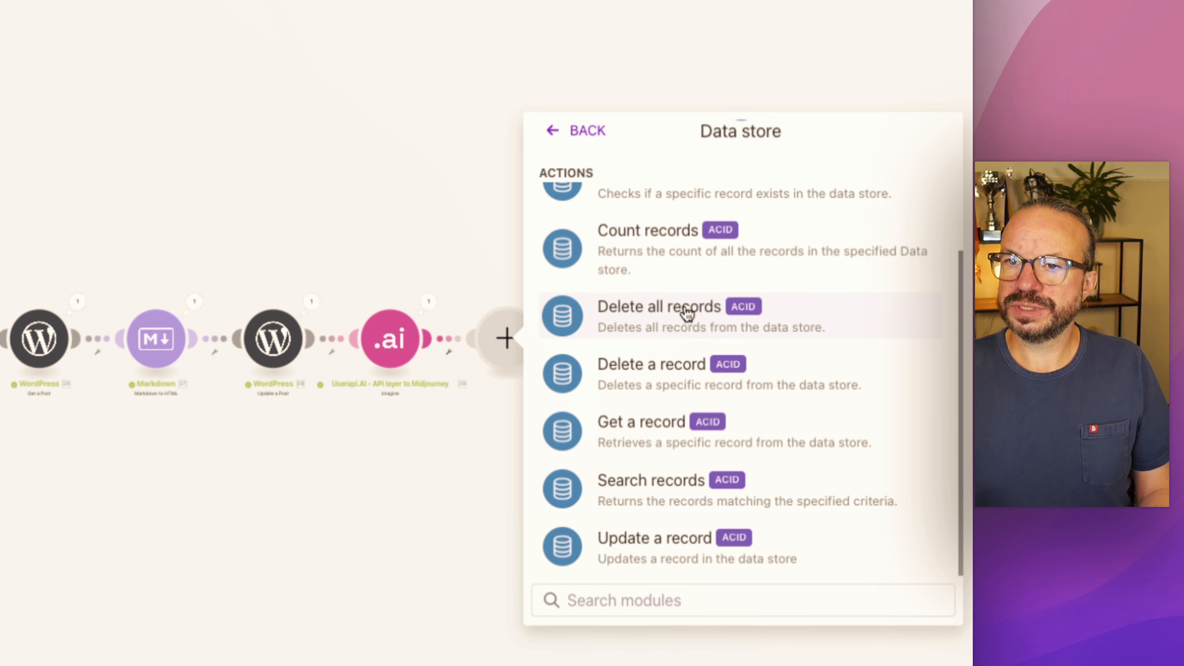
{"action": "scroll", "coordinate": [687, 314], "scroll_direction": "up", "scroll_amount": 4}
{"action": "left_click", "coordinate": [676, 306]}
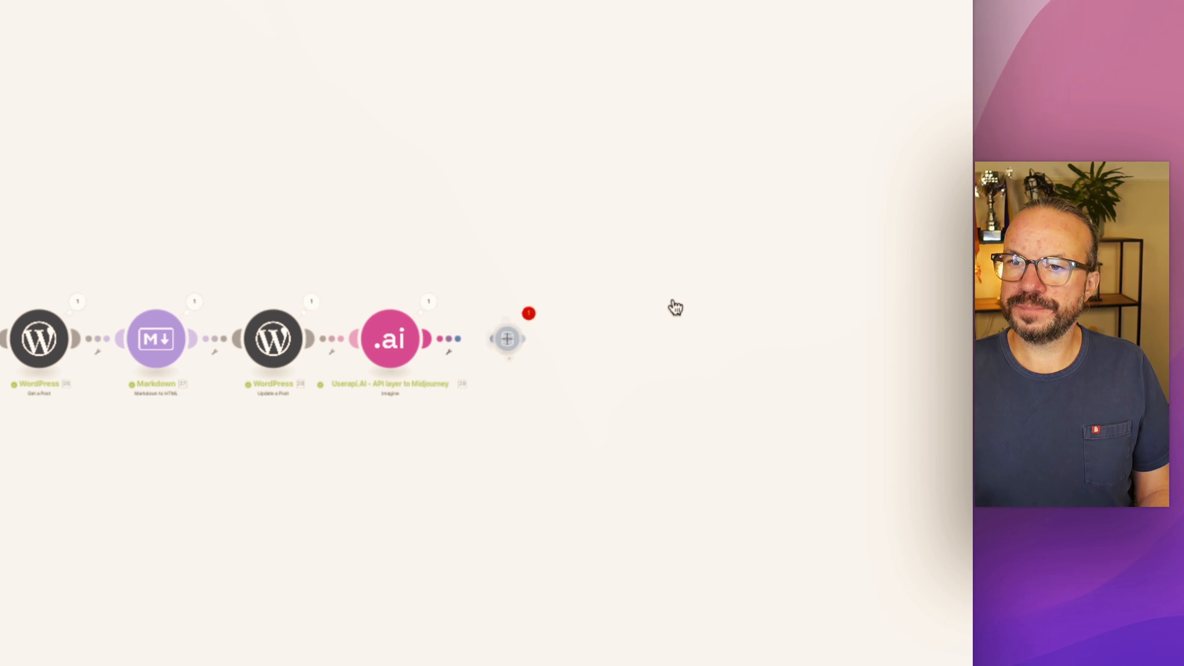
{"action": "left_click", "coordinate": [714, 360]}
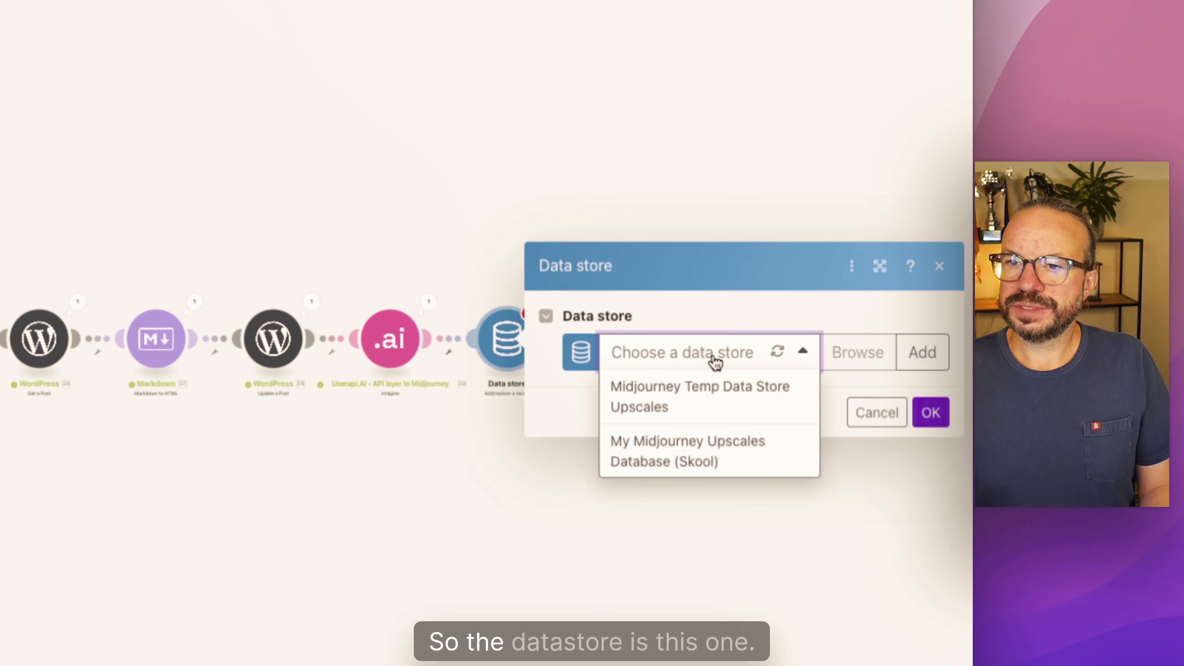
{"action": "left_click", "coordinate": [703, 451]}
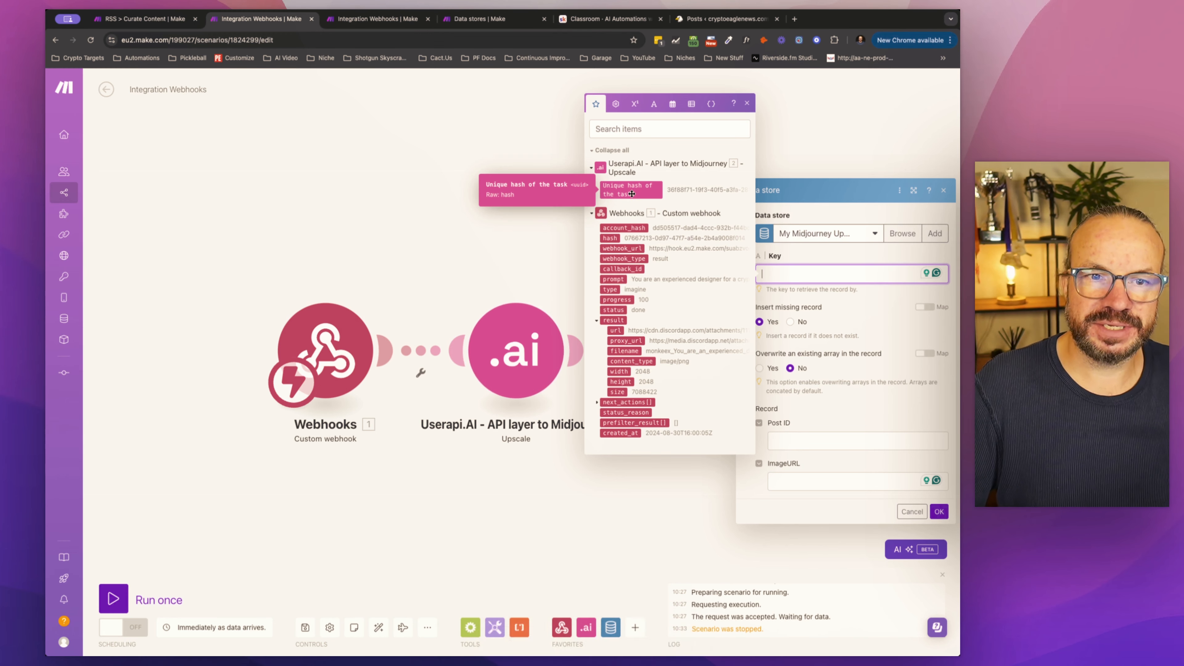
Step: In the Integration Webhooks scenario, map the webhook's hash as the Key of the Update a record module and save its settings
{"action": "left_click", "coordinate": [617, 237]}
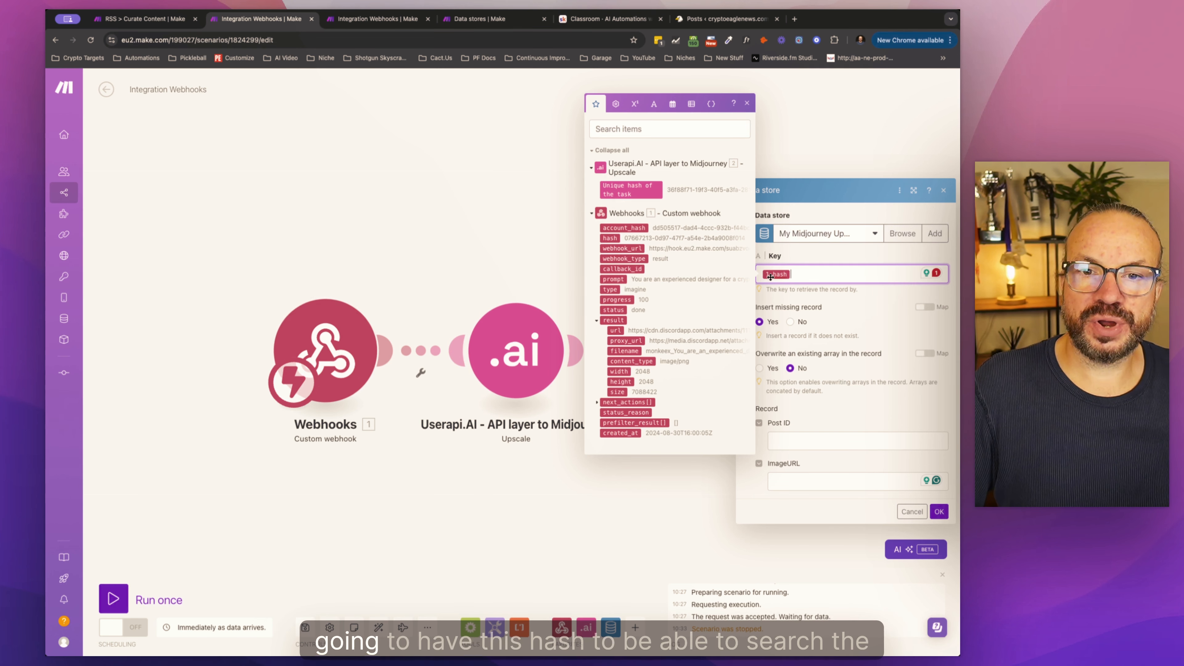
{"action": "mouse_move", "coordinate": [770, 276]}
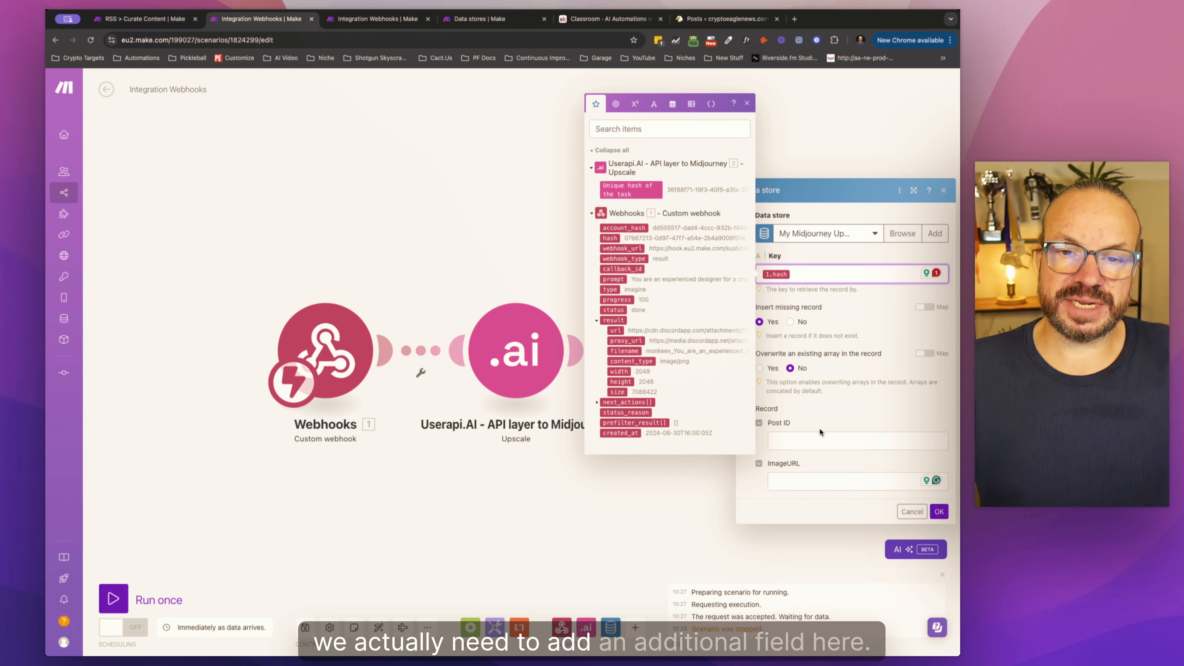
{"action": "left_click", "coordinate": [939, 512]}
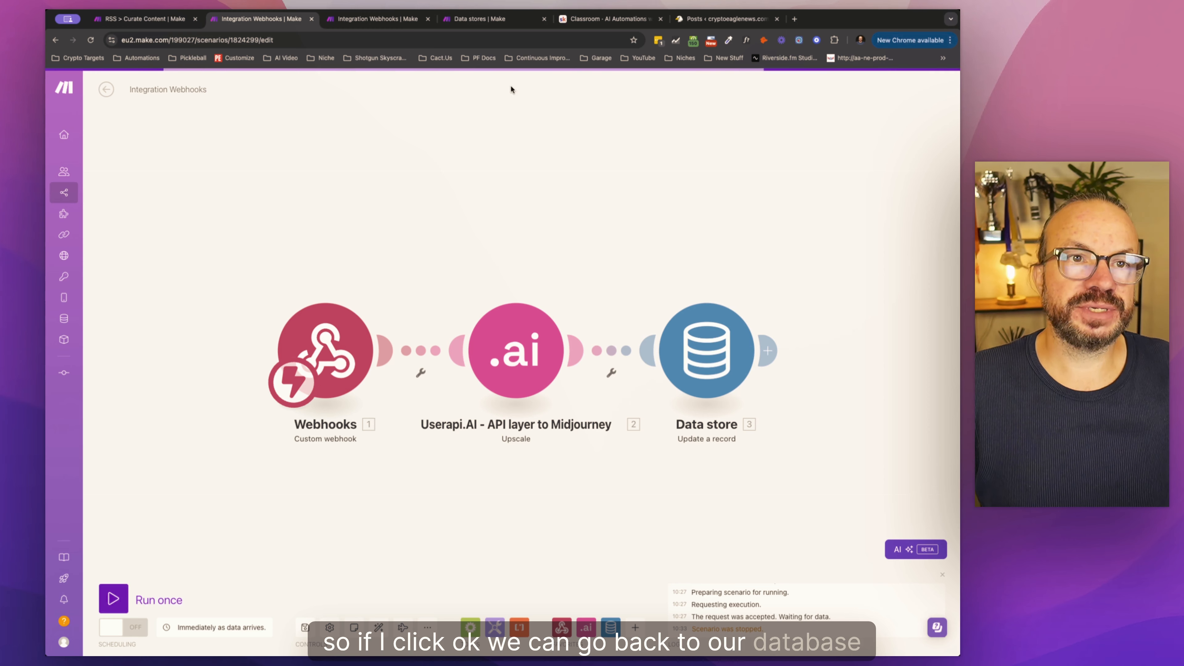
Step: Add a Text item named FinalImageHash to the data structure of My Midjourney Upscales Database (Skool), save it, and browse the data store
{"action": "left_click", "coordinate": [480, 19]}
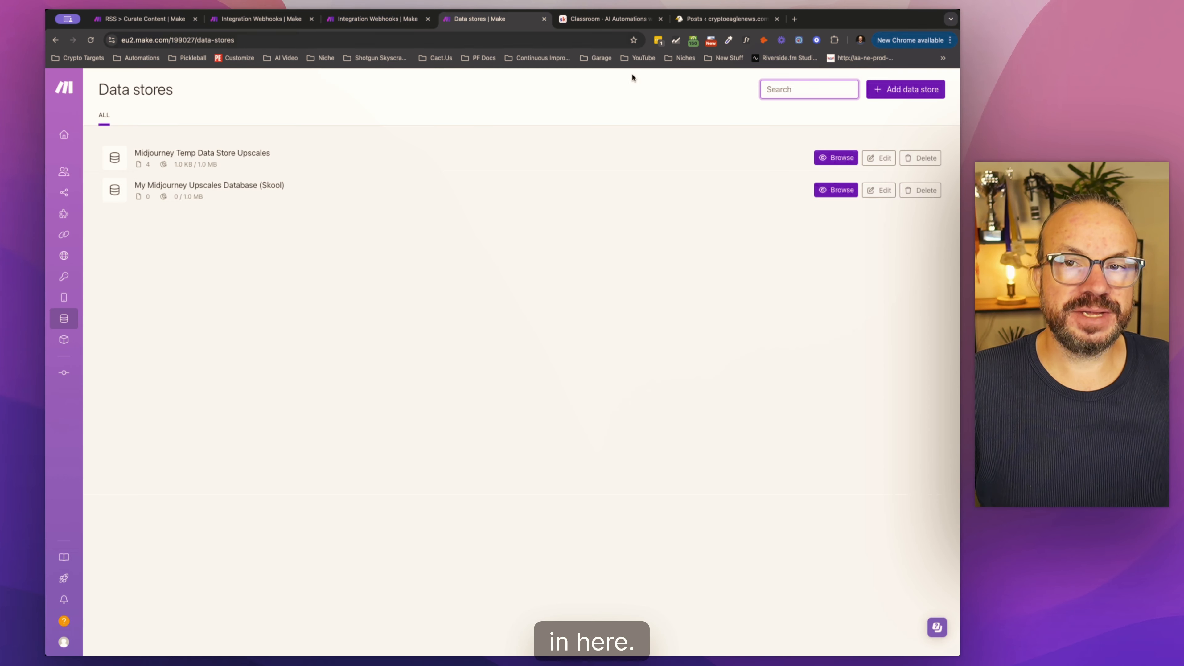
{"action": "left_click", "coordinate": [885, 191]}
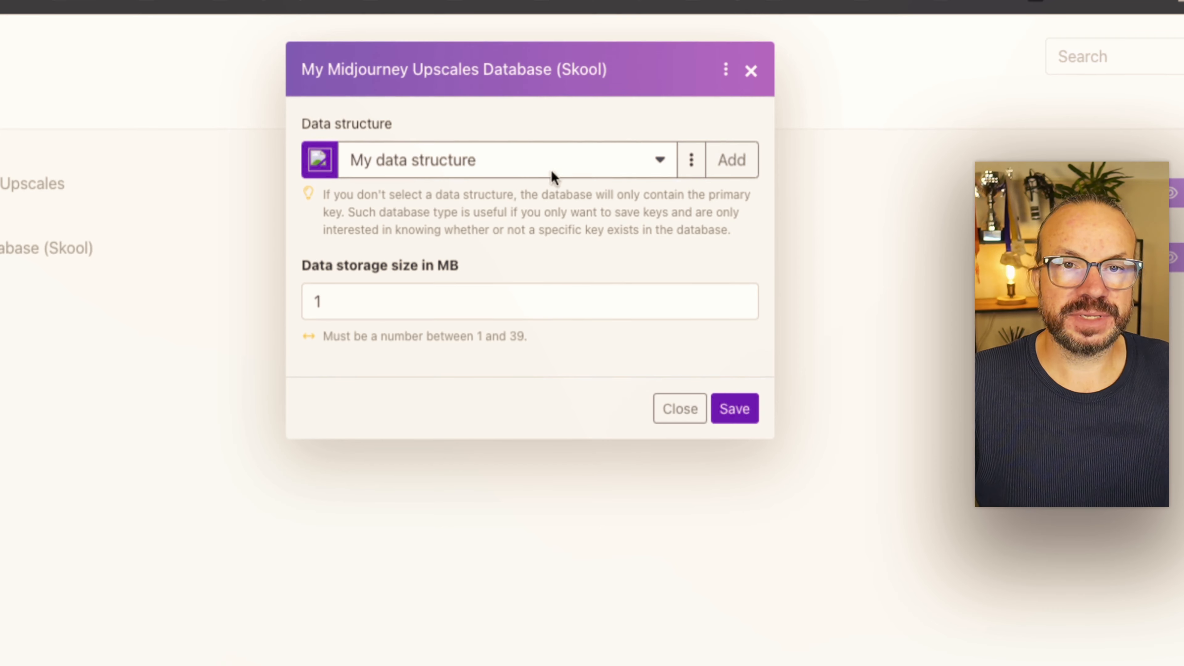
{"action": "left_click", "coordinate": [693, 166]}
{"action": "left_click", "coordinate": [662, 189]}
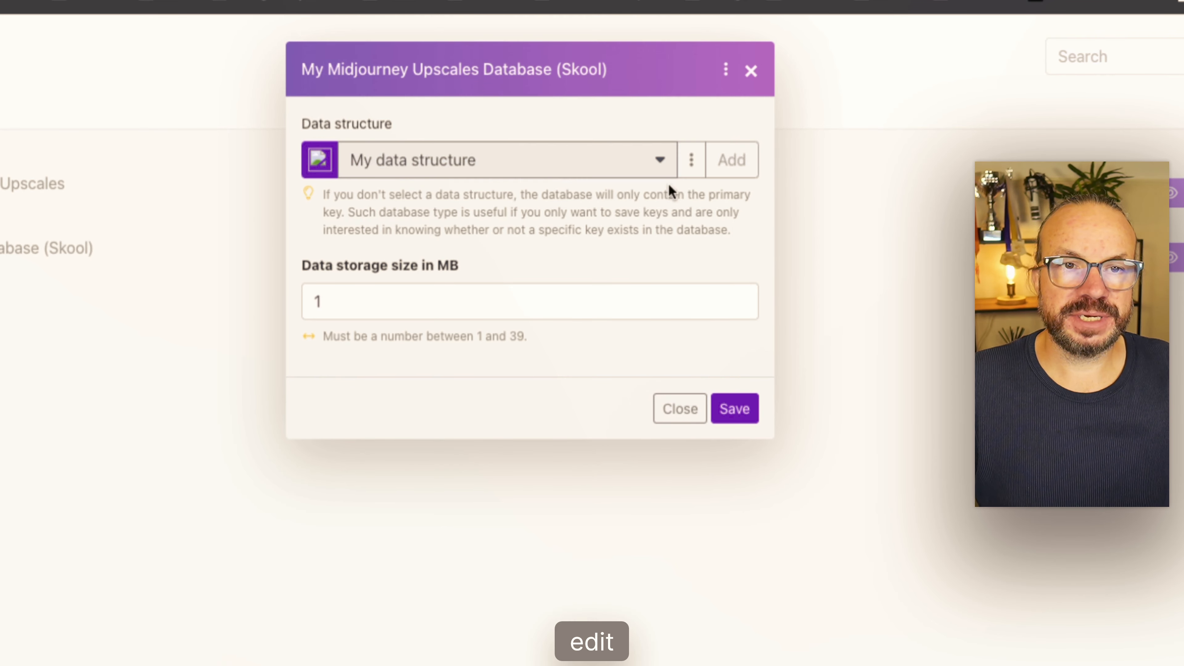
{"action": "scroll", "coordinate": [699, 327], "scroll_direction": "down", "scroll_amount": 5}
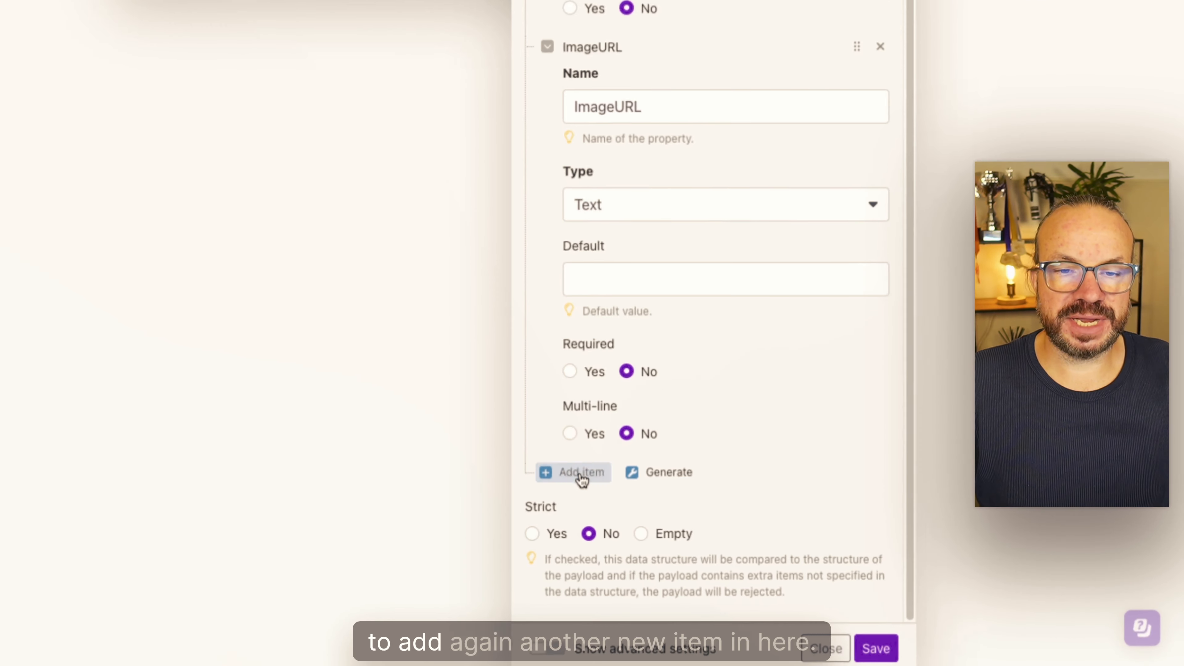
{"action": "left_click", "coordinate": [582, 478]}
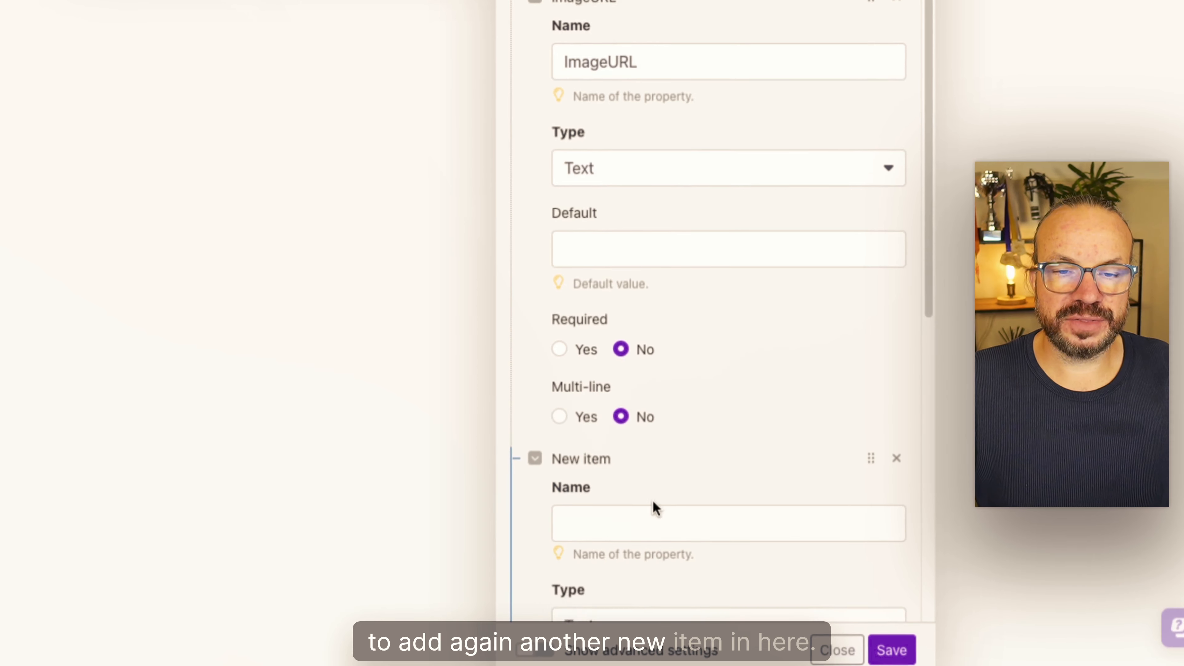
{"action": "scroll", "coordinate": [648, 494], "scroll_direction": "down", "scroll_amount": 5}
{"action": "left_click", "coordinate": [613, 194]}
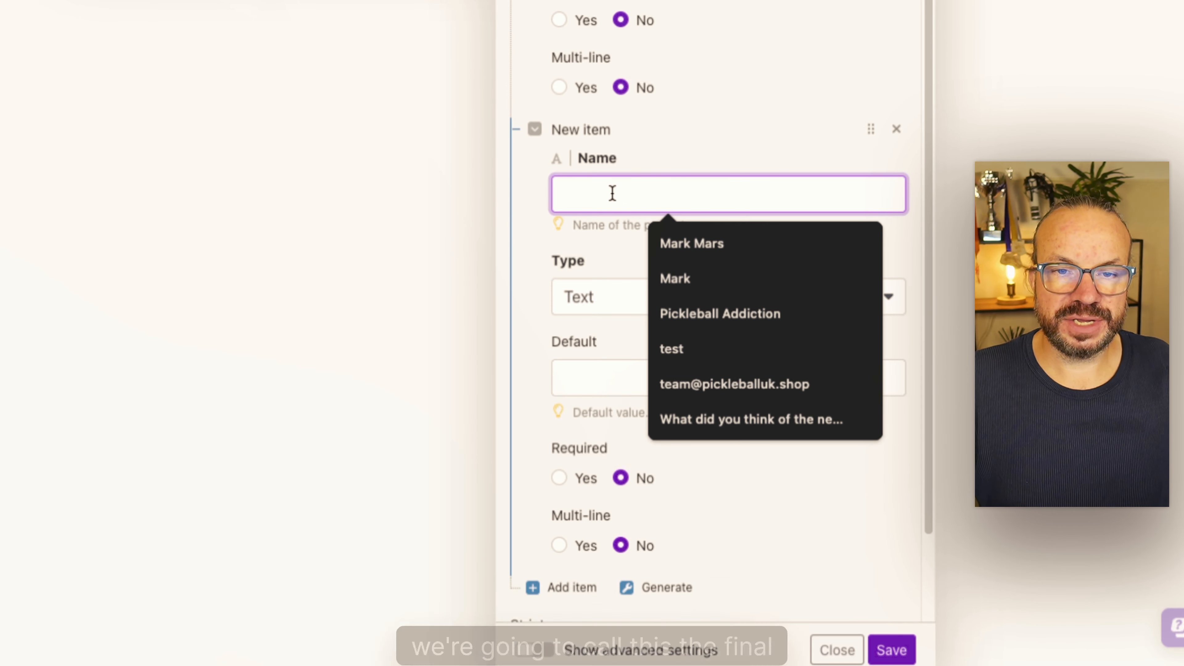
{"action": "type", "text": "FinalImageHash"}
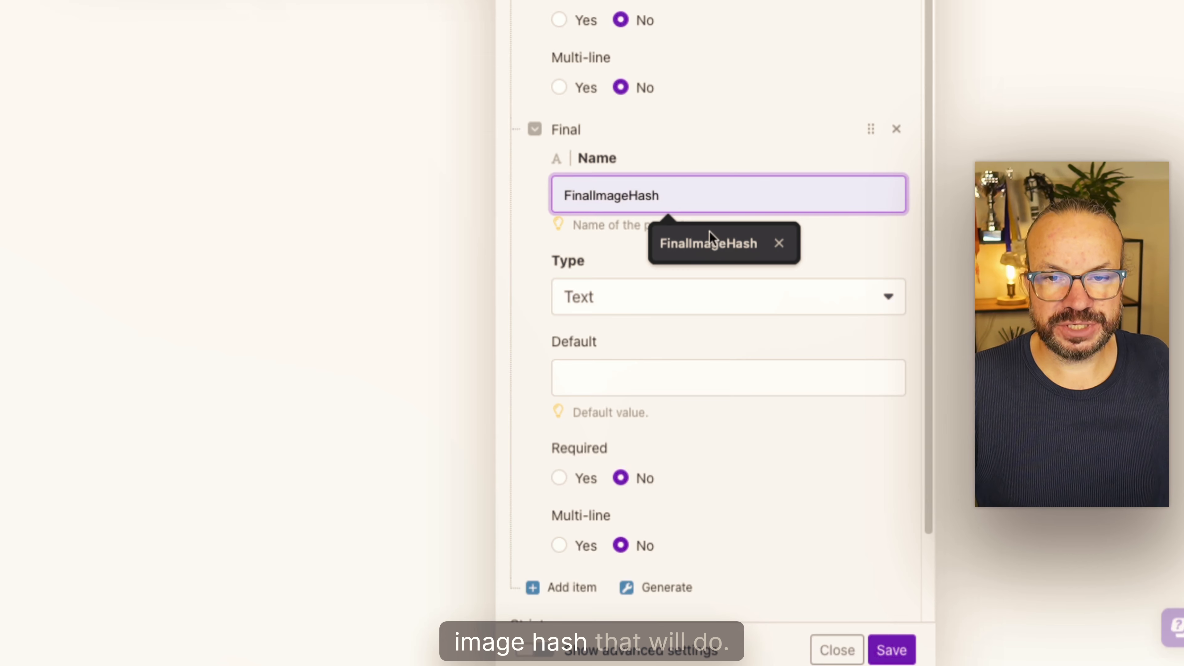
{"action": "left_click", "coordinate": [708, 243]}
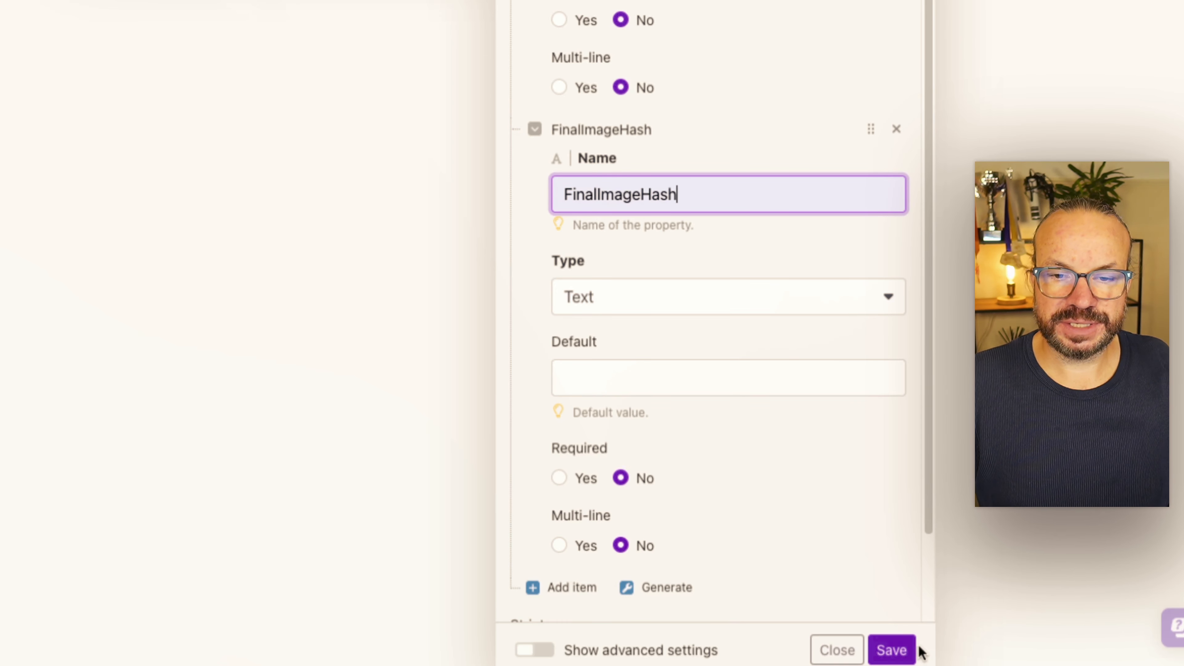
{"action": "left_click", "coordinate": [898, 649]}
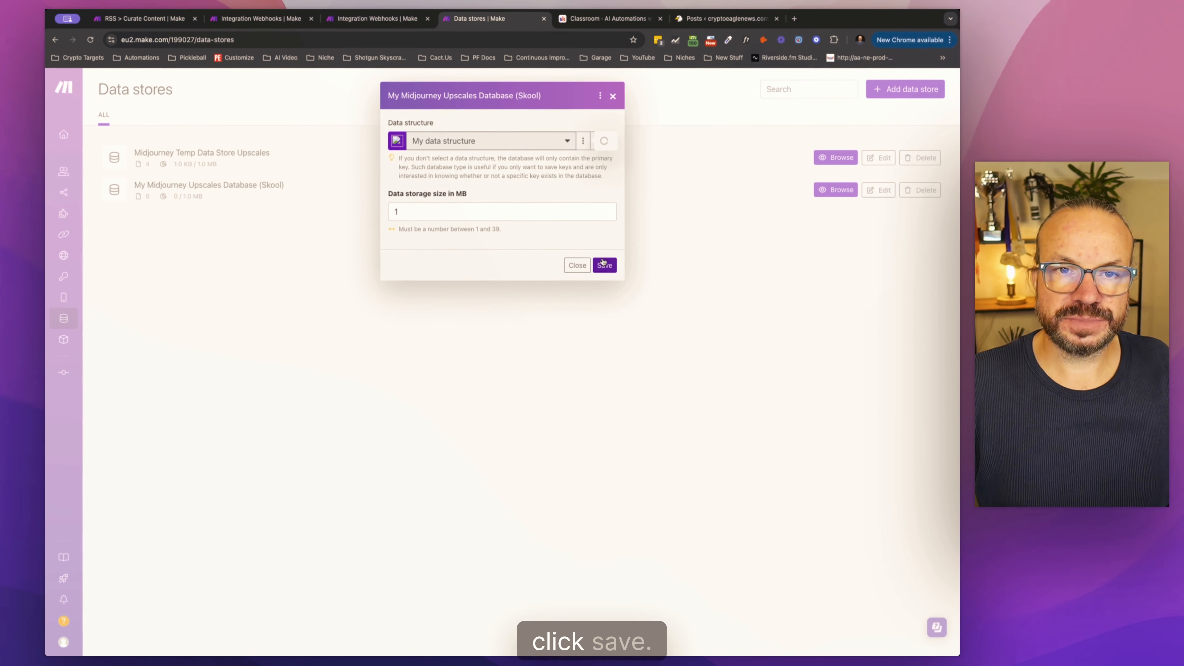
{"action": "left_click", "coordinate": [603, 264]}
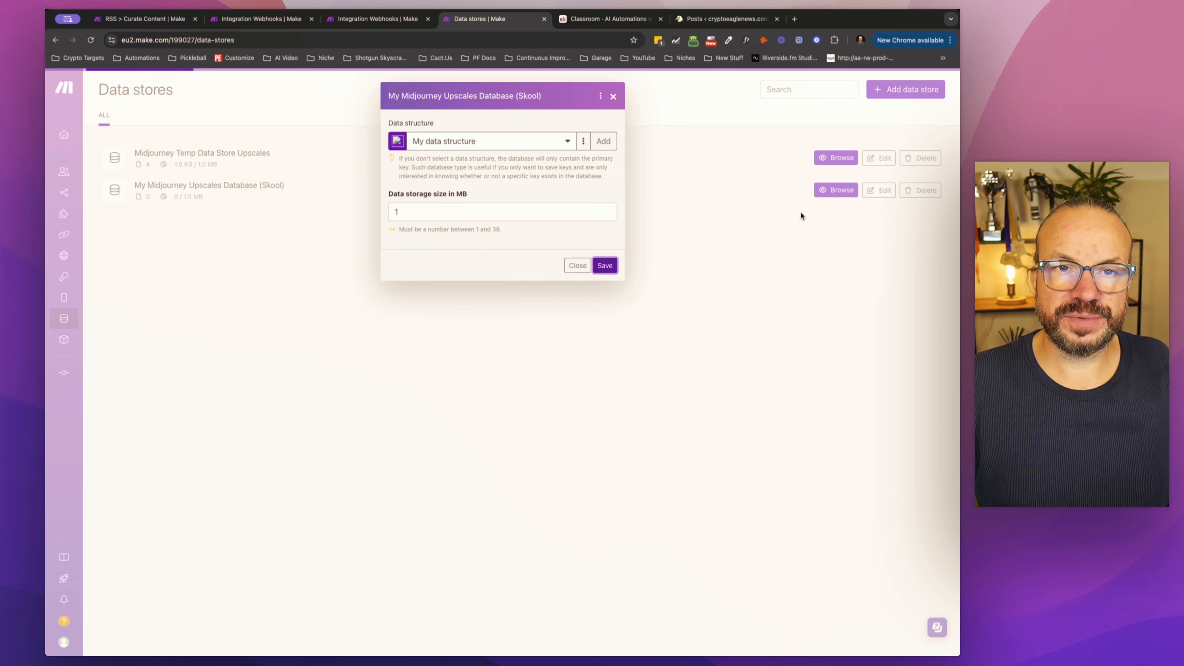
{"action": "left_click", "coordinate": [835, 194]}
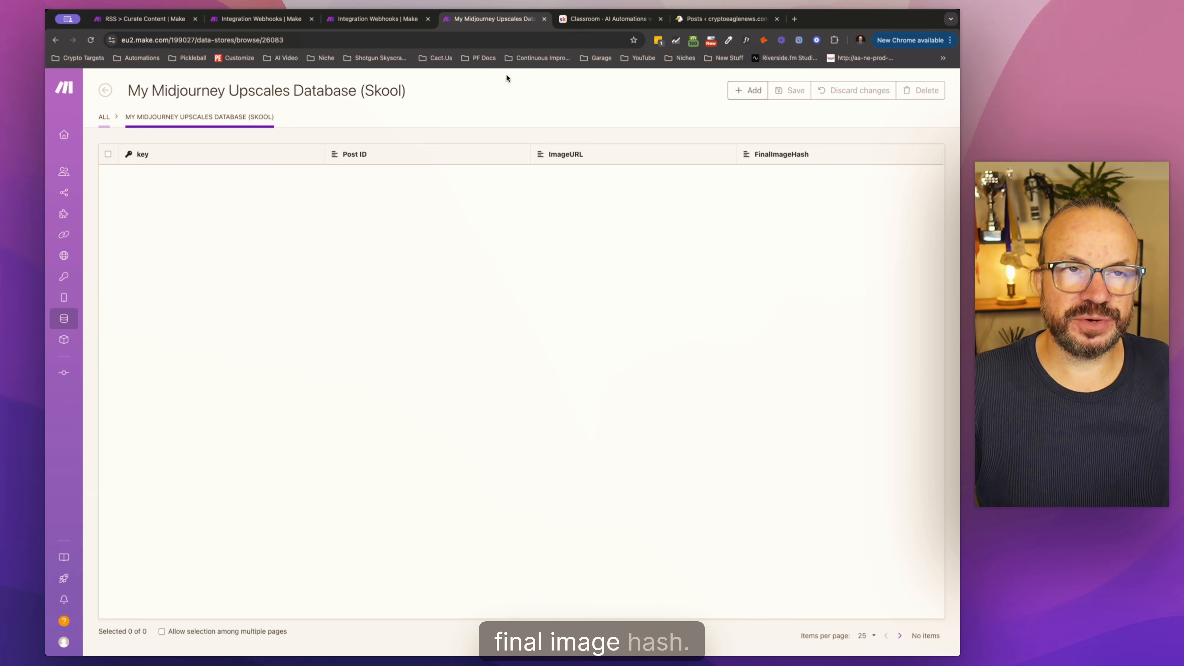
Step: In the Update a record module, map FinalImageHash to the Upscale module's Unique hash of the task and ImageURL to the webhook's result url
{"action": "left_click", "coordinate": [247, 21]}
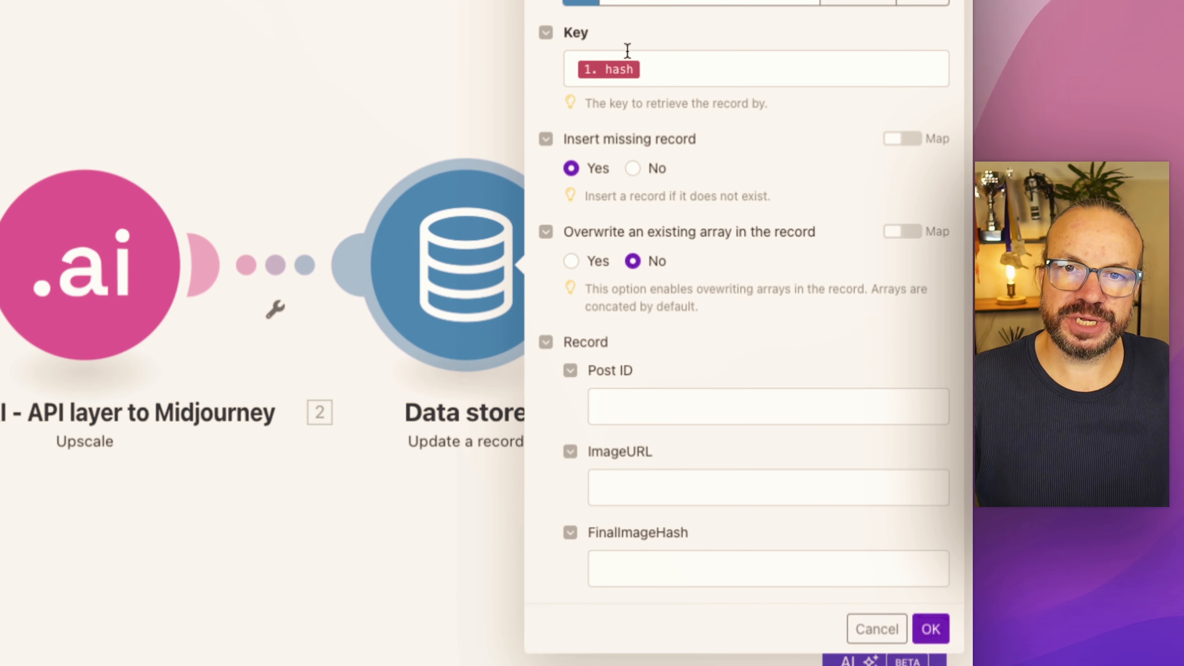
{"action": "mouse_move", "coordinate": [628, 68]}
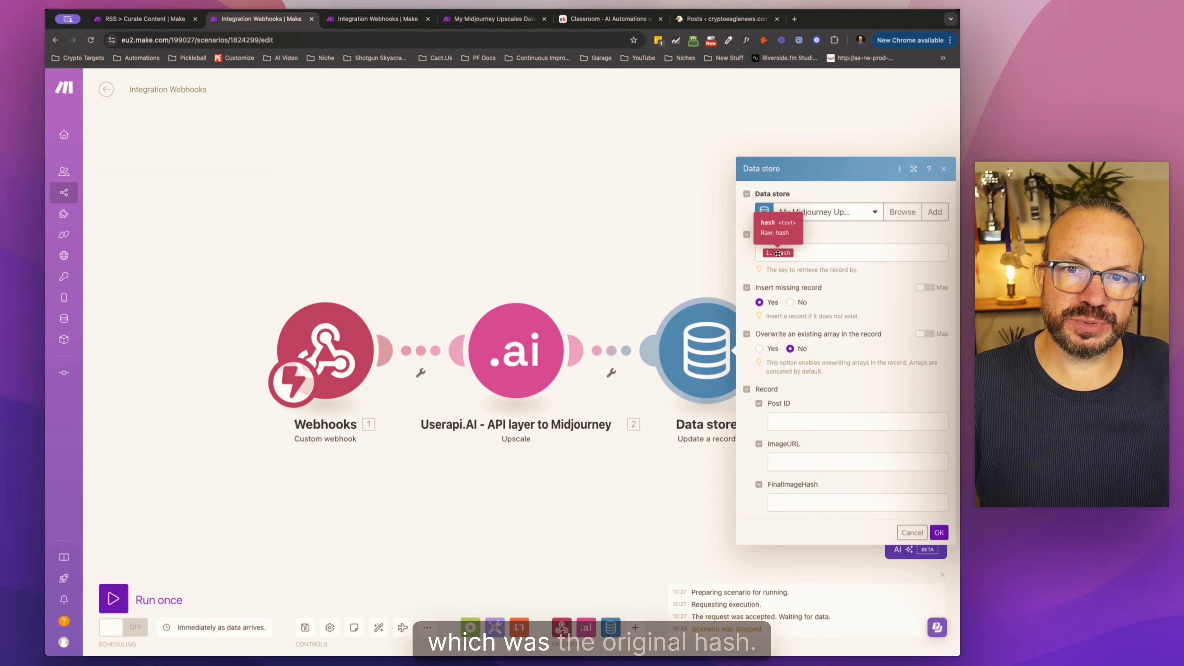
{"action": "left_click", "coordinate": [793, 503]}
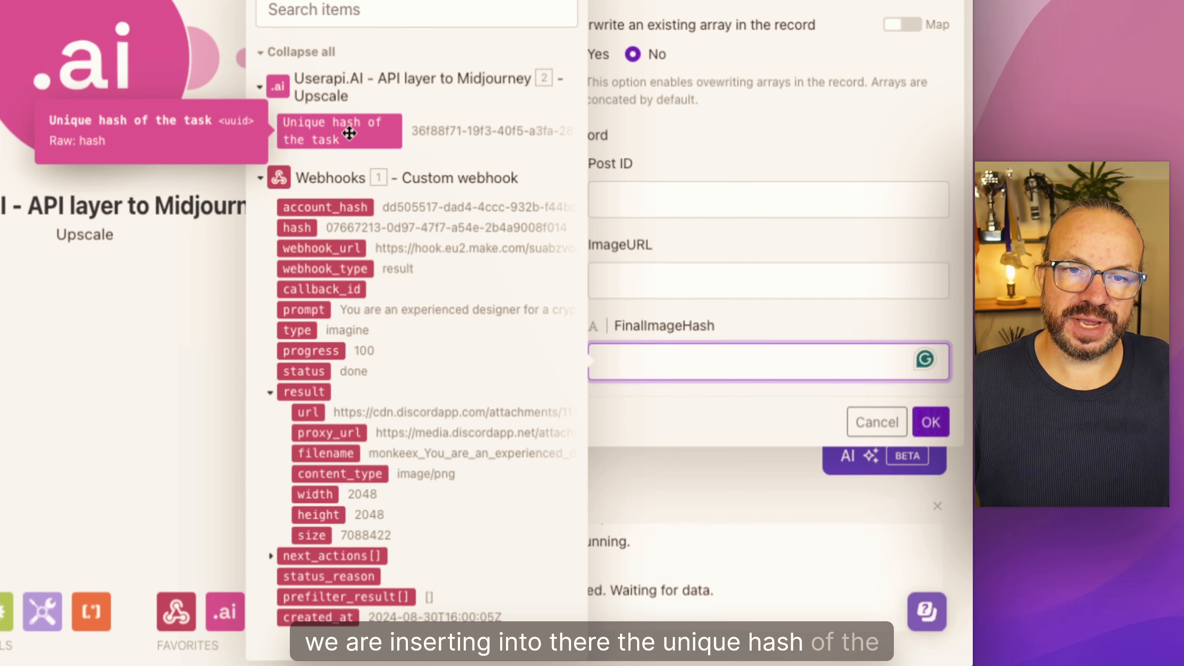
{"action": "left_click", "coordinate": [351, 146]}
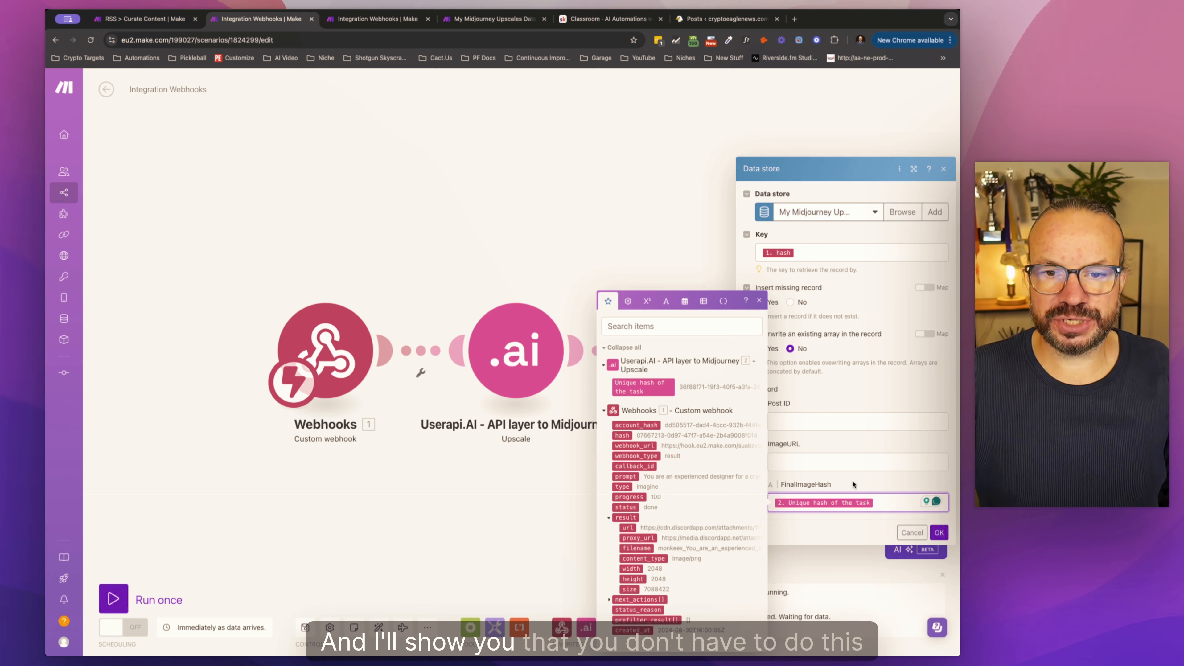
{"action": "left_click", "coordinate": [803, 463]}
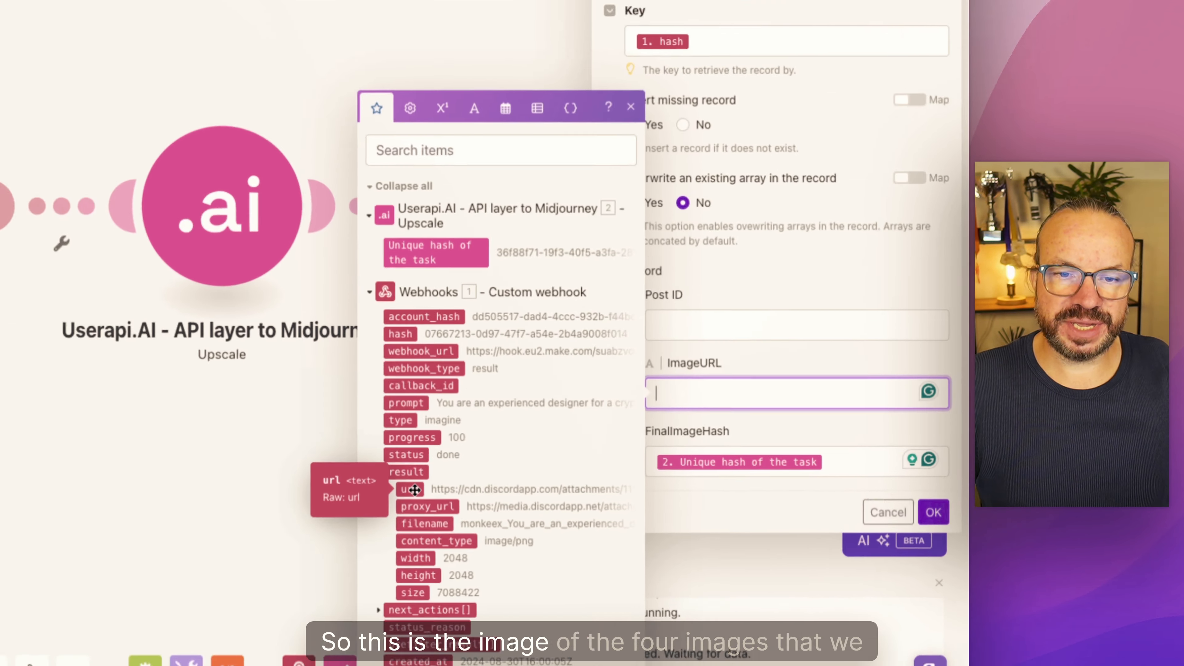
{"action": "left_click", "coordinate": [630, 518]}
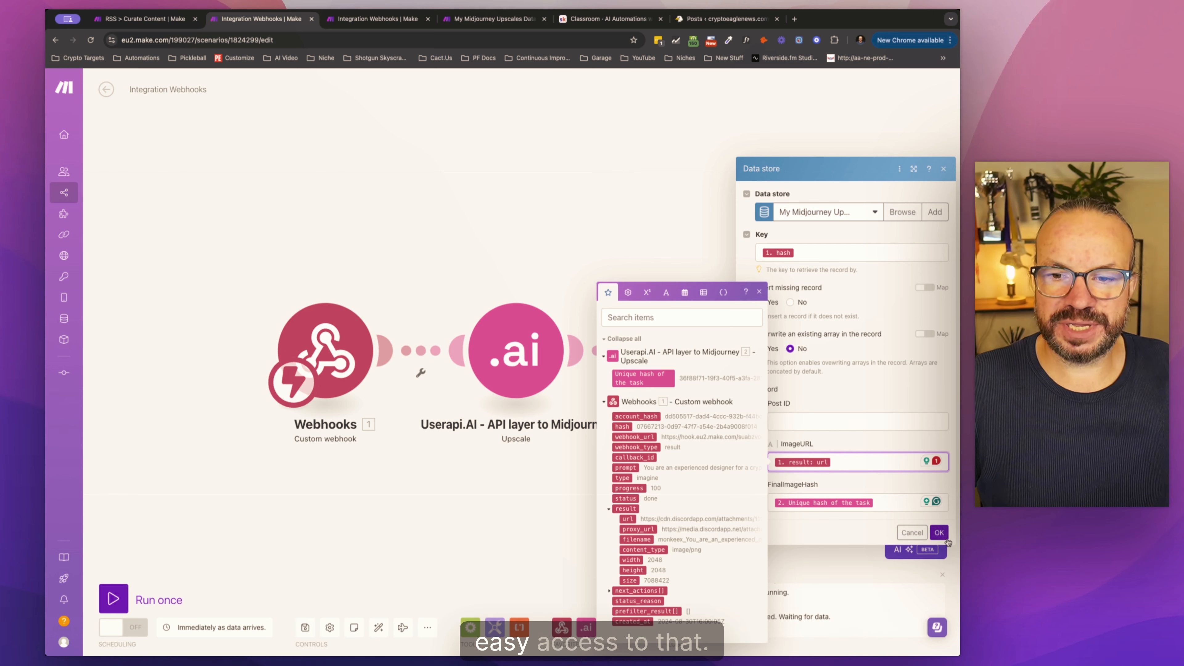
Step: Save the field mappings of the Data store Update a record module
{"action": "left_click", "coordinate": [938, 533]}
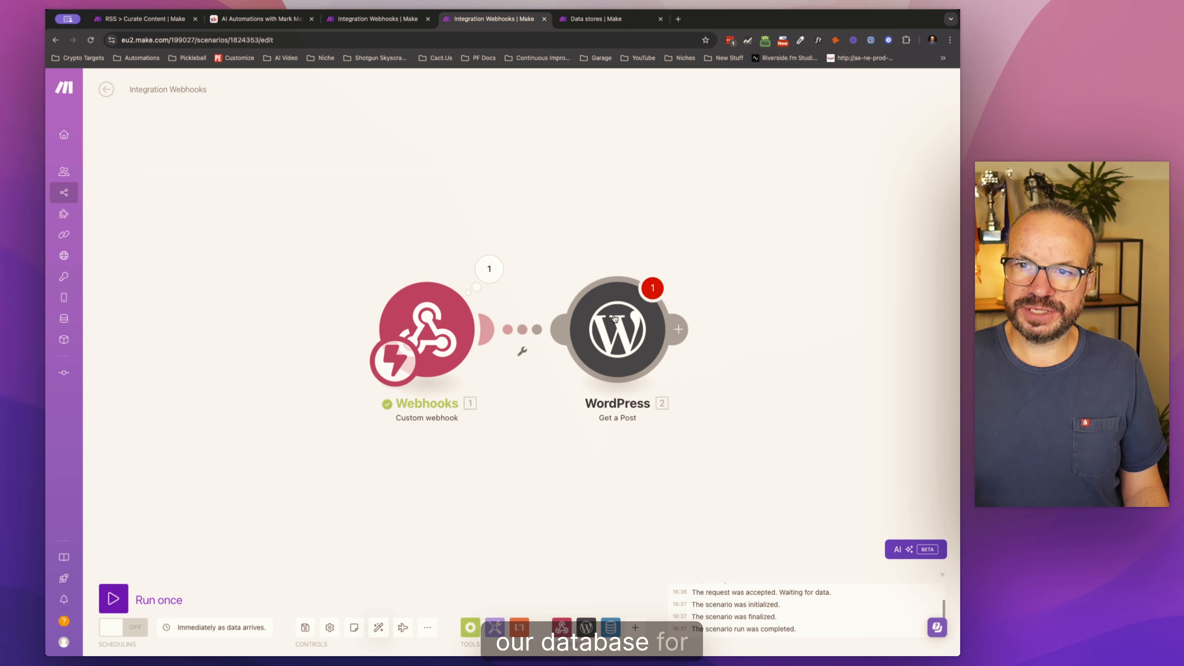
Step: Add a Data store Search records module between the custom webhook and WordPress Get a Post, using My Midjourney Upscales Database (Skool)
{"action": "left_click_drag", "start_coordinate": [605, 345], "coordinate": [701, 322]}
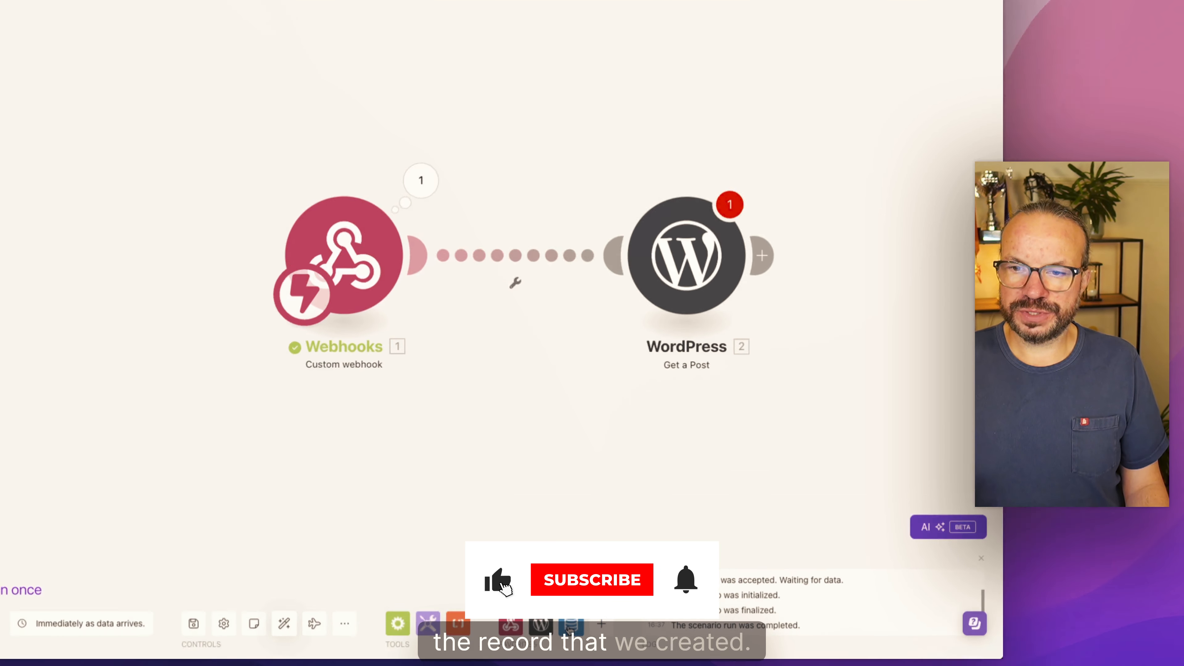
{"action": "left_click", "coordinate": [610, 627]}
{"action": "scroll", "coordinate": [588, 496], "scroll_direction": "down", "scroll_amount": 3}
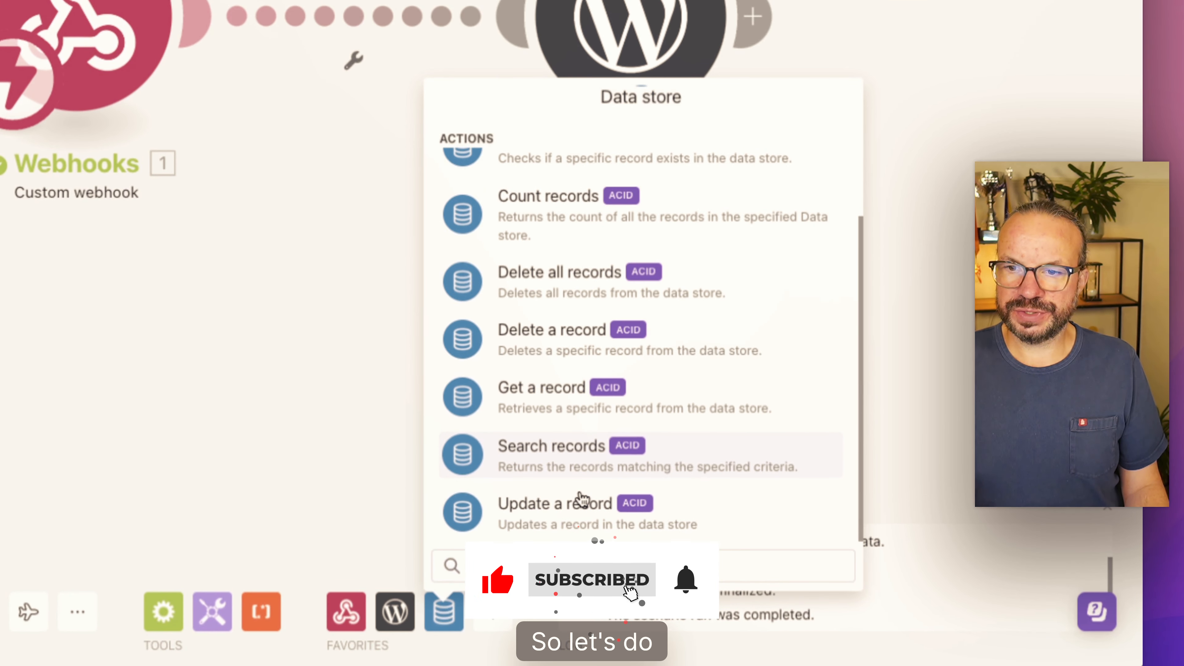
{"action": "left_click", "coordinate": [572, 447]}
{"action": "left_click_drag", "start_coordinate": [589, 501], "coordinate": [386, 106]}
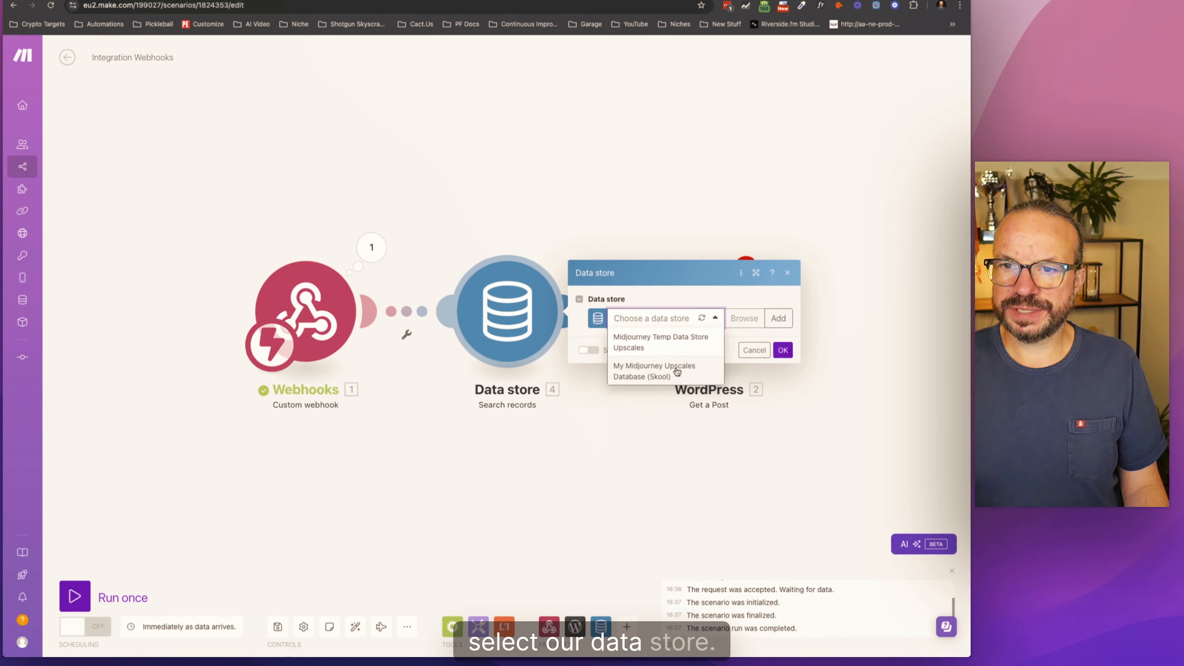
{"action": "left_click", "coordinate": [676, 376]}
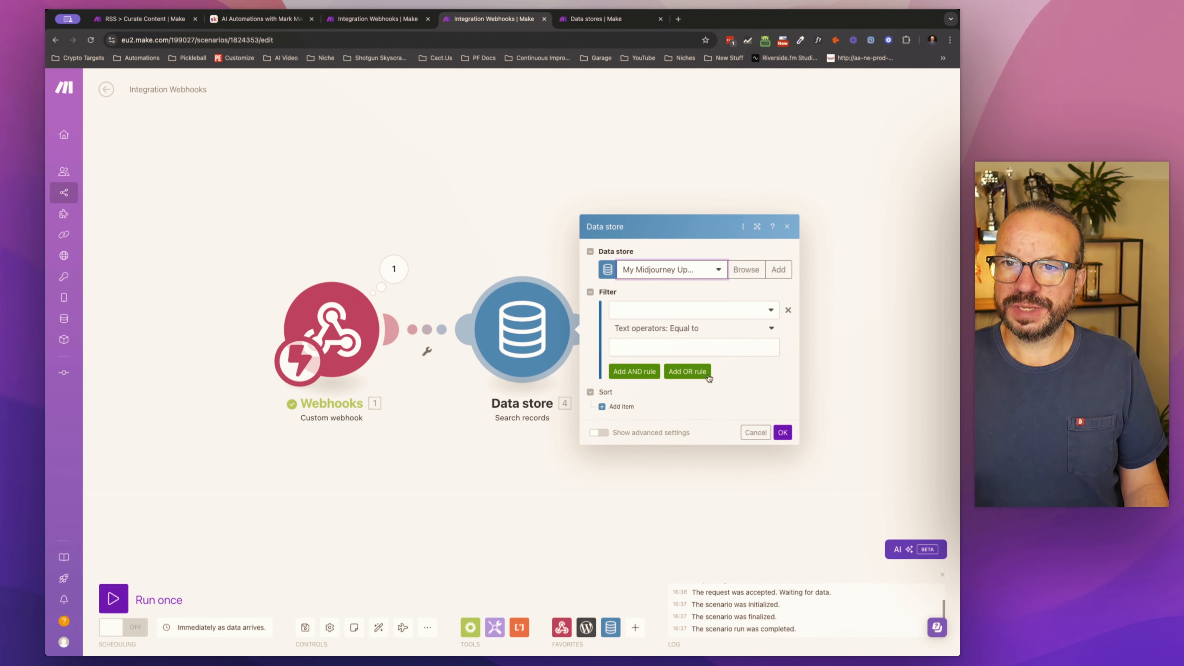
Step: Filter the record search on UniqueHash equal to the webhook's hash and save the module
{"action": "left_click", "coordinate": [658, 308]}
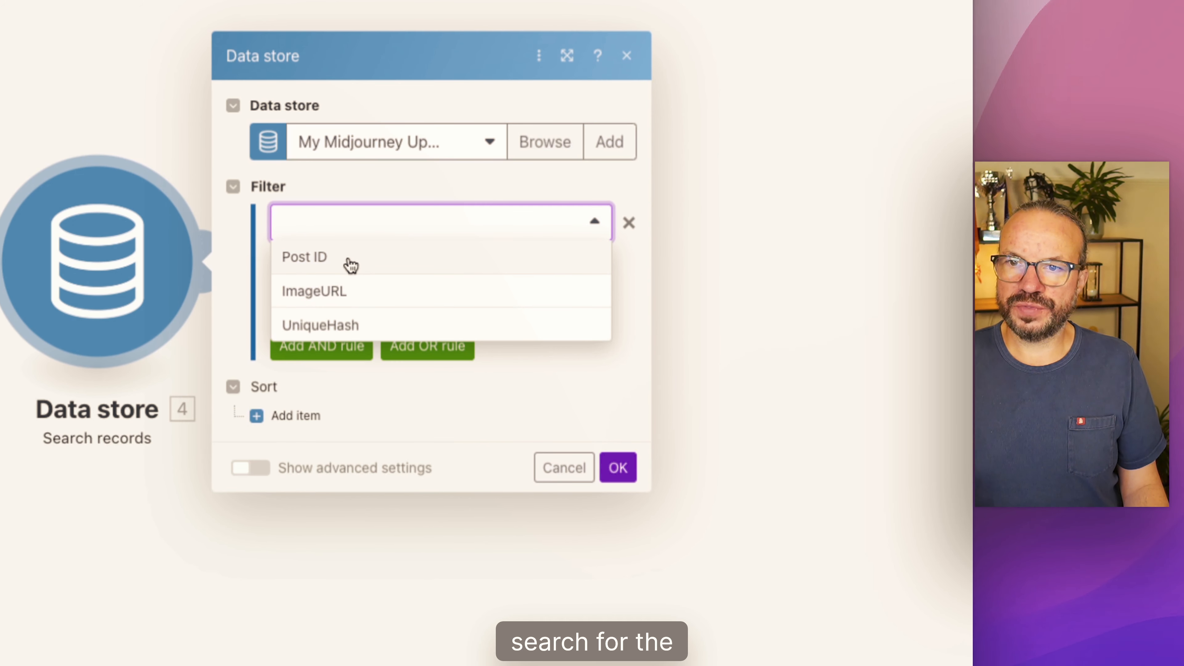
{"action": "left_click", "coordinate": [407, 323]}
{"action": "left_click", "coordinate": [399, 297]}
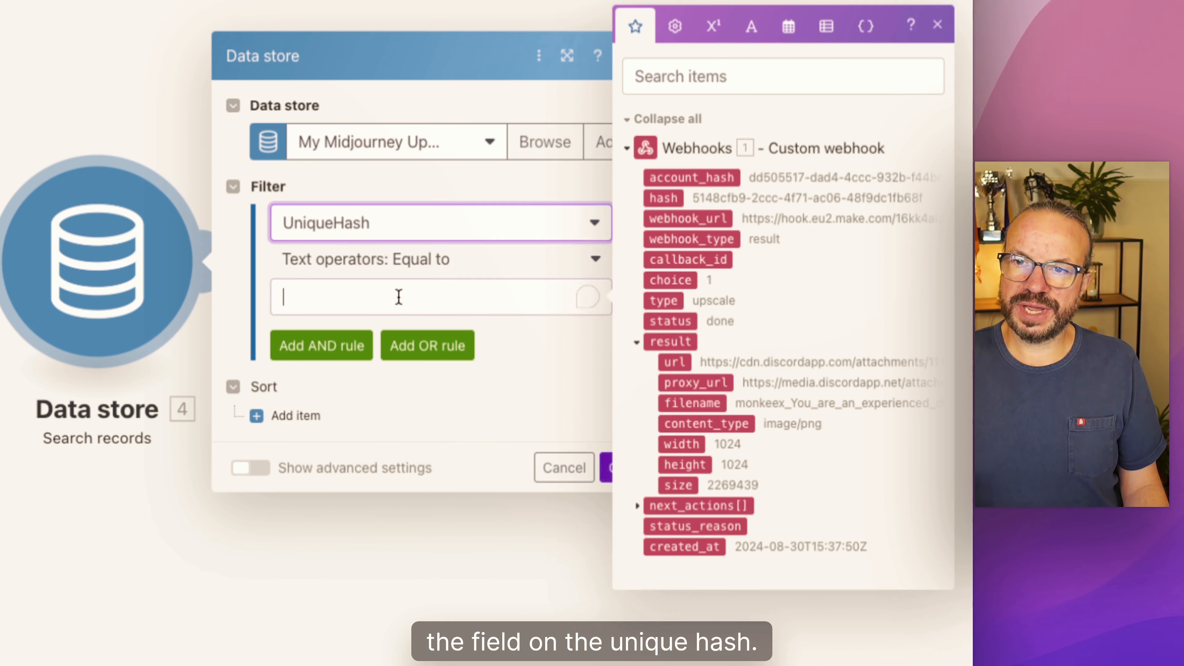
{"action": "left_click", "coordinate": [666, 199]}
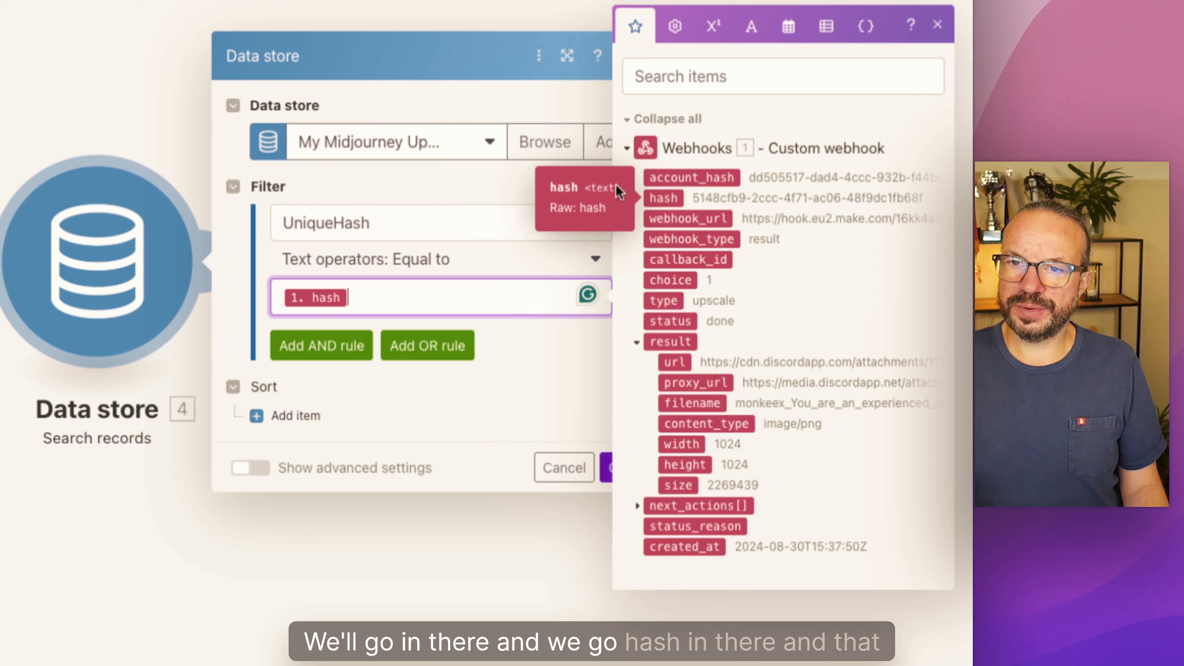
{"action": "left_click", "coordinate": [610, 472]}
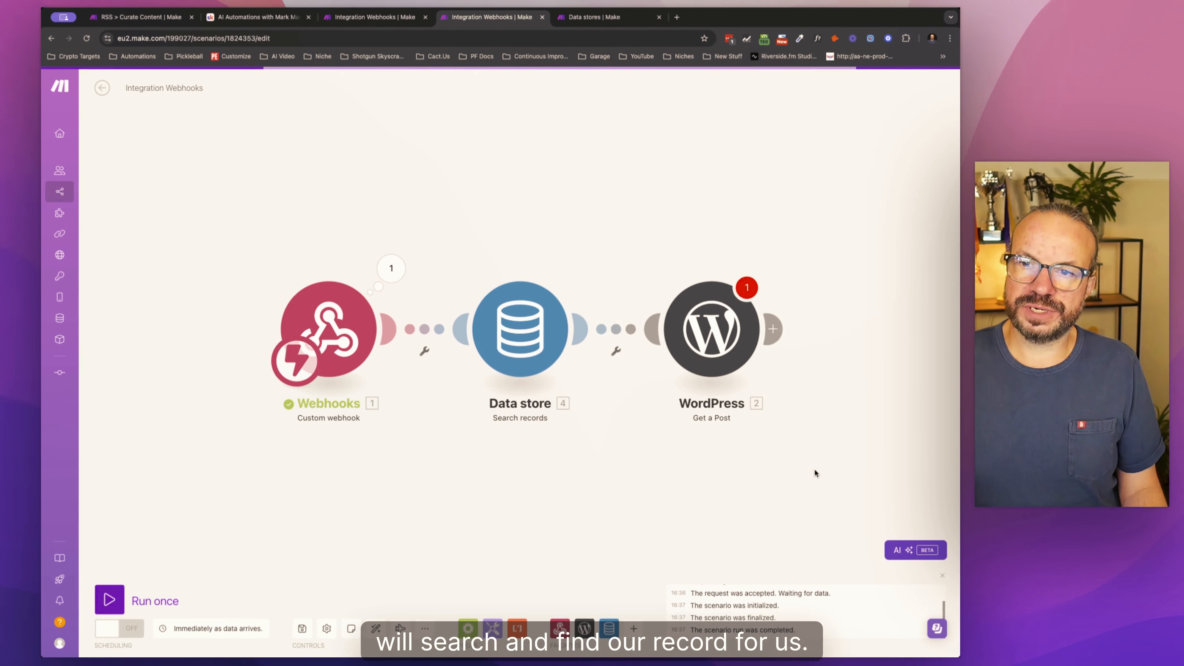
Step: Run the Search records webhook scenario once, and the Upscale webhook scenario once, so both wait for data
{"action": "left_click", "coordinate": [115, 599]}
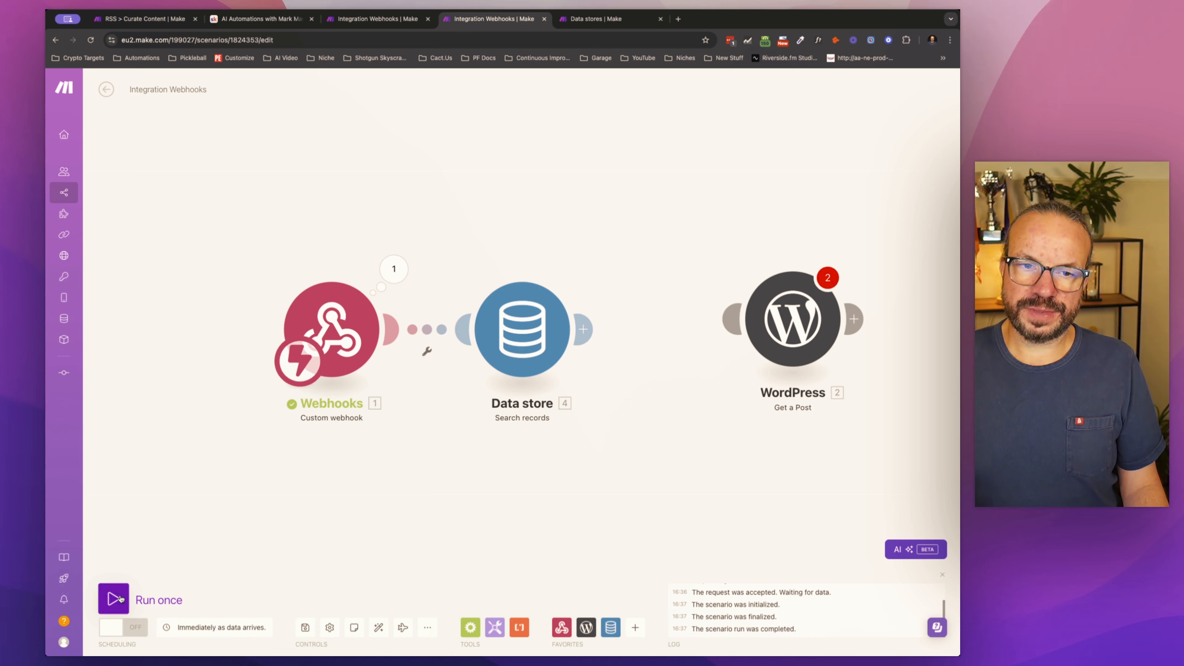
{"action": "left_click", "coordinate": [137, 589]}
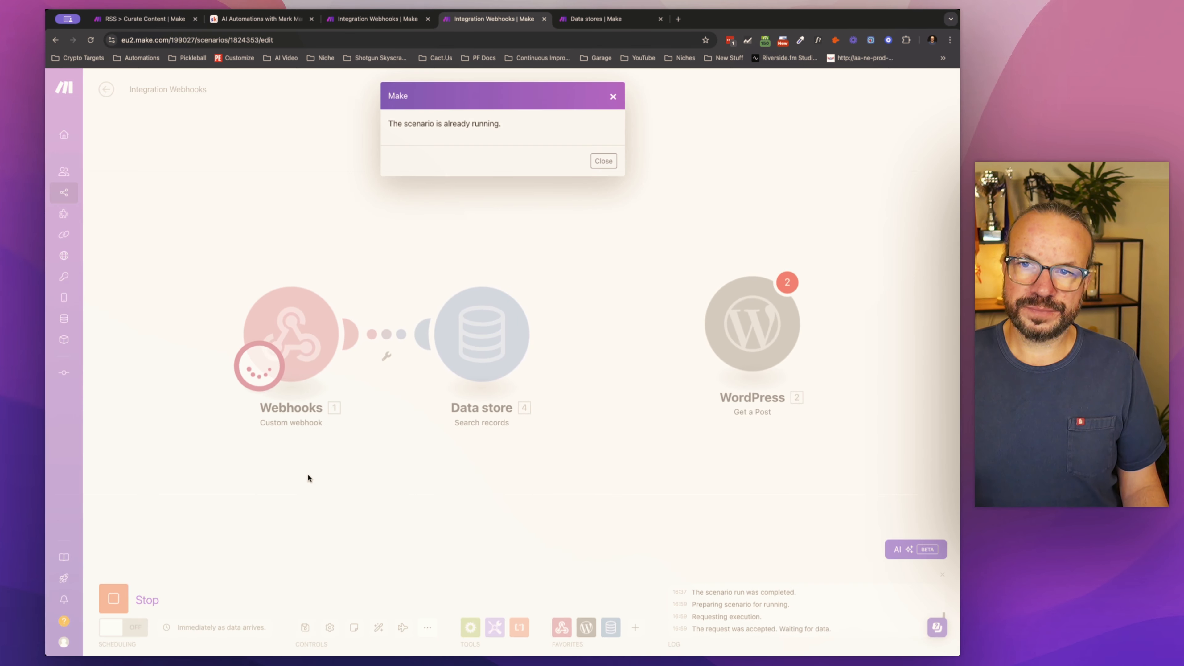
{"action": "left_click", "coordinate": [680, 155]}
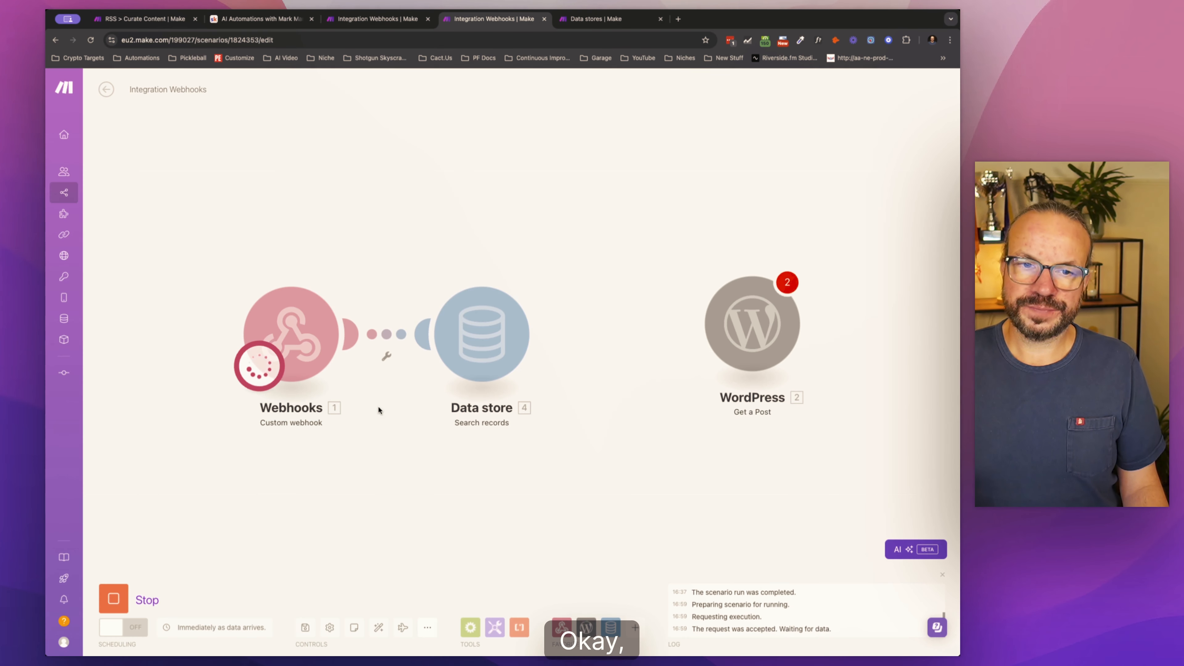
{"action": "left_click", "coordinate": [384, 20]}
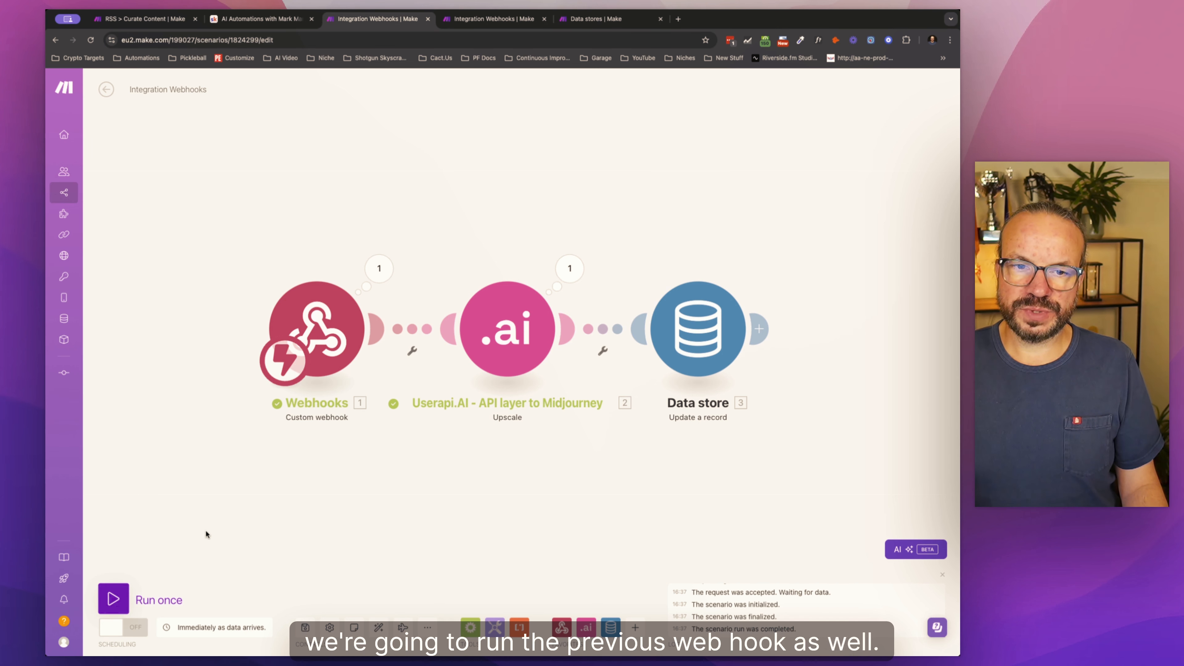
{"action": "left_click", "coordinate": [114, 599]}
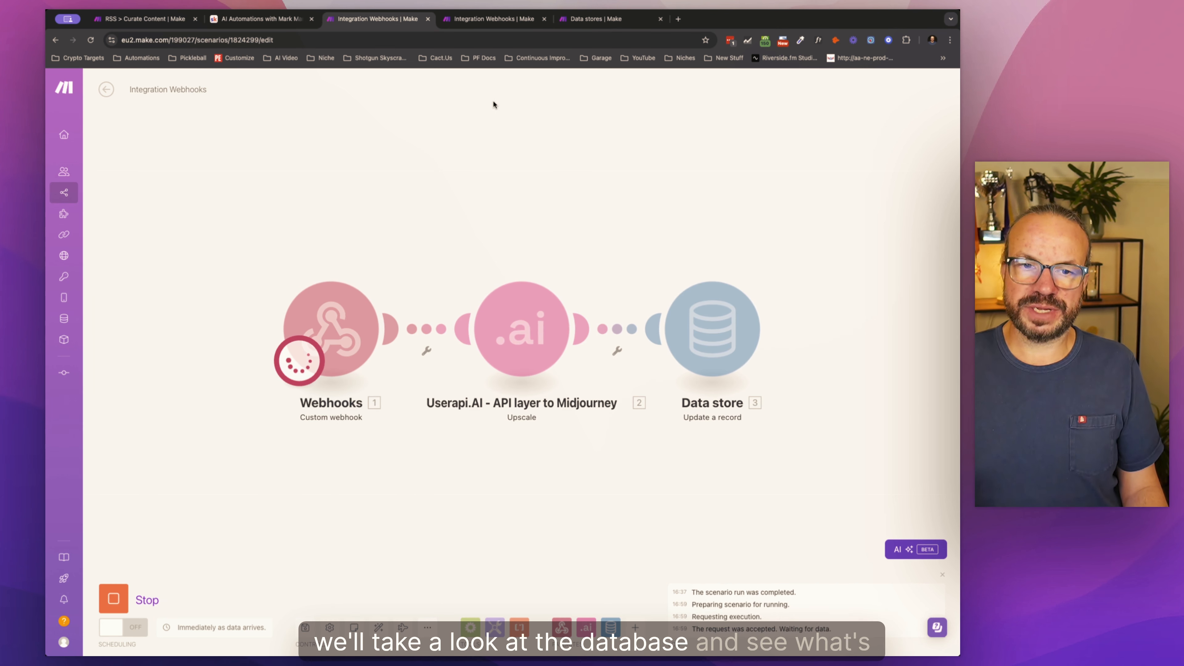
Step: Run the RSS > Curate Content scenario once
{"action": "left_click", "coordinate": [260, 20]}
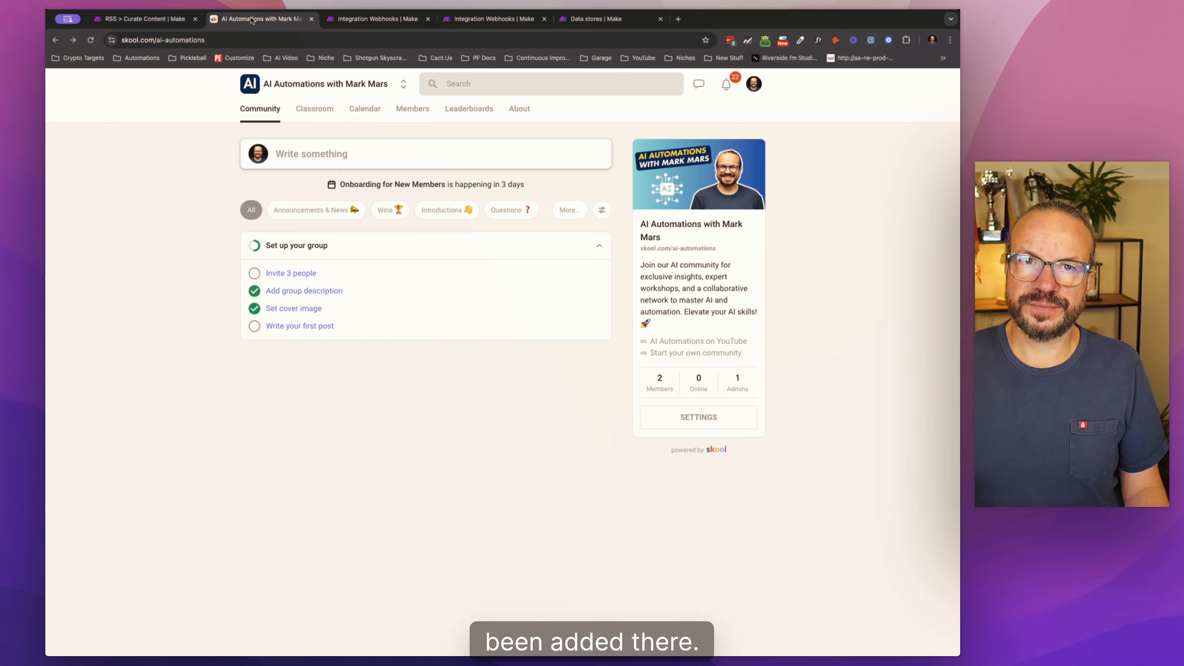
{"action": "left_click", "coordinate": [180, 19]}
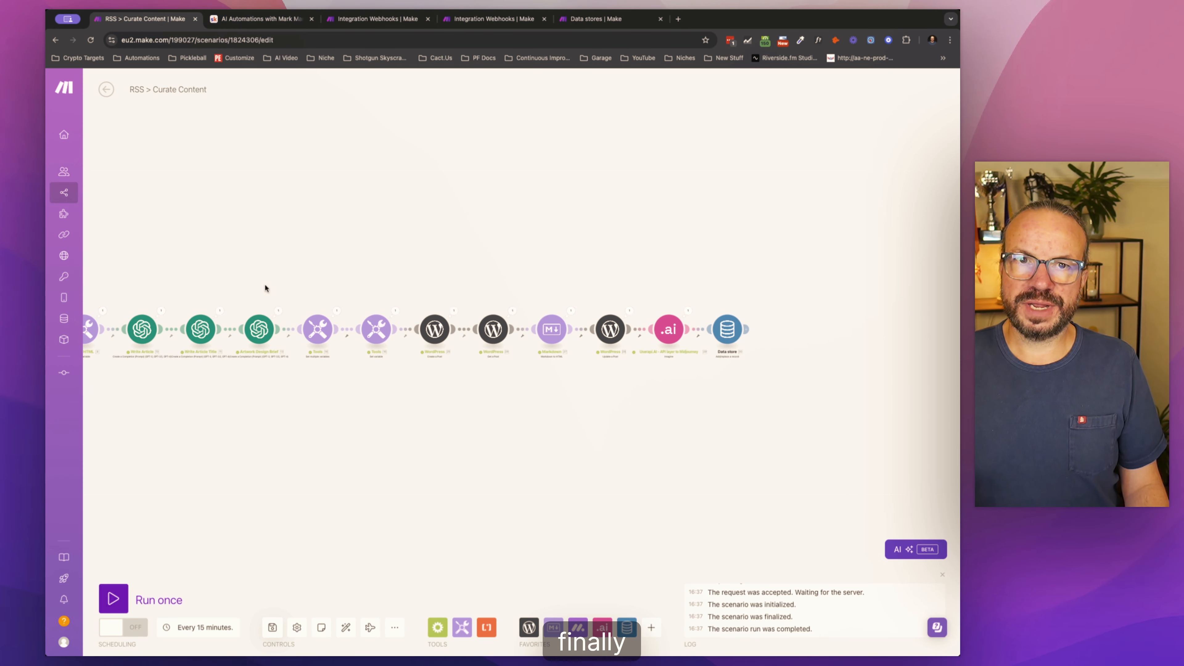
{"action": "left_click_drag", "start_coordinate": [343, 474], "coordinate": [584, 442]}
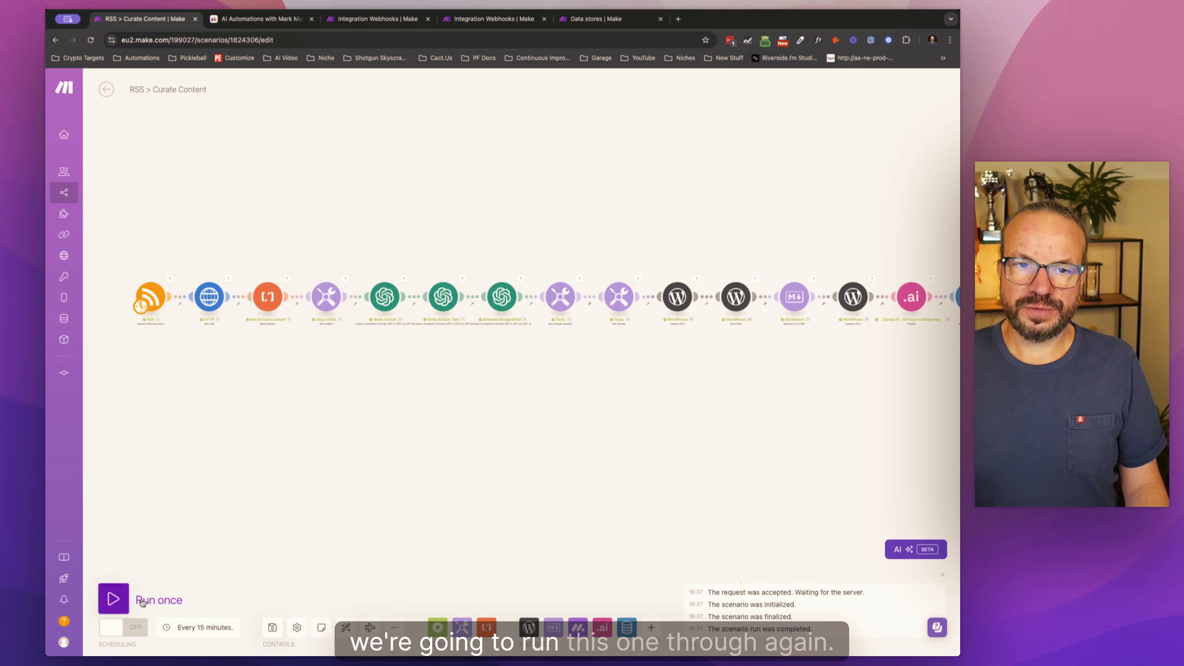
{"action": "left_click", "coordinate": [113, 599]}
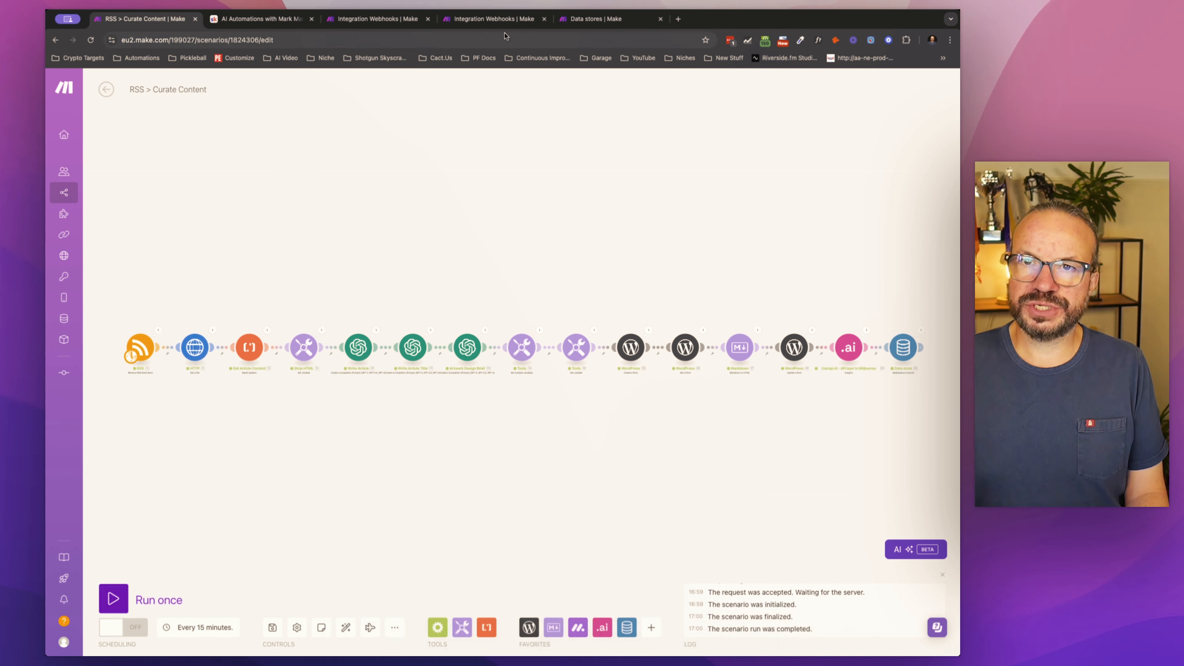
Step: Browse the records of My Midjourney Upscales Database (Skool)
{"action": "left_click", "coordinate": [571, 23]}
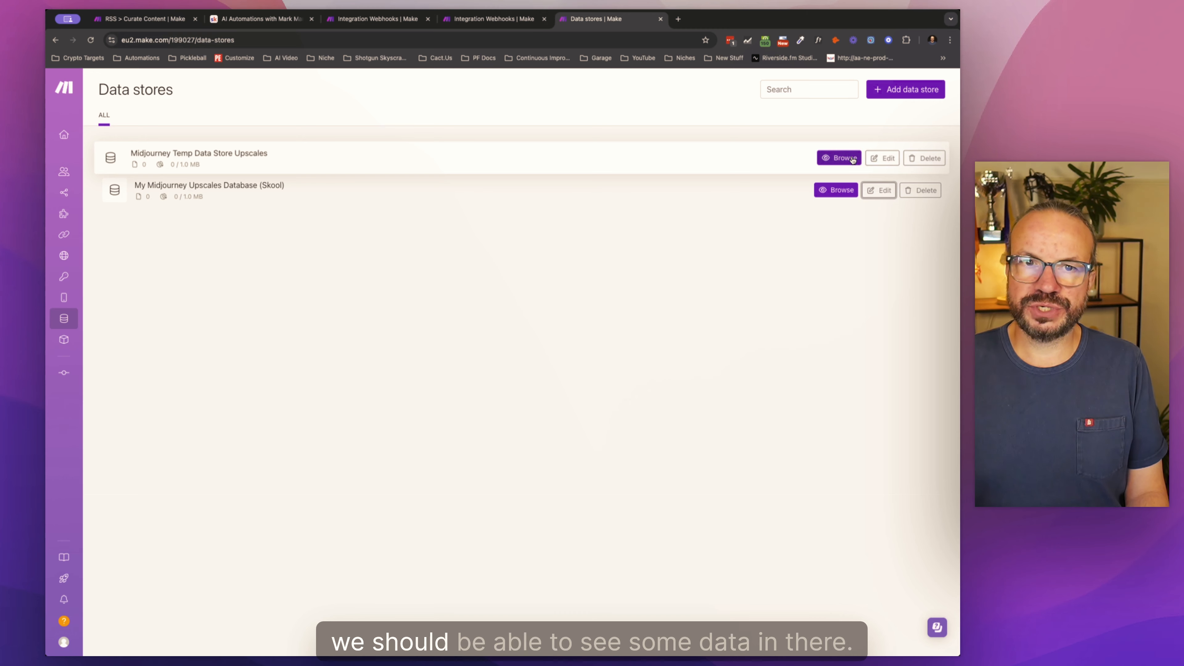
{"action": "left_click", "coordinate": [848, 191]}
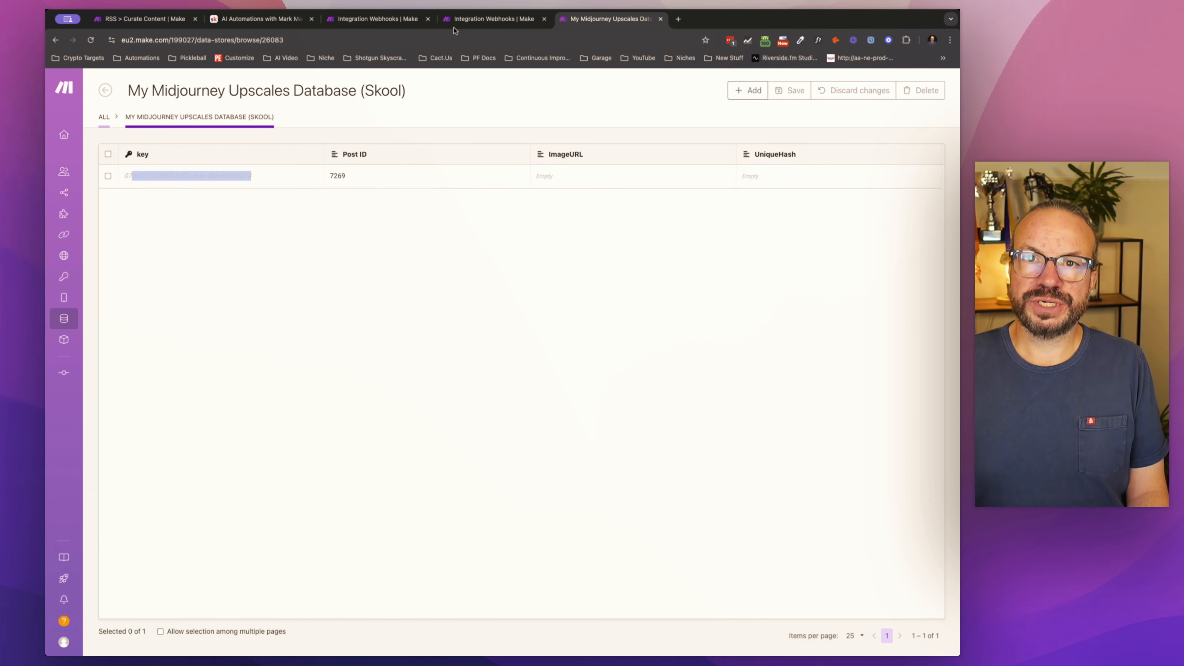
Step: Review the Upscale module's image position setting and the Search records run output in the two Integration Webhooks scenarios
{"action": "left_click", "coordinate": [401, 22]}
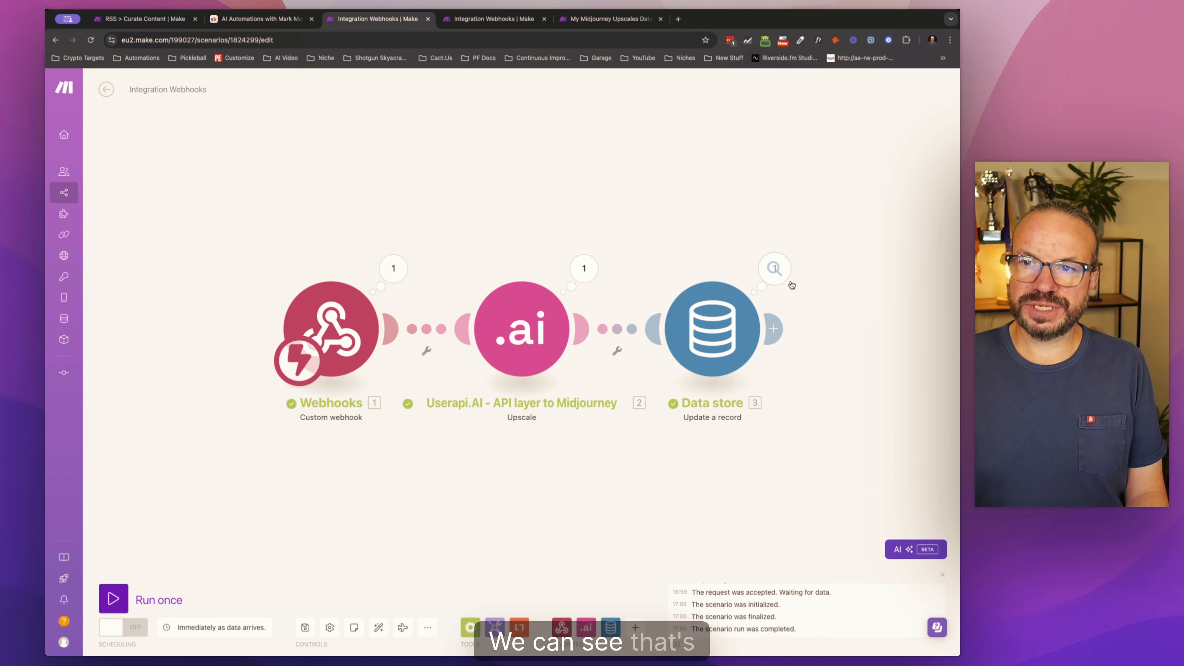
{"action": "left_click", "coordinate": [524, 316]}
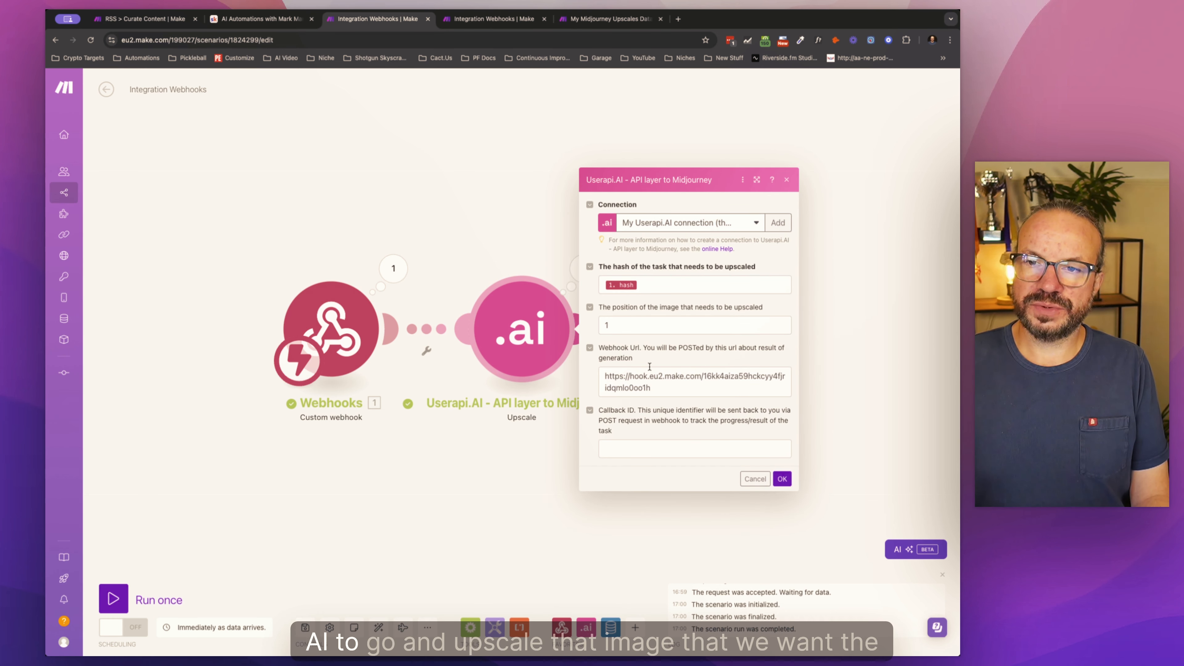
{"action": "left_click", "coordinate": [610, 326]}
{"action": "left_click", "coordinate": [308, 167]}
{"action": "left_click", "coordinate": [483, 25]}
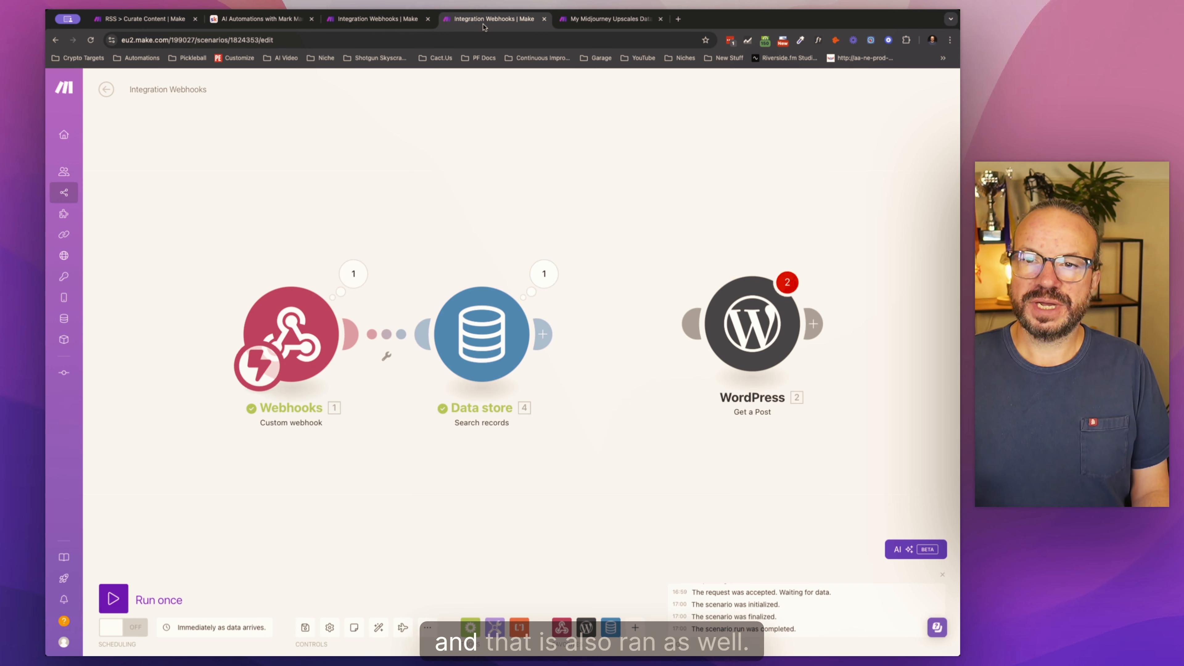
{"action": "left_click", "coordinate": [543, 280]}
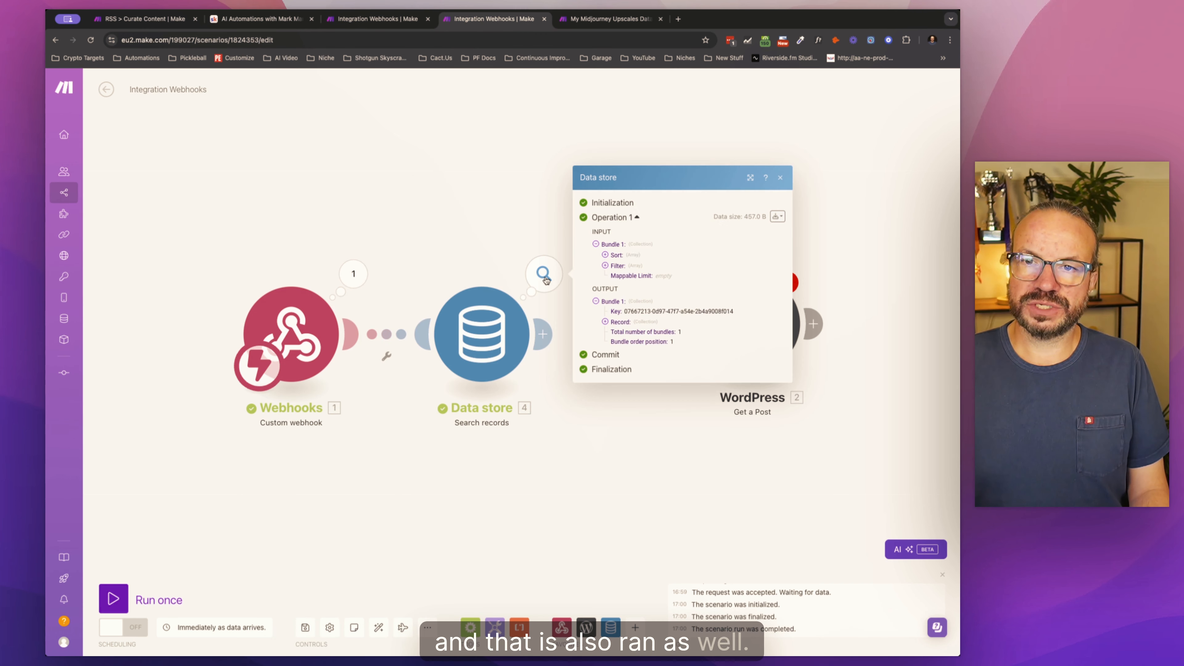
{"action": "left_click", "coordinate": [396, 187]}
Step: Reload the records of My Midjourney Upscales Database (Skool) and open the record's ImageURL in a new browser tab
{"action": "left_click", "coordinate": [579, 20]}
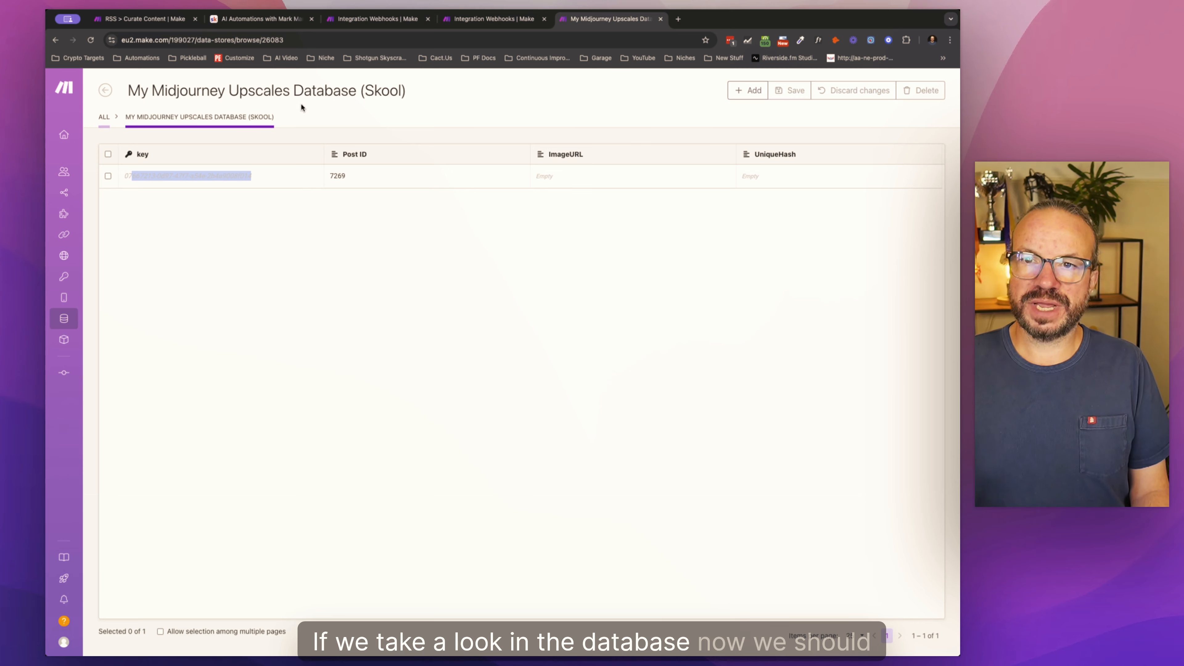
{"action": "left_click", "coordinate": [91, 40]}
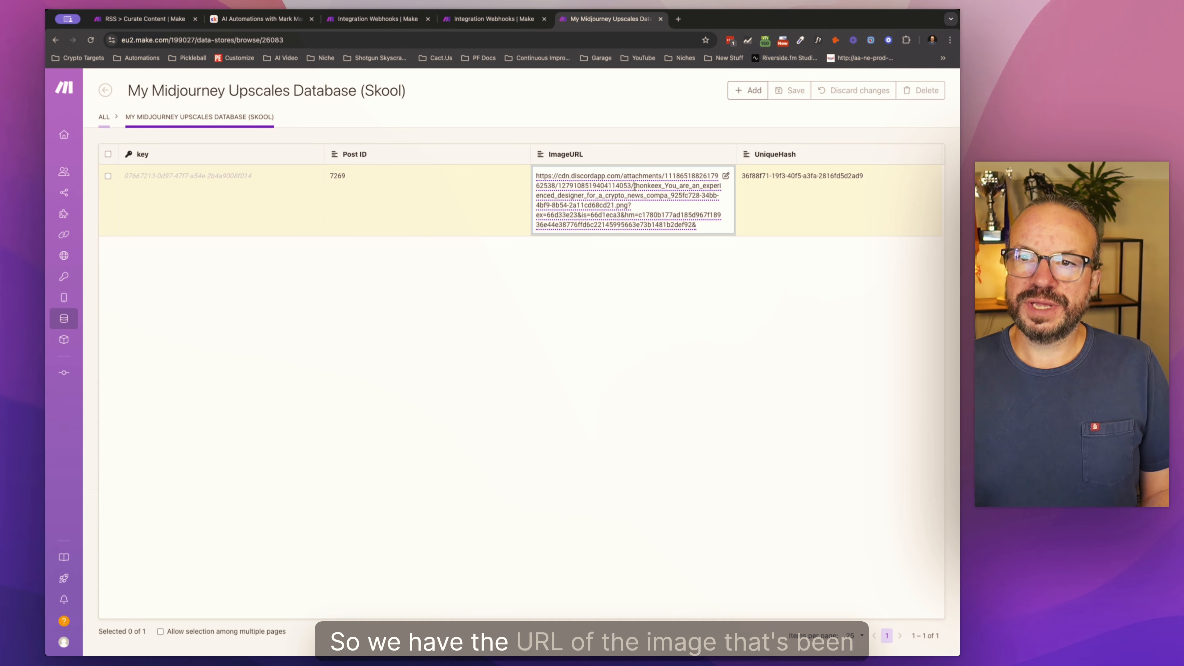
{"action": "left_click", "coordinate": [623, 186]}
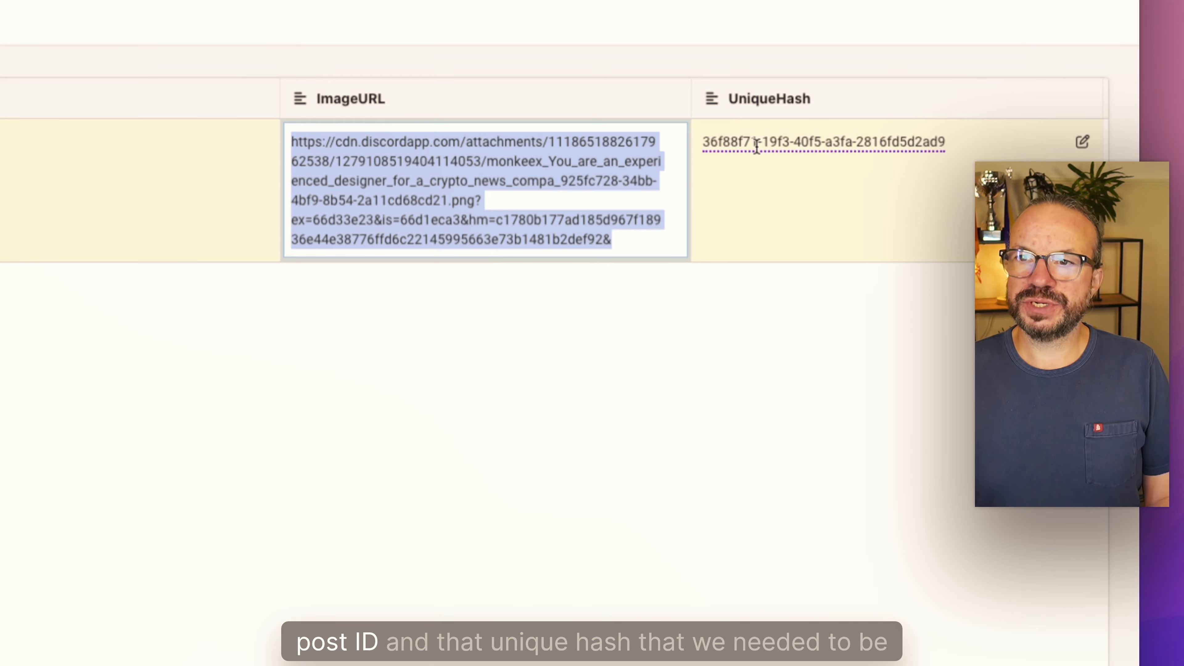
{"action": "left_click", "coordinate": [678, 19]}
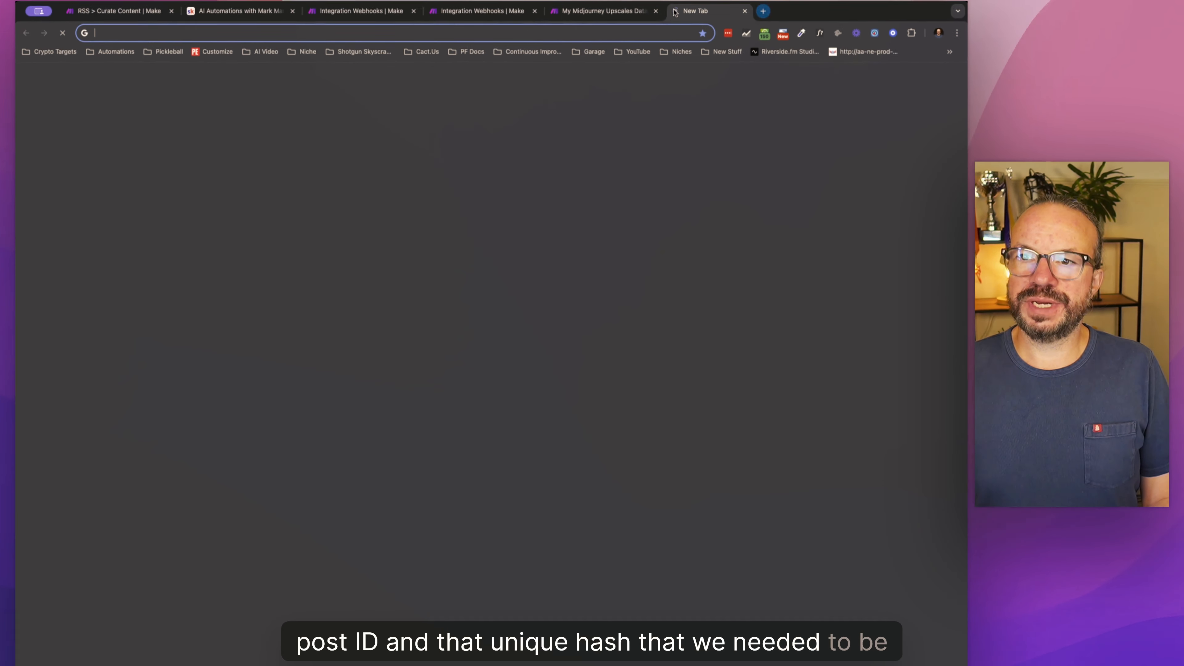
{"action": "key", "text": "super+v"}
{"action": "key", "text": "Return"}
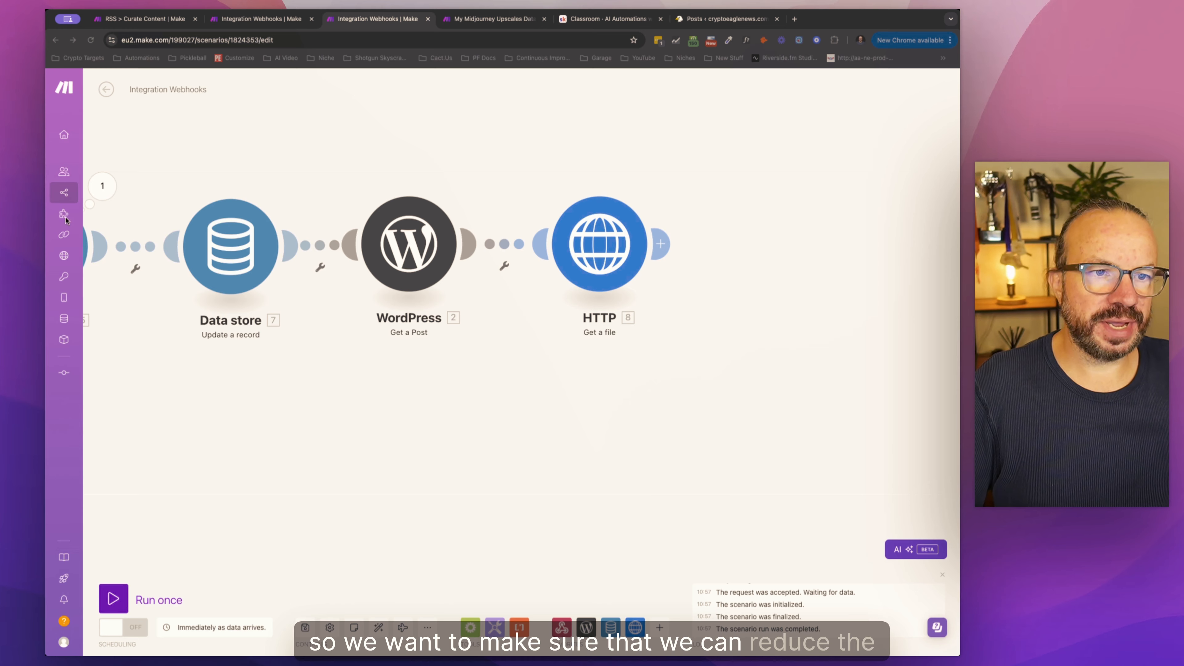
Step: Inspect the custom webhook's last run output and expand its result to check the upscaled image's file size
{"action": "left_click_drag", "start_coordinate": [438, 373], "coordinate": [819, 388]}
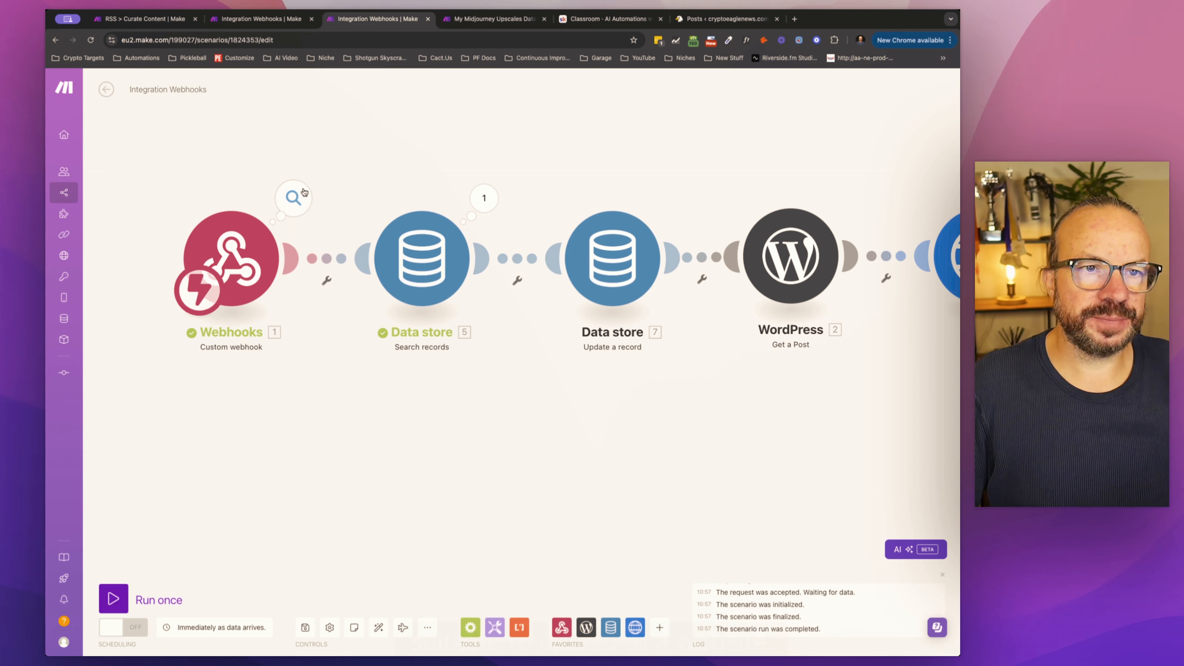
{"action": "left_click", "coordinate": [293, 198]}
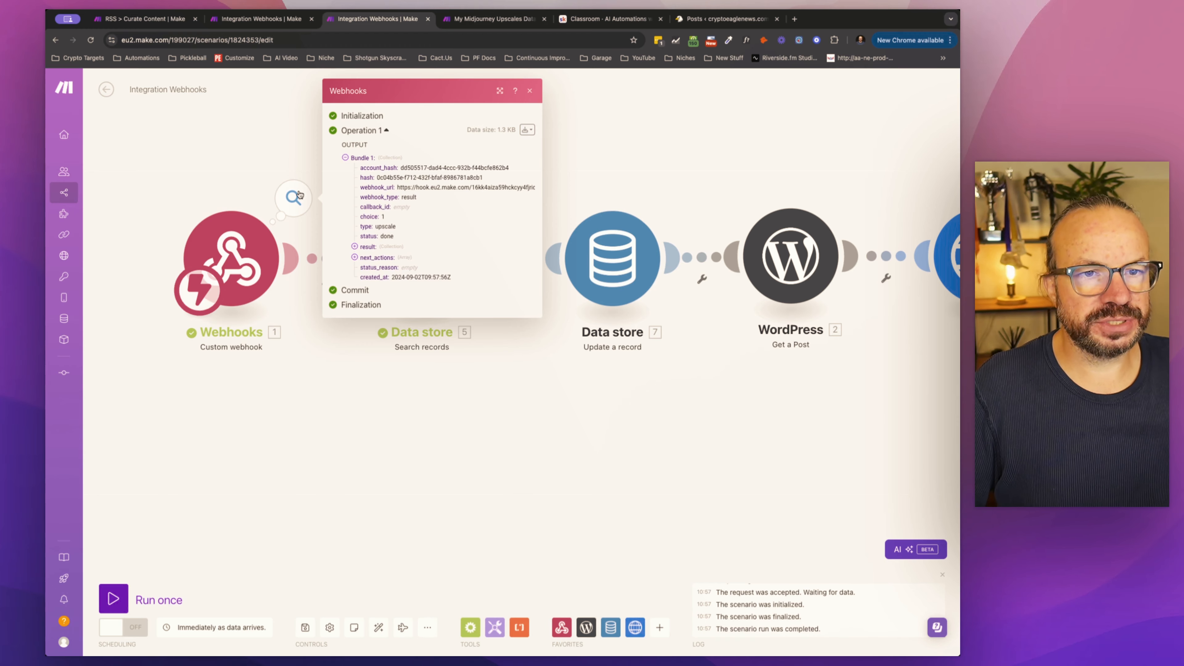
{"action": "left_click", "coordinate": [354, 246]}
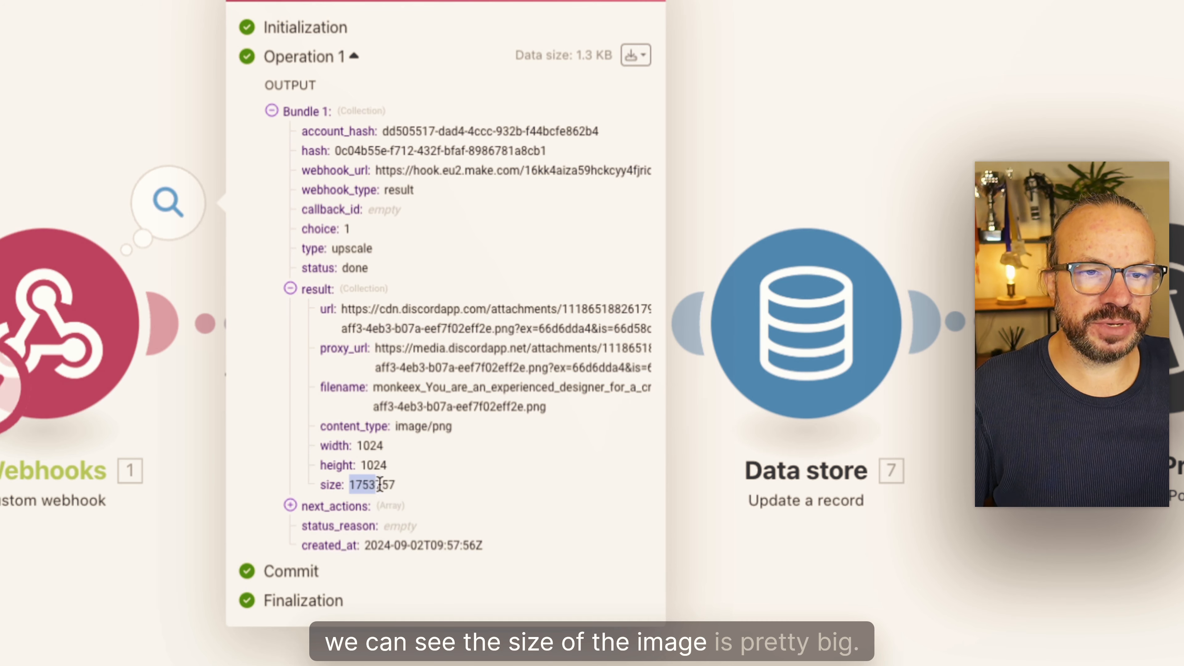
{"action": "left_click_drag", "start_coordinate": [380, 484], "coordinate": [397, 485]}
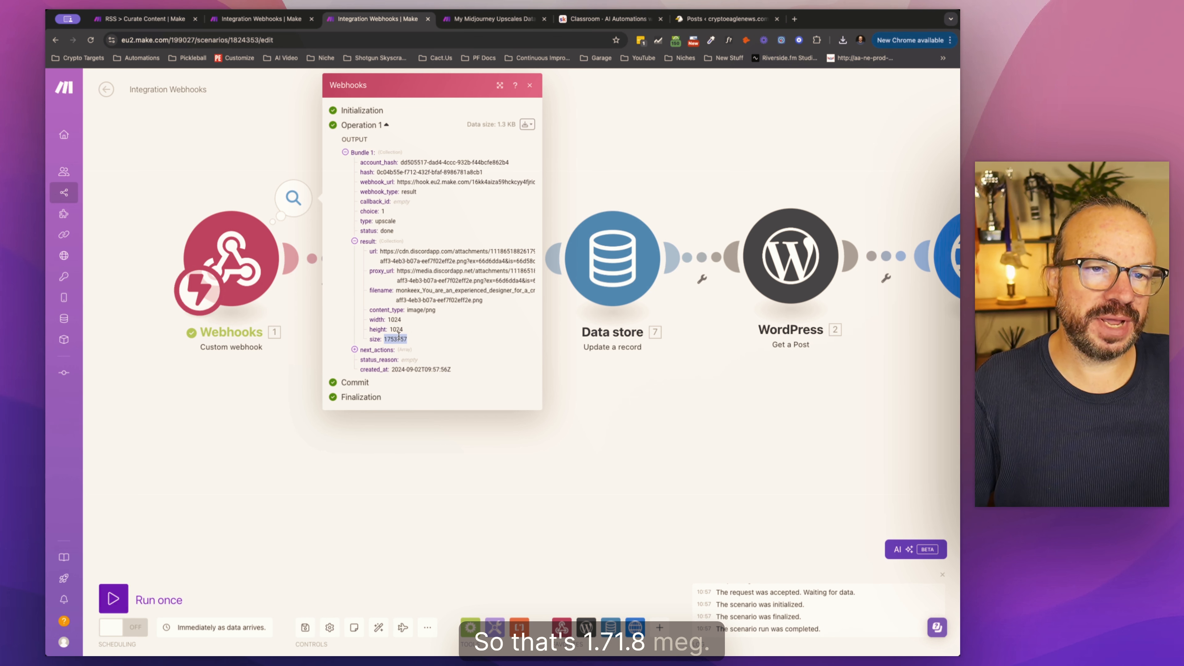
{"action": "left_click_drag", "start_coordinate": [398, 335], "coordinate": [395, 337]}
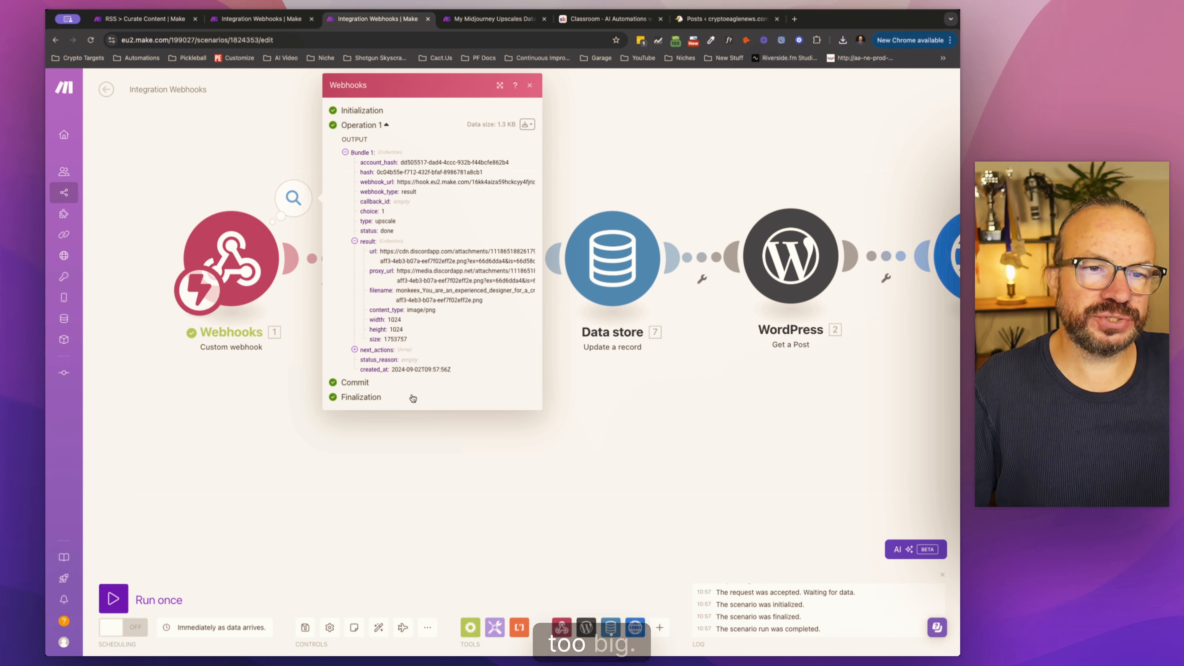
{"action": "left_click", "coordinate": [531, 466]}
Step: Add an Image Resize module after the HTTP Get a file module in the Integration Webhooks scenario
{"action": "left_click_drag", "start_coordinate": [803, 406], "coordinate": [410, 417]}
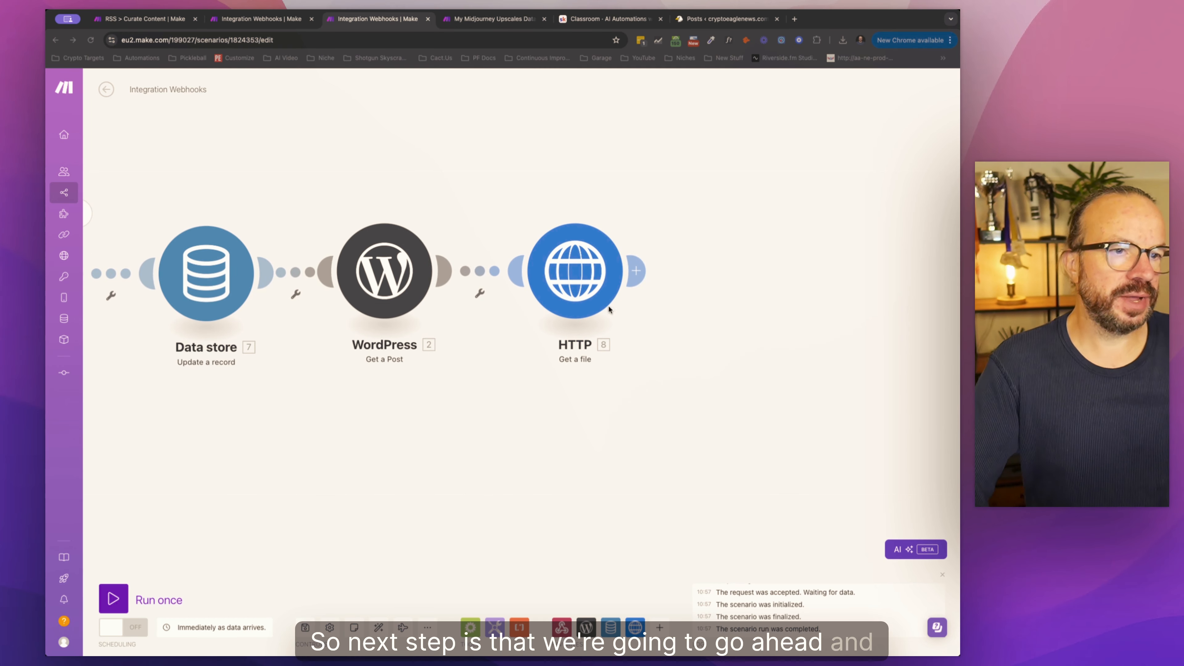
{"action": "left_click", "coordinate": [636, 270]}
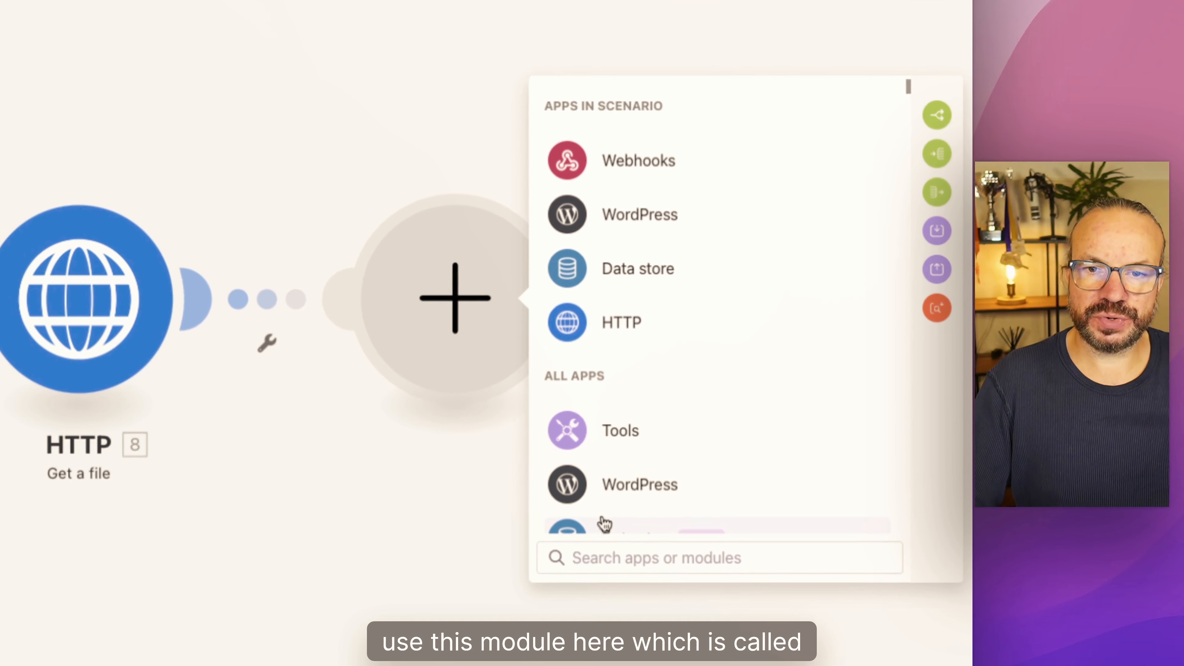
{"action": "type", "text": "imag"}
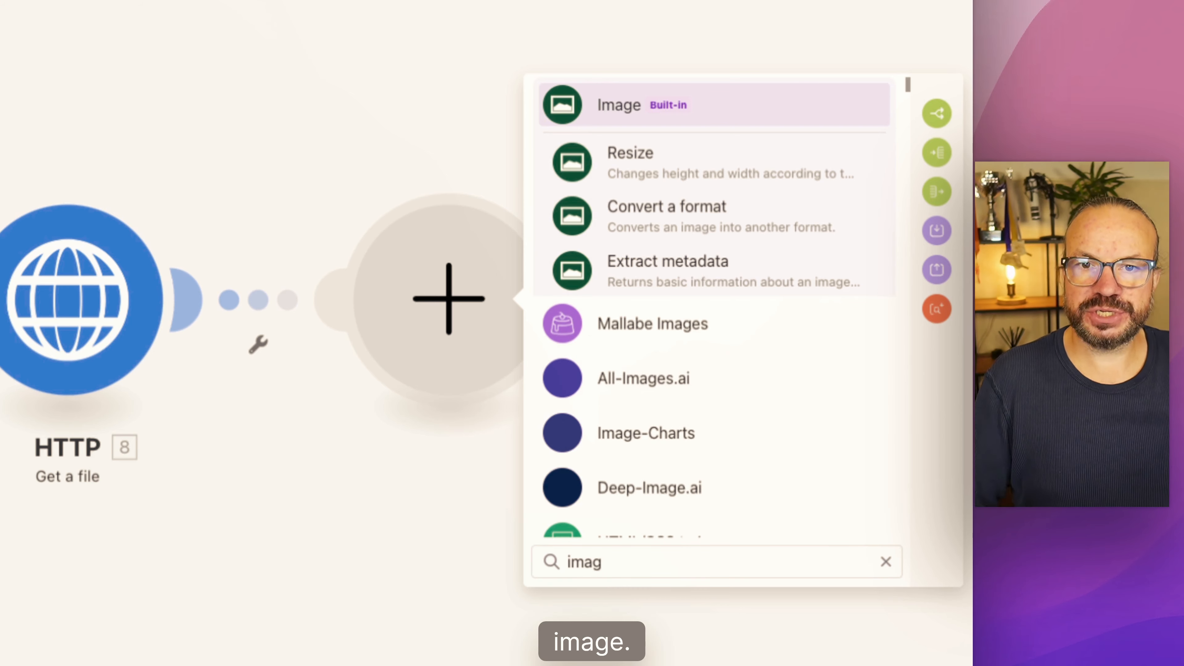
{"action": "left_click", "coordinate": [657, 175]}
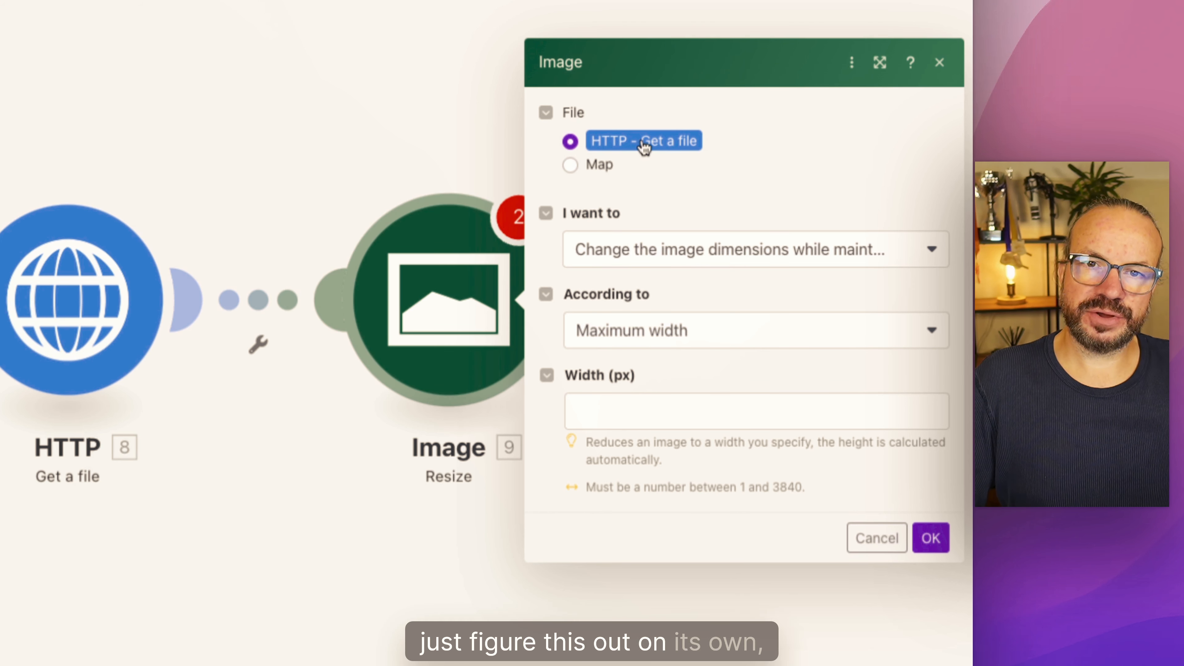
Step: Inspect the Data and File name fields that the Resize module offers when its file source is set to Map
{"action": "left_click", "coordinate": [606, 167]}
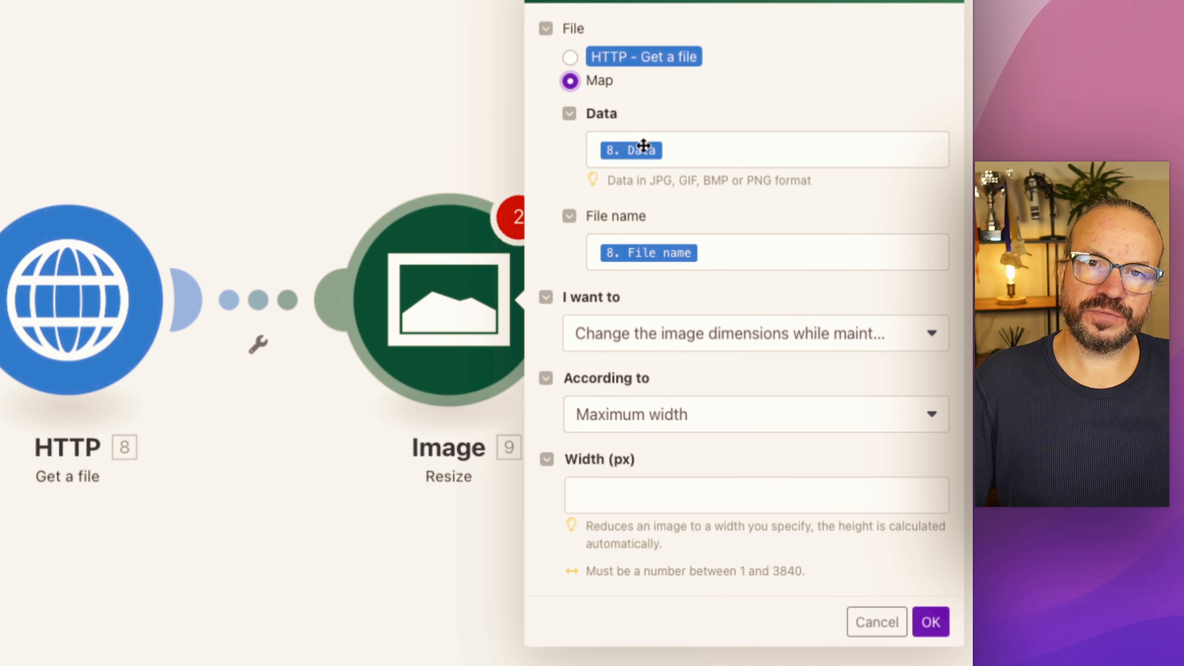
{"action": "left_click", "coordinate": [769, 158]}
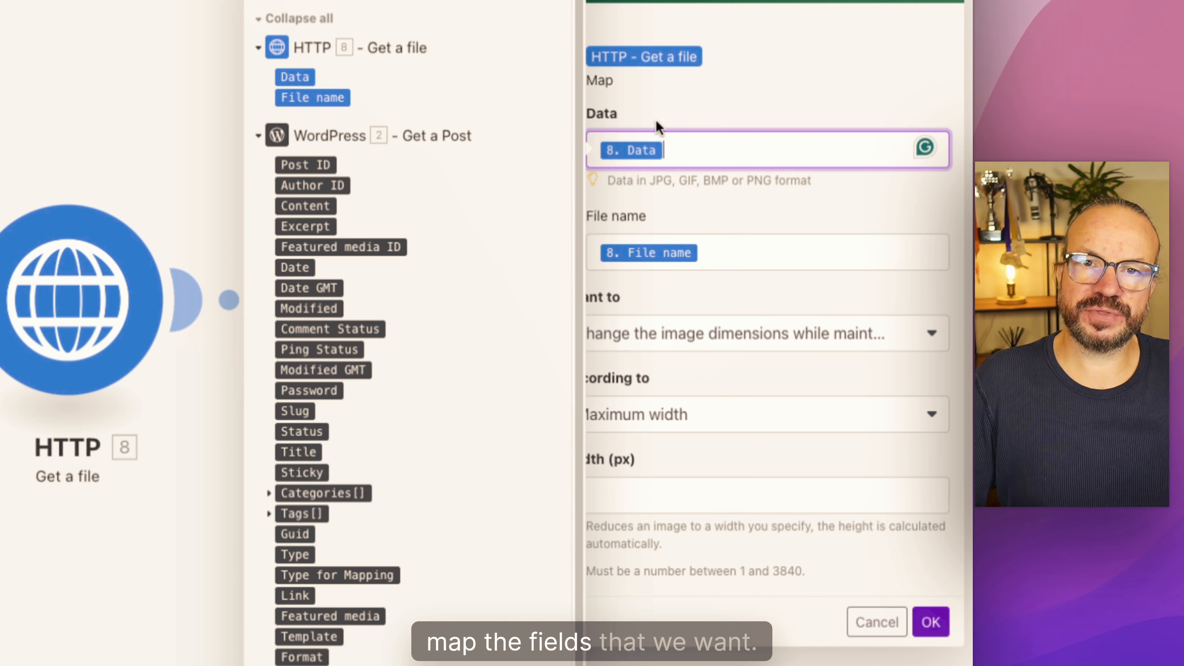
{"action": "left_click", "coordinate": [718, 257]}
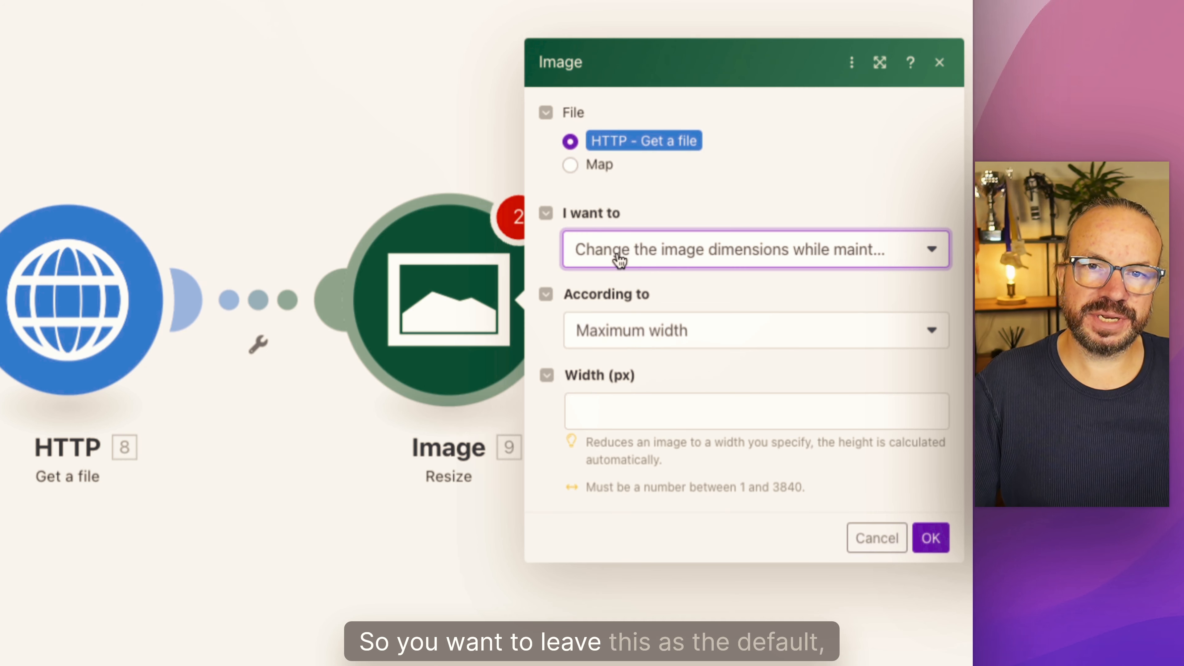
Step: Review the resize options, keeping the dimension change that maintains the height/width ratio, according to Maximum width
{"action": "left_click", "coordinate": [619, 256]}
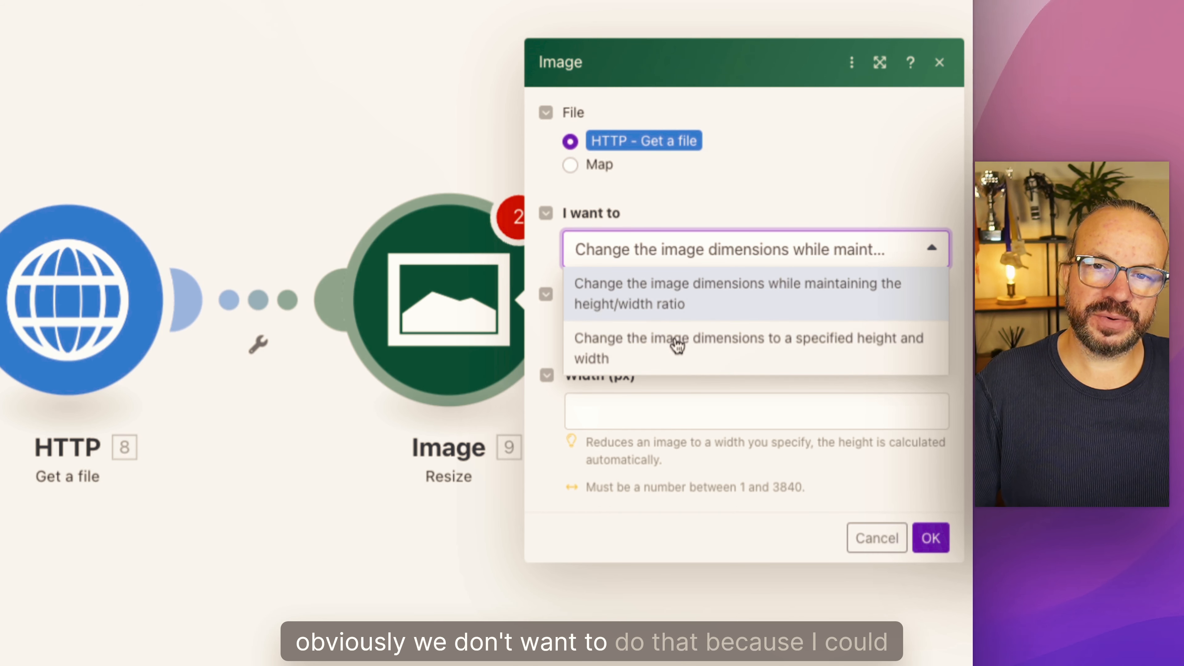
{"action": "left_click", "coordinate": [684, 295]}
{"action": "left_click", "coordinate": [695, 264]}
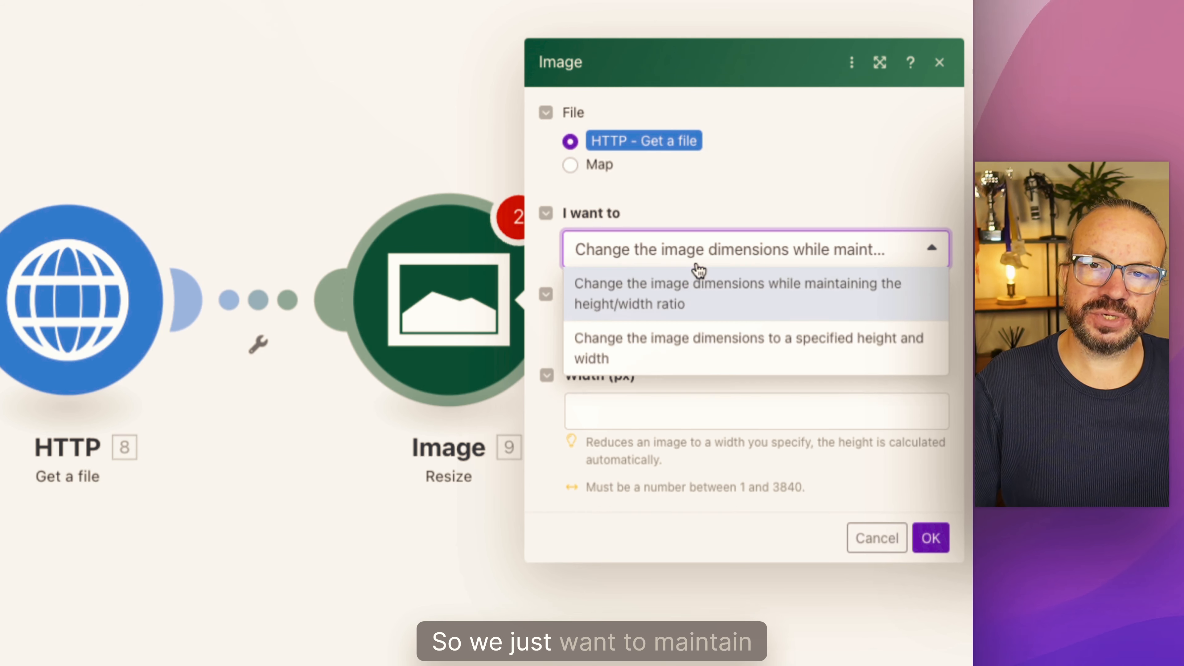
{"action": "left_click", "coordinate": [697, 273]}
{"action": "left_click", "coordinate": [692, 260]}
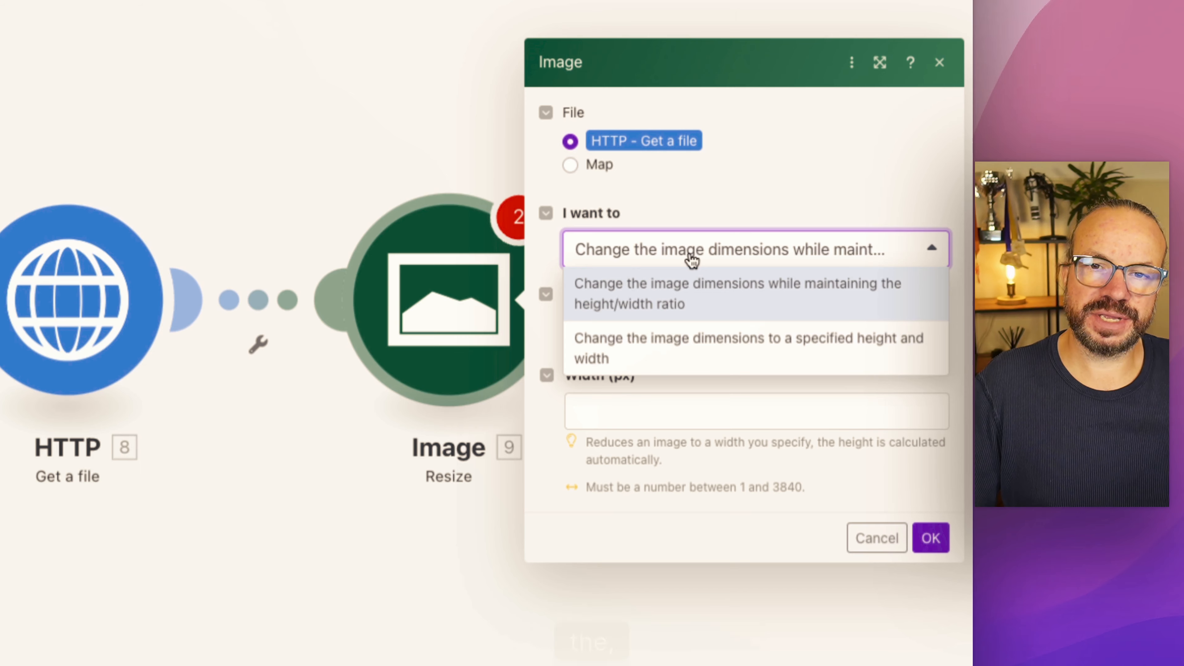
{"action": "left_click", "coordinate": [692, 260]}
{"action": "left_click", "coordinate": [674, 333]}
{"action": "left_click", "coordinate": [674, 336]}
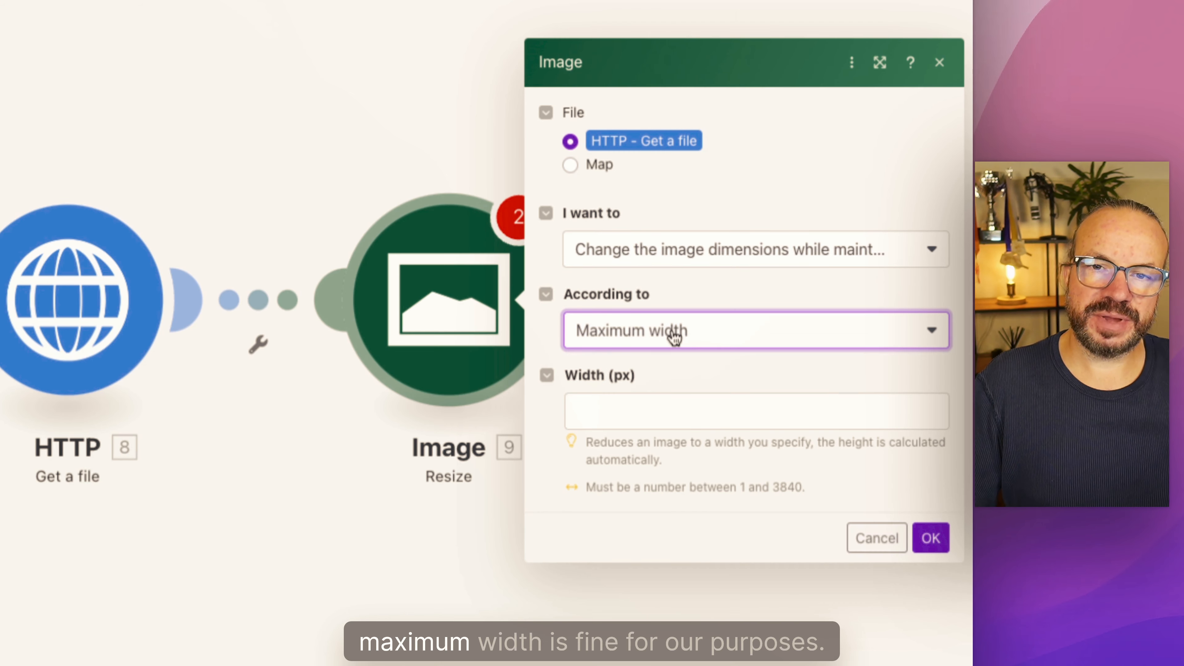
Step: Set the Resize module's maximum width to 600 px
{"action": "left_click", "coordinate": [637, 402]}
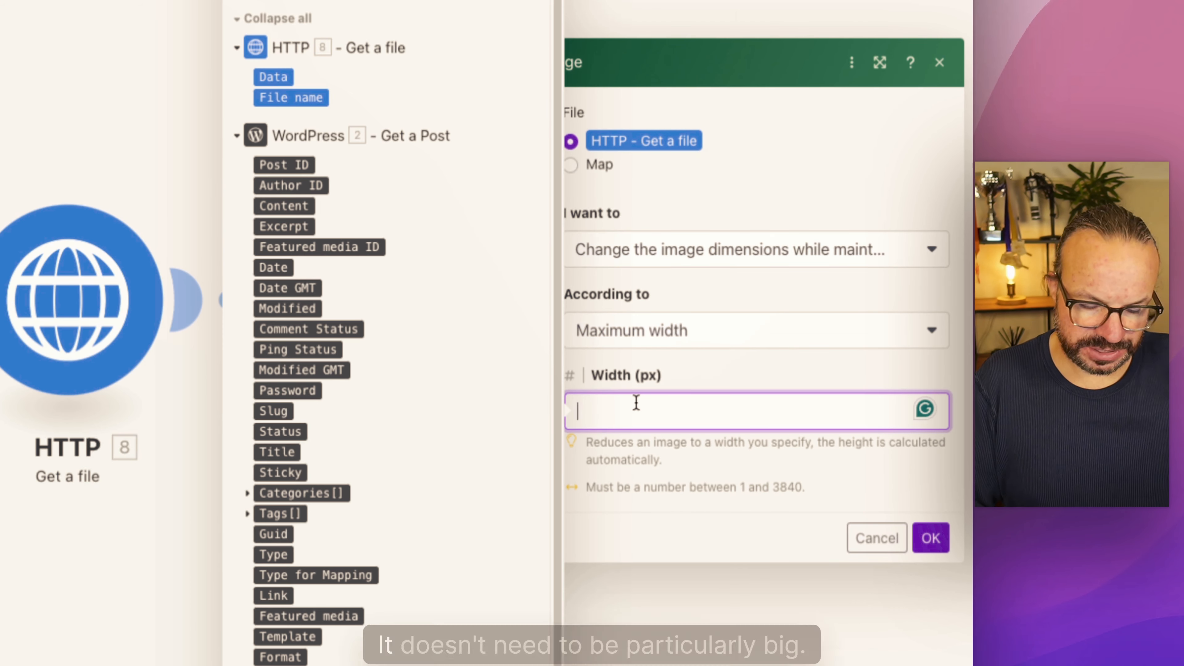
{"action": "type", "text": "600"}
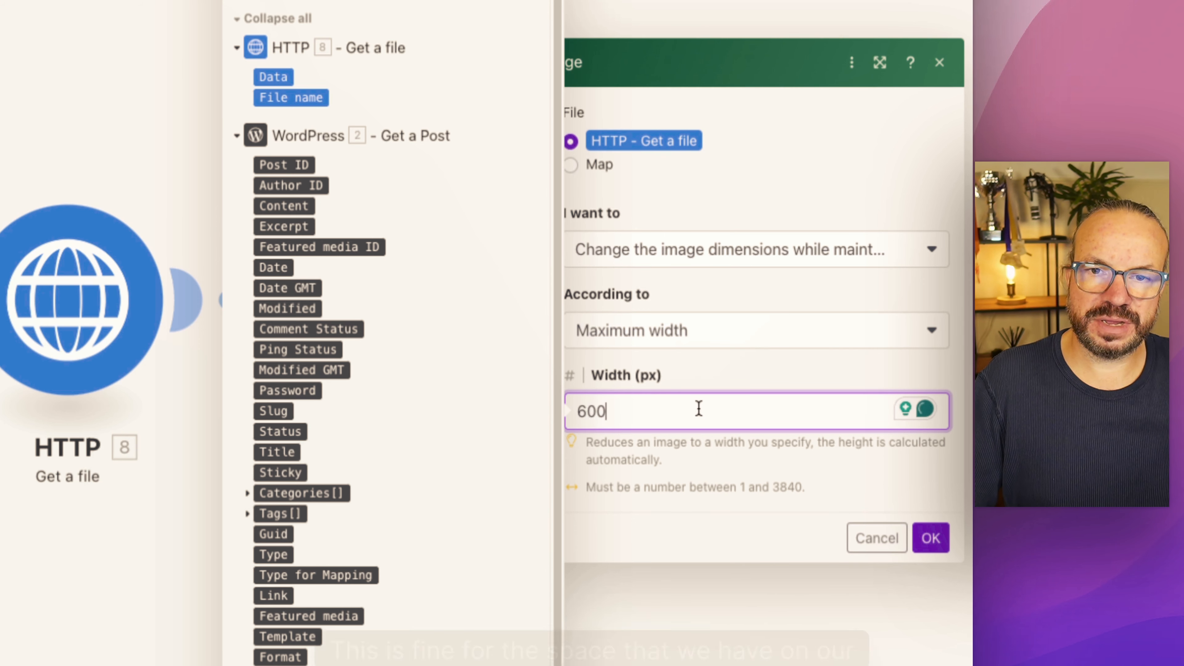
{"action": "left_click", "coordinate": [691, 455]}
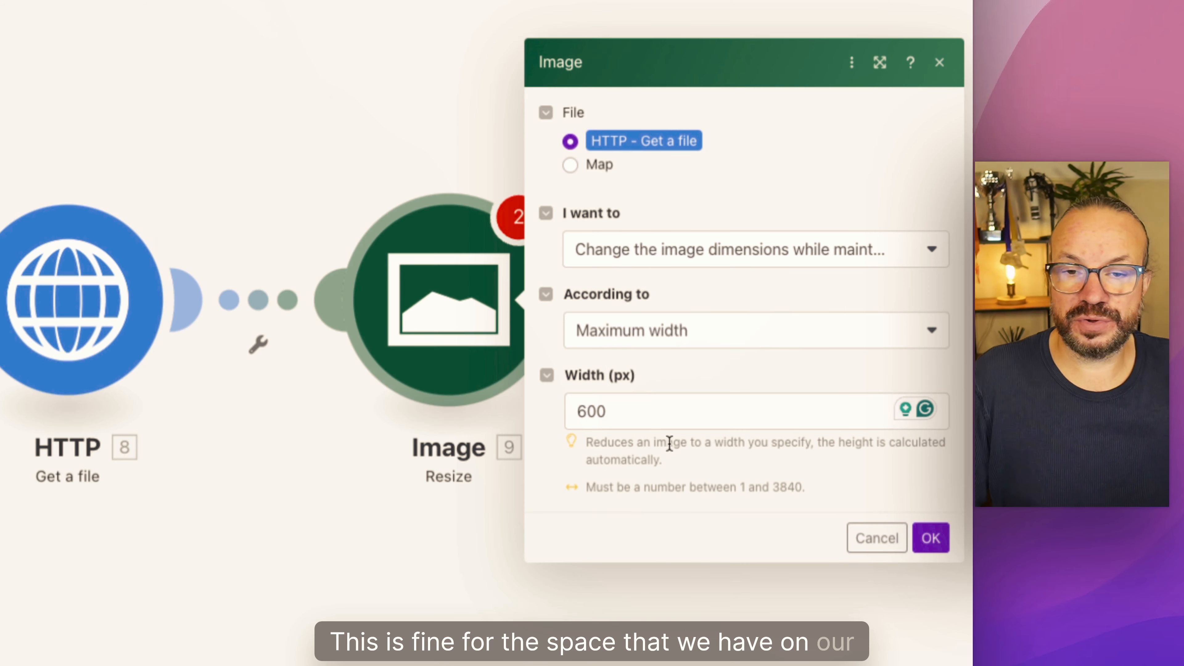
{"action": "left_click", "coordinate": [634, 417]}
{"action": "left_click", "coordinate": [677, 452]}
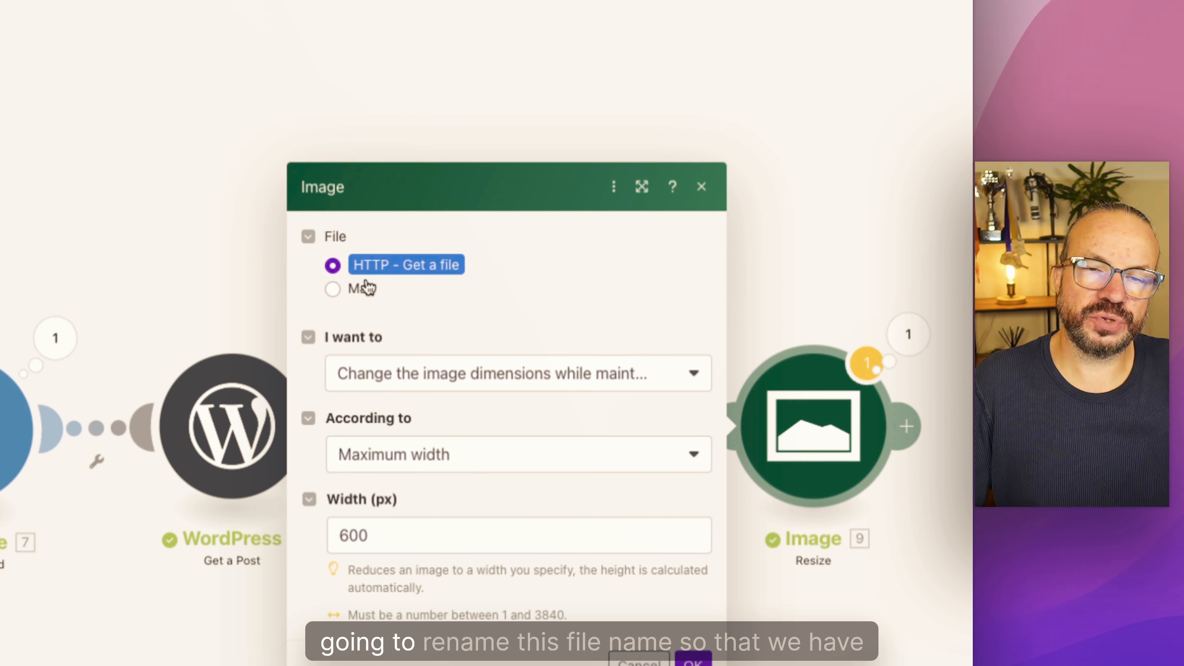
Step: Switch the Resize module's file source to Map and set the file name to the WordPress Post ID followed by .png
{"action": "left_click", "coordinate": [367, 288]}
{"action": "left_click", "coordinate": [441, 269]}
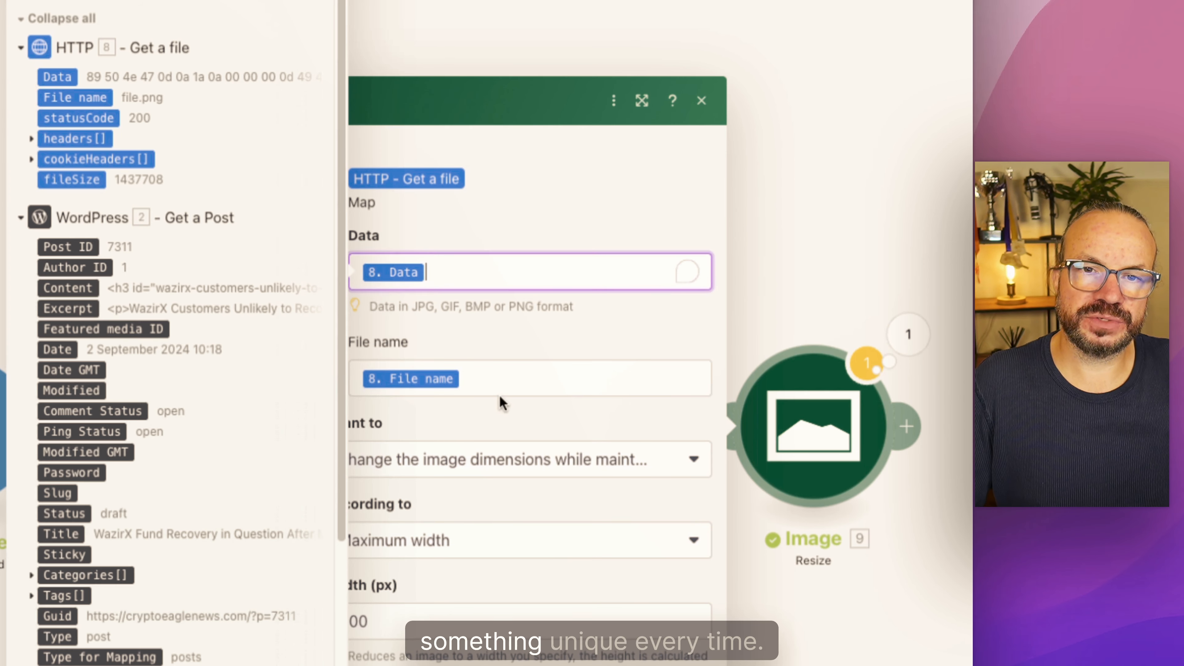
{"action": "left_click", "coordinate": [489, 380]}
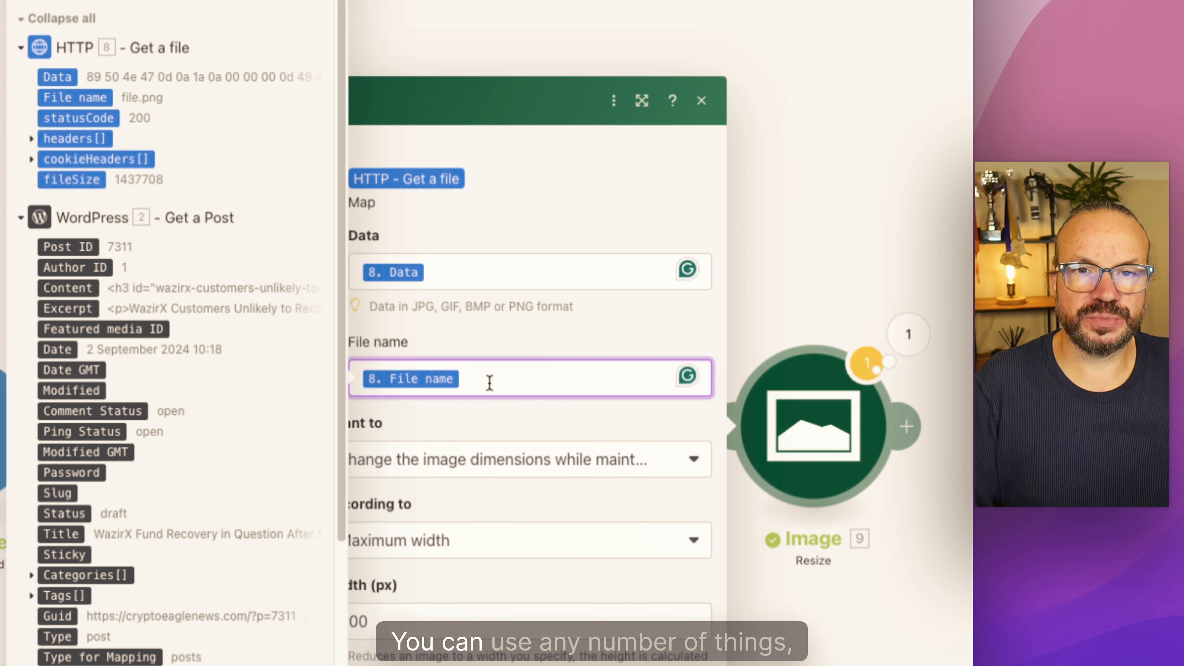
{"action": "key", "text": "BackSpace"}
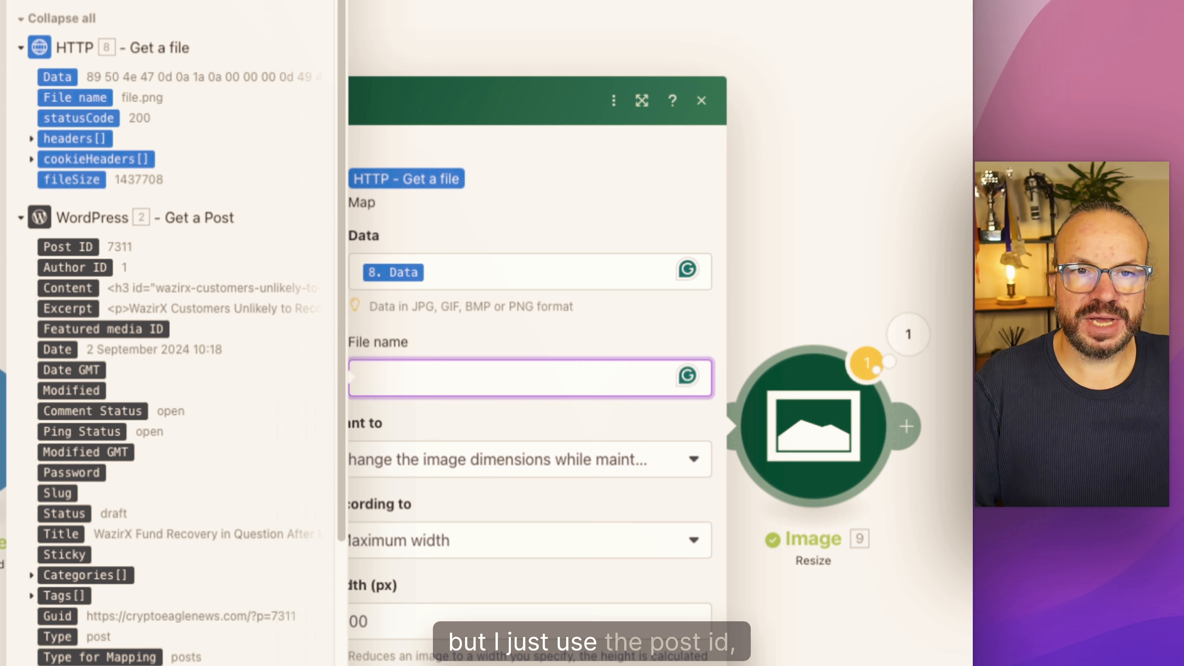
{"action": "left_click", "coordinate": [63, 245]}
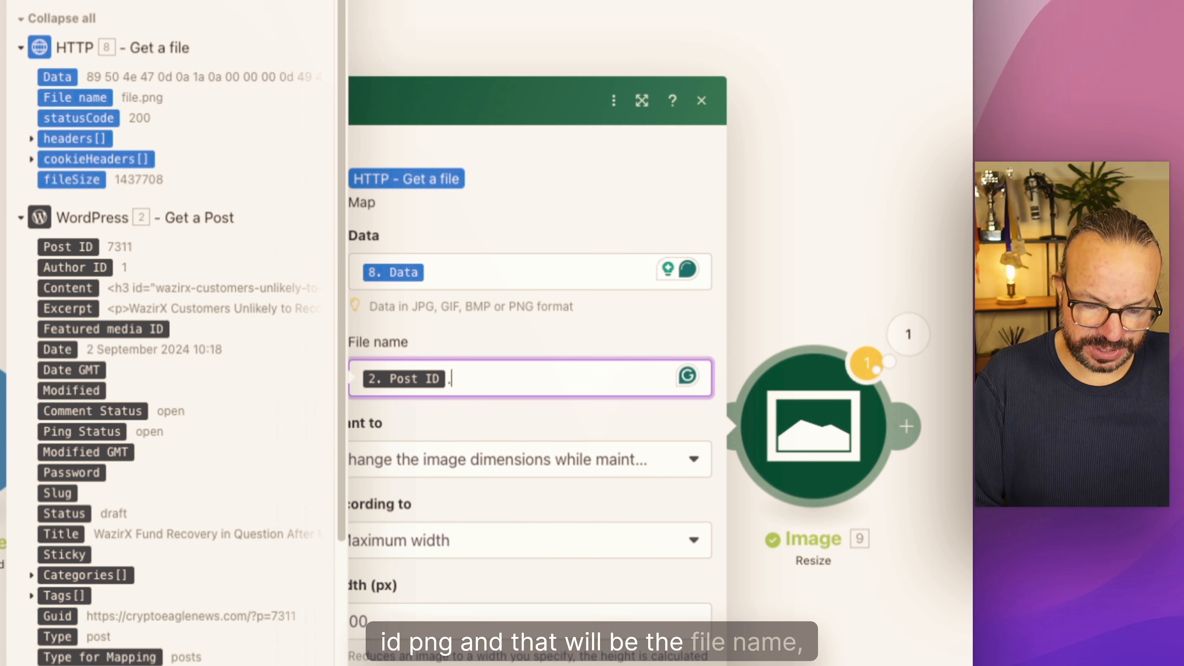
{"action": "type", "text": ".png"}
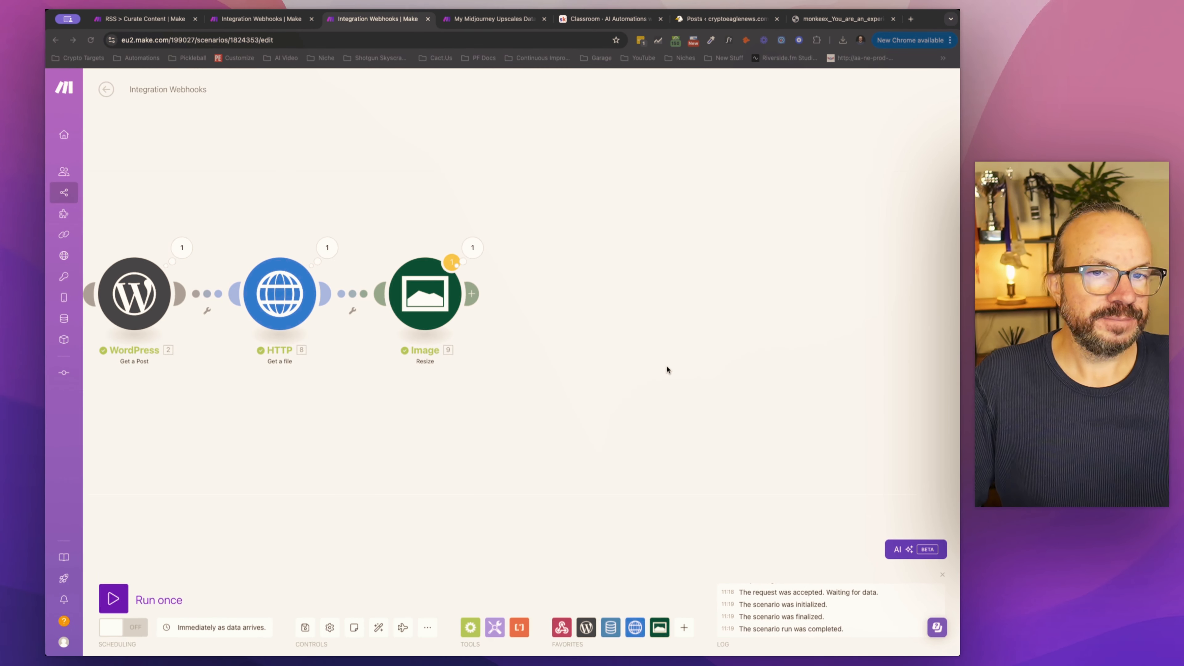
Step: Add a Mallabe Images Compress an Image module after the Image Resize module
{"action": "left_click", "coordinate": [473, 294]}
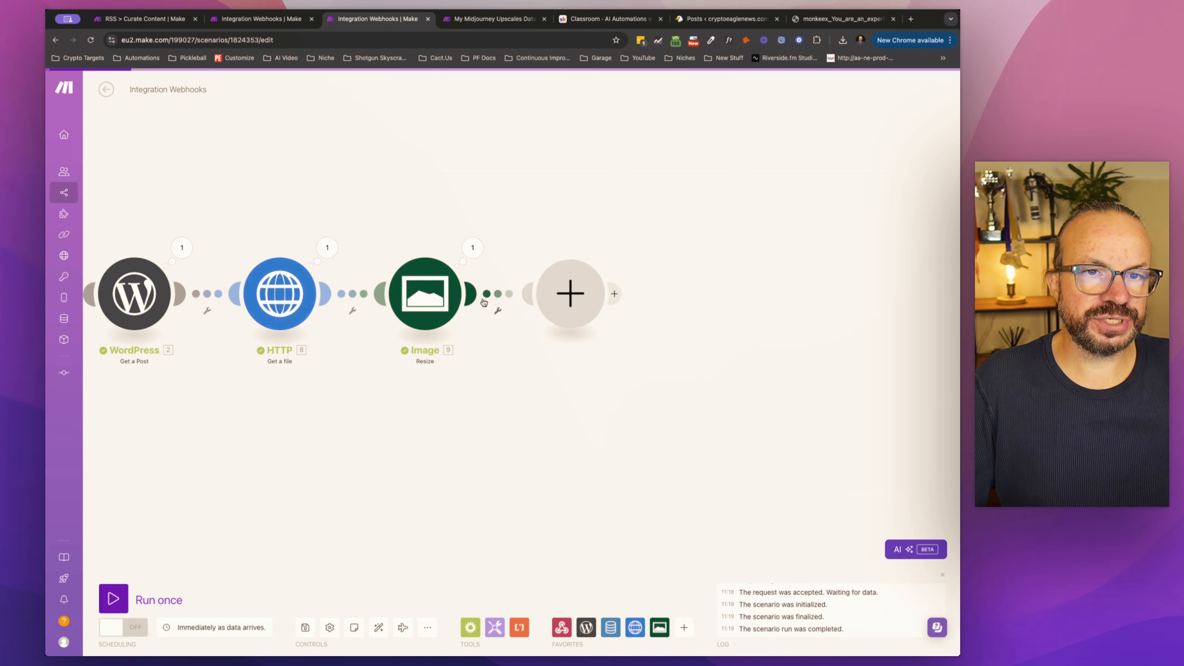
{"action": "type", "text": "mal"}
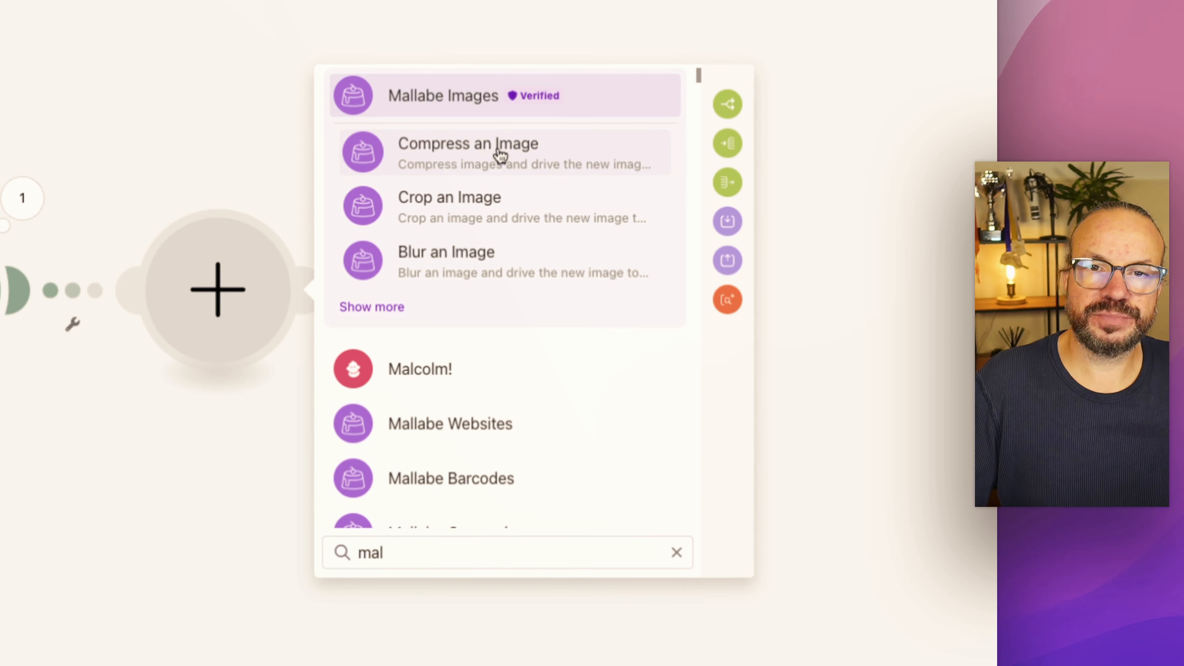
{"action": "left_click", "coordinate": [502, 154]}
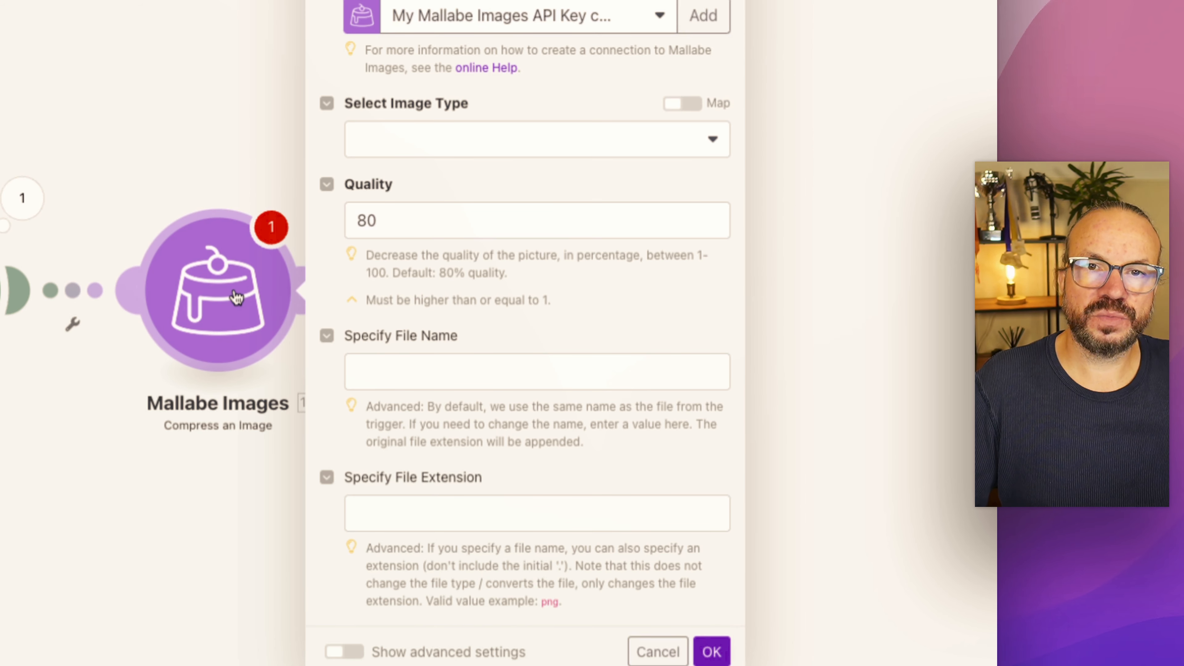
Step: Set the Compress an Image module's image type to Image URL and open the Image URL field for mapping
{"action": "left_click", "coordinate": [424, 151]}
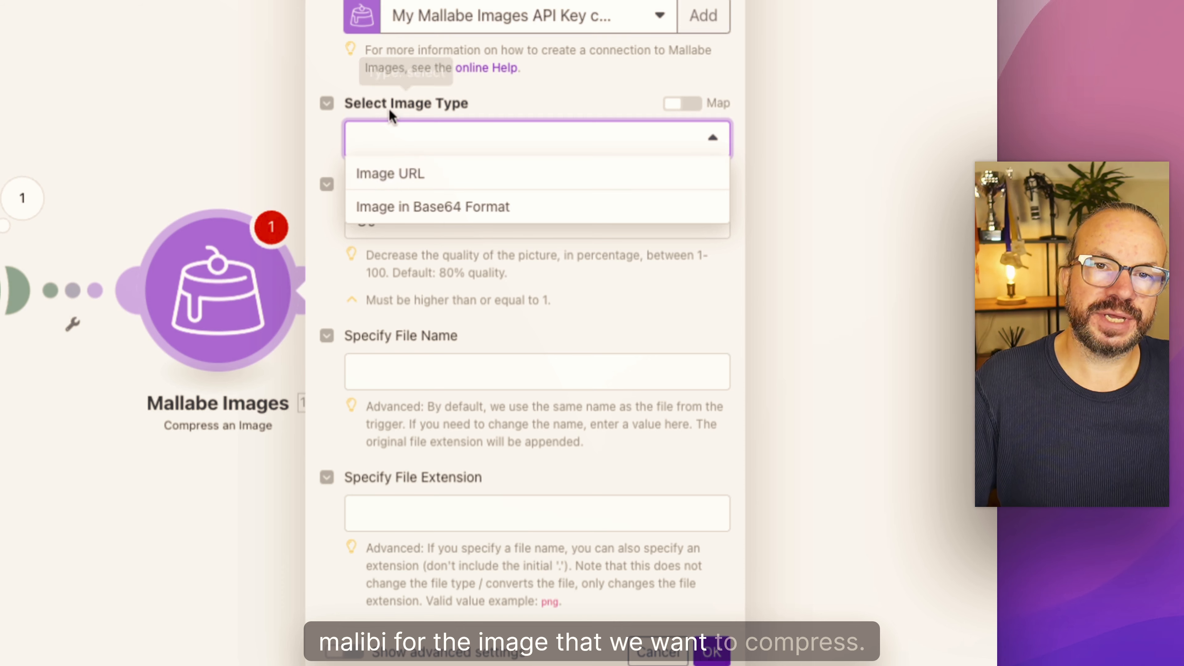
{"action": "left_click", "coordinate": [406, 175]}
{"action": "left_click", "coordinate": [489, 170]}
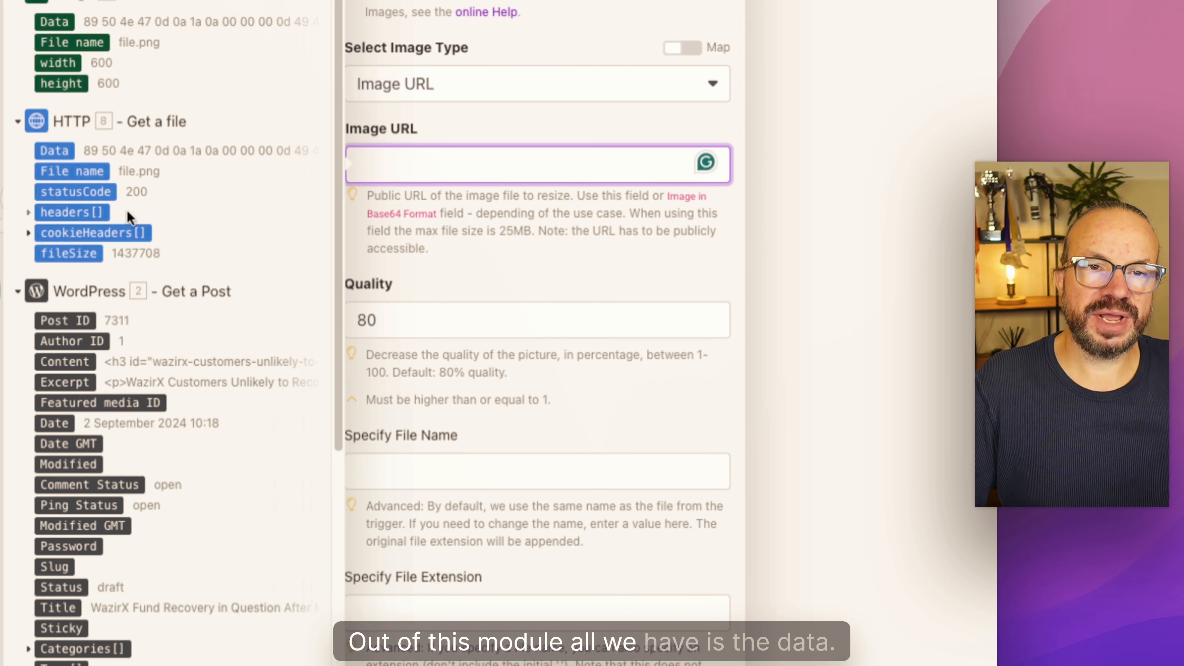
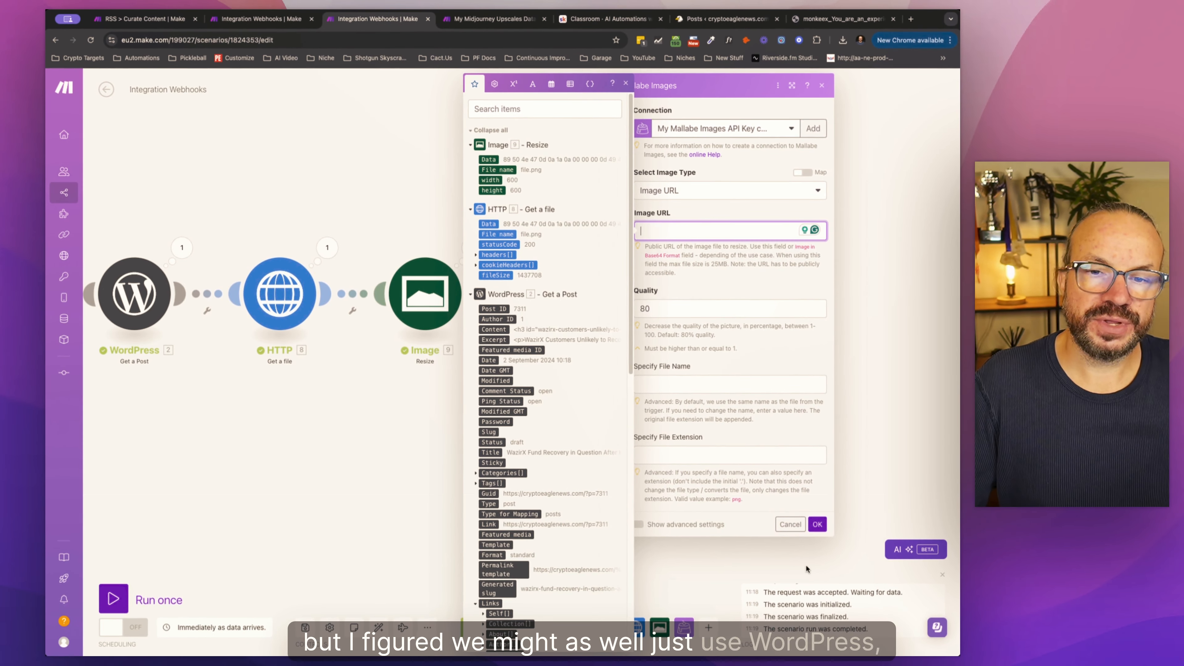
Step: Close the Compress an Image settings and spread the Resize and Mallabe Images modules out to make room in the flow
{"action": "left_click", "coordinate": [745, 603]}
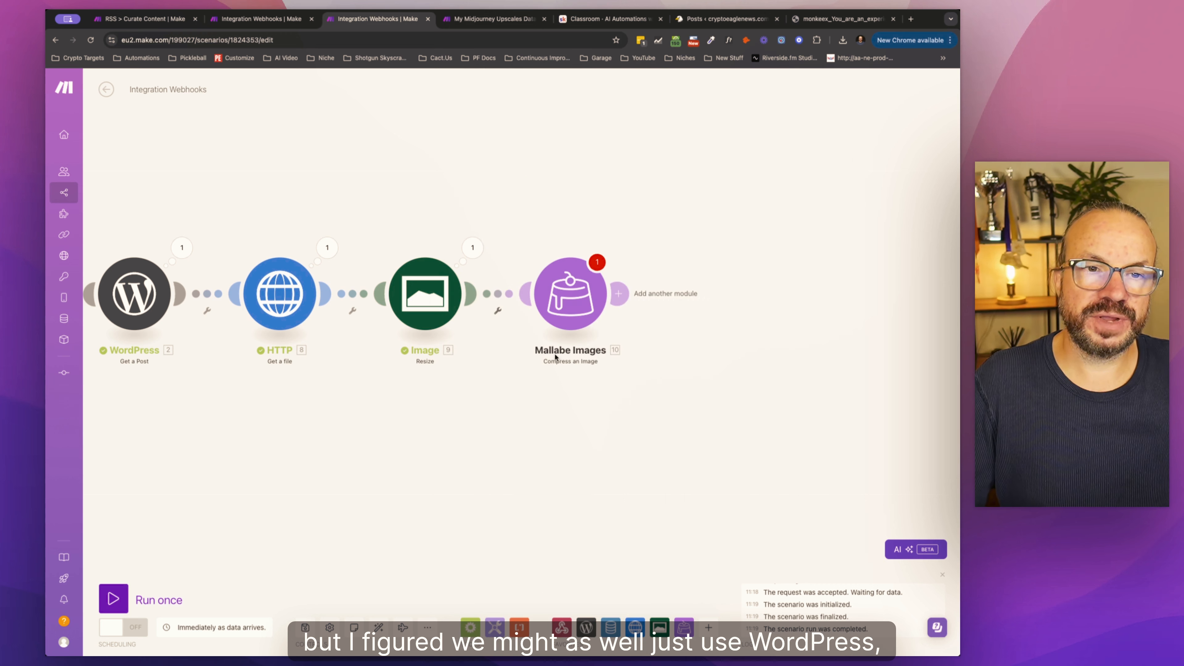
{"action": "left_click_drag", "start_coordinate": [571, 302], "coordinate": [664, 301]}
{"action": "left_click_drag", "start_coordinate": [461, 292], "coordinate": [548, 290]}
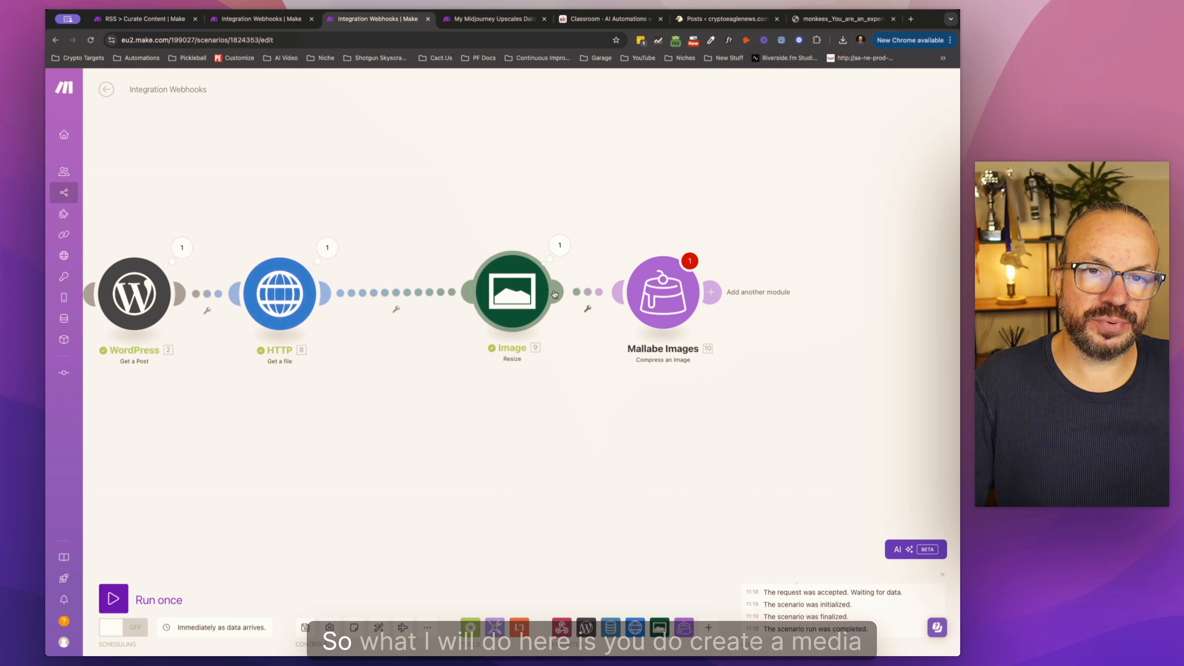
Step: Add a WordPress Create a Media Item module and attach it between the Image Resize and Mallabe Images modules
{"action": "left_click", "coordinate": [586, 628]}
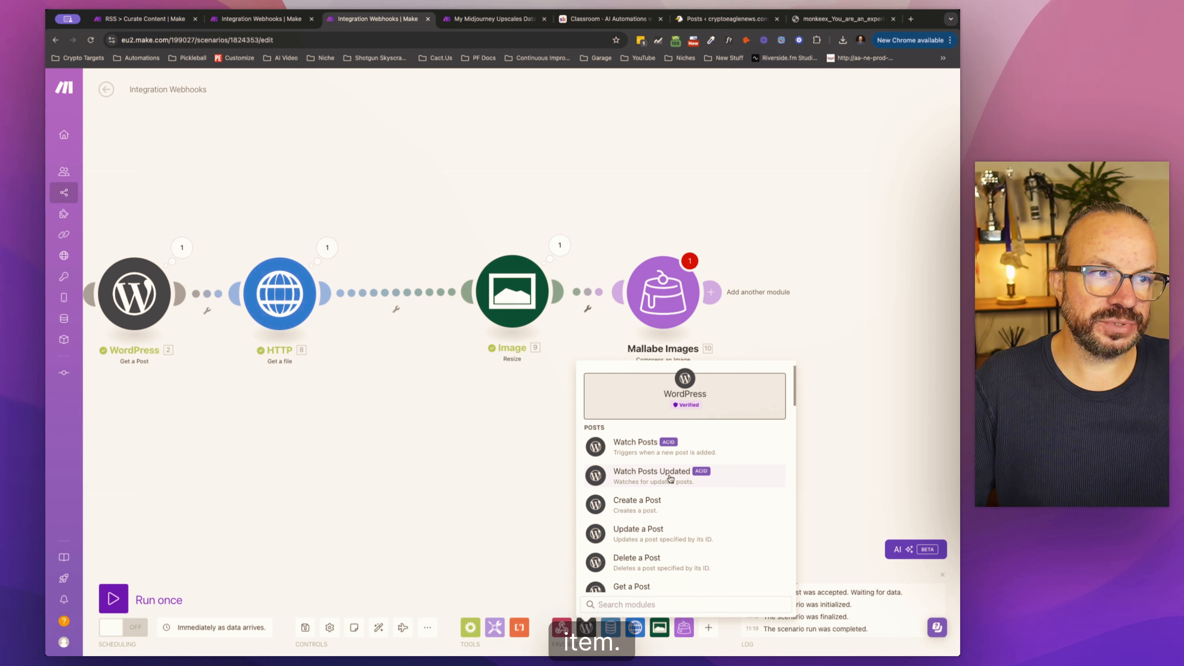
{"action": "scroll", "coordinate": [670, 478], "scroll_direction": "down", "scroll_amount": 3}
{"action": "scroll", "coordinate": [670, 478], "scroll_direction": "down", "scroll_amount": 8}
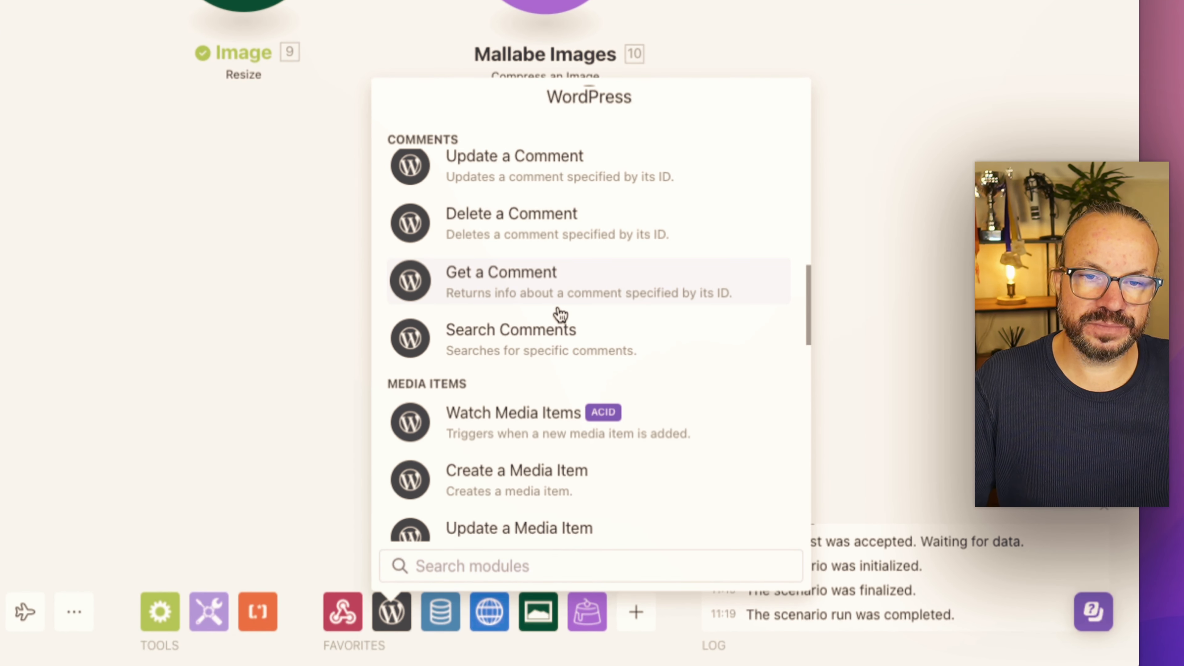
{"action": "left_click", "coordinate": [531, 480]}
{"action": "left_click_drag", "start_coordinate": [536, 448], "coordinate": [339, 205]}
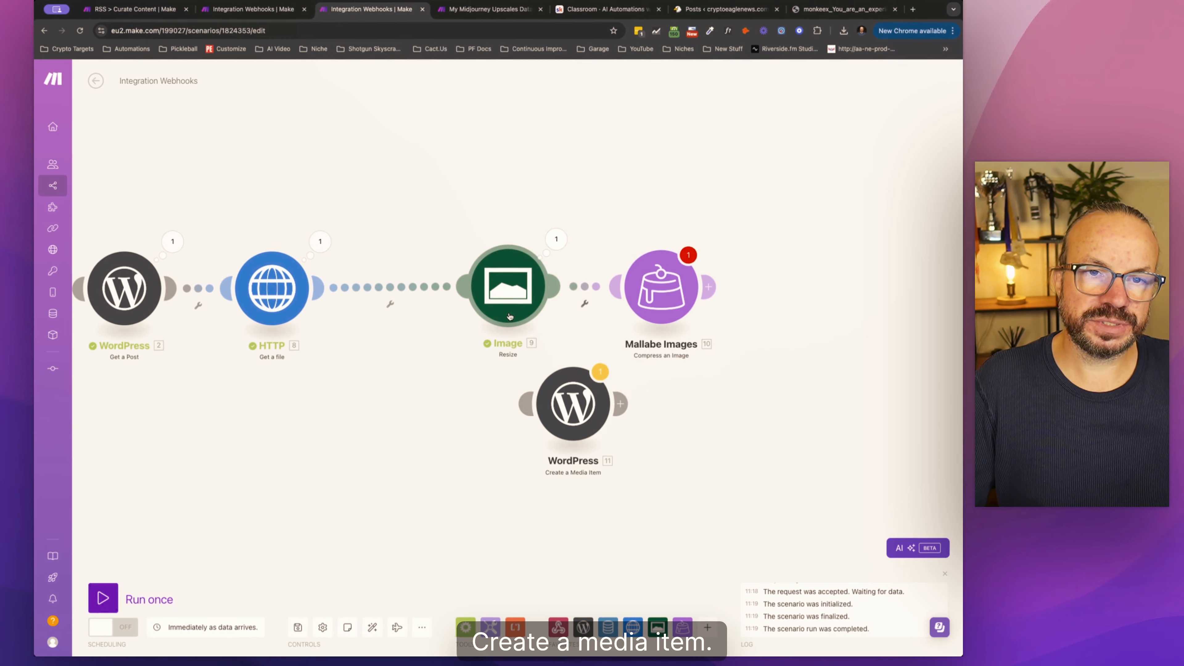
{"action": "left_click_drag", "start_coordinate": [510, 316], "coordinate": [417, 317]}
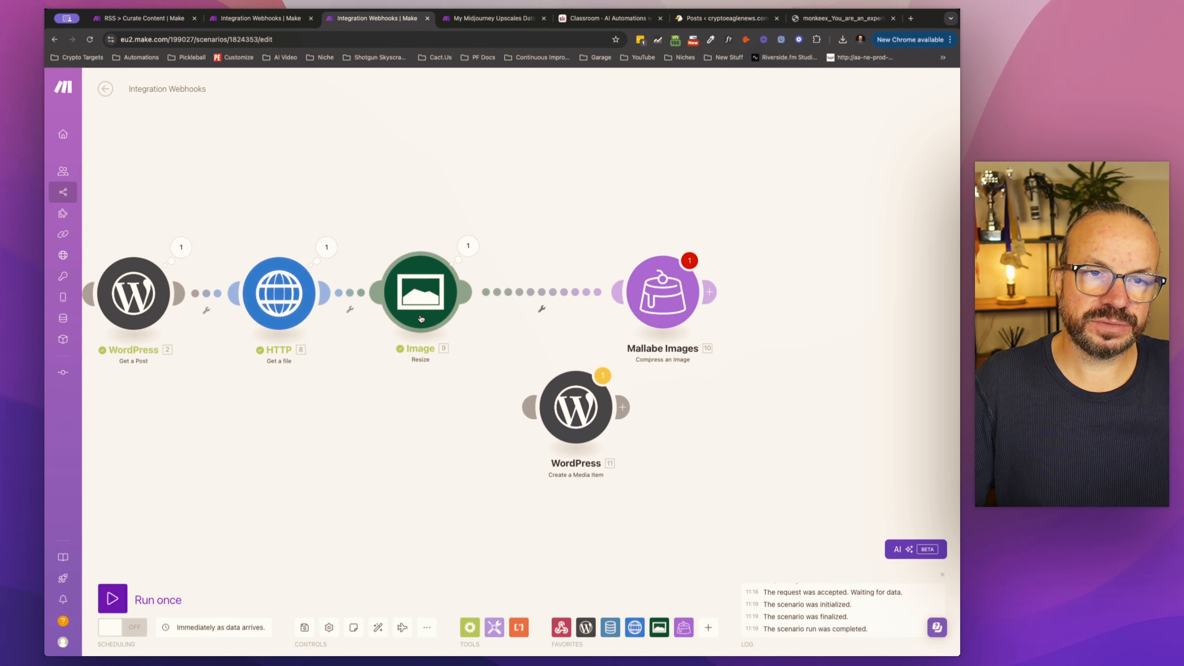
{"action": "left_click_drag", "start_coordinate": [581, 412], "coordinate": [555, 302]}
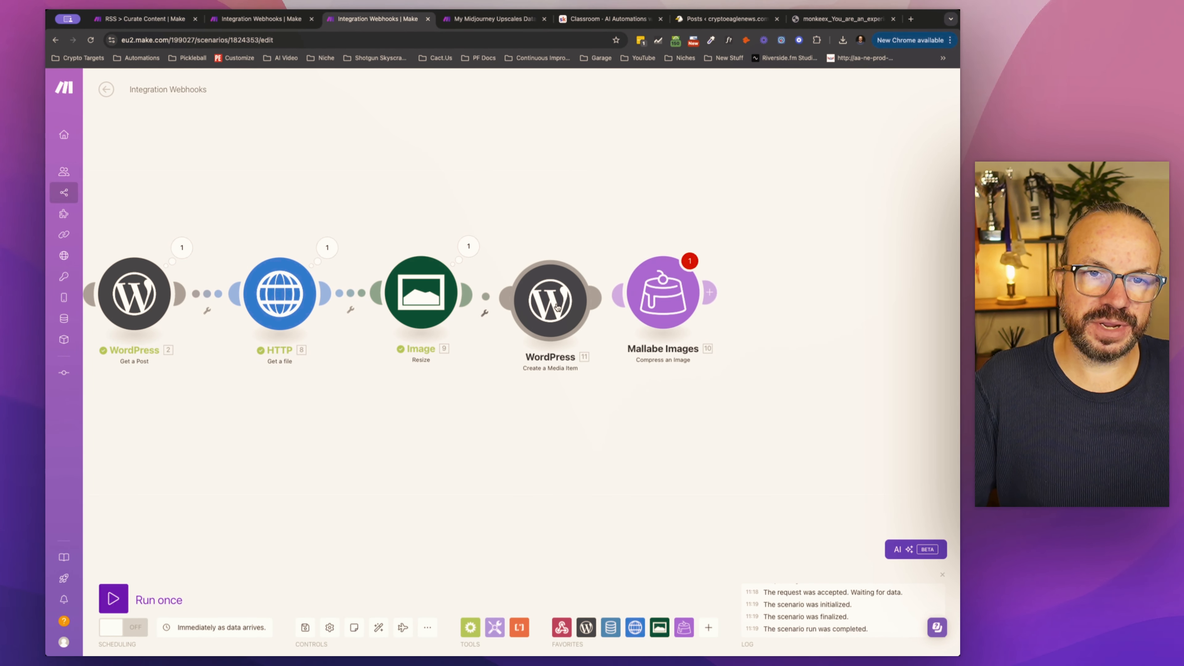
Step: Switch the Create a Media Item module's file source to Map and map its Data to the Resize module's Data
{"action": "left_click", "coordinate": [557, 306]}
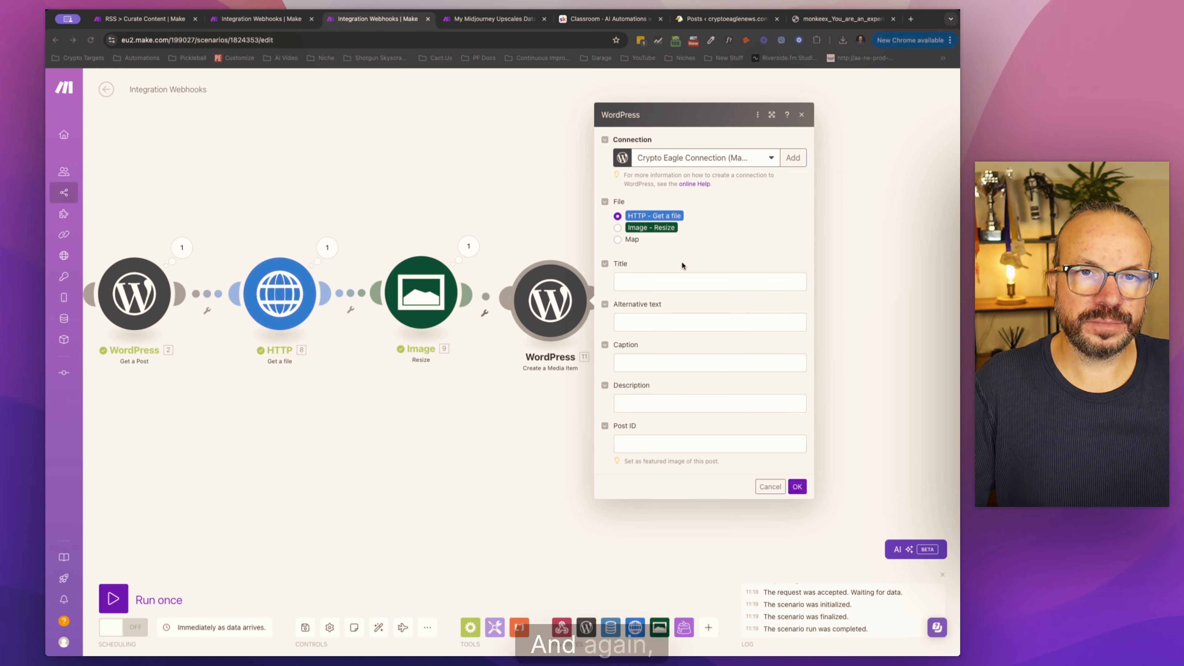
{"action": "left_click", "coordinate": [618, 239]}
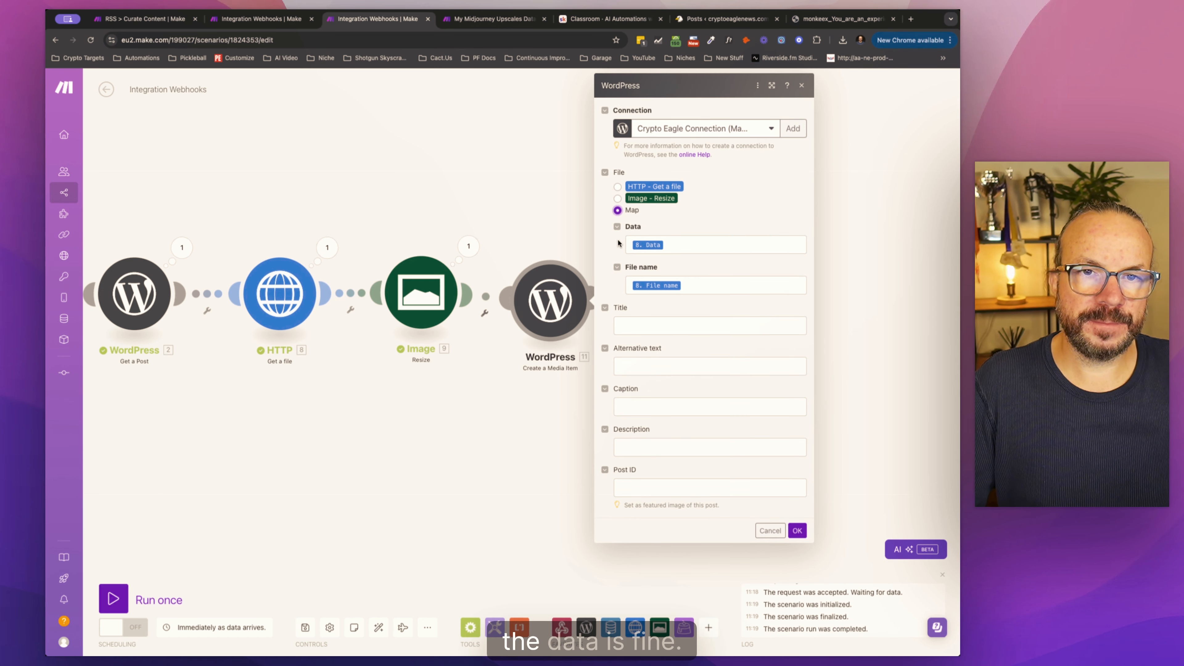
{"action": "left_click", "coordinate": [690, 246]}
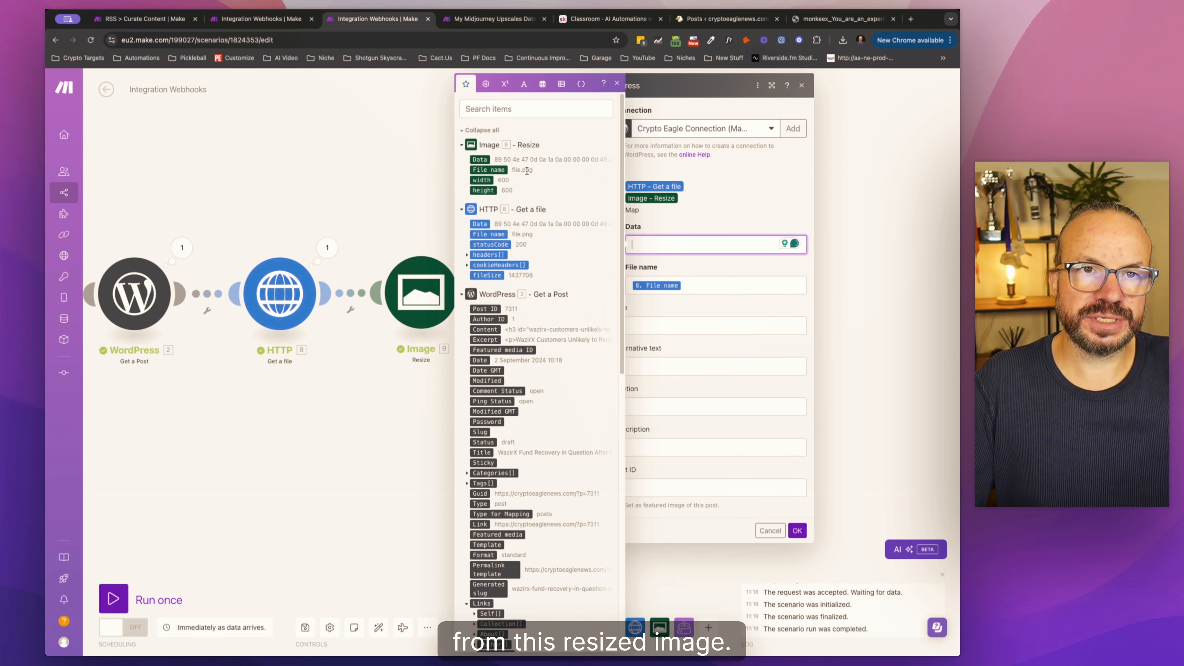
{"action": "left_click", "coordinate": [481, 160]}
Step: Set the media item's file name to the WordPress Post ID followed by .png and save the module settings
{"action": "left_click", "coordinate": [701, 284]}
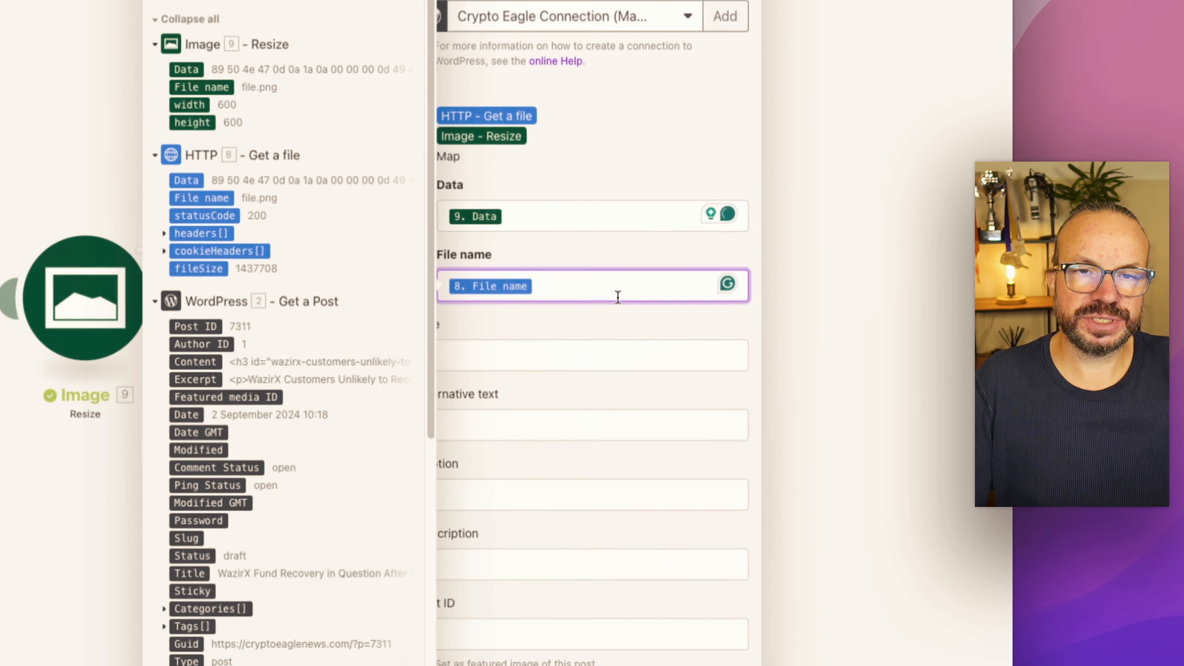
{"action": "key", "text": "BackSpace"}
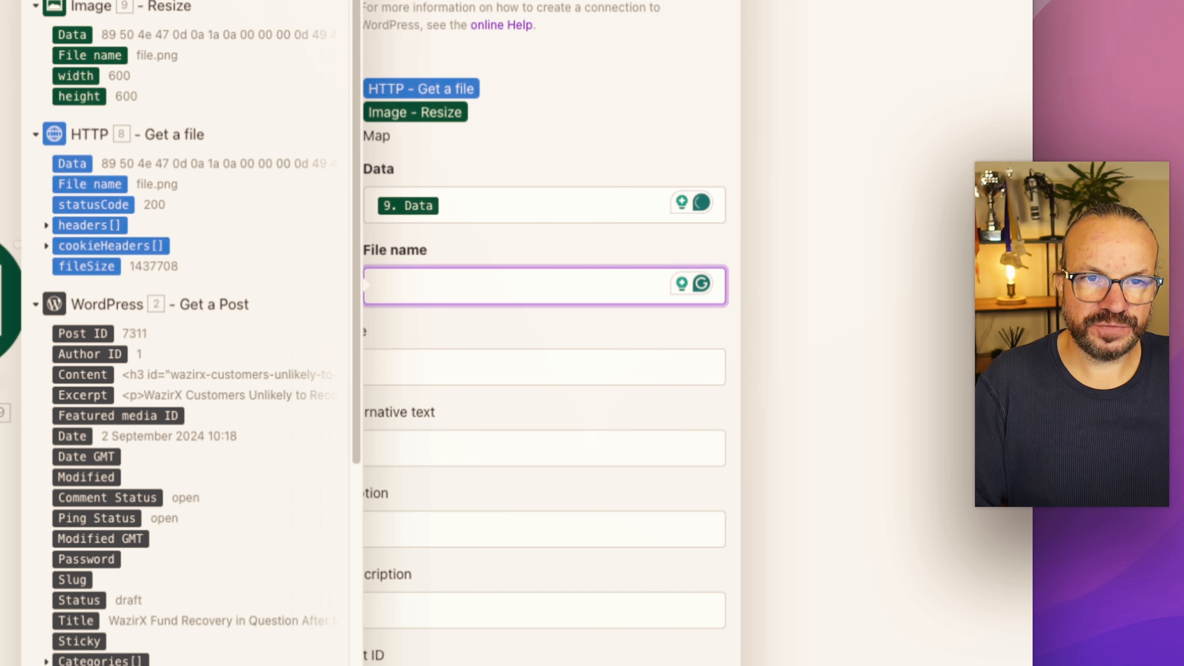
{"action": "left_click_drag", "start_coordinate": [106, 329], "coordinate": [393, 298]}
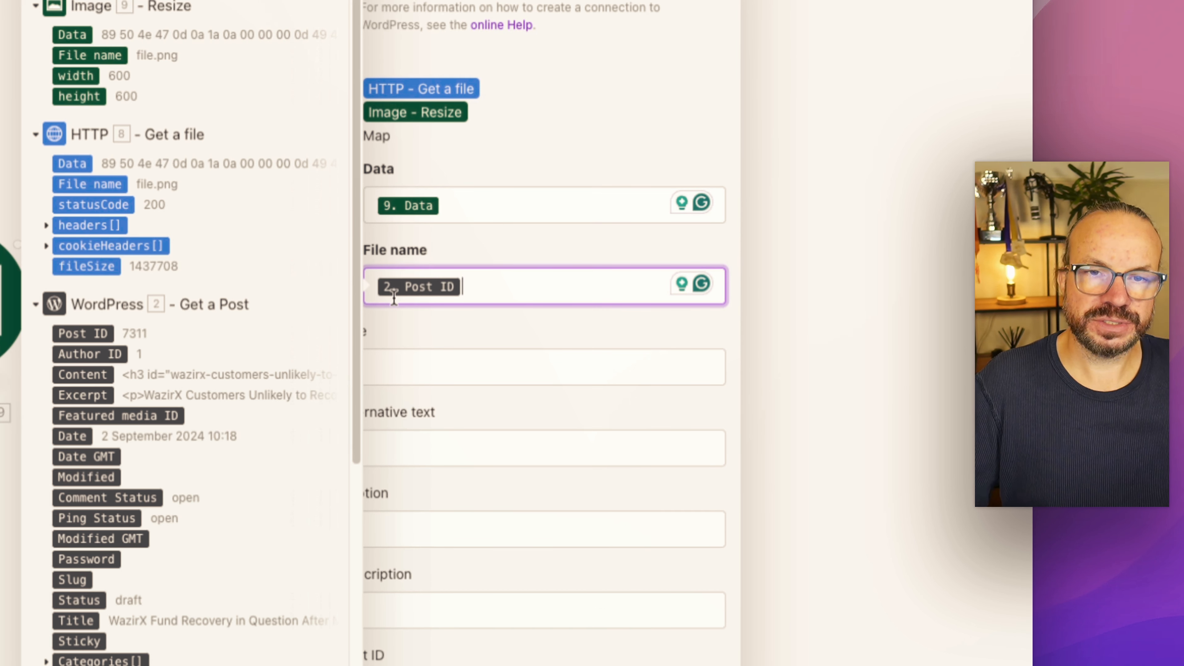
{"action": "type", "text": ".png"}
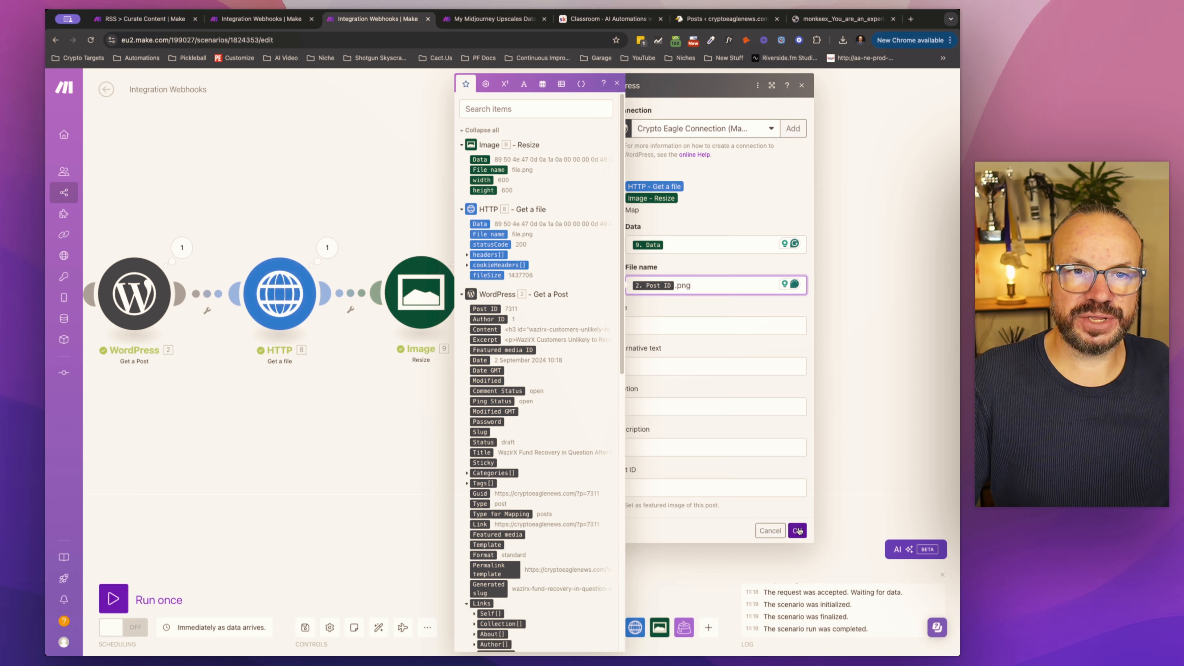
{"action": "left_click", "coordinate": [797, 531]}
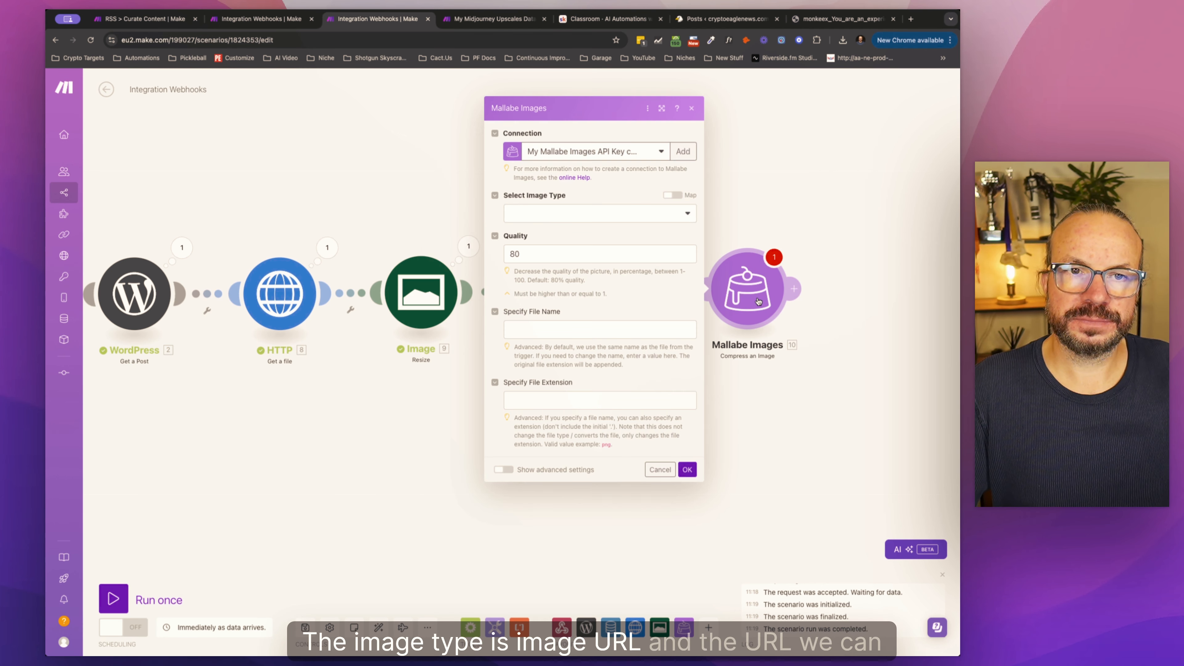
Step: Set the Compress an Image module's image type to Image URL and map the URL to the created media item's Guid
{"action": "left_click", "coordinate": [561, 218]}
{"action": "left_click", "coordinate": [526, 230]}
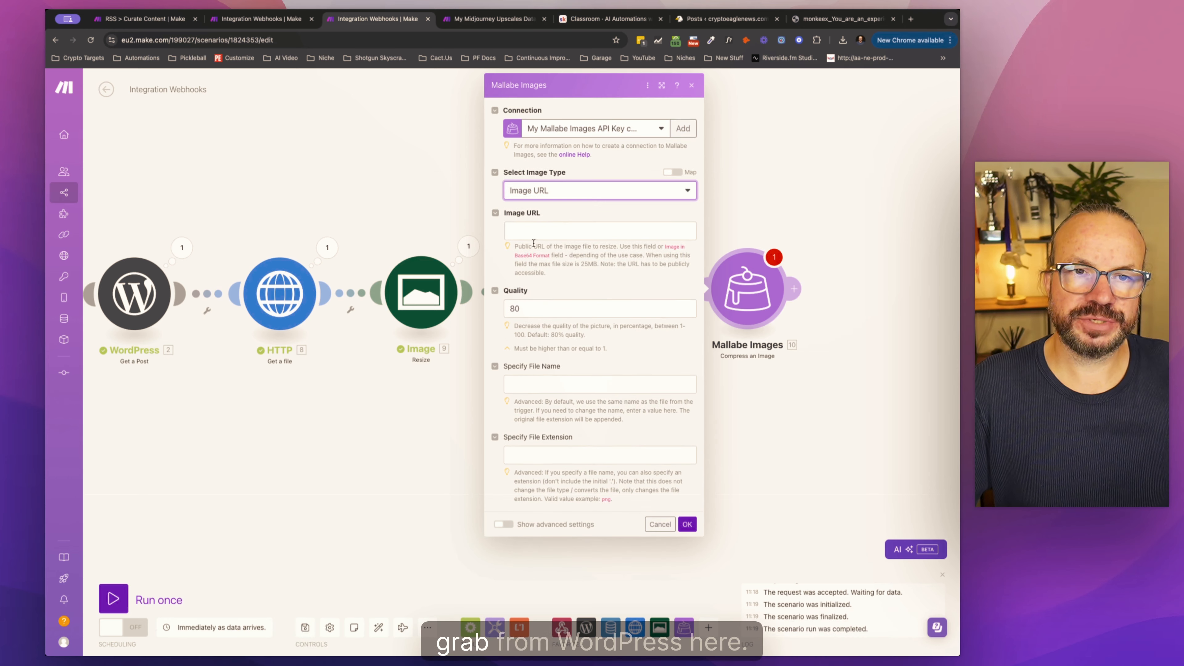
{"action": "left_click", "coordinate": [552, 231]}
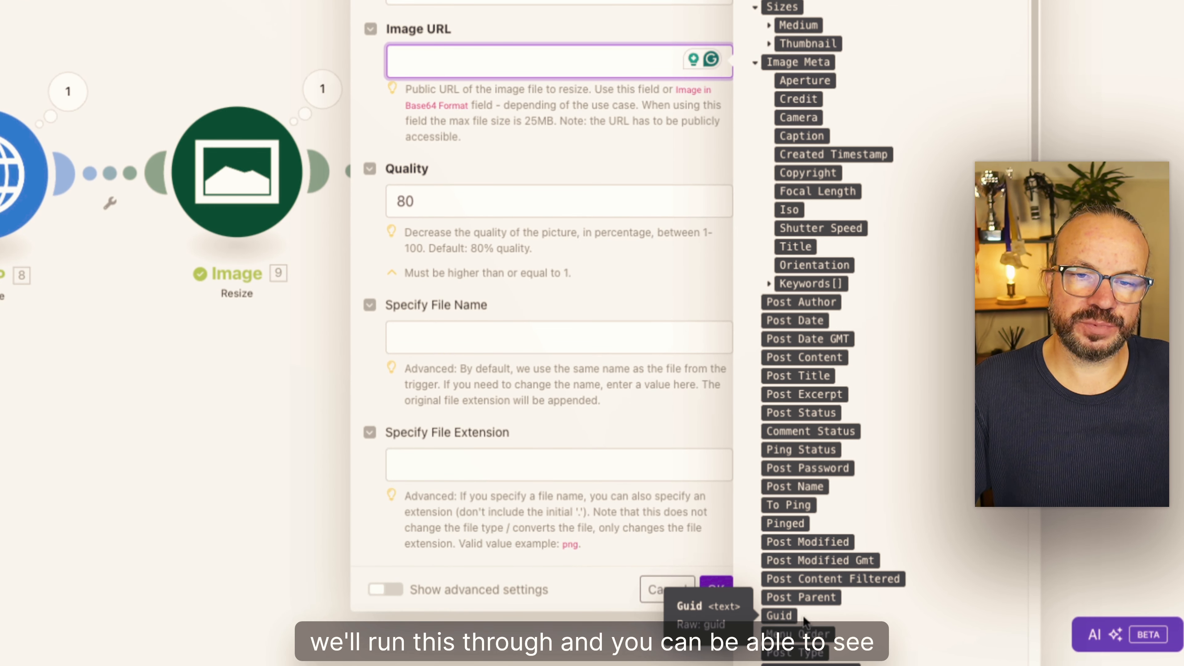
{"action": "left_click", "coordinate": [783, 616]}
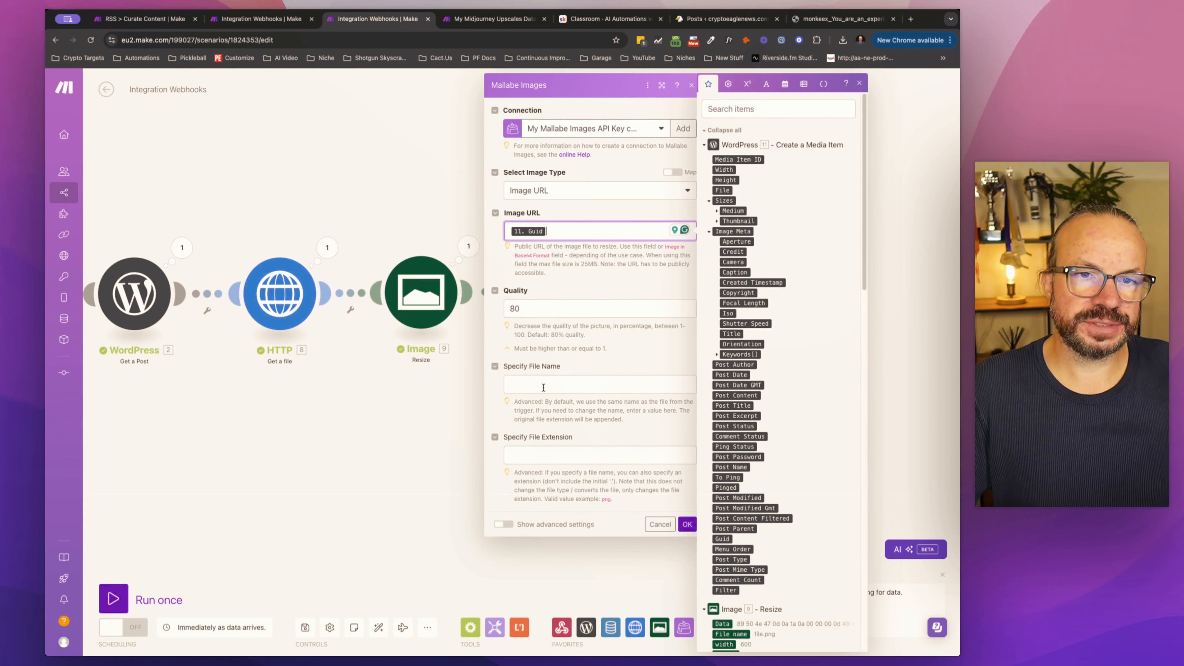
Step: Specify the compressed image's file name as the Get a Post Title followed by its Post ID, and save the settings
{"action": "left_click", "coordinate": [24, 387]}
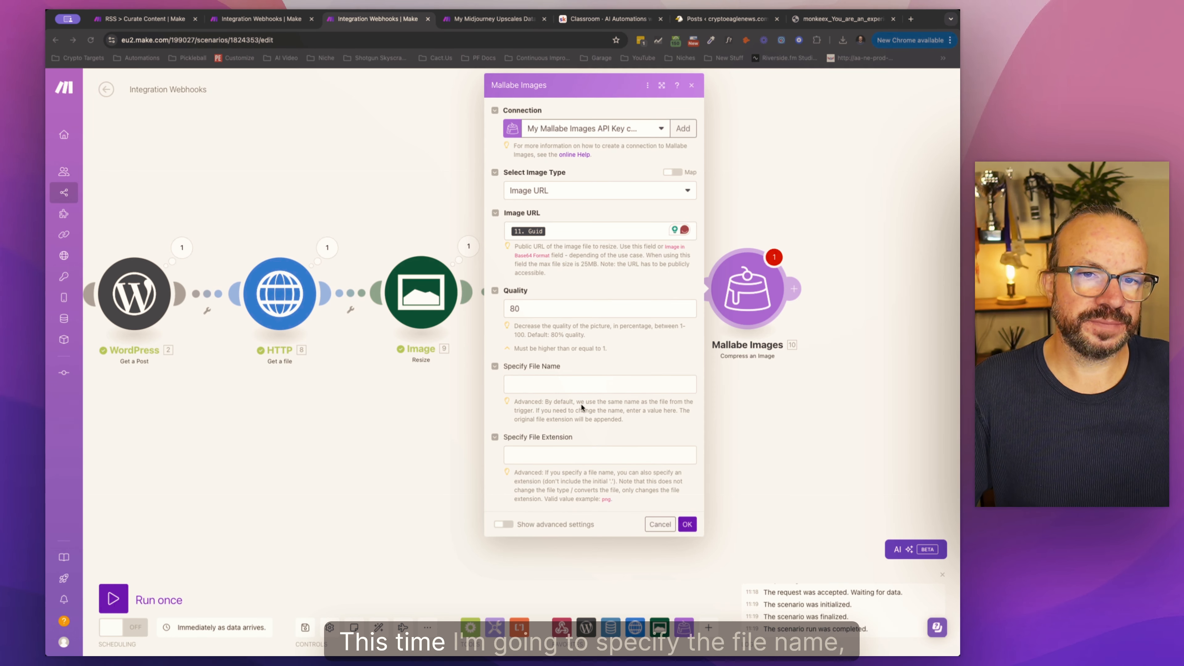
{"action": "left_click", "coordinate": [581, 388]}
{"action": "left_click", "coordinate": [737, 405]}
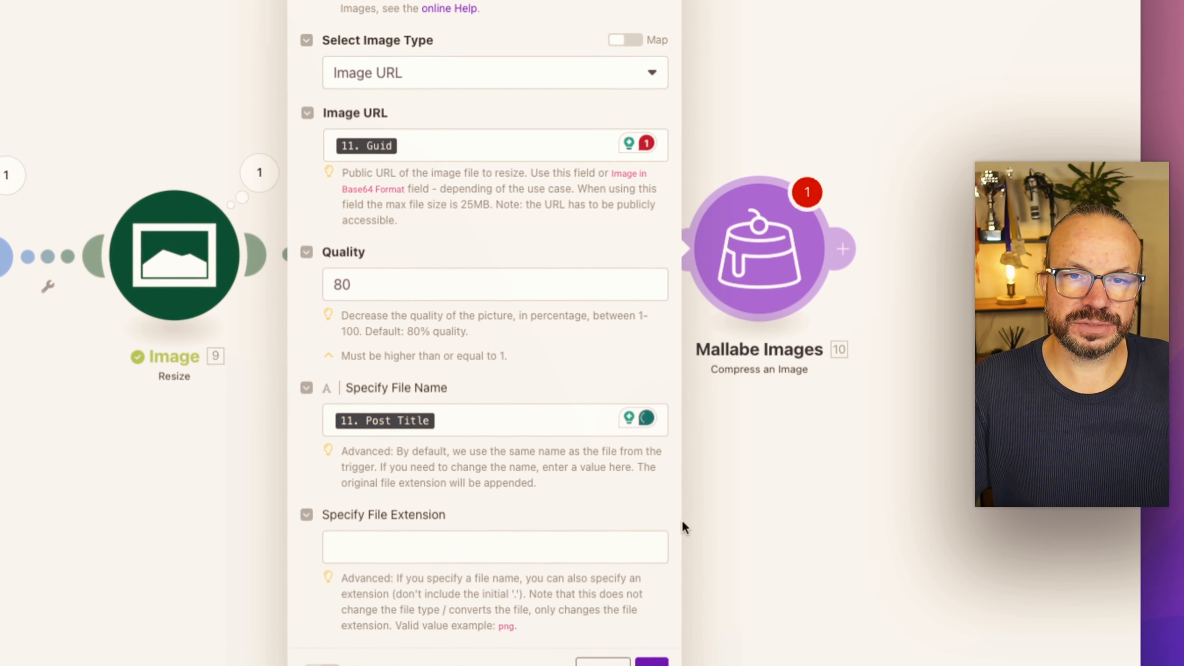
{"action": "left_click", "coordinate": [458, 421]}
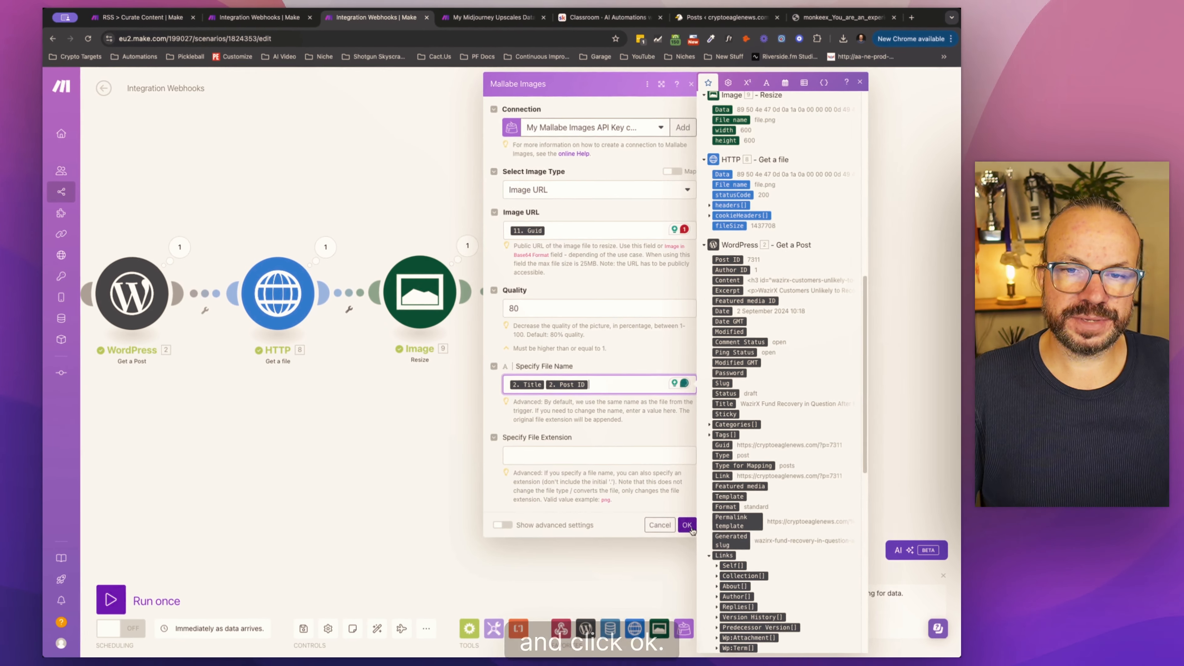
{"action": "left_click", "coordinate": [651, 662]}
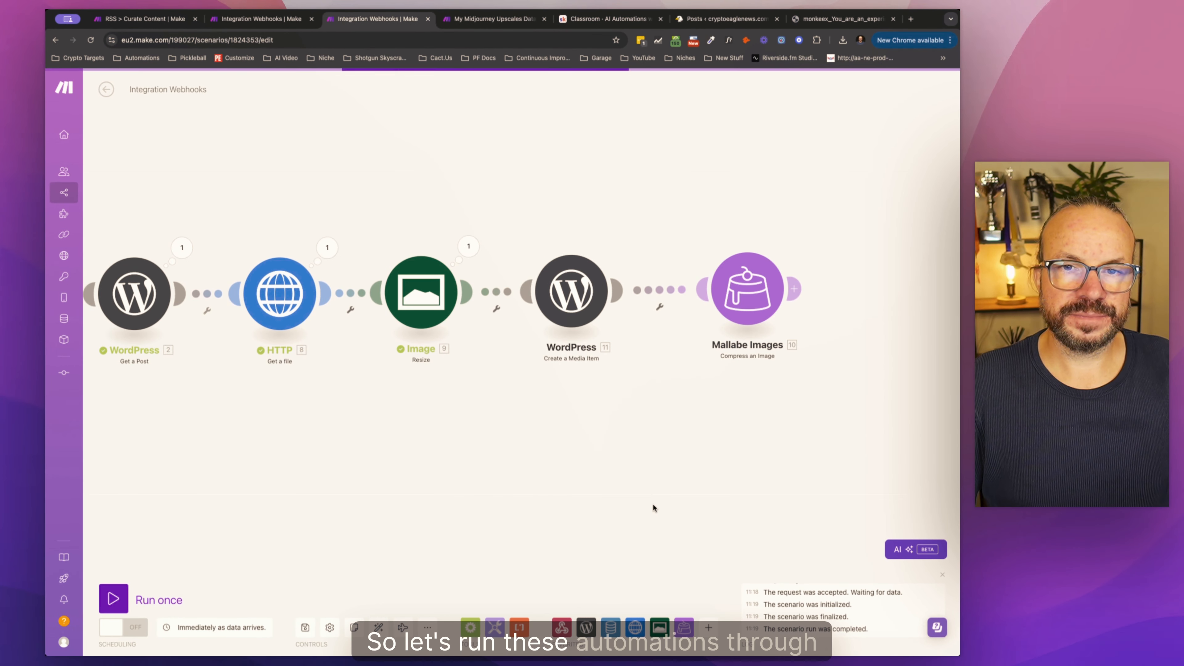
Step: Run the scenario once and inspect the output data of the Image Resize module
{"action": "left_click", "coordinate": [122, 601]}
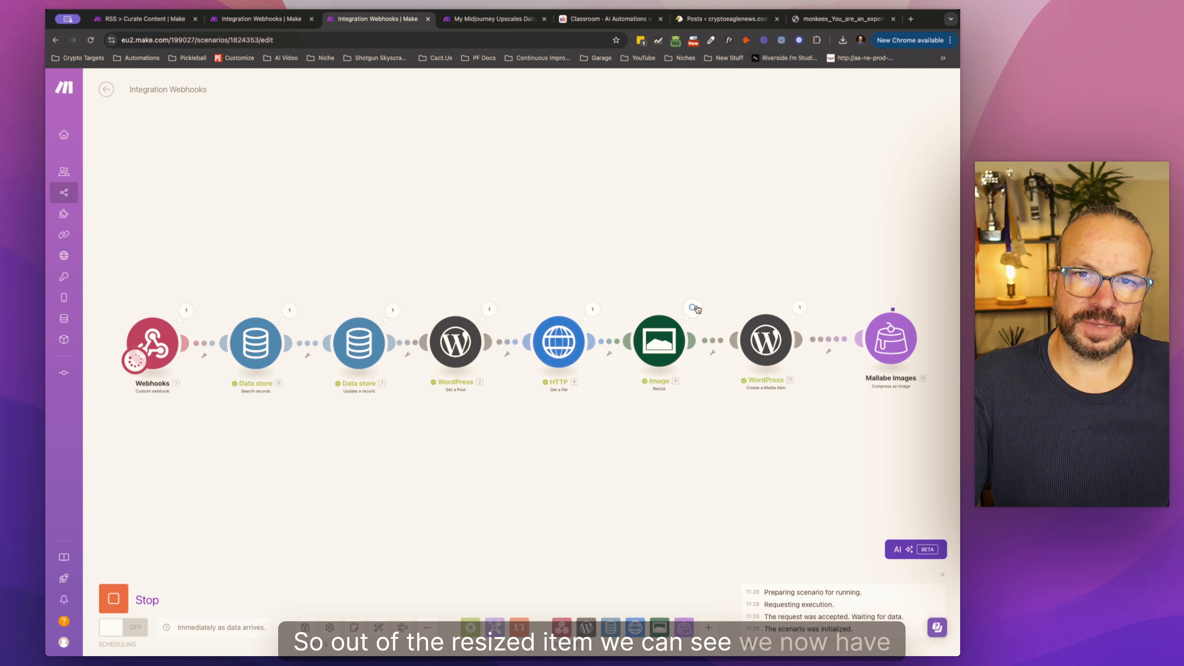
{"action": "left_click", "coordinate": [695, 308]}
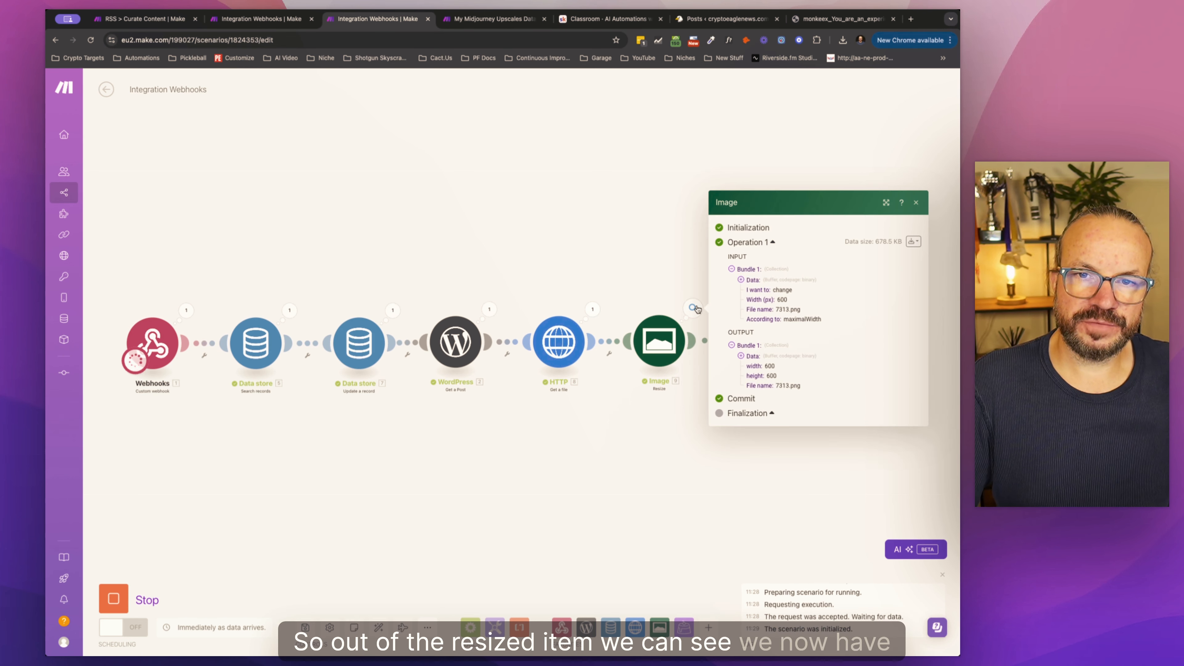
{"action": "left_click", "coordinate": [748, 356]}
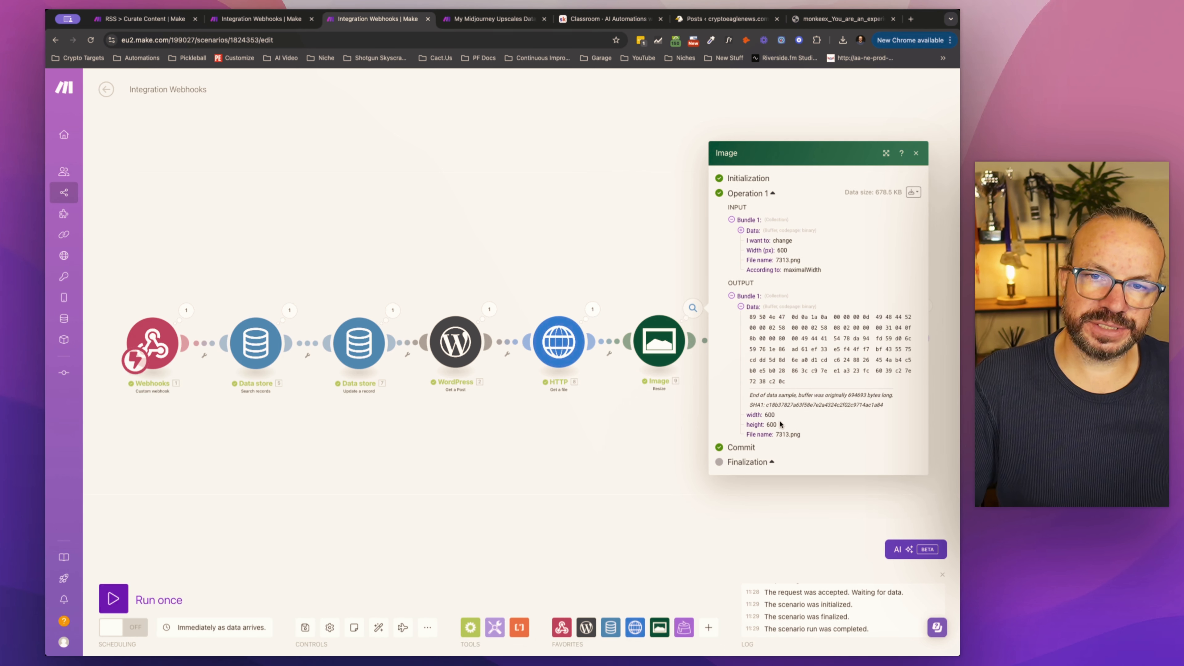
{"action": "left_click", "coordinate": [708, 399]}
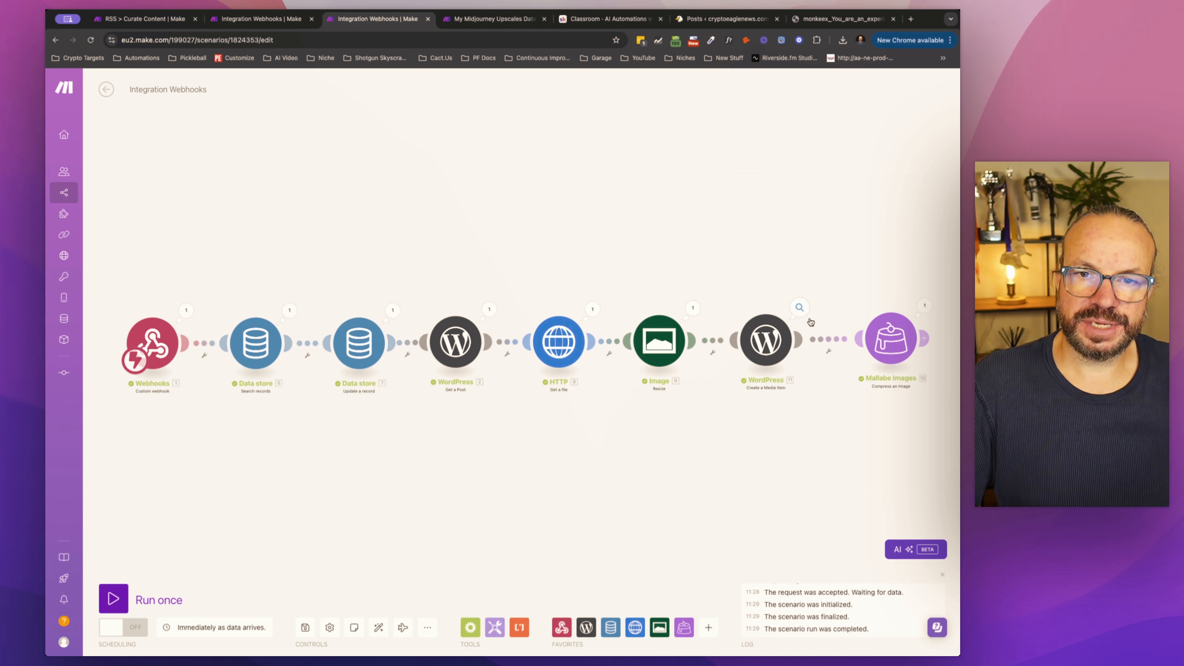
Step: Inspect the Create a Media Item module's output, including its sizes and image meta, and copy the Guid URL
{"action": "left_click", "coordinate": [805, 310]}
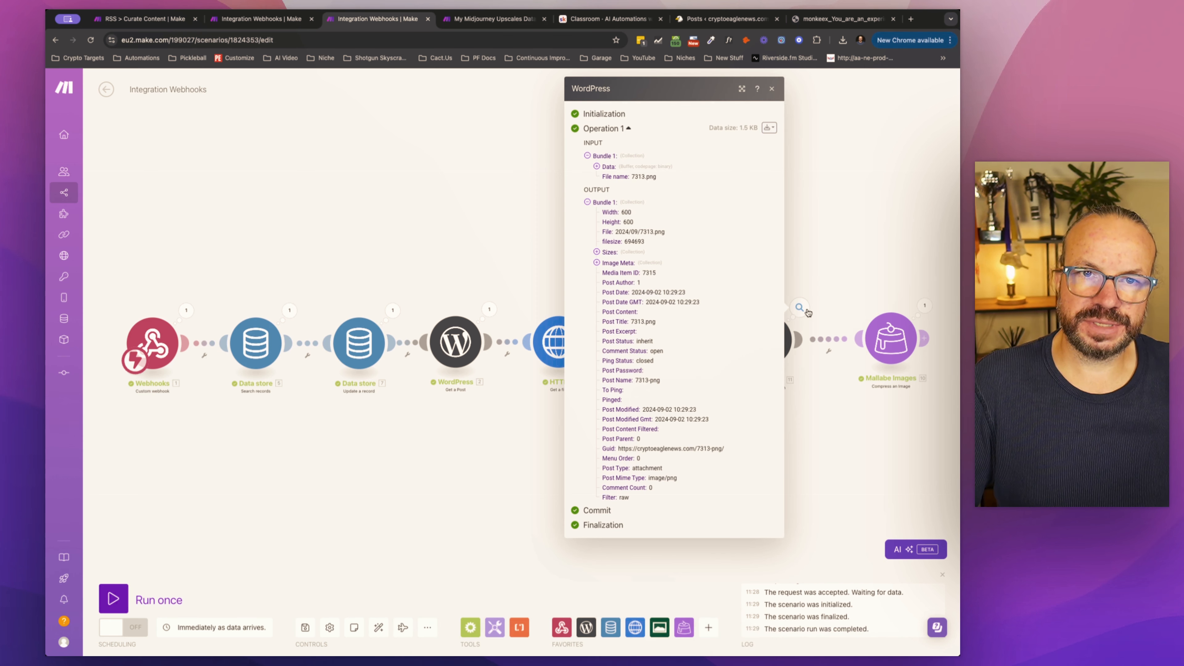
{"action": "left_click", "coordinate": [597, 262]}
{"action": "left_click", "coordinate": [597, 250]}
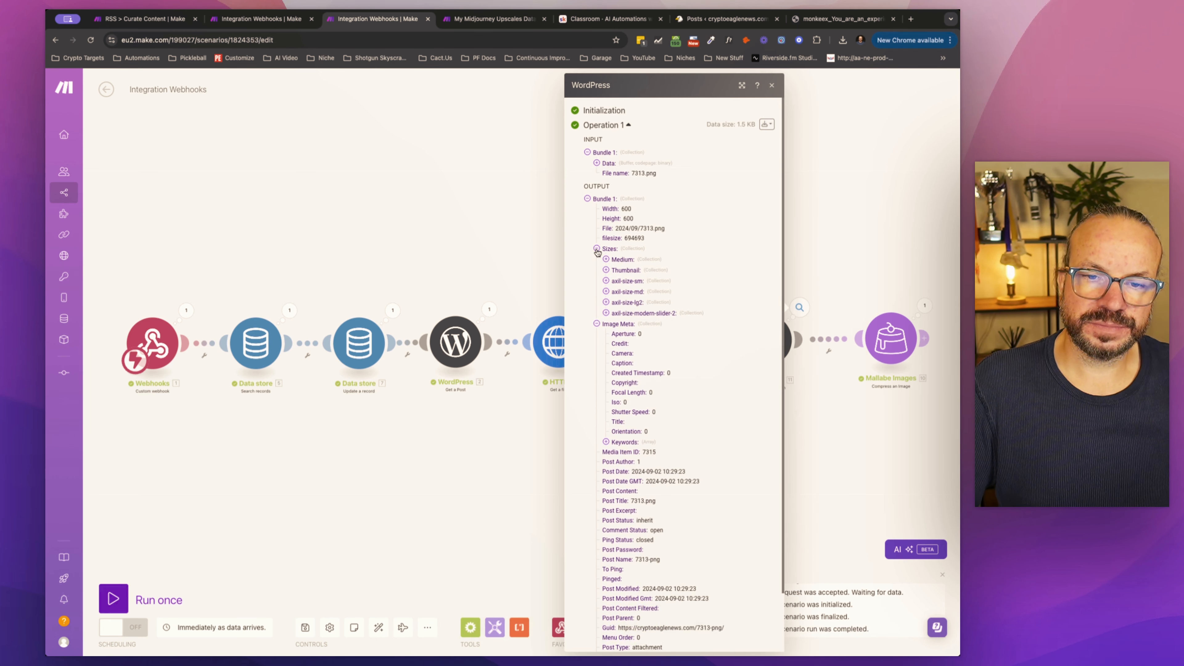
{"action": "left_click", "coordinate": [596, 249]}
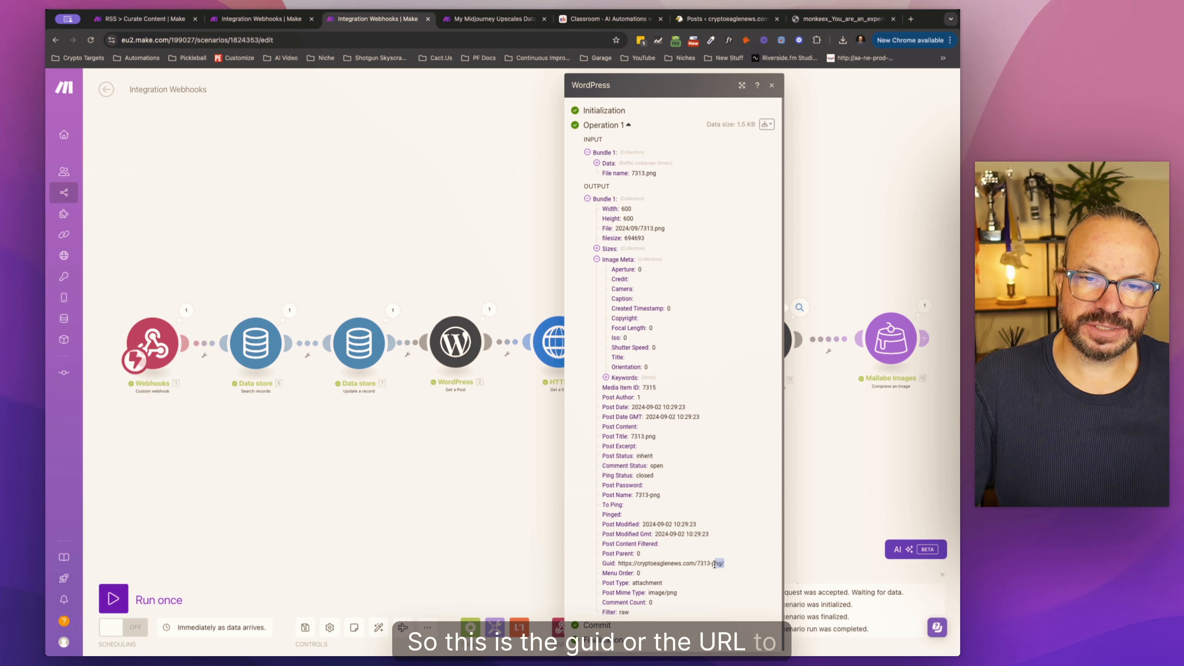
{"action": "triple_click", "coordinate": [721, 563]}
{"action": "key", "text": "super+c"}
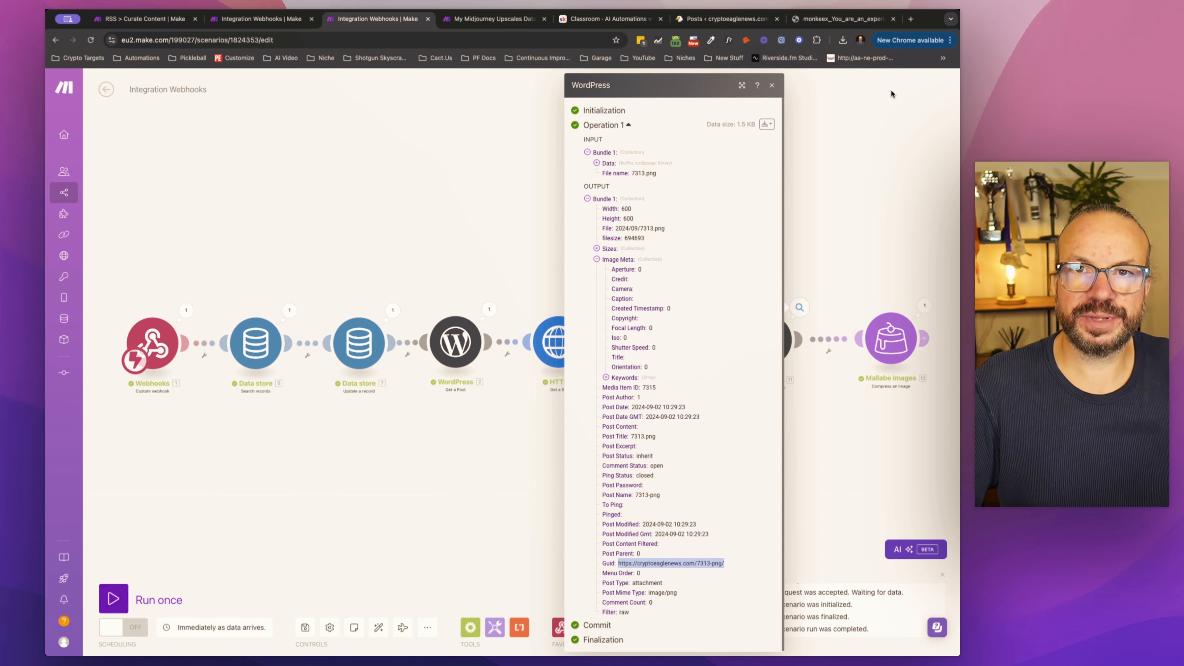
Step: Load the copied Guid URL in the browser tab that holds the Midjourney image to view the resized picture
{"action": "left_click", "coordinate": [843, 19]}
{"action": "left_click", "coordinate": [510, 35]}
{"action": "key", "text": "super+v"}
{"action": "key", "text": "Return"}
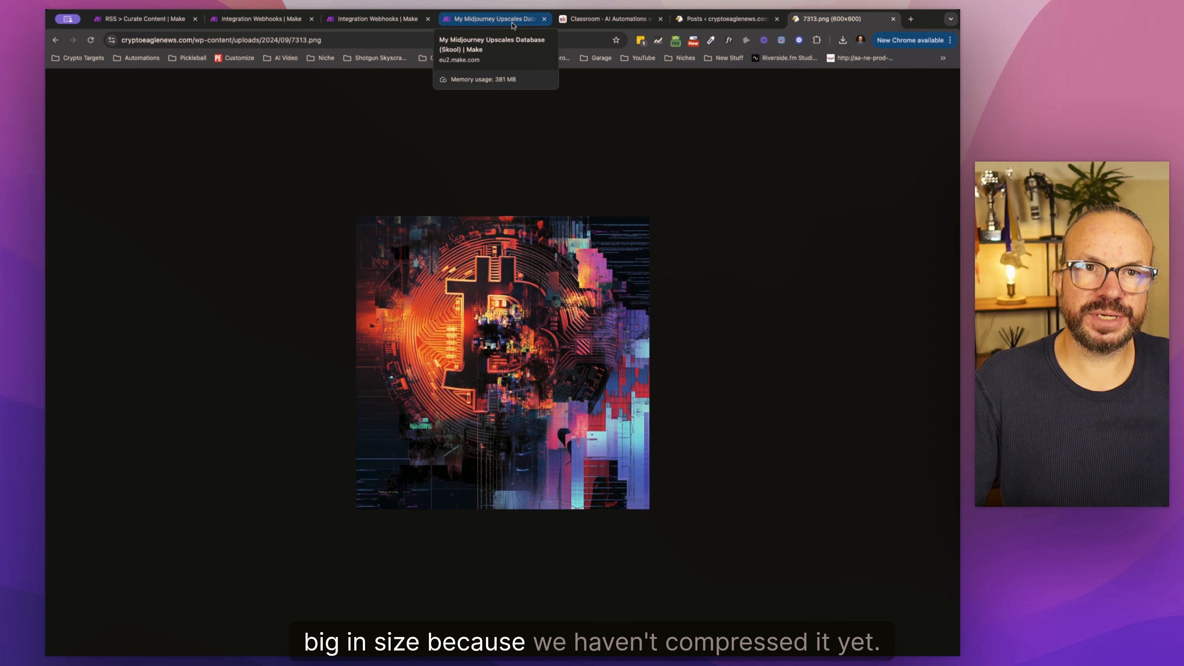
Step: Return to the Integration Webhooks scenario and check the uploaded media item's filesize in the module output
{"action": "left_click", "coordinate": [375, 20]}
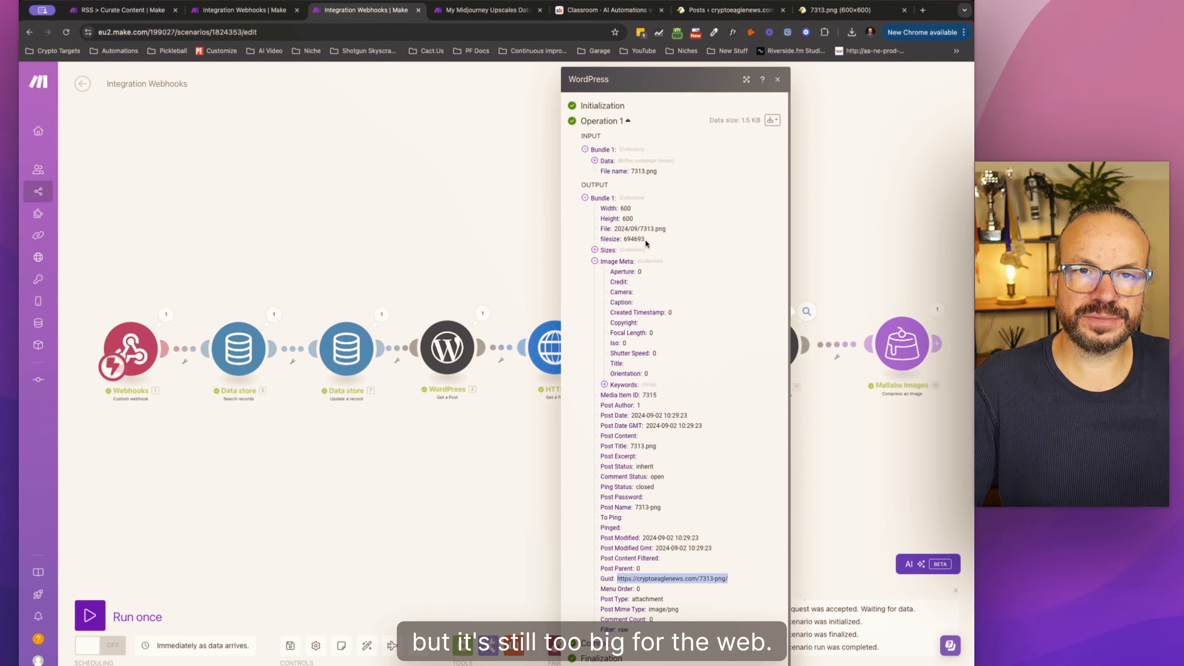
{"action": "left_click_drag", "start_coordinate": [645, 239], "coordinate": [623, 239]}
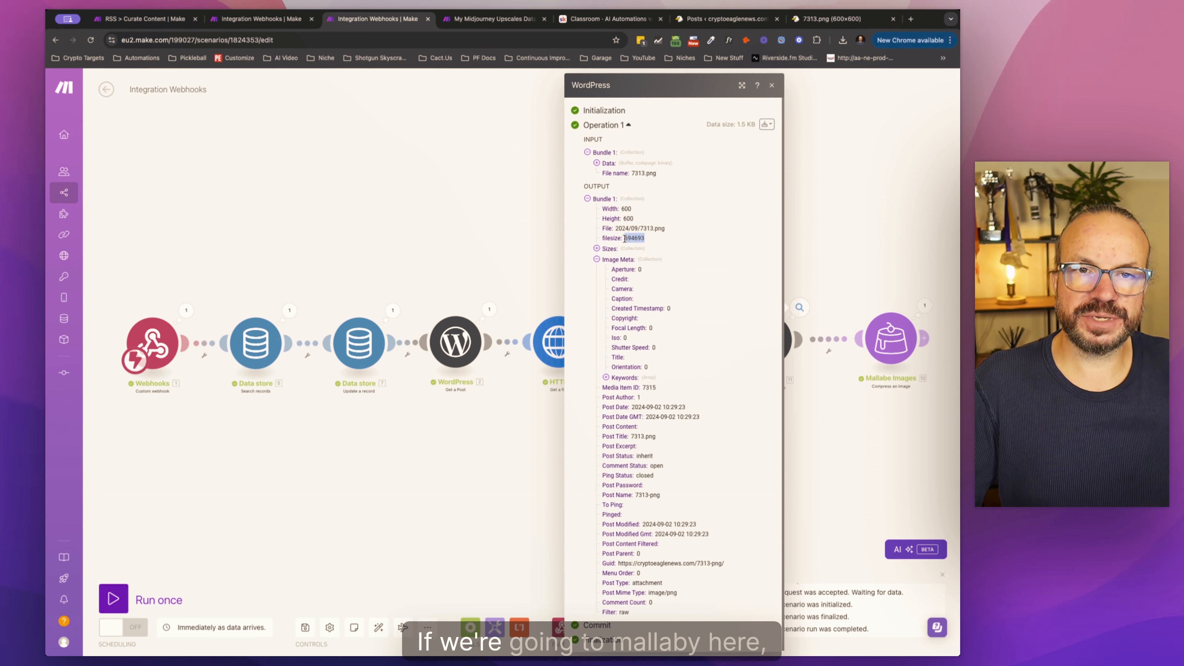
{"action": "left_click", "coordinate": [833, 407]}
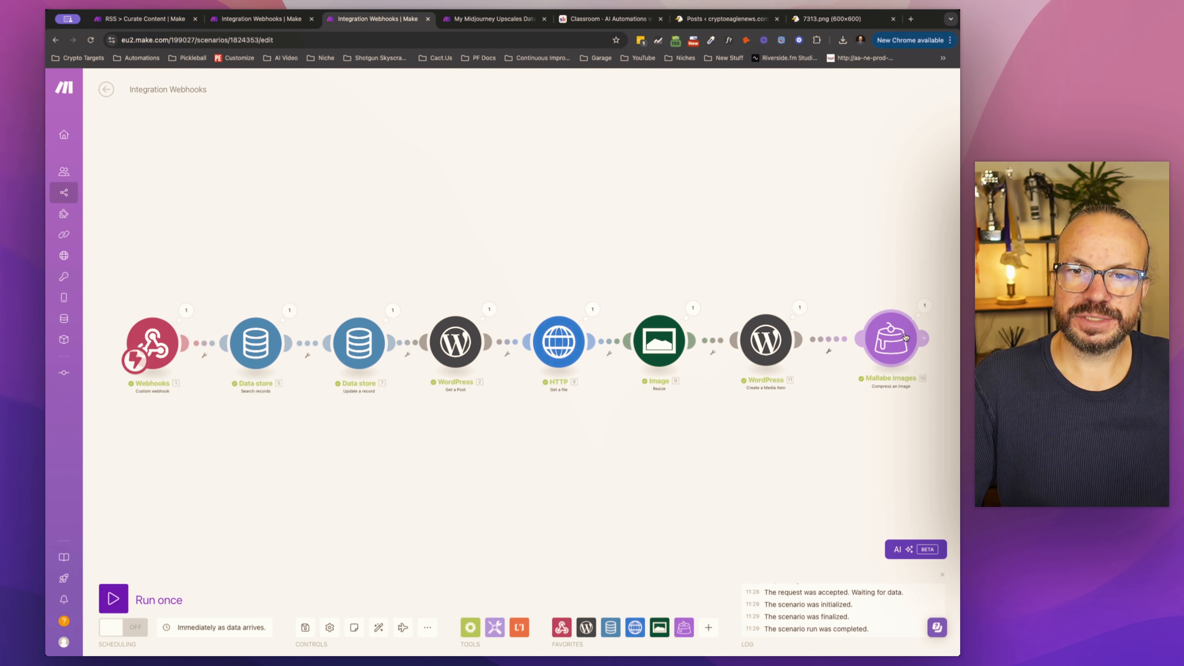
Step: Copy the Compressed Image URL from the Mallabe Images output and open it in a new browser tab to download the file
{"action": "left_click", "coordinate": [925, 307]}
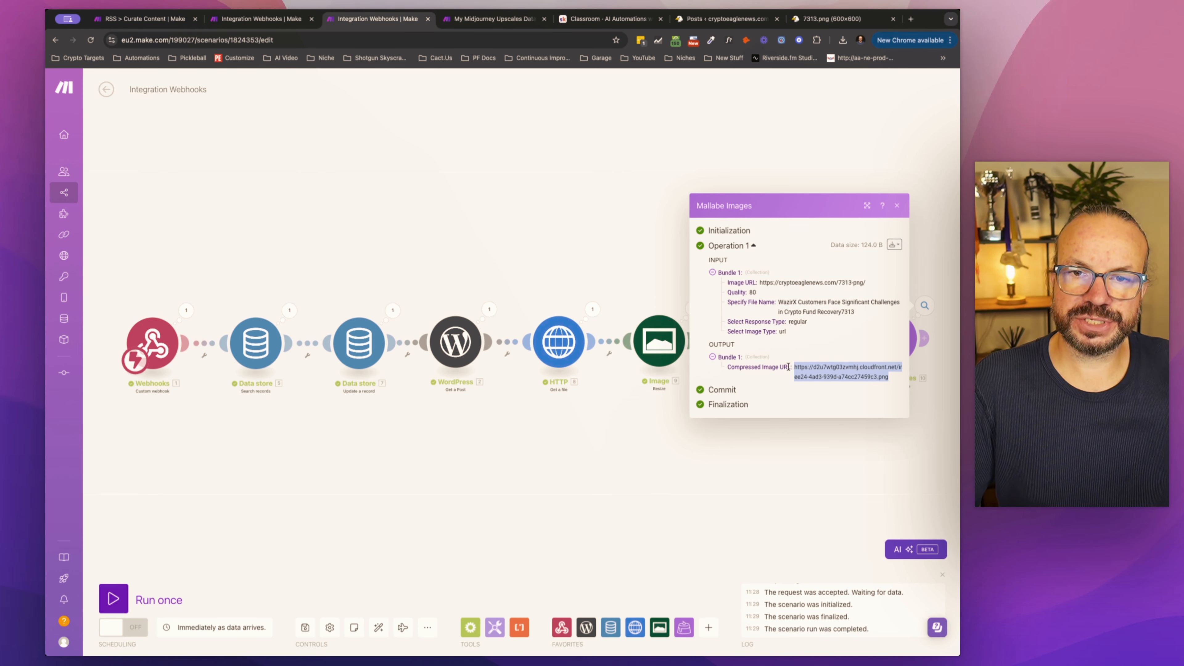
{"action": "left_click", "coordinate": [911, 18]}
{"action": "type", "text": "https://d2u7wtg03zvmhj.cloudfront.net/images.compress/compressed/b/a/f/baf385f1-ee24-4ad3-939d-a74cc27459c3.png"}
{"action": "key", "text": "Return"}
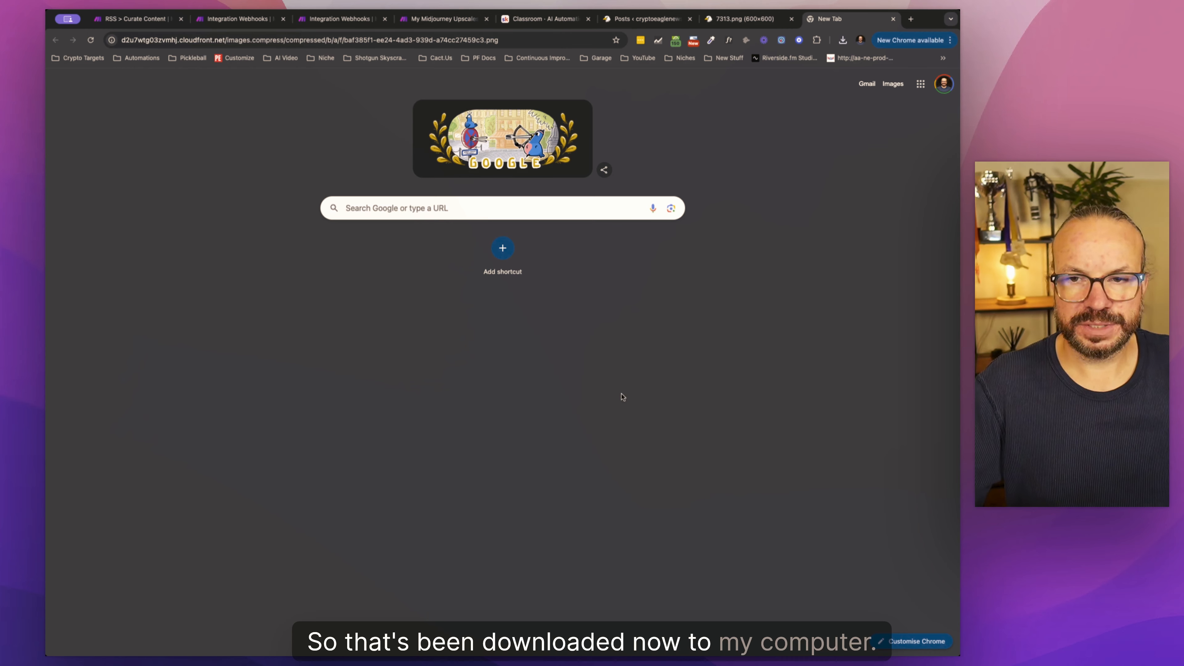
{"action": "key", "text": "super+Tab"}
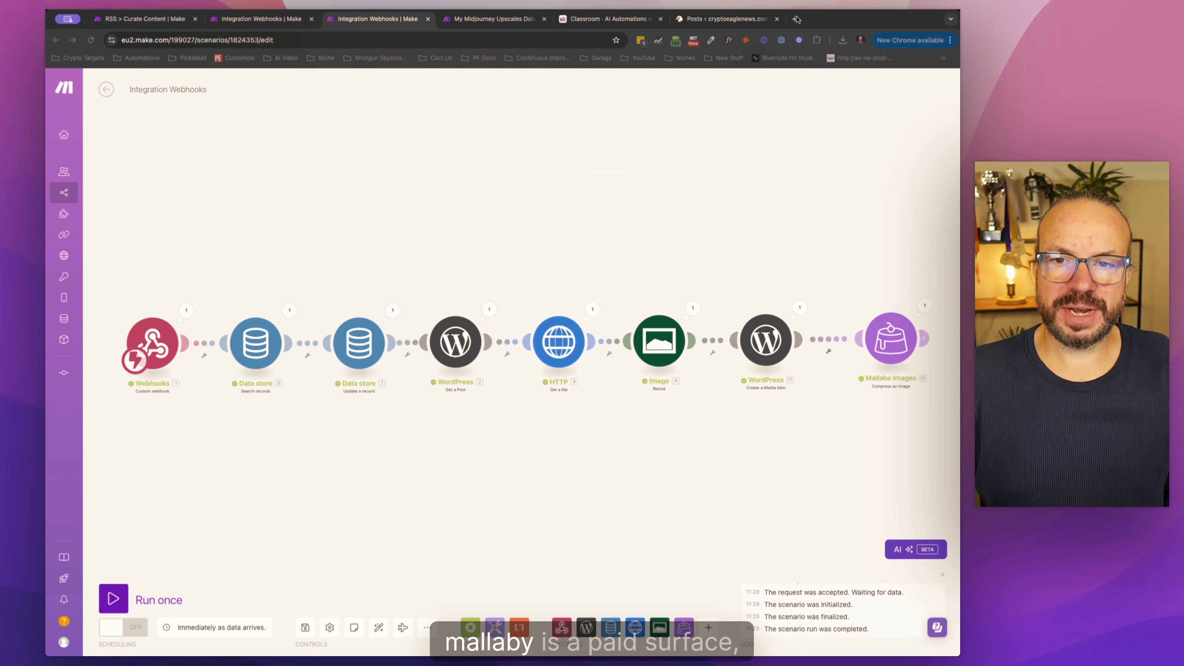
Step: Open the Mallabe website in a new browser tab and bring up its pricing plans for Images
{"action": "left_click", "coordinate": [794, 19]}
{"action": "type", "text": "mall"}
{"action": "key", "text": "Return"}
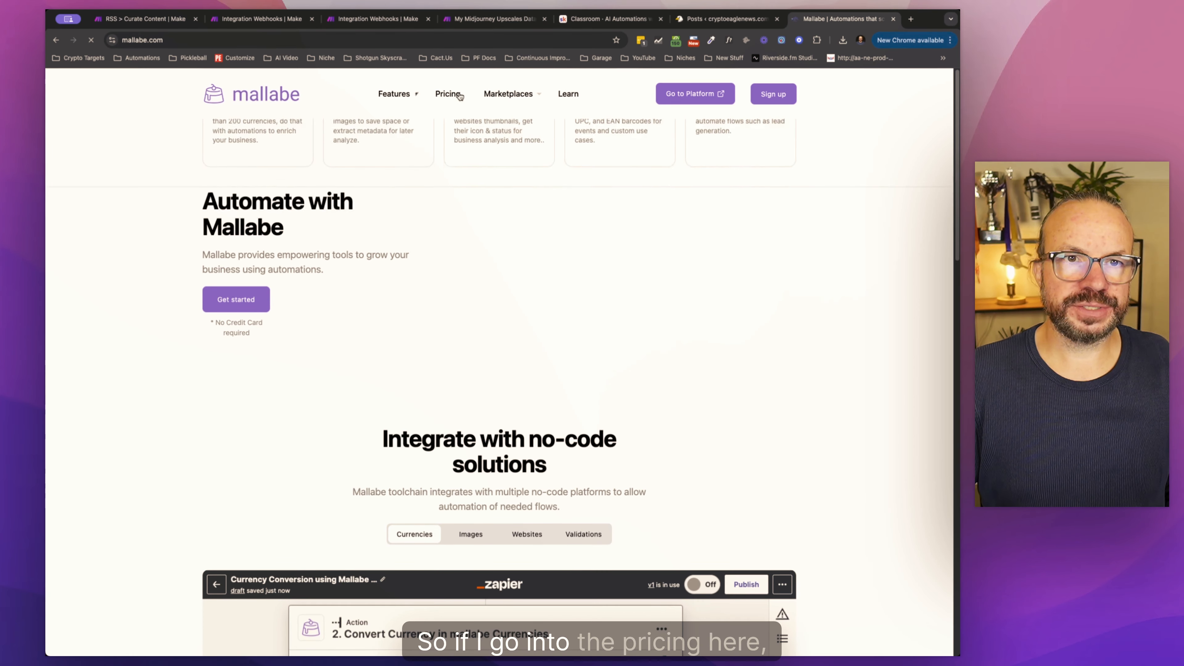
{"action": "left_click", "coordinate": [526, 238]}
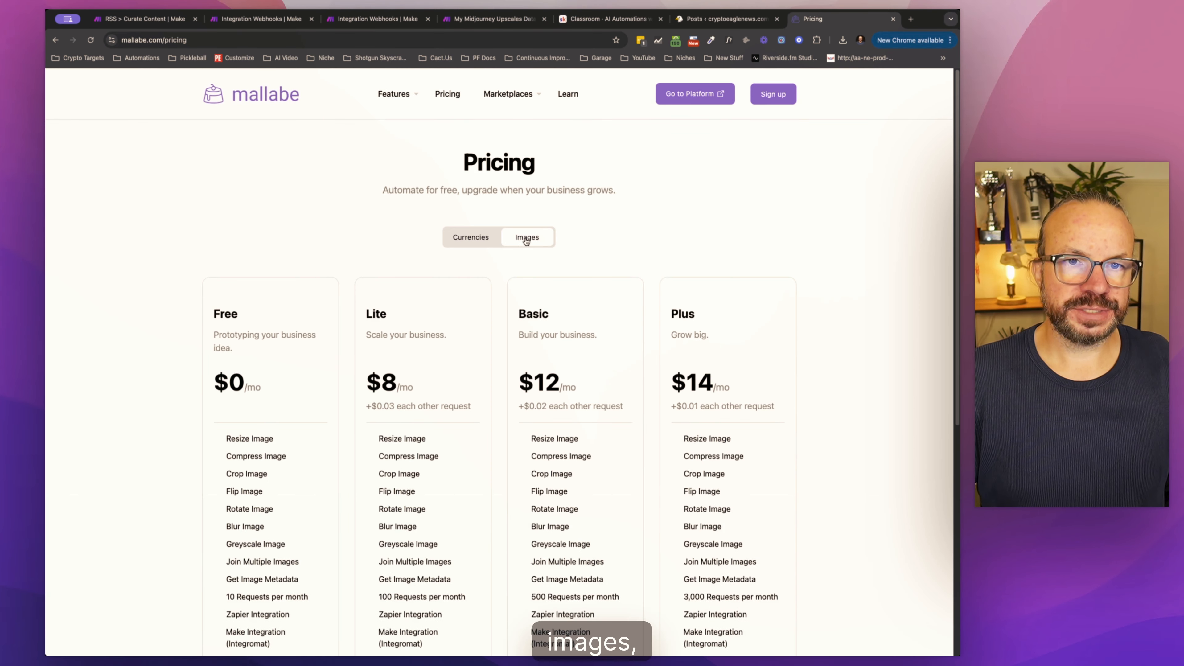
{"action": "scroll", "coordinate": [285, 445], "scroll_direction": "down", "scroll_amount": 3}
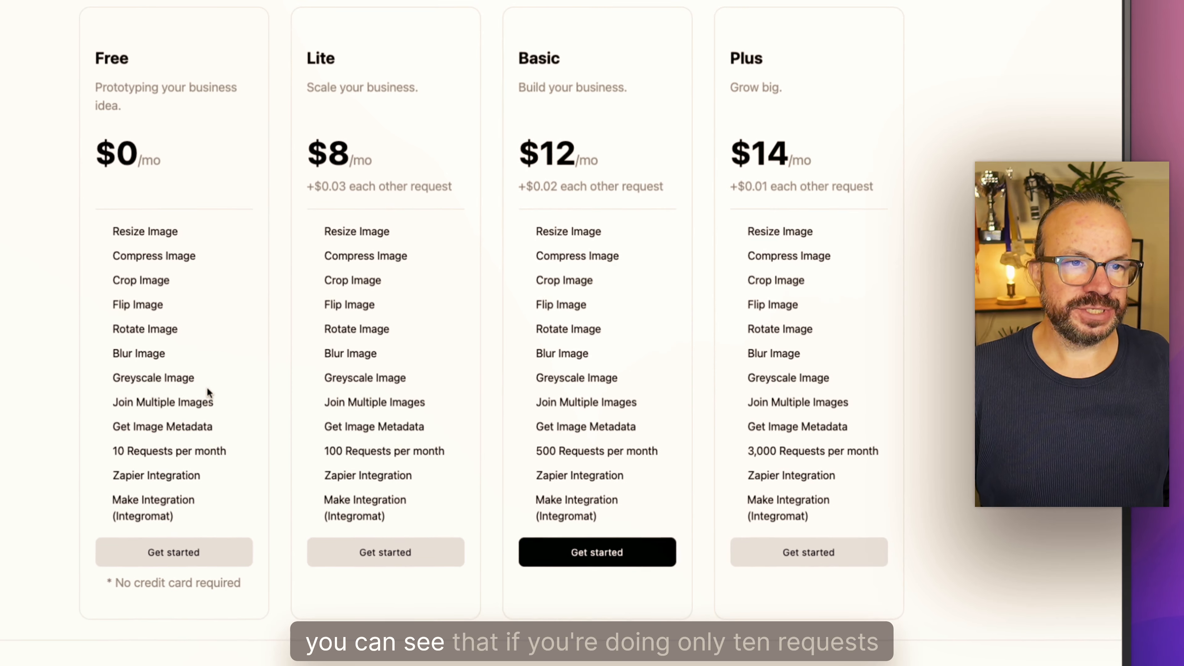
Step: Compare the monthly request limits and extra-request prices of the Mallabe image plans, and close the pricing page
{"action": "left_click_drag", "start_coordinate": [251, 444], "coordinate": [106, 449]}
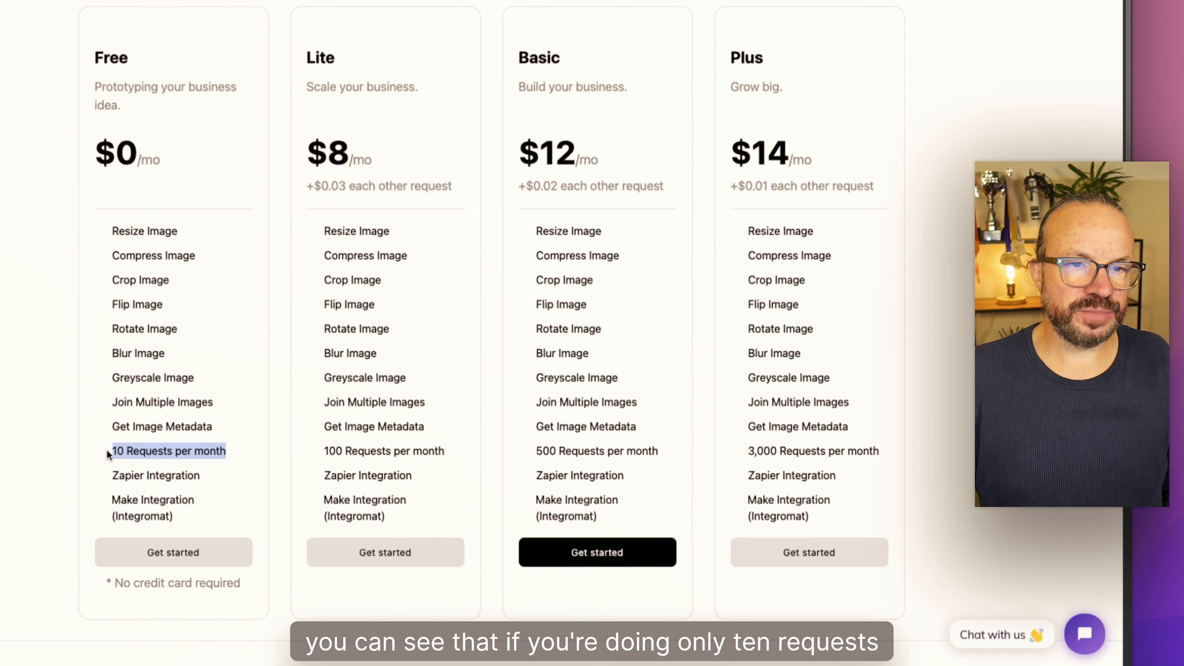
{"action": "left_click", "coordinate": [140, 449]}
{"action": "triple_click", "coordinate": [140, 450]}
{"action": "left_click", "coordinate": [237, 450]}
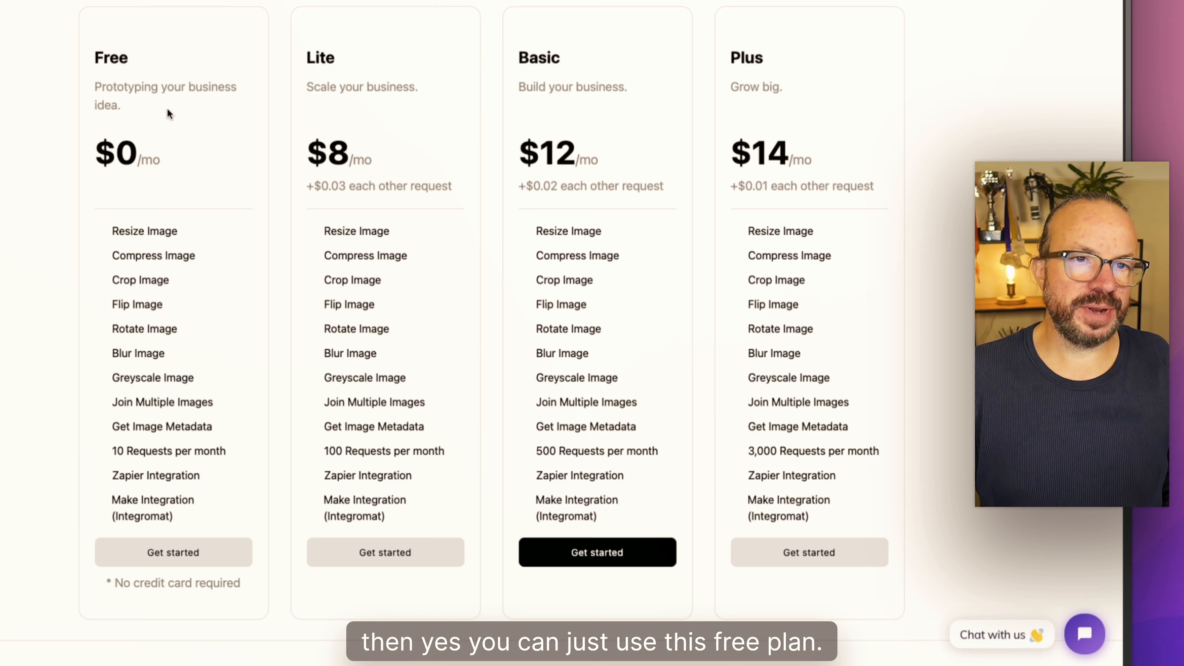
{"action": "left_click_drag", "start_coordinate": [322, 449], "coordinate": [480, 444]}
{"action": "left_click", "coordinate": [479, 444]}
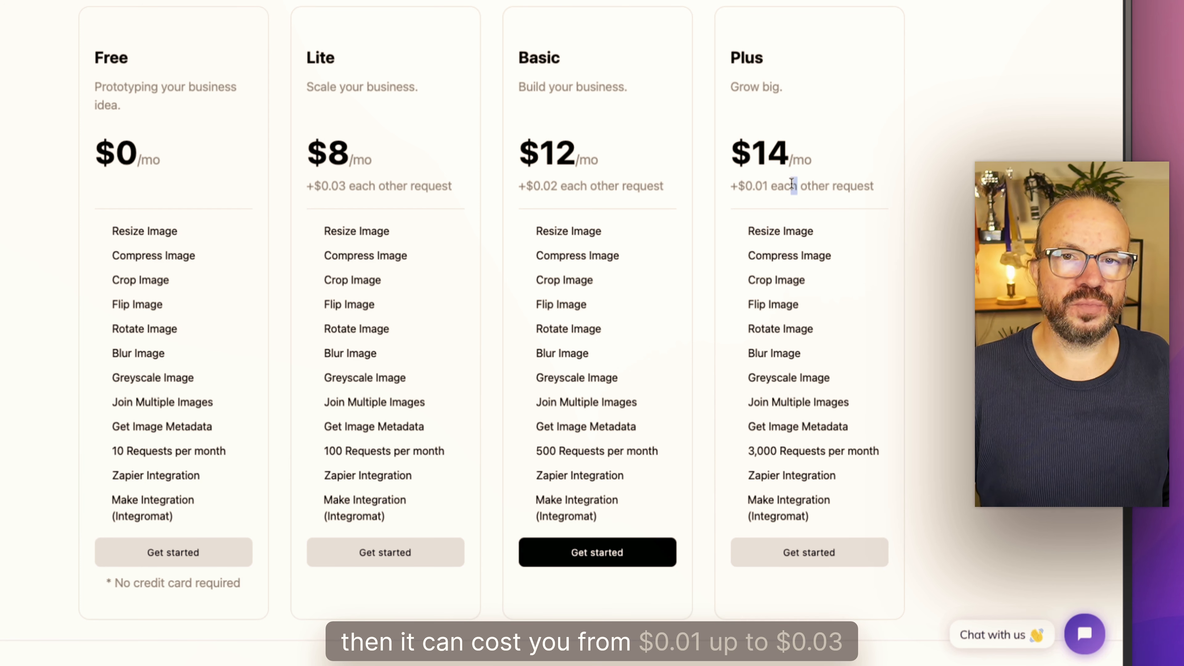
{"action": "left_click_drag", "start_coordinate": [390, 188], "coordinate": [332, 187]}
{"action": "left_click", "coordinate": [402, 423]}
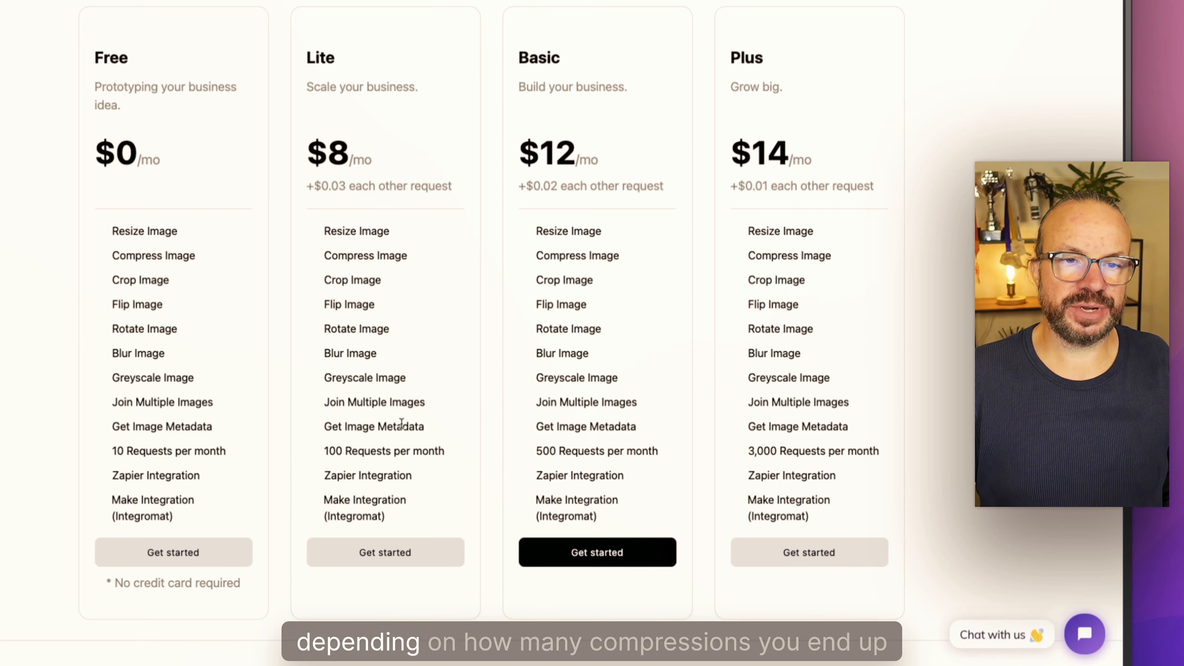
{"action": "left_click_drag", "start_coordinate": [668, 450], "coordinate": [503, 451]}
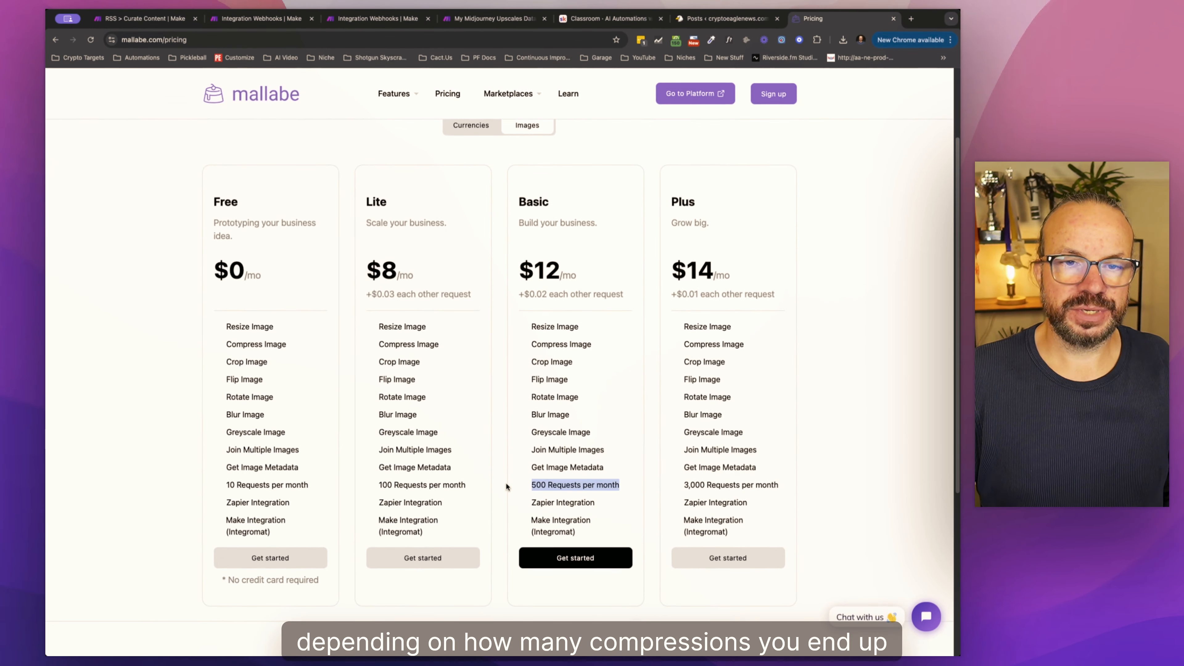
{"action": "left_click", "coordinate": [595, 202]}
{"action": "left_click_drag", "start_coordinate": [589, 295], "coordinate": [553, 295]}
{"action": "left_click", "coordinate": [555, 290]}
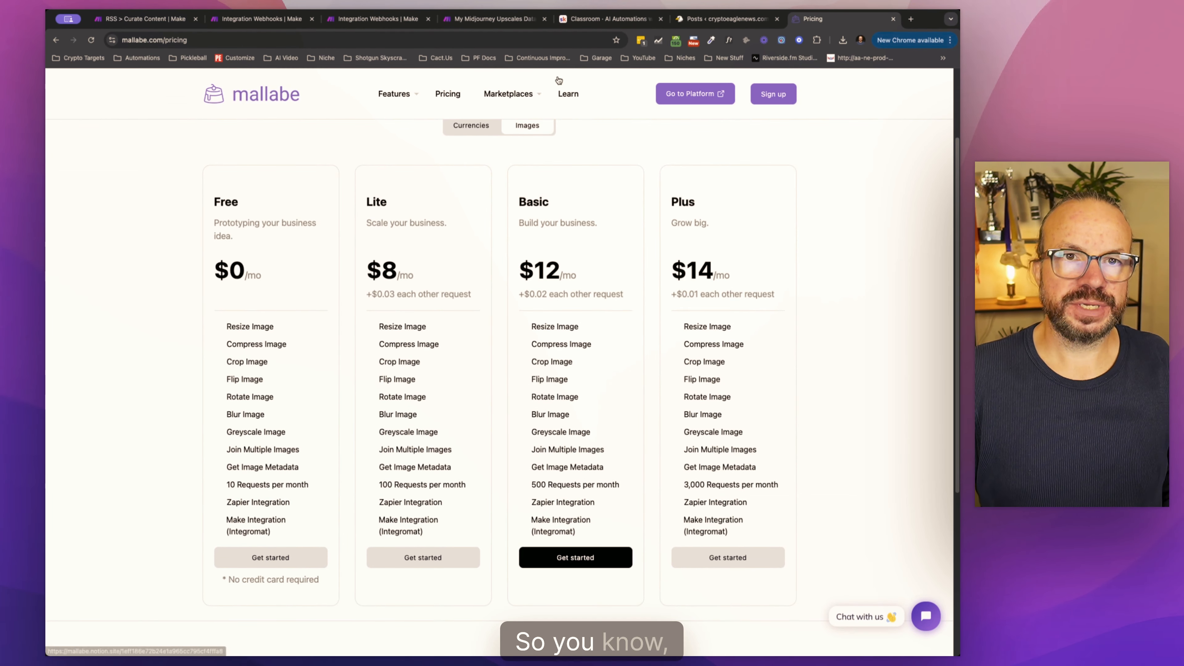
{"action": "left_click", "coordinate": [894, 19]}
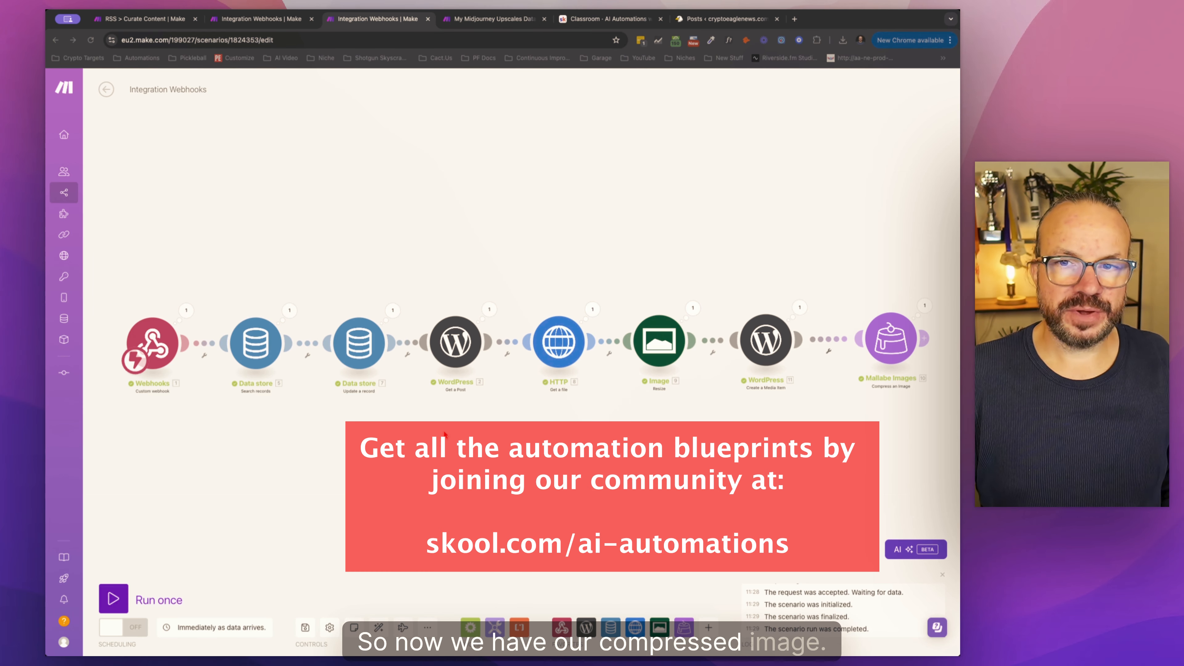
Step: Add an HTTP Get a file module to the scenario and attach it after the Mallabe Images module
{"action": "left_click", "coordinate": [635, 451]}
{"action": "left_click_drag", "start_coordinate": [635, 452], "coordinate": [593, 441]}
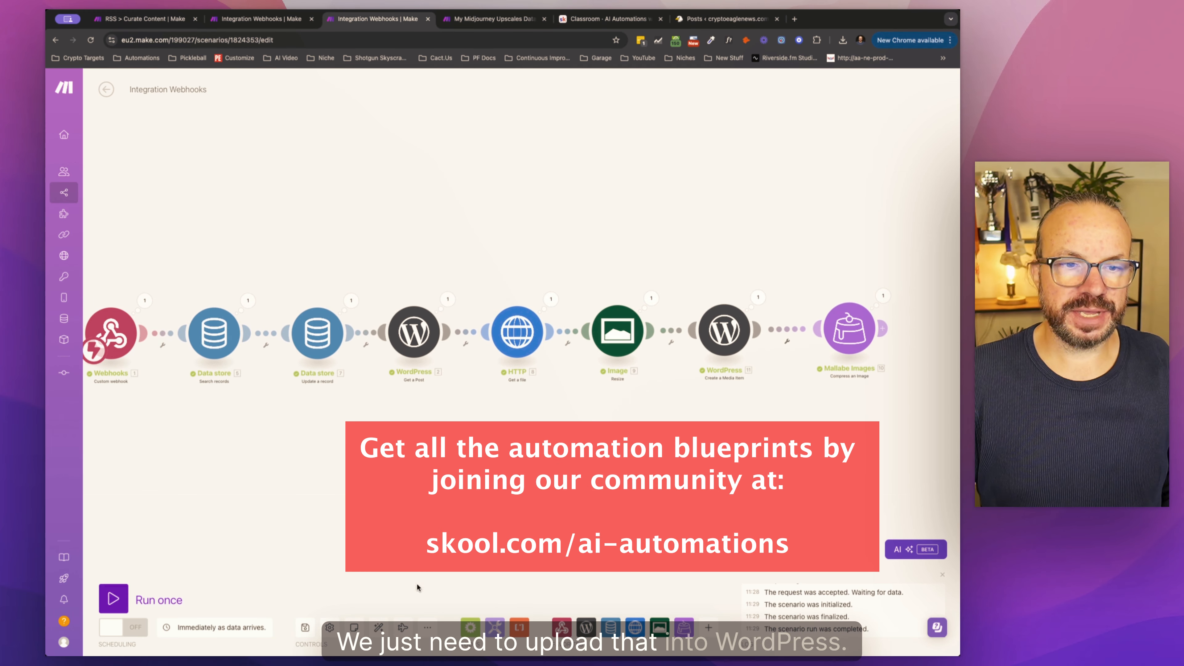
{"action": "left_click", "coordinate": [381, 625]}
{"action": "left_click_drag", "start_coordinate": [716, 457], "coordinate": [384, 428]}
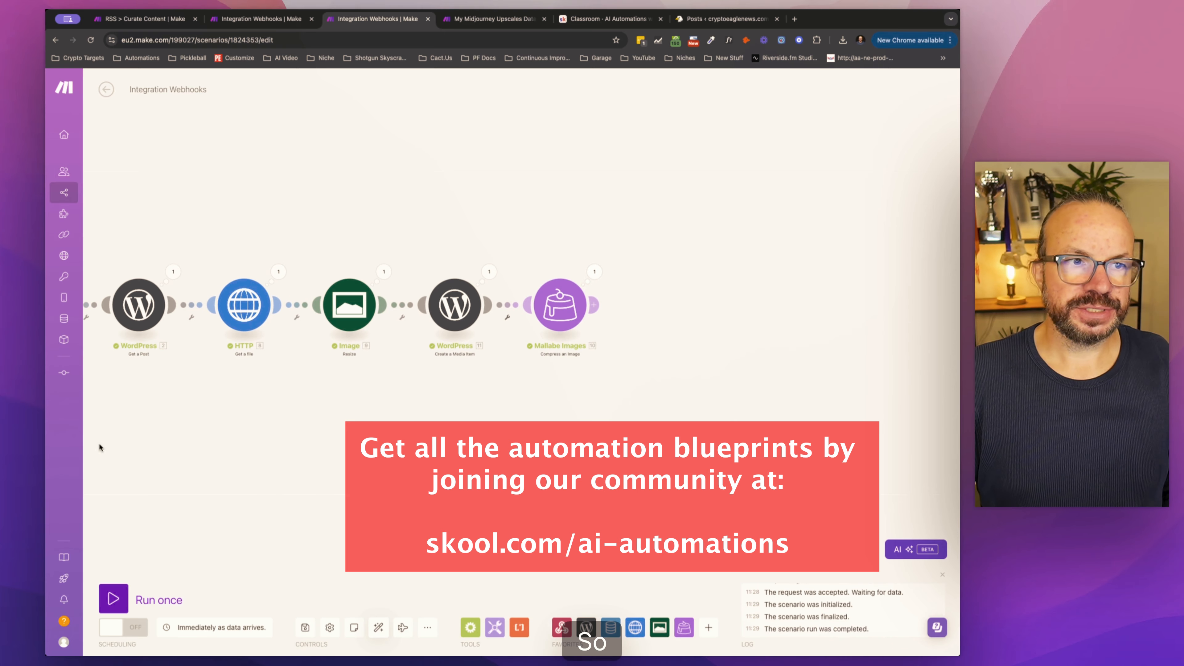
{"action": "left_click", "coordinate": [572, 307]}
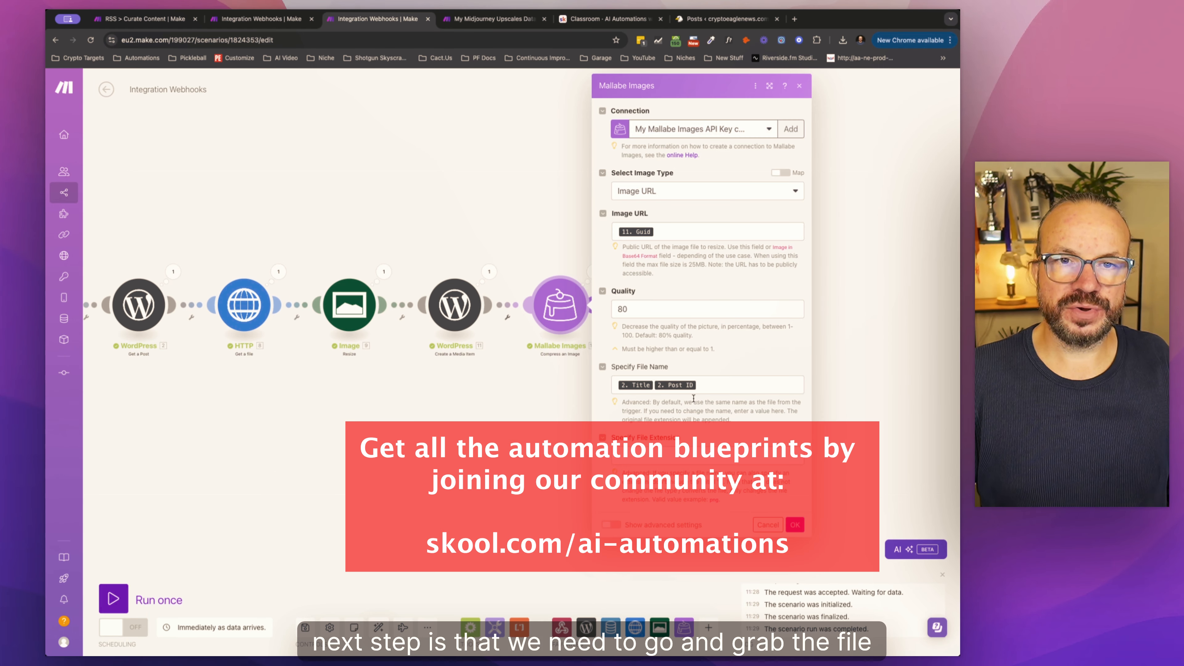
{"action": "left_click", "coordinate": [649, 623]}
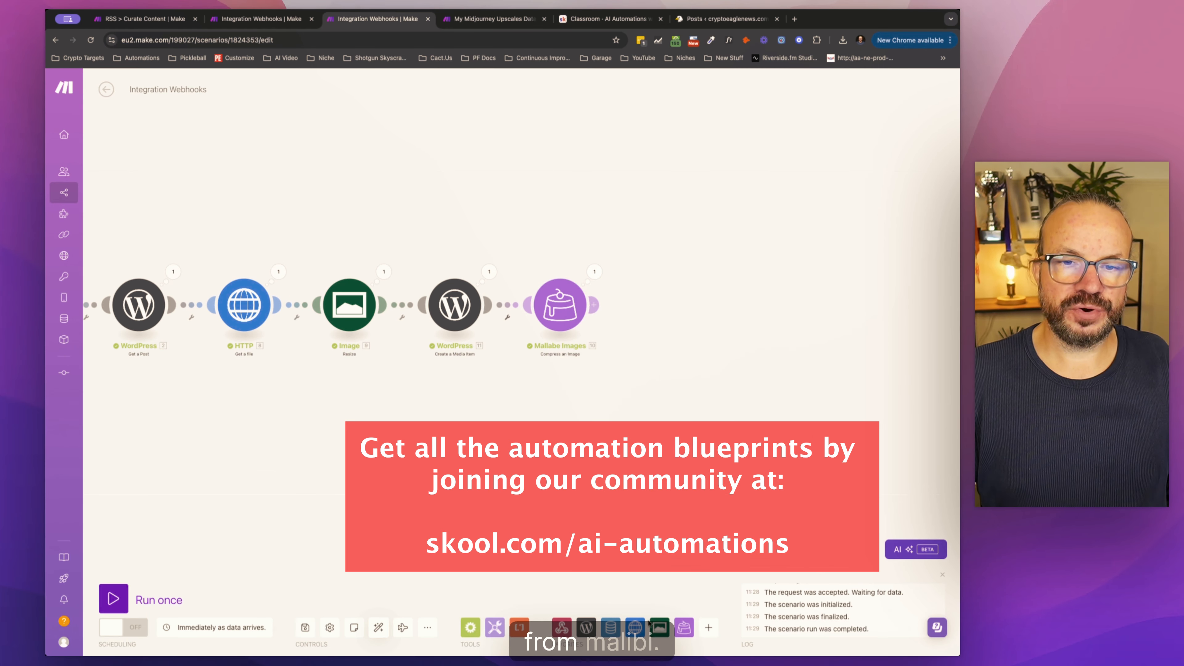
{"action": "left_click", "coordinate": [635, 628]}
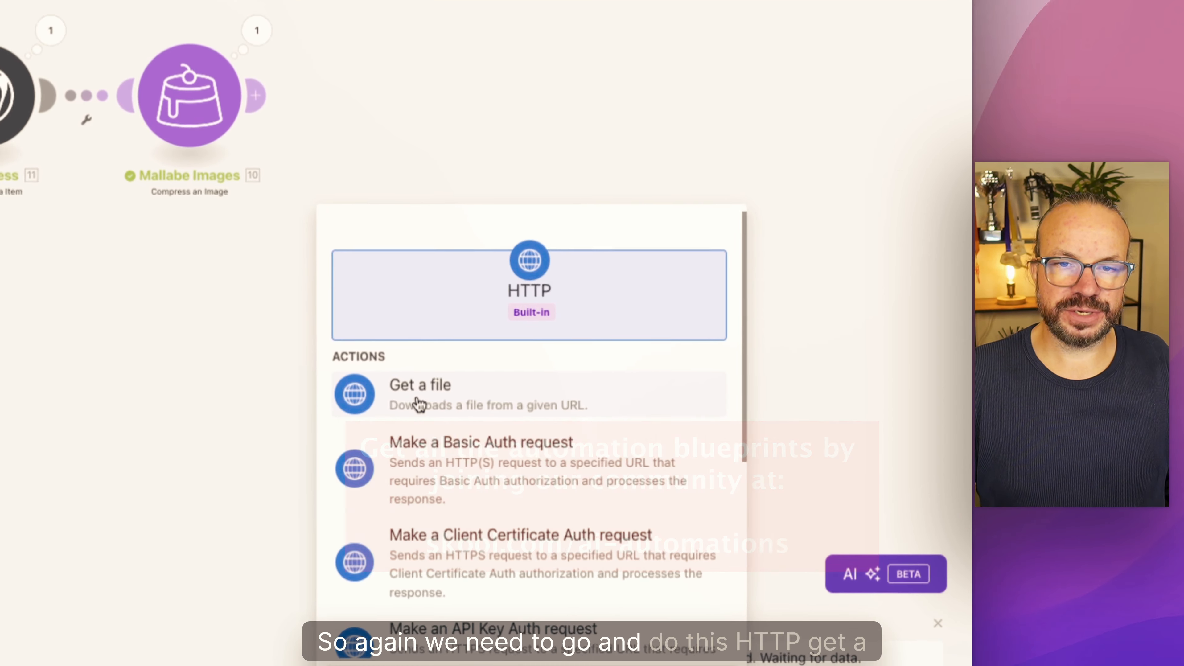
{"action": "left_click", "coordinate": [682, 464]}
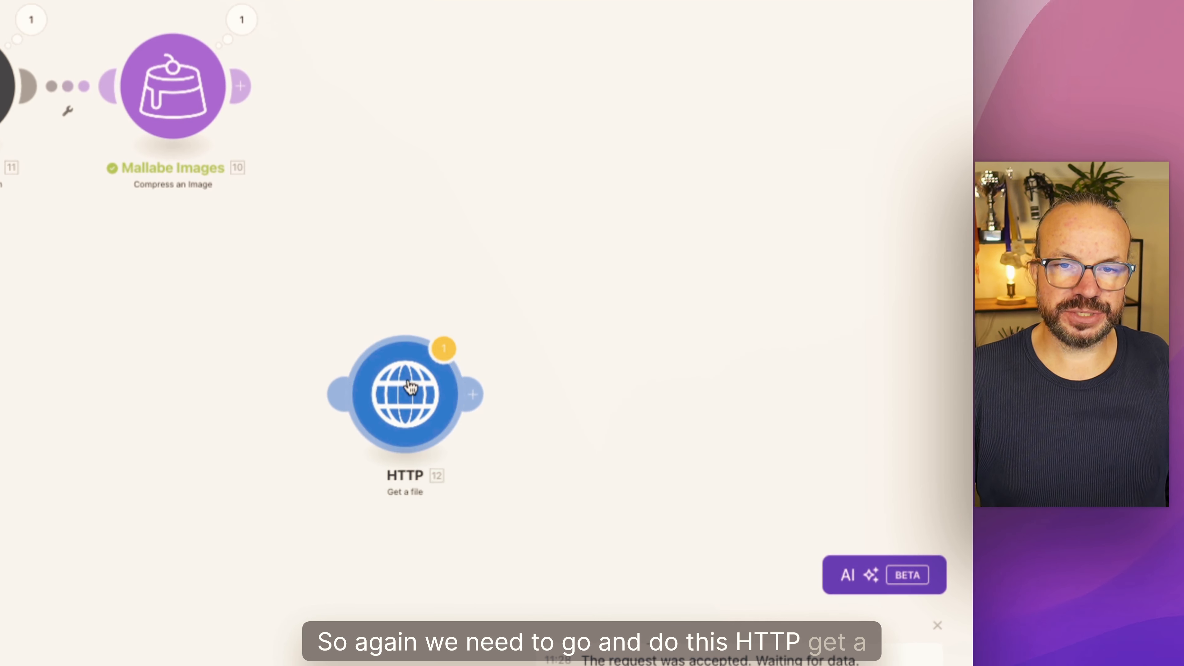
{"action": "left_click_drag", "start_coordinate": [410, 386], "coordinate": [402, 67]}
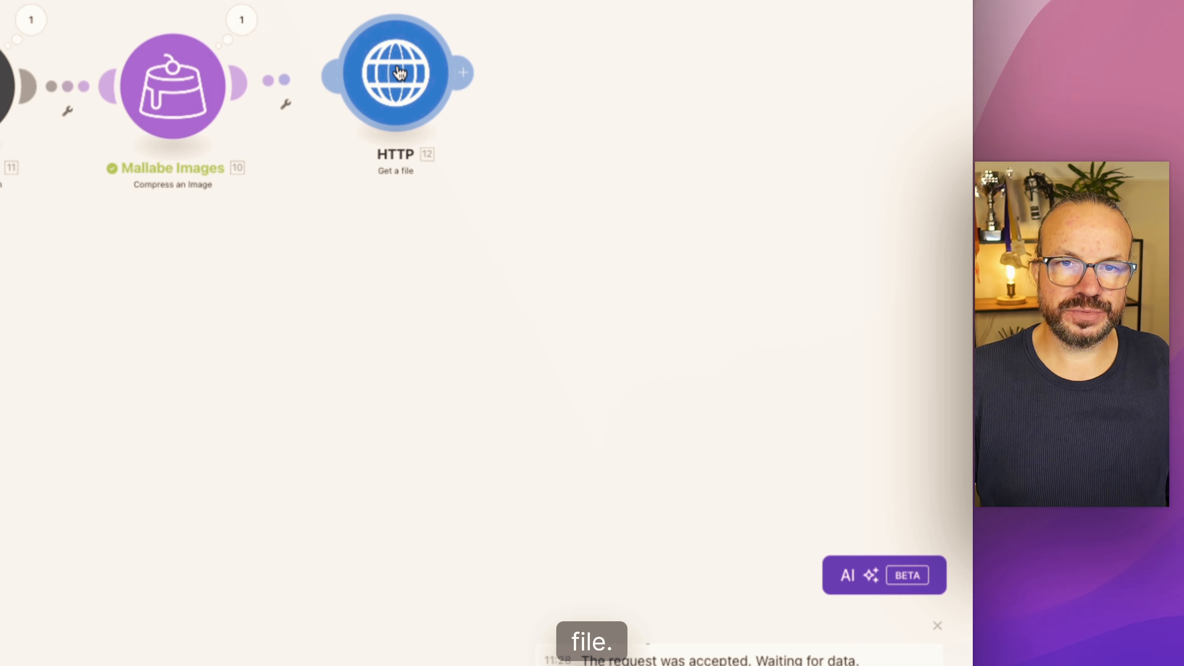
Step: Set the new HTTP module's URL to the Compressed Image URL from Mallabe Images and save the module
{"action": "left_click", "coordinate": [402, 55]}
{"action": "left_click", "coordinate": [536, 70]}
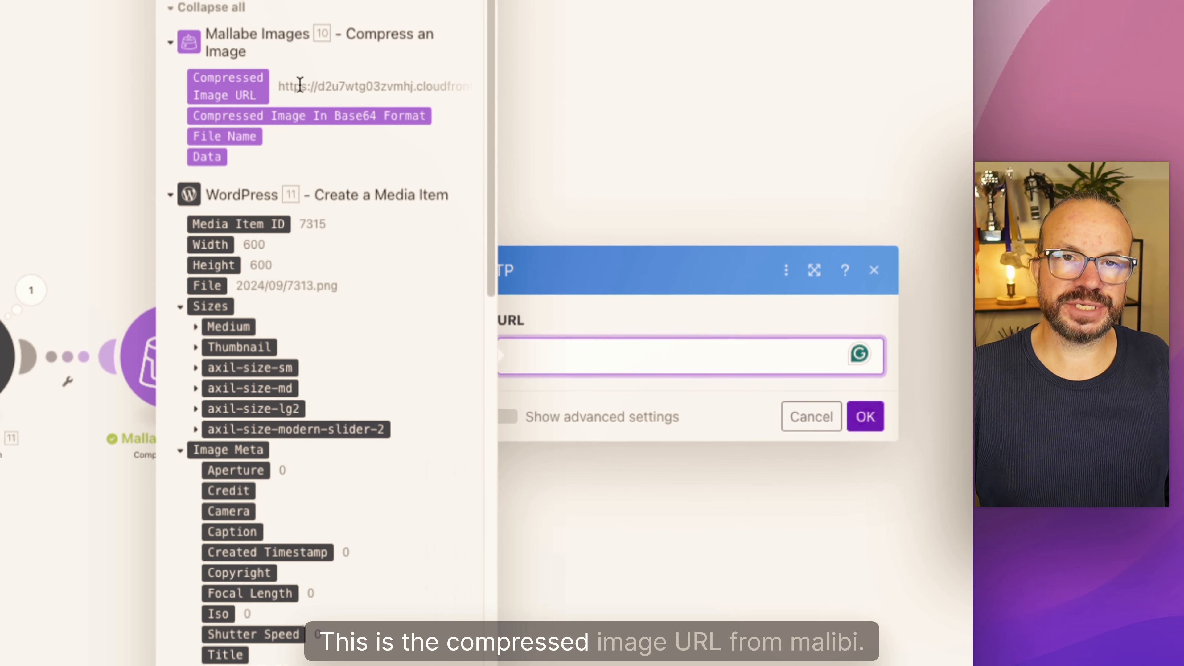
{"action": "left_click", "coordinate": [221, 85]}
{"action": "left_click", "coordinate": [863, 419]}
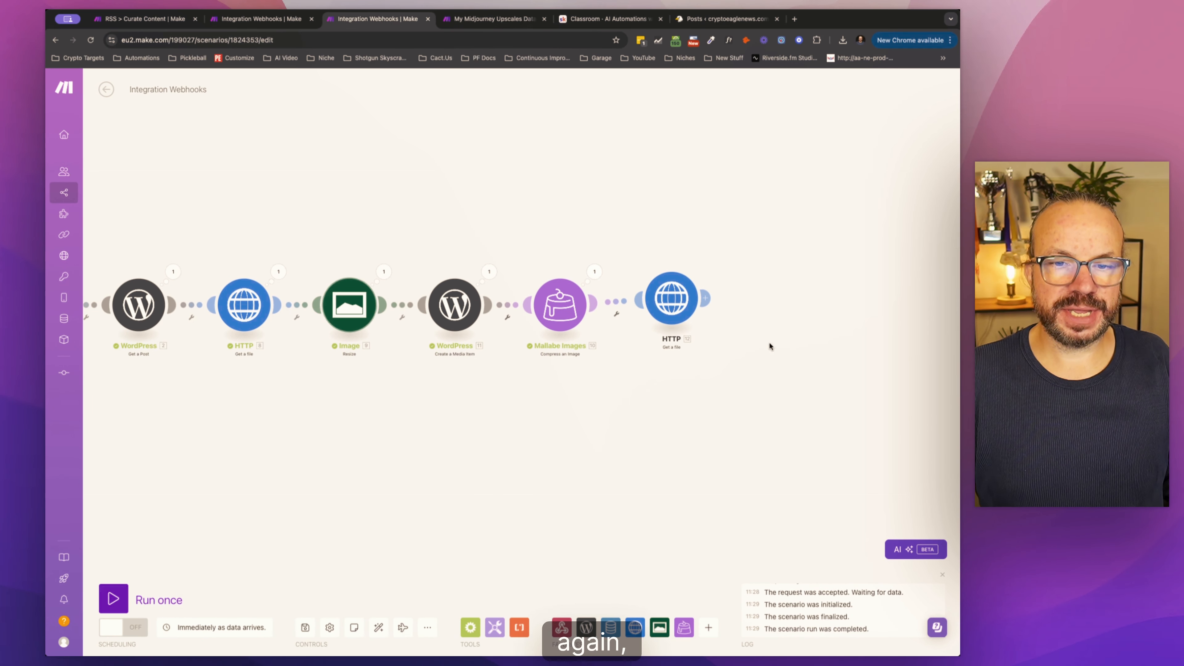
Step: Add a WordPress Create a Media Item module after the last HTTP Get a file module
{"action": "left_click", "coordinate": [589, 633]}
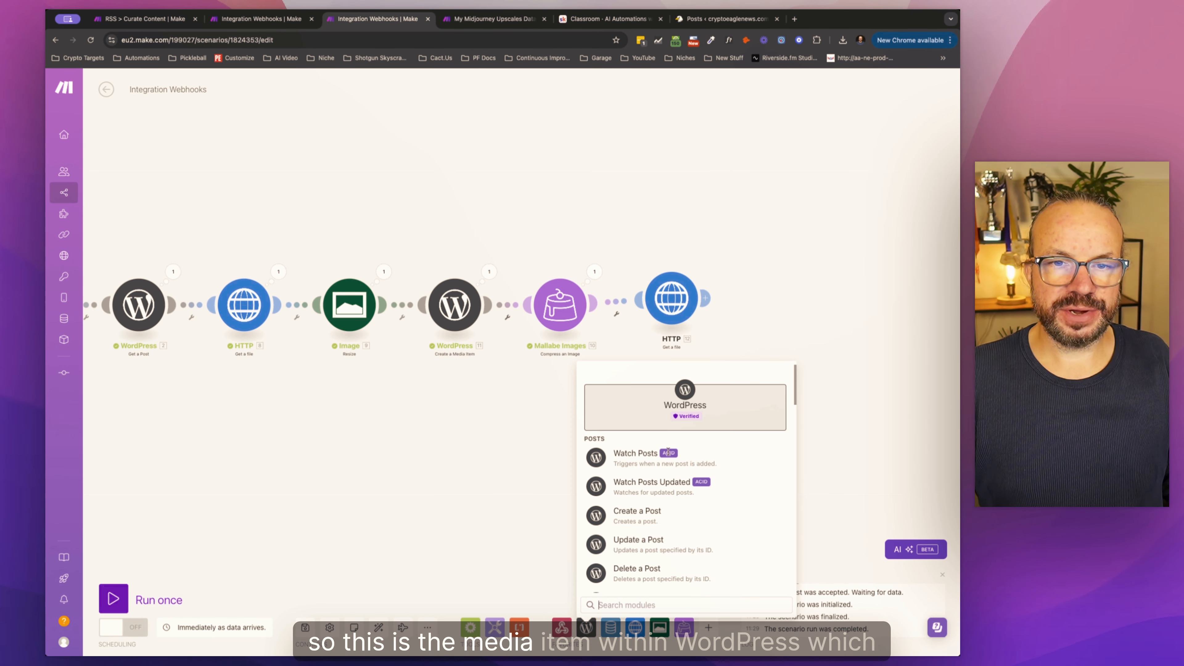
{"action": "scroll", "coordinate": [644, 527], "scroll_direction": "down", "scroll_amount": 10}
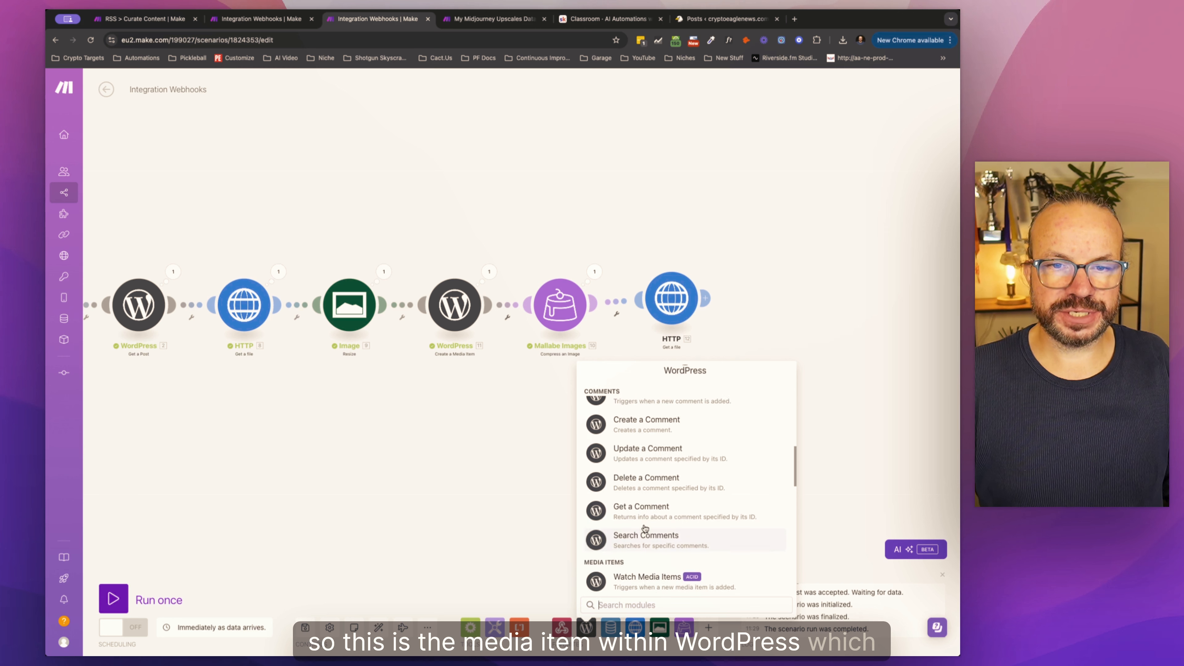
{"action": "scroll", "coordinate": [645, 528], "scroll_direction": "down", "scroll_amount": 3}
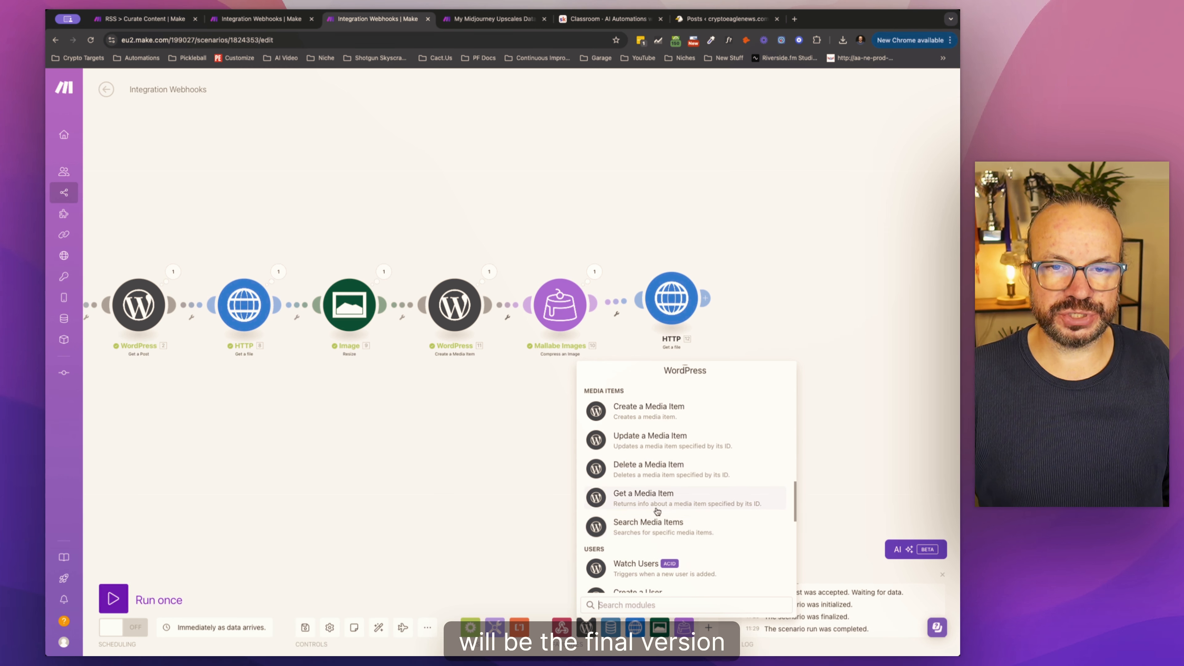
{"action": "scroll", "coordinate": [676, 530], "scroll_direction": "up", "scroll_amount": 2}
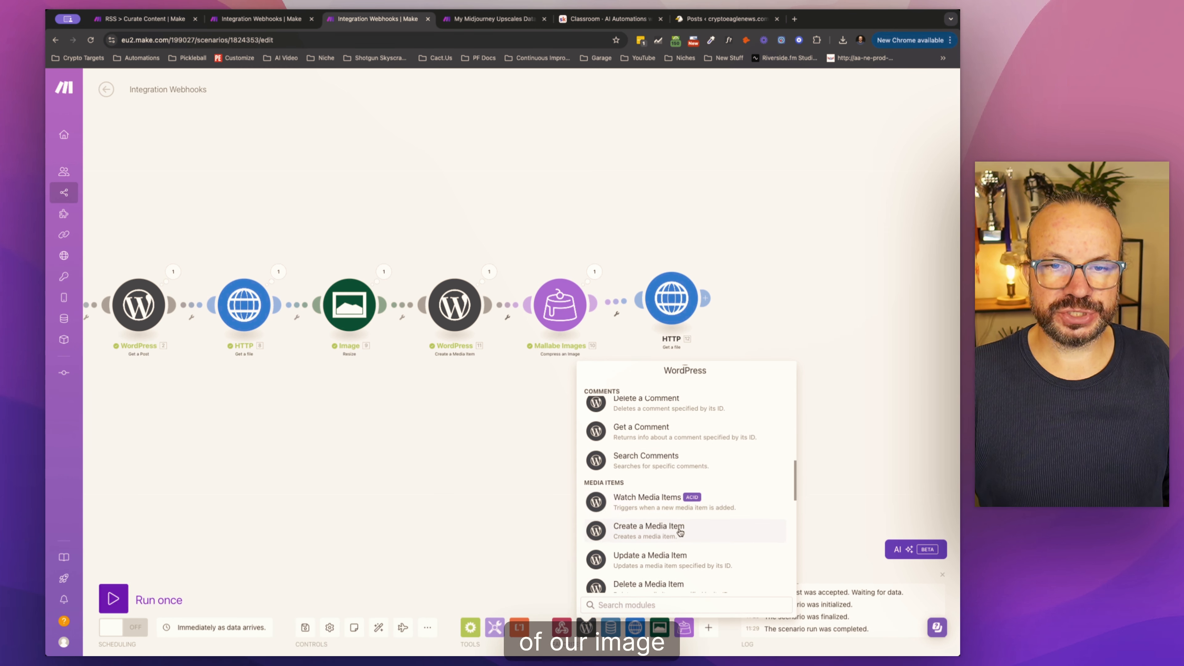
{"action": "scroll", "coordinate": [679, 531], "scroll_direction": "down", "scroll_amount": 2}
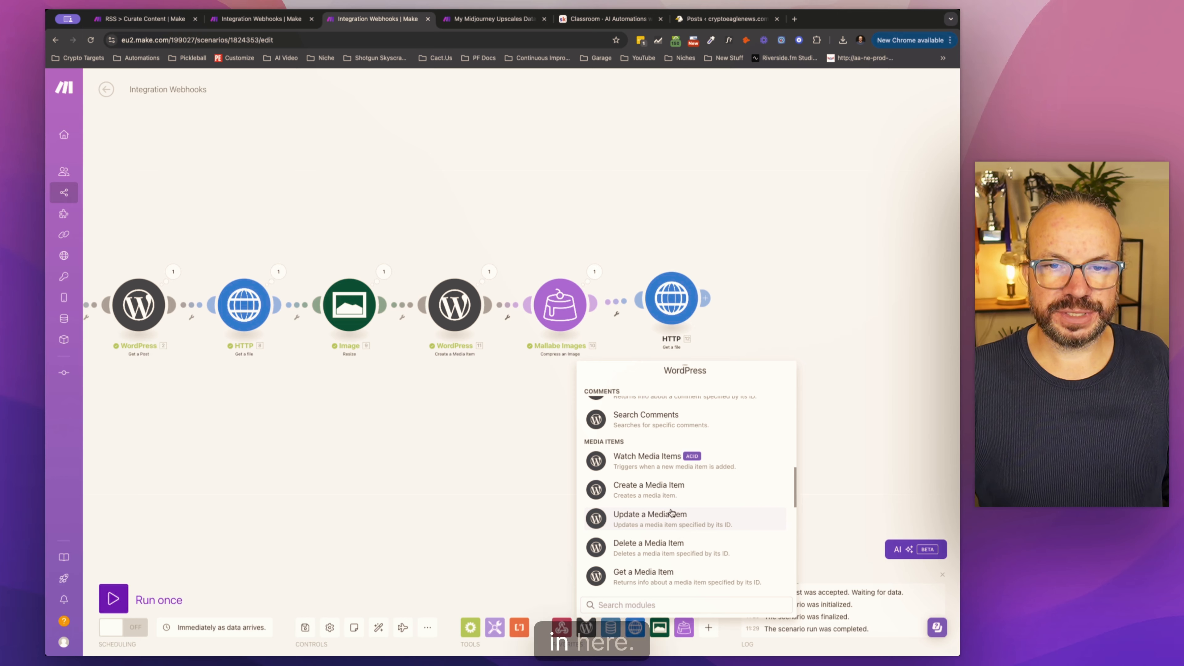
{"action": "left_click", "coordinate": [649, 489]}
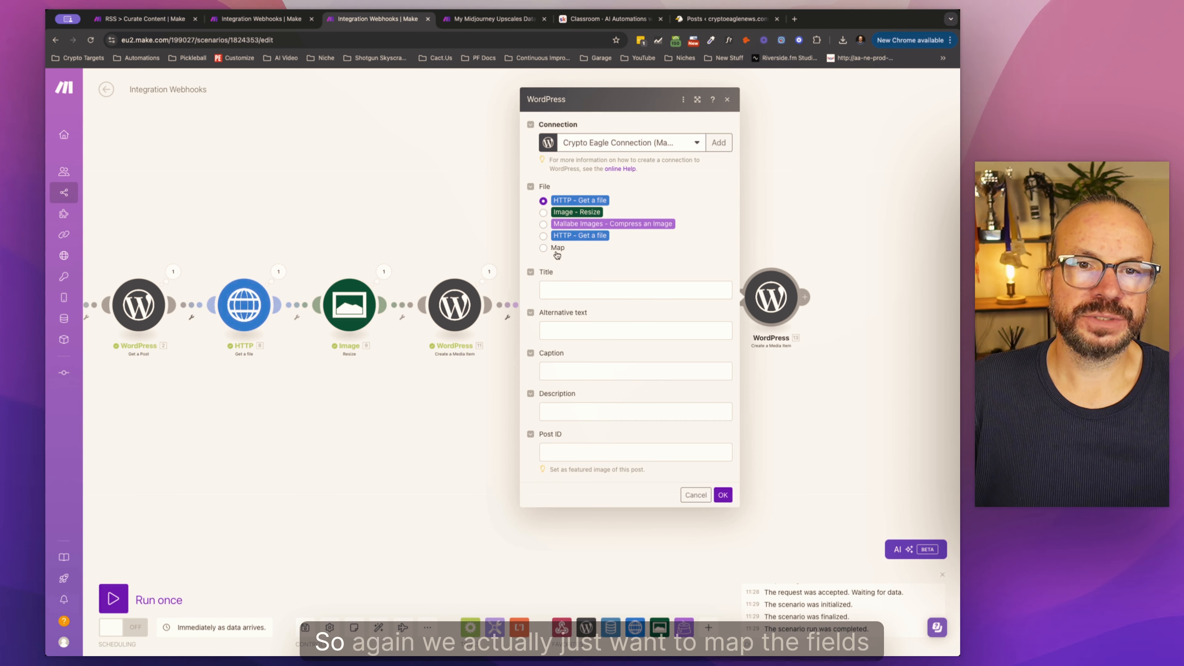
Step: Set the media item's File to Map and add the Data output of HTTP module 12 to its Data field
{"action": "left_click", "coordinate": [544, 248]}
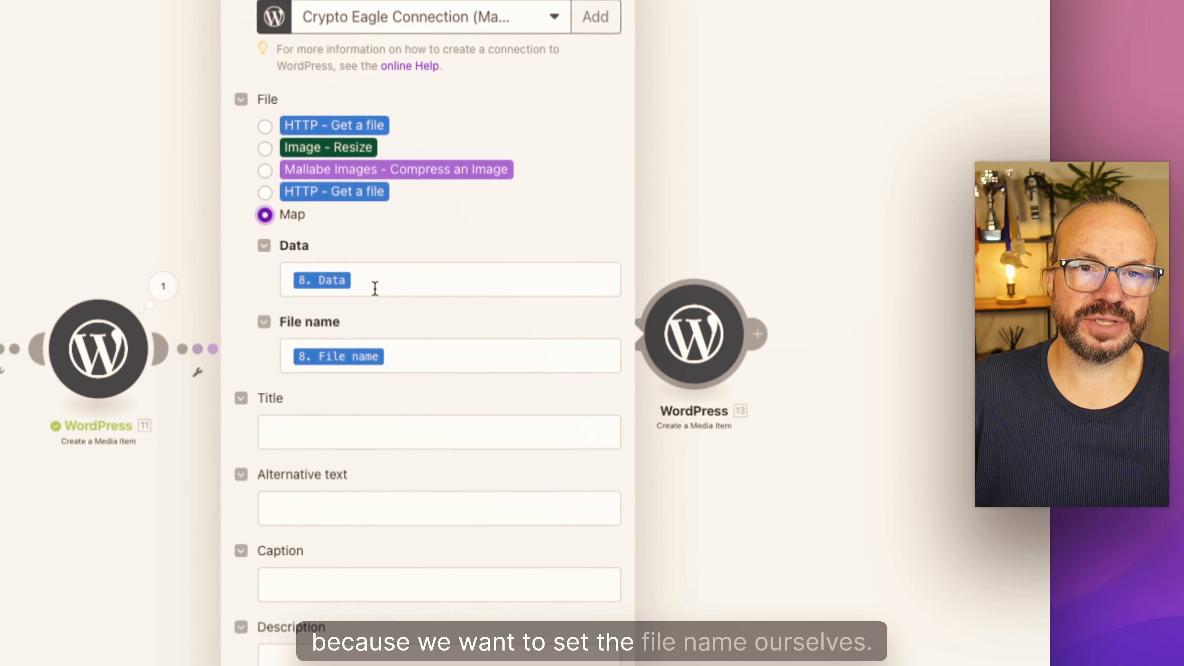
{"action": "left_click", "coordinate": [599, 282]}
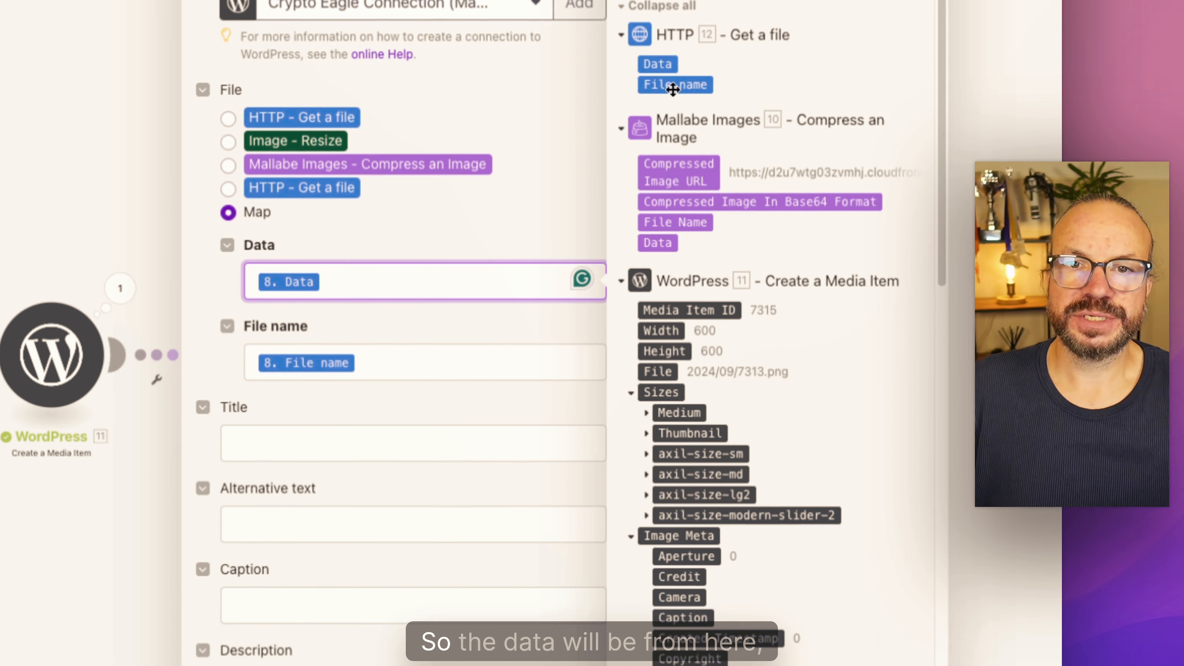
{"action": "left_click", "coordinate": [664, 62]}
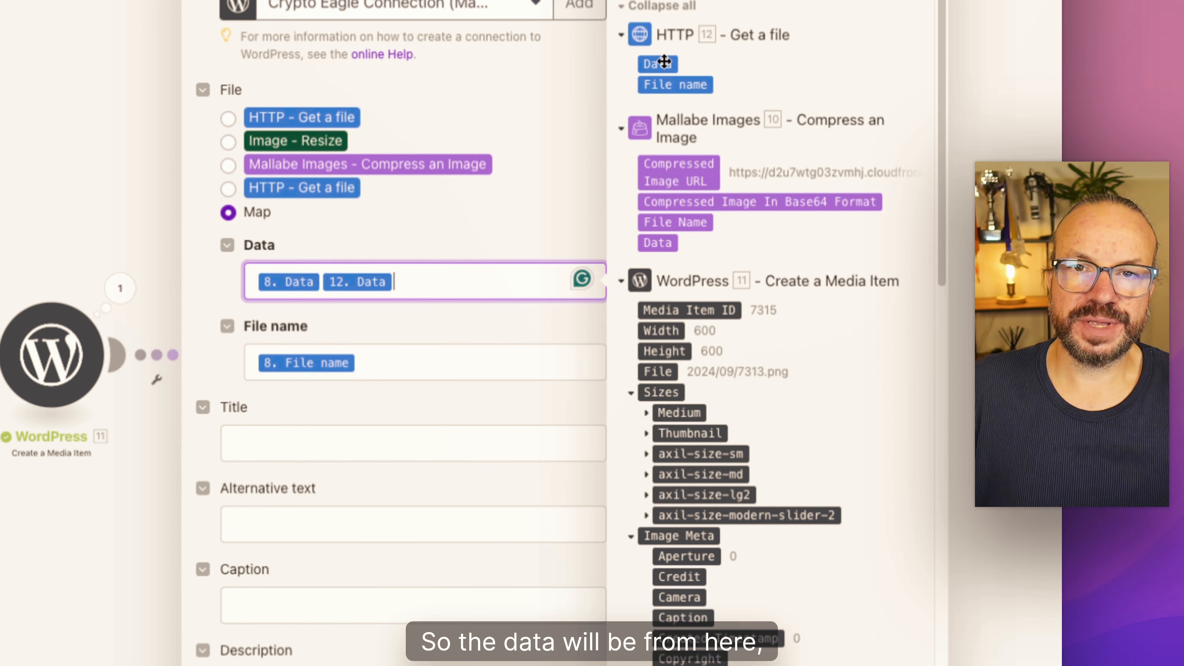
Step: Replace the media item's file name with the Get a Post Title, the Media Item ID from module 11 and ".png", and save the module
{"action": "left_click", "coordinate": [375, 367]}
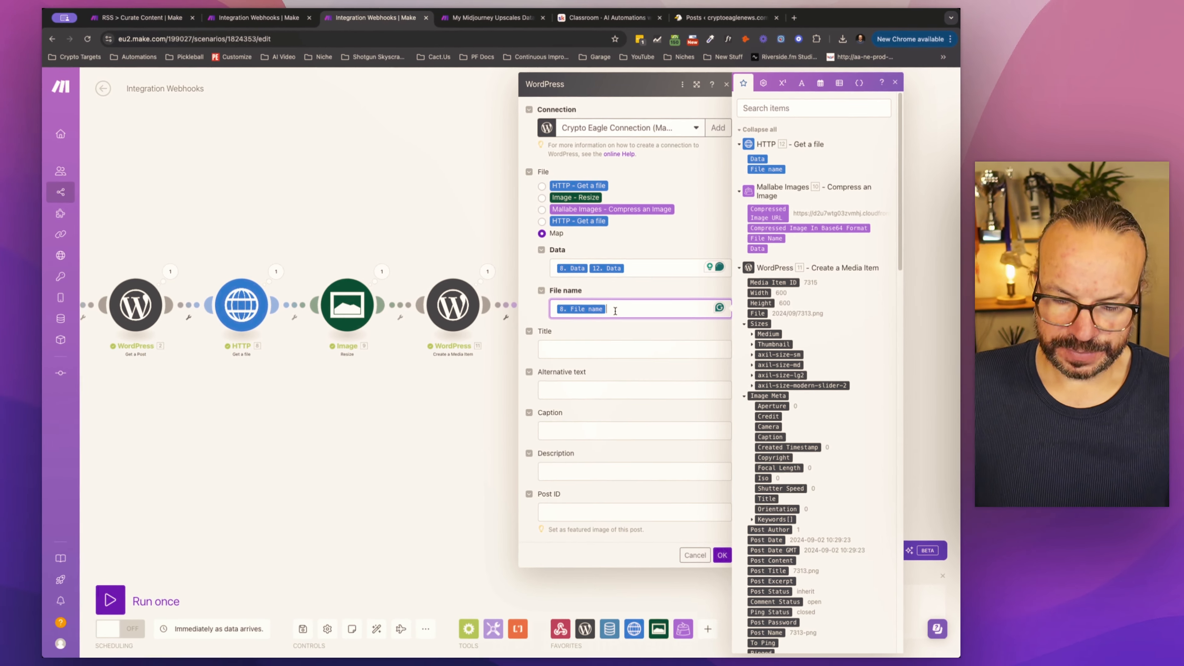
{"action": "key", "text": "BackSpace"}
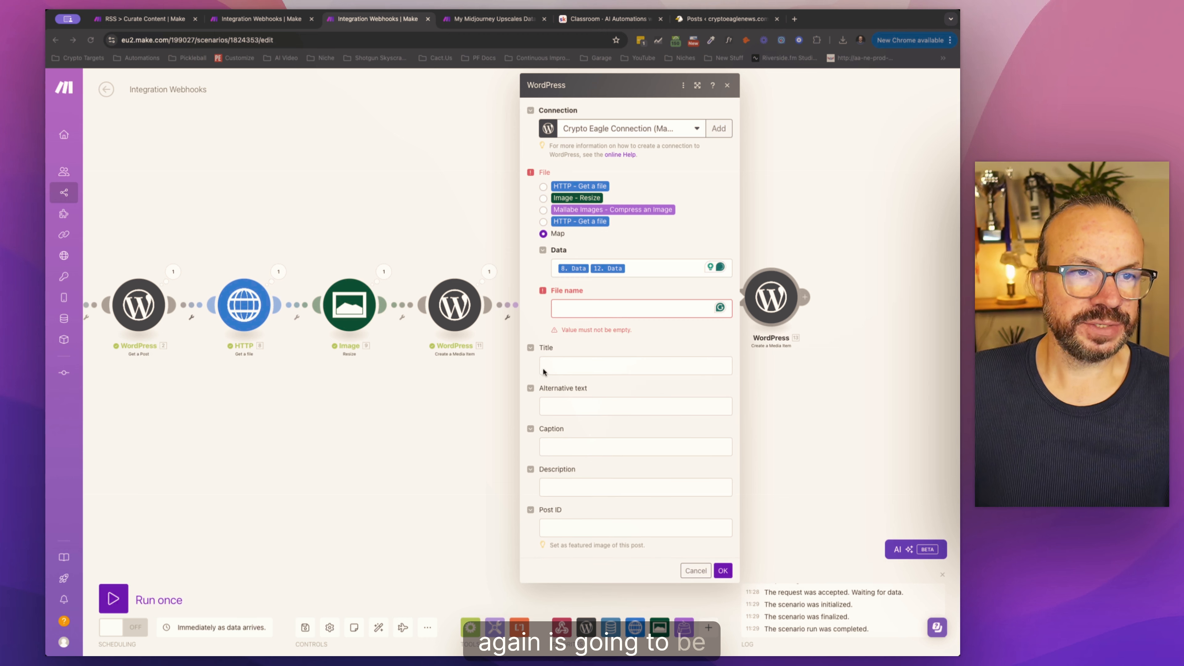
{"action": "left_click", "coordinate": [604, 311]}
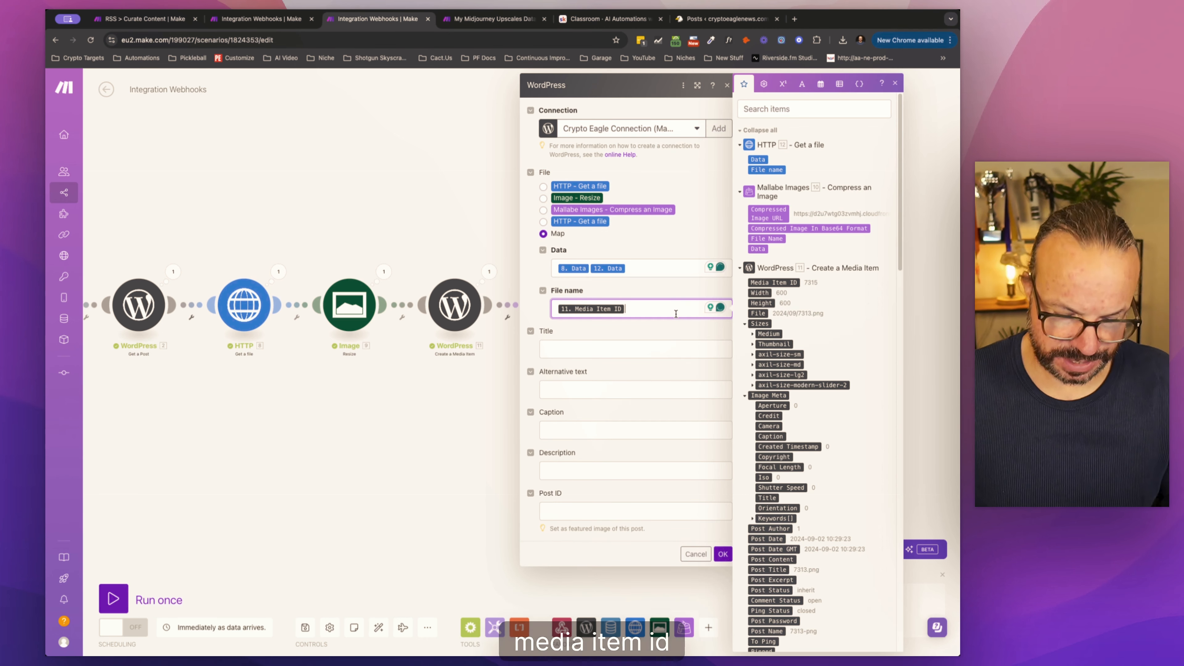
{"action": "type", "text": ".png"}
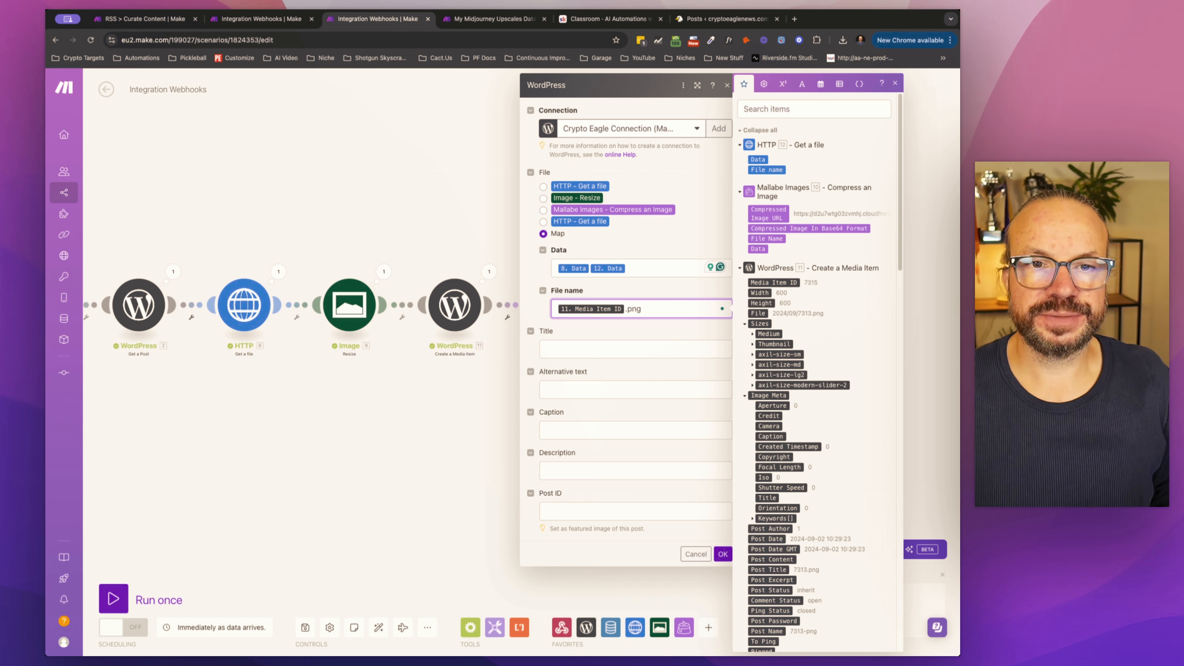
{"action": "scroll", "coordinate": [865, 339], "scroll_direction": "down", "scroll_amount": 15}
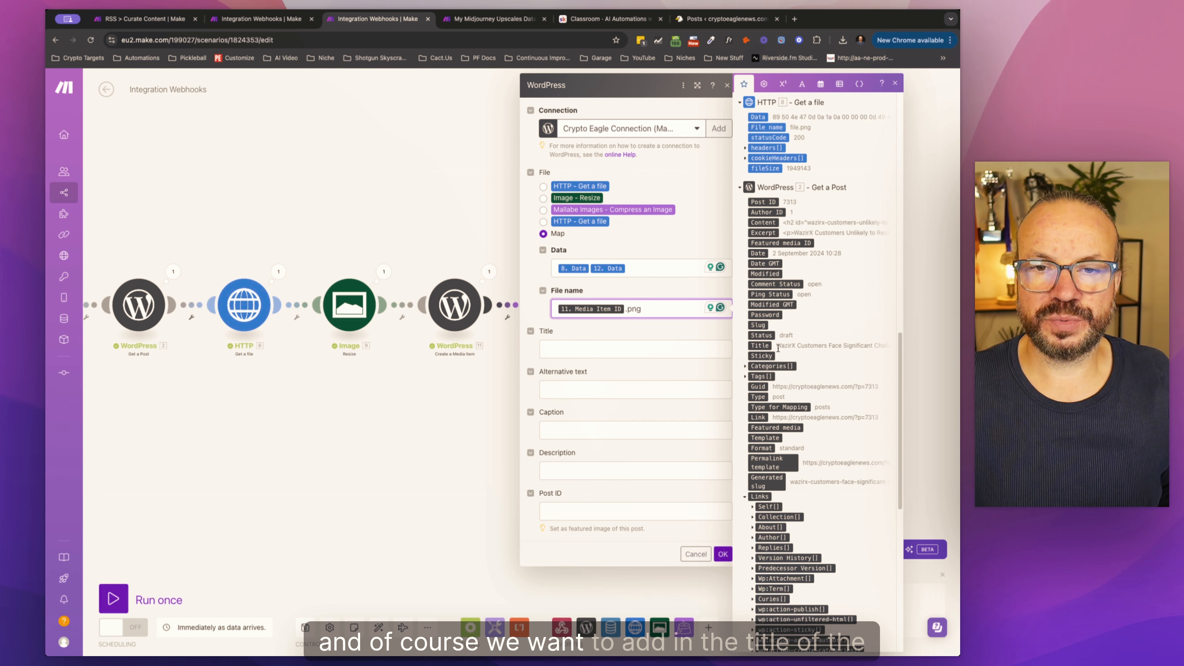
{"action": "left_click", "coordinate": [767, 345]}
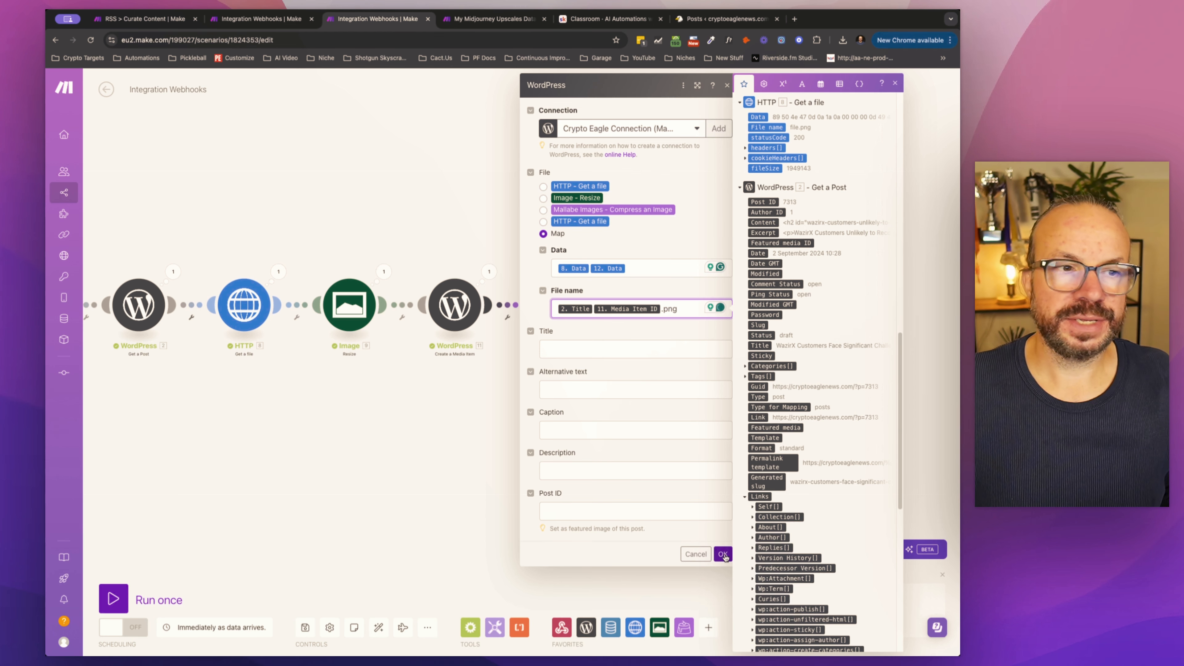
{"action": "left_click", "coordinate": [68, 467]}
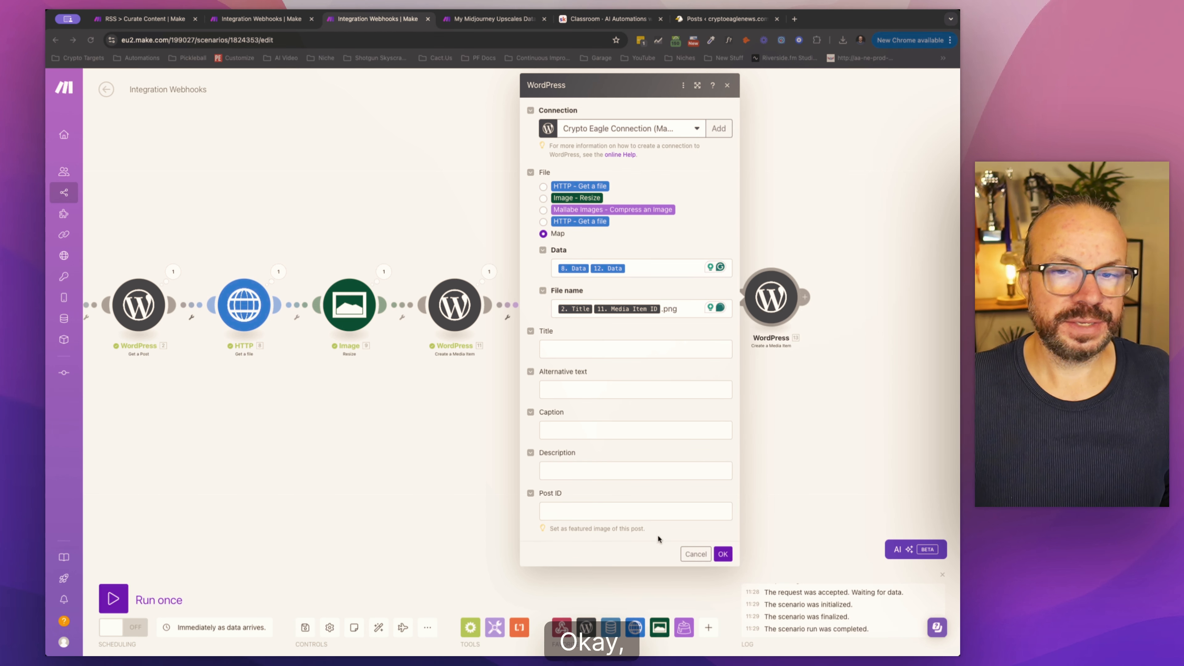
{"action": "left_click", "coordinate": [723, 553]}
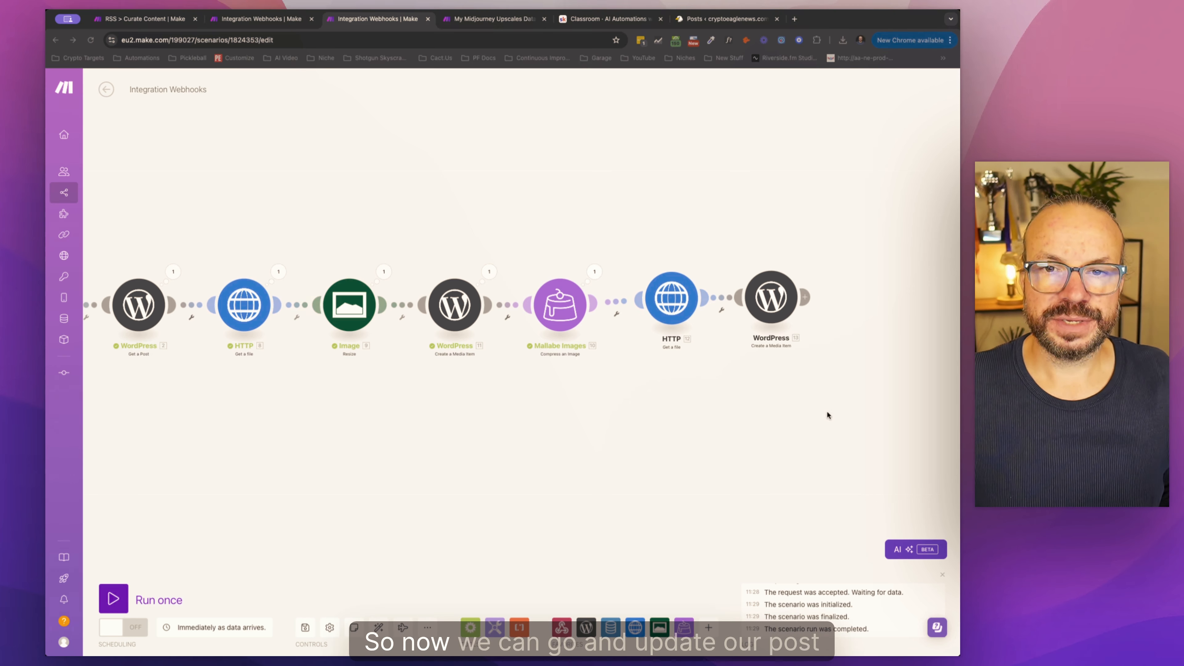
Step: Add a WordPress Update a Post module and connect it after the last Create a Media Item module
{"action": "left_click", "coordinate": [586, 627]}
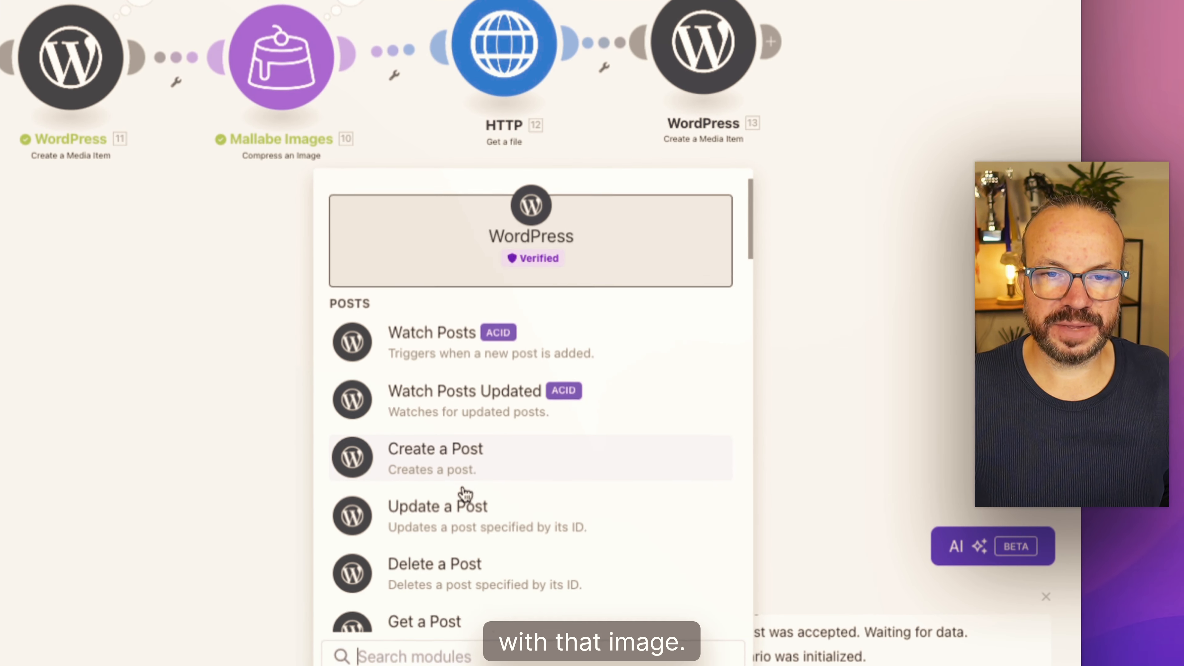
{"action": "scroll", "coordinate": [464, 493], "scroll_direction": "down", "scroll_amount": 5}
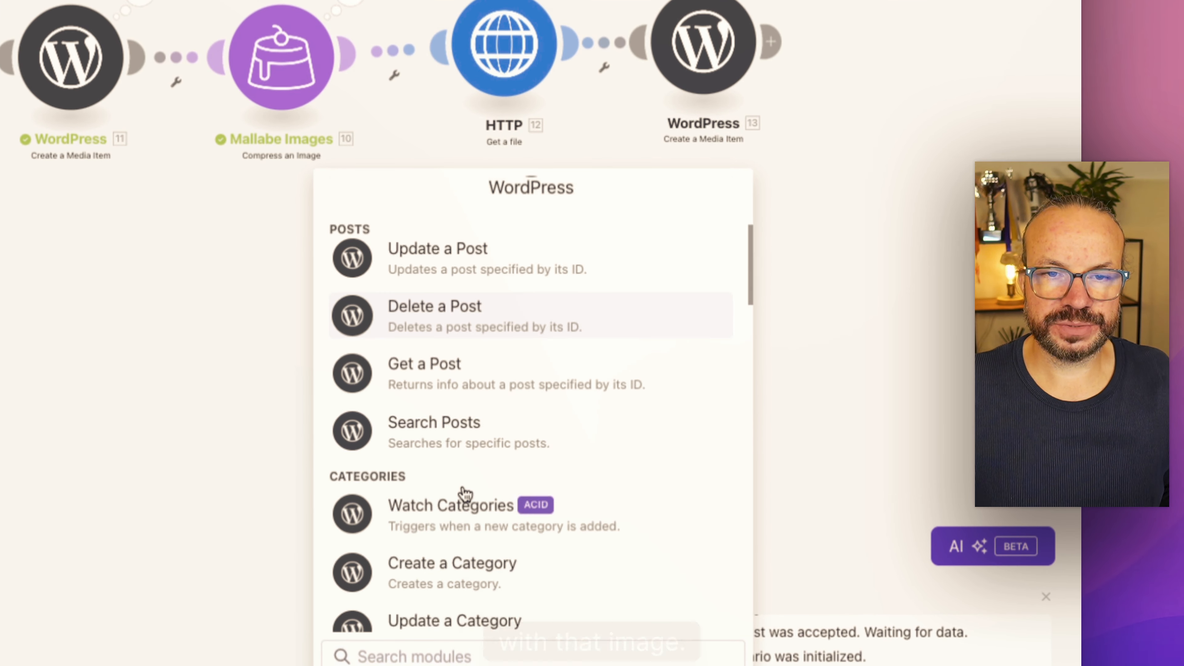
{"action": "scroll", "coordinate": [463, 494], "scroll_direction": "up", "scroll_amount": 5}
{"action": "left_click", "coordinate": [462, 493]}
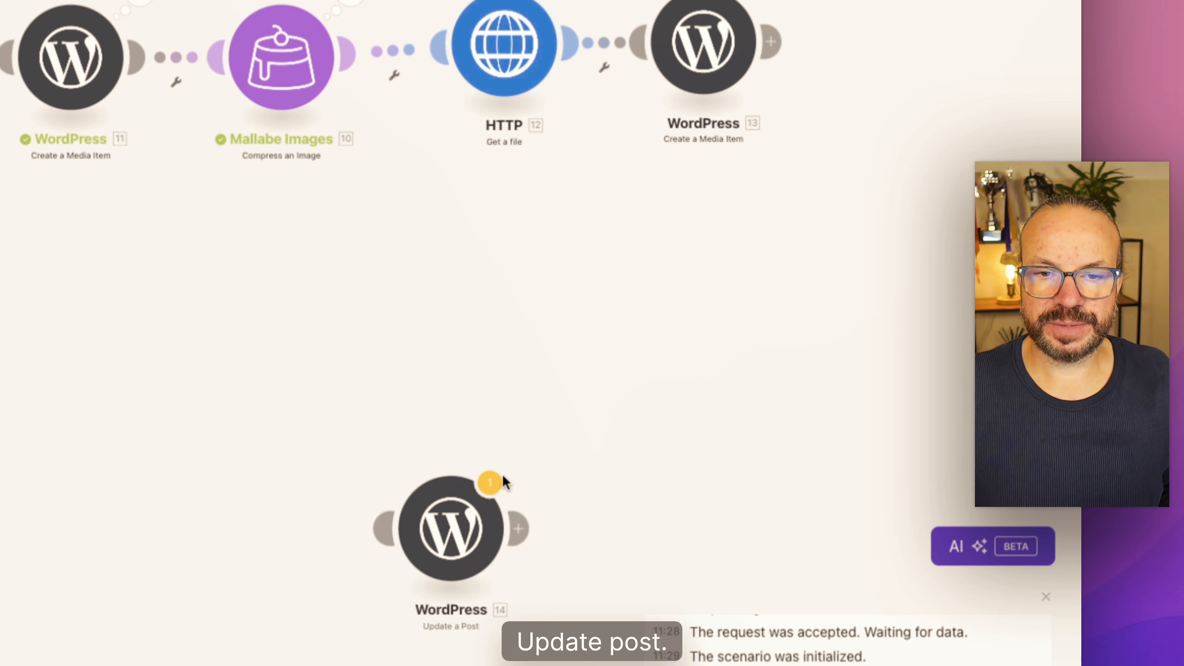
{"action": "left_click_drag", "start_coordinate": [474, 503], "coordinate": [924, 17]}
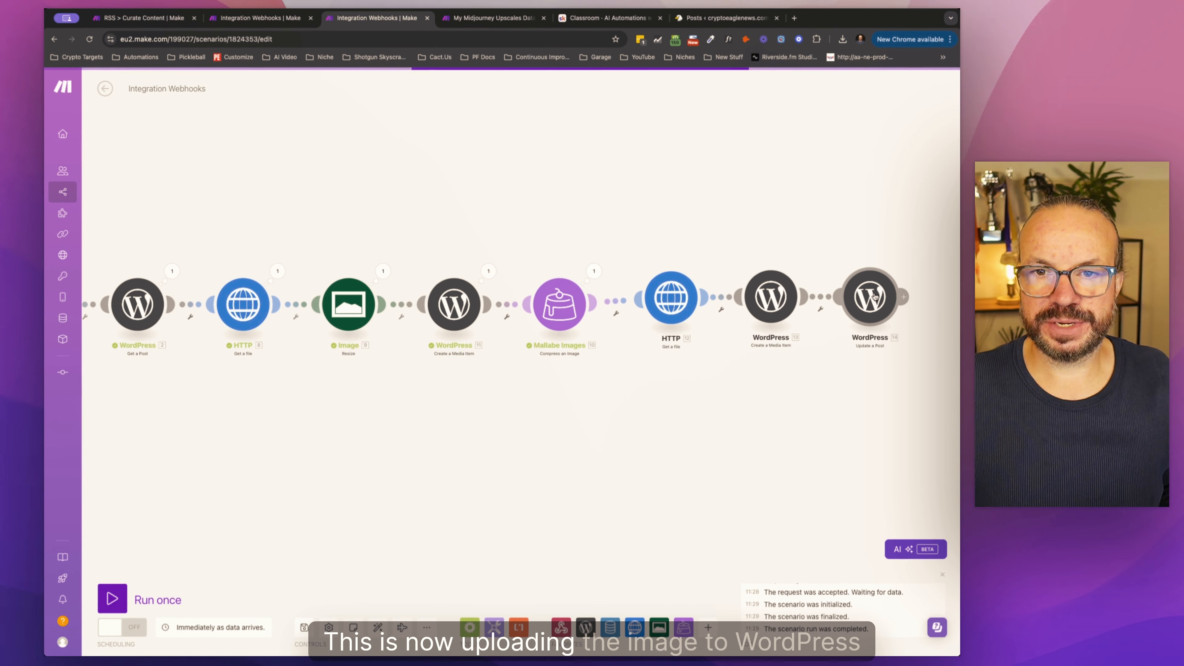
Step: In the Update a Post module, set the type to Posts and map Post ID to the record's Post ID from data store module 5
{"action": "left_click", "coordinate": [875, 298]}
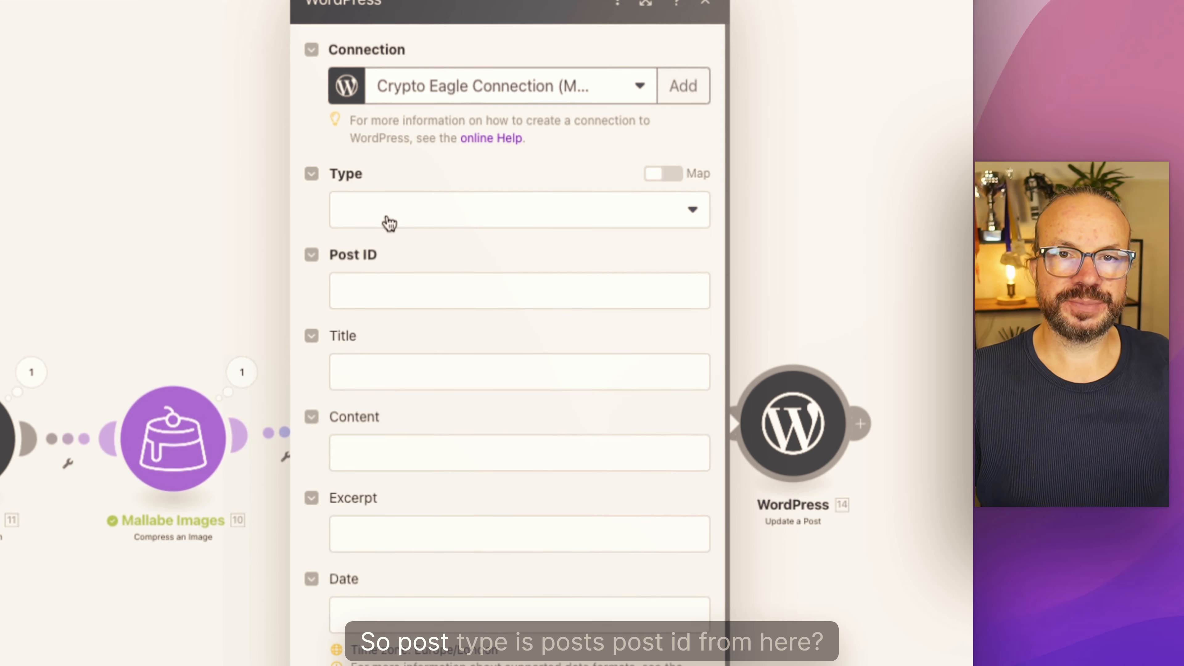
{"action": "left_click", "coordinate": [389, 223]}
{"action": "left_click", "coordinate": [386, 282]}
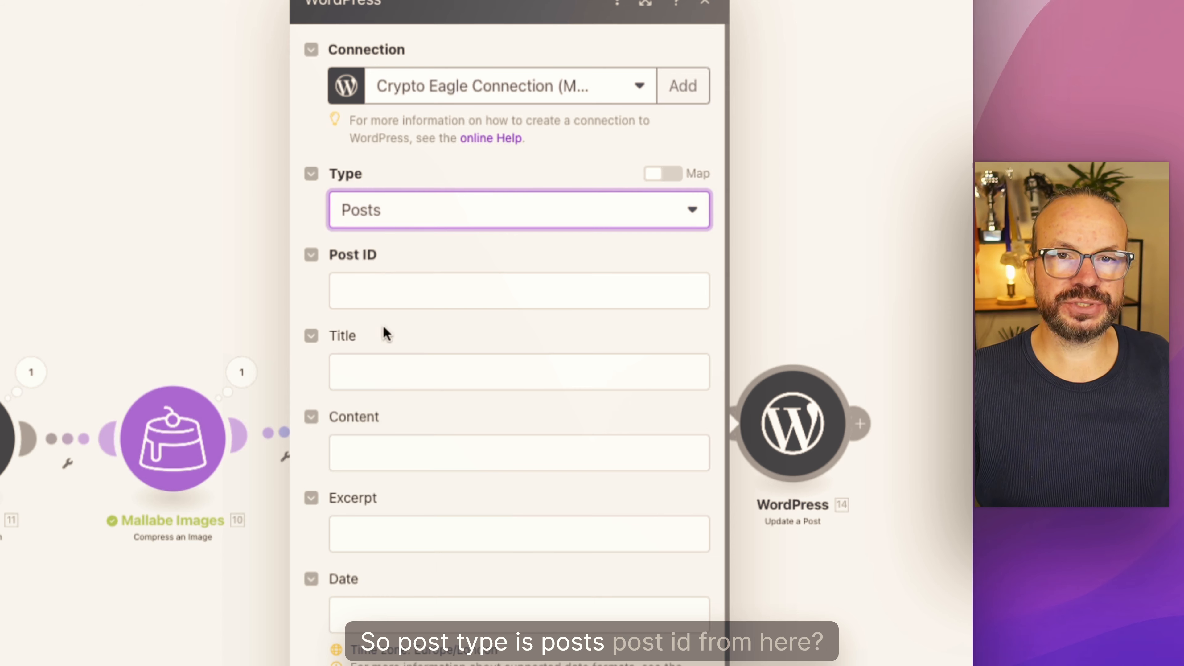
{"action": "left_click", "coordinate": [373, 290]}
{"action": "scroll", "coordinate": [198, 596], "scroll_direction": "down", "scroll_amount": 15}
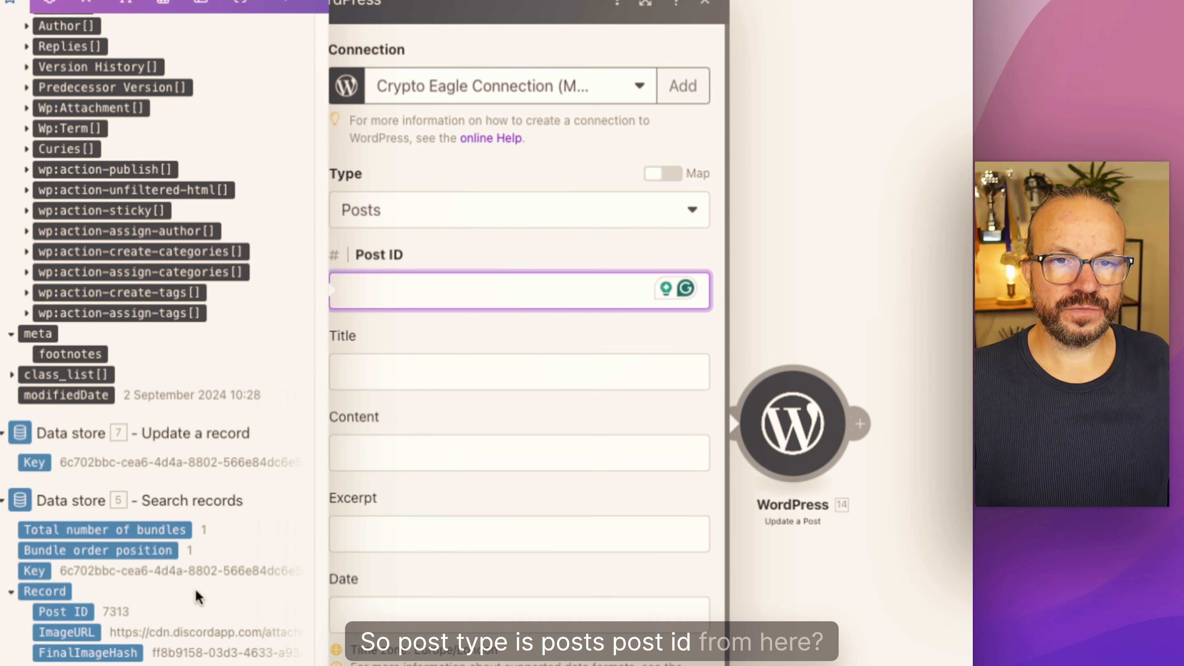
{"action": "left_click", "coordinate": [83, 613]}
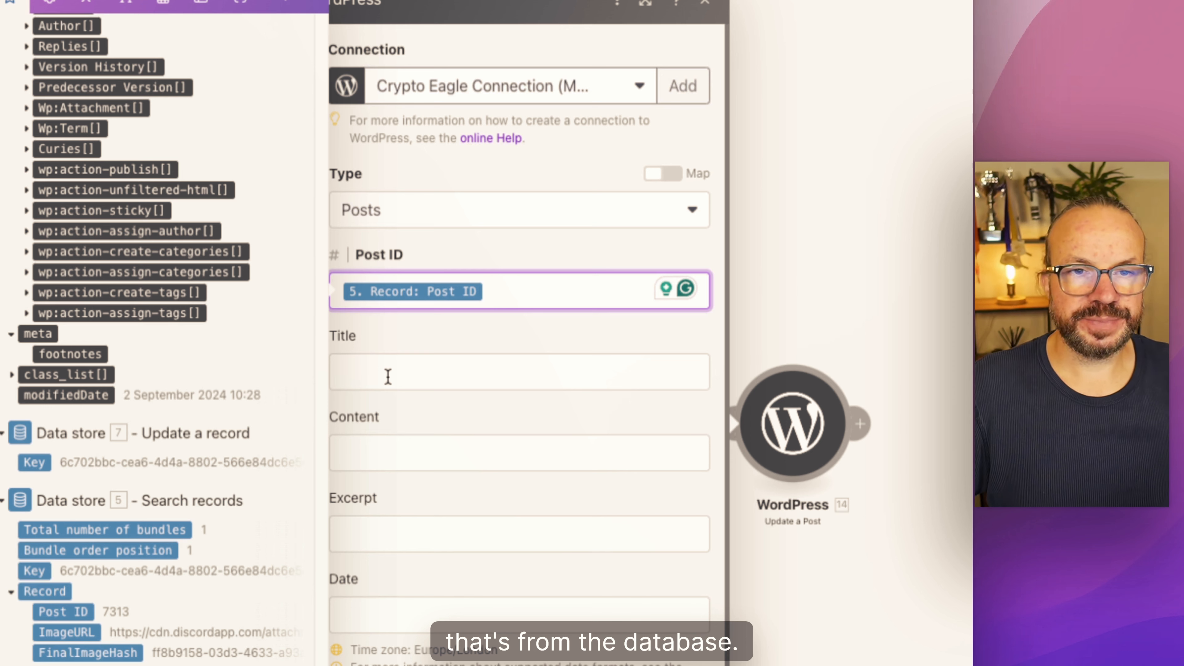
Step: Set the updated post's status to Draft
{"action": "scroll", "coordinate": [387, 377], "scroll_direction": "down", "scroll_amount": 7}
{"action": "left_click", "coordinate": [396, 514]}
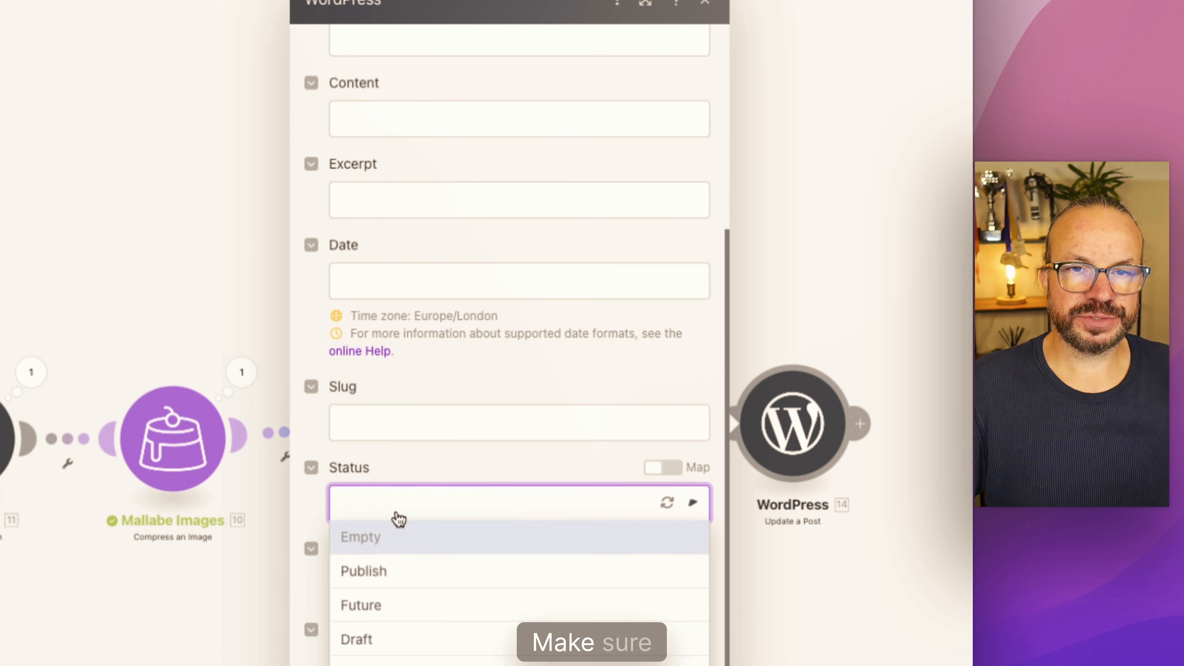
{"action": "left_click", "coordinate": [382, 640]}
Step: Map the post's Featured media ID to the Media Item ID from WordPress module 13 and save the module
{"action": "scroll", "coordinate": [387, 518], "scroll_direction": "down", "scroll_amount": 3}
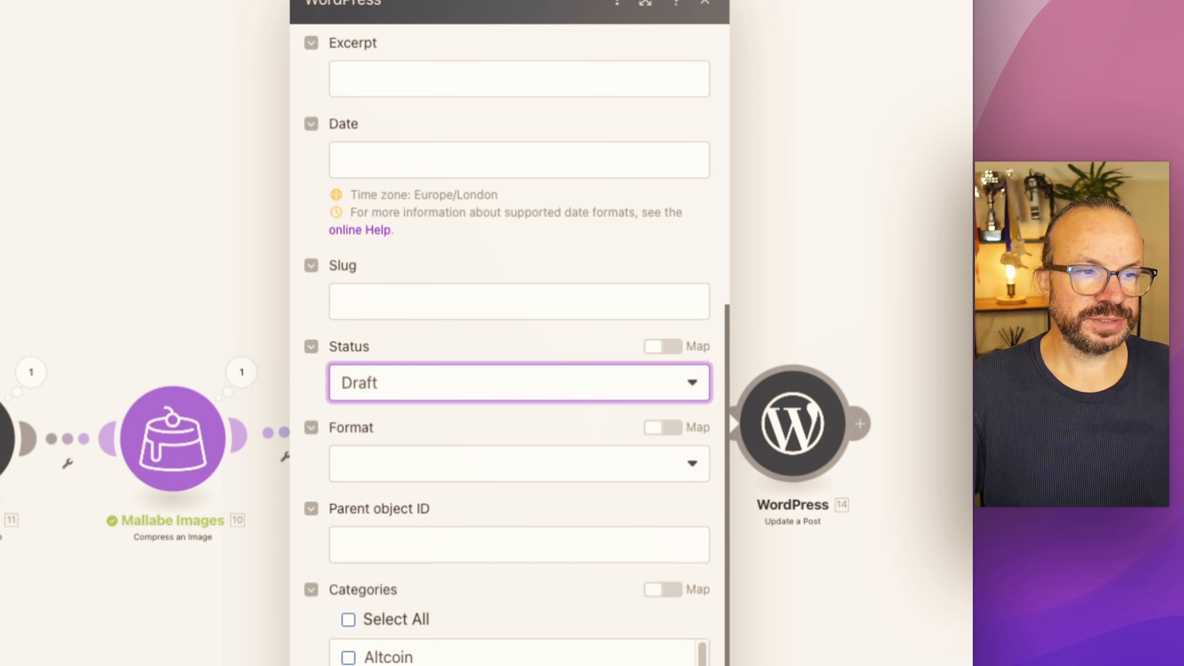
{"action": "scroll", "coordinate": [511, 655], "scroll_direction": "down", "scroll_amount": 3}
{"action": "scroll", "coordinate": [512, 653], "scroll_direction": "down", "scroll_amount": 5}
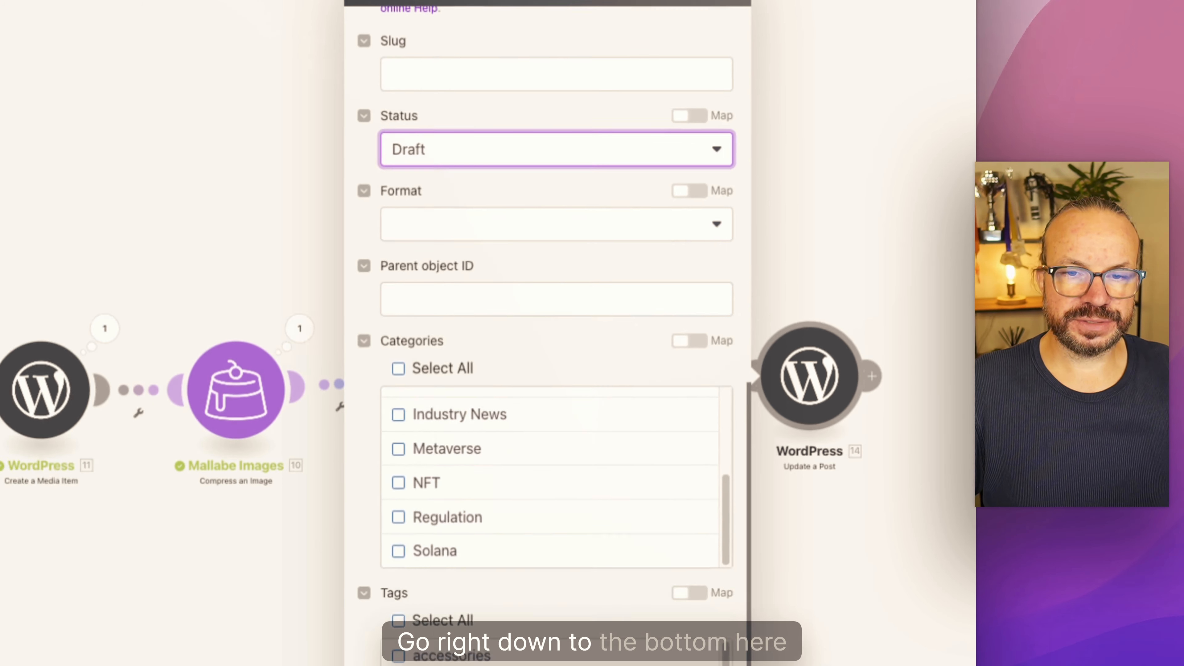
{"action": "left_click", "coordinate": [617, 599]}
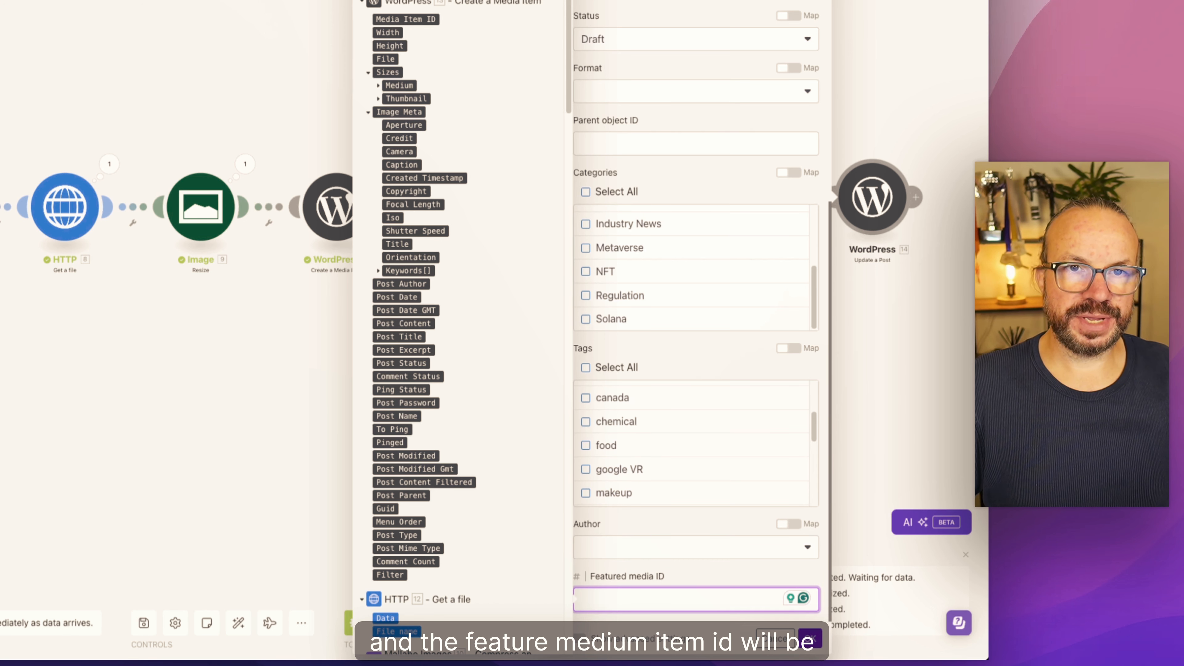
{"action": "left_click", "coordinate": [428, 20]}
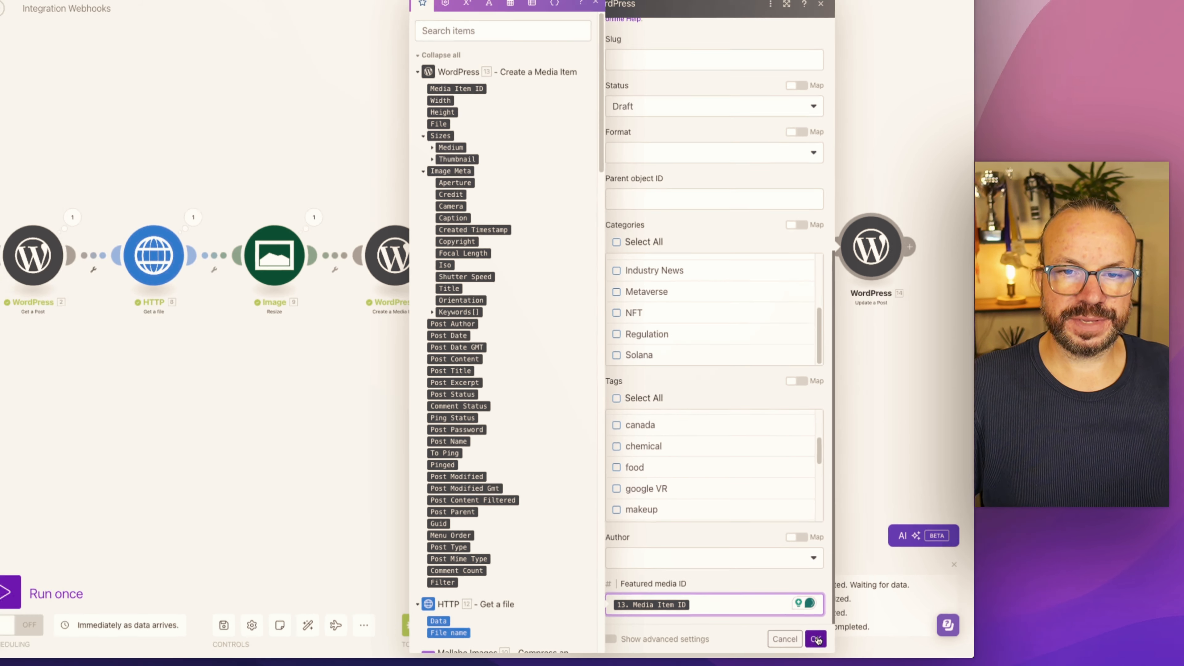
{"action": "left_click", "coordinate": [810, 637]}
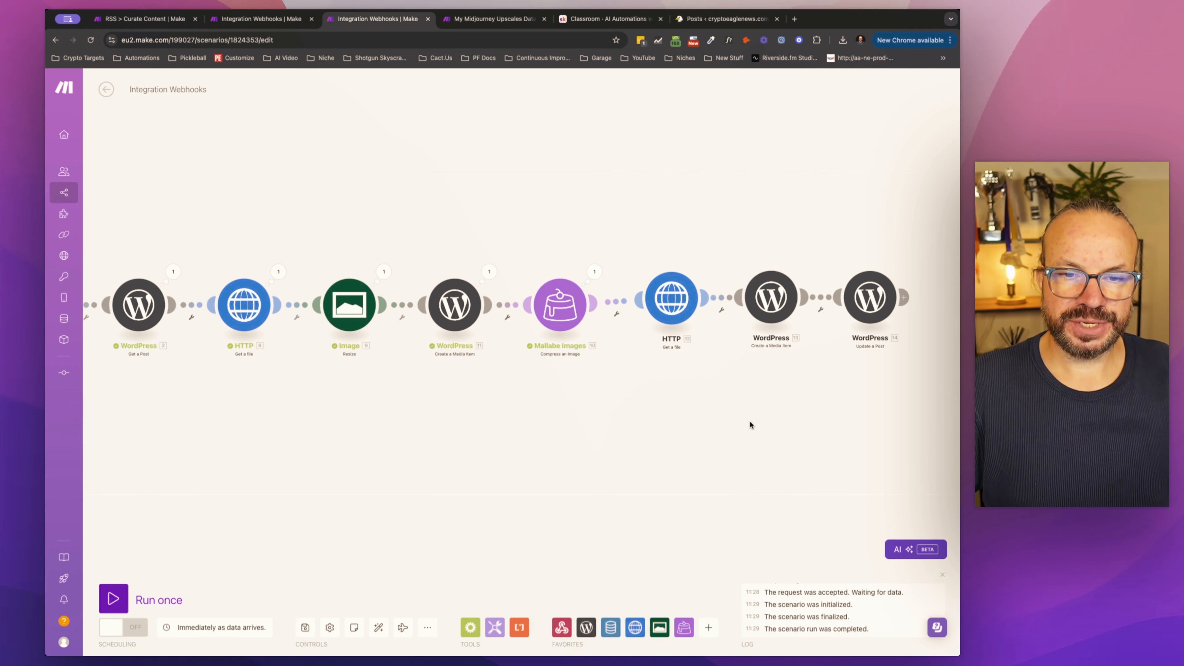
Step: Add a WordPress Delete a Media Item module and connect it after the Update a Post module
{"action": "left_click_drag", "start_coordinate": [751, 424], "coordinate": [516, 407]}
{"action": "left_click", "coordinate": [588, 628]}
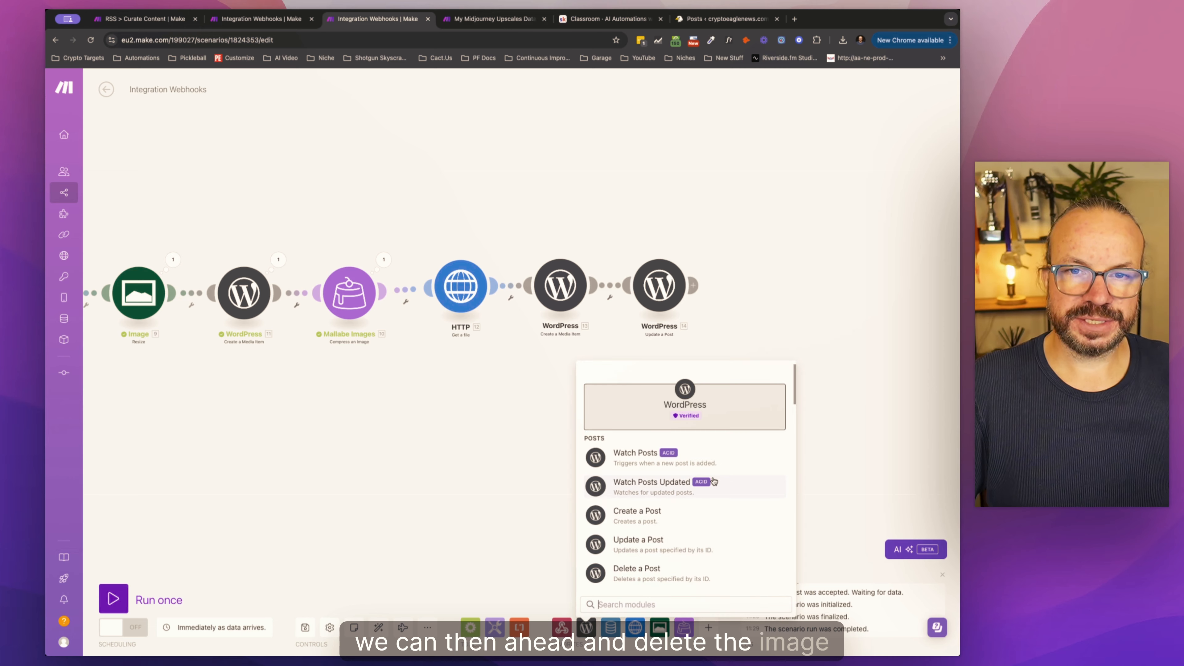
{"action": "scroll", "coordinate": [674, 520], "scroll_direction": "down", "scroll_amount": 6}
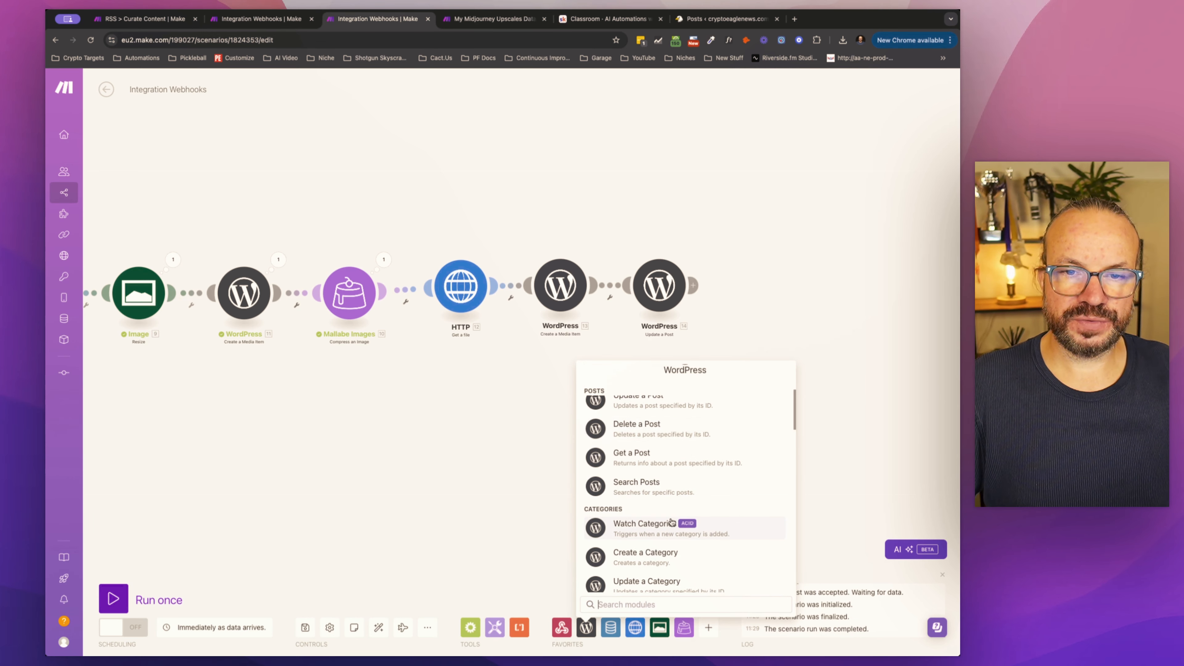
{"action": "scroll", "coordinate": [672, 522], "scroll_direction": "down", "scroll_amount": 5}
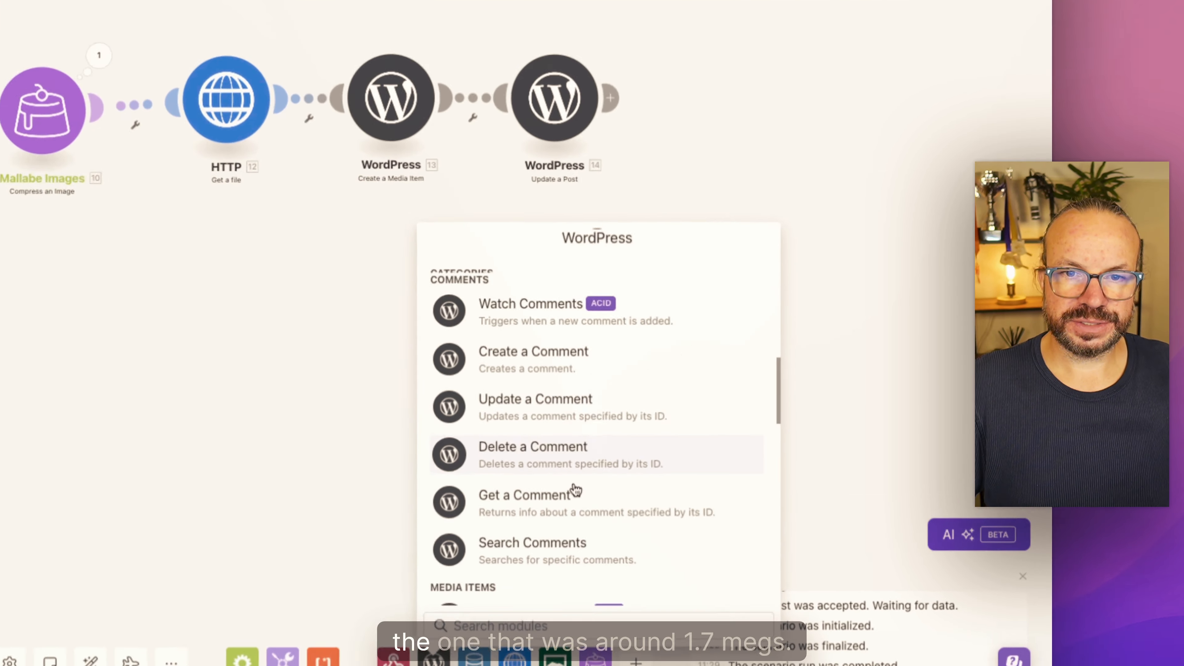
{"action": "scroll", "coordinate": [575, 488], "scroll_direction": "down", "scroll_amount": 1}
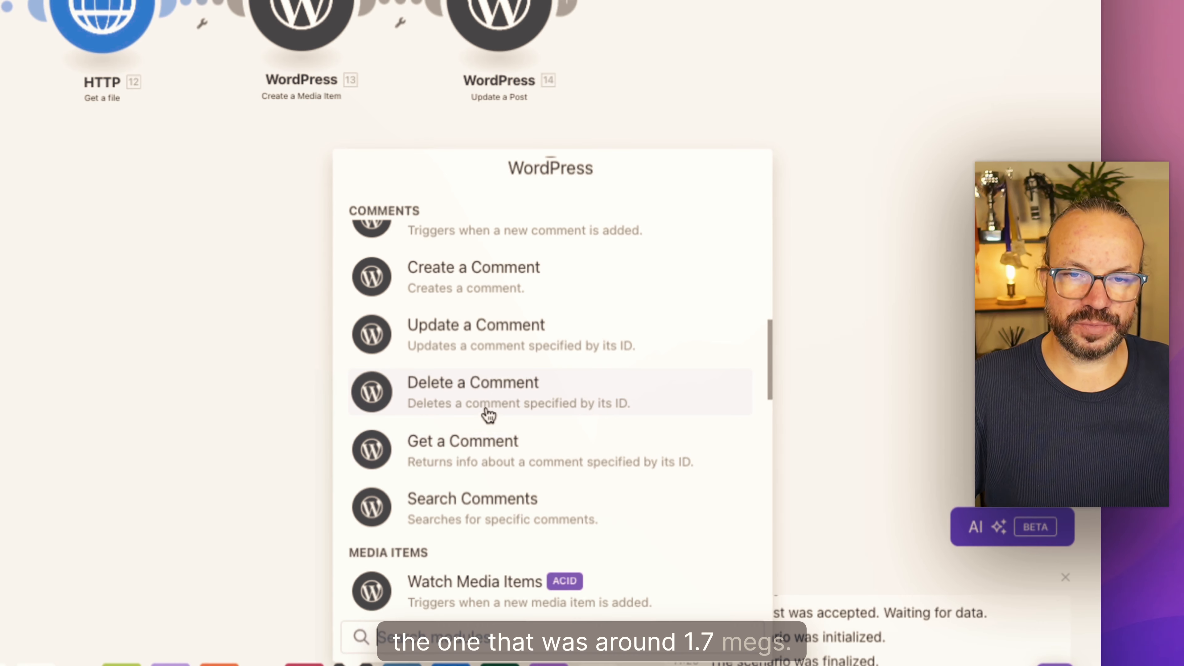
{"action": "scroll", "coordinate": [476, 434], "scroll_direction": "down", "scroll_amount": 4}
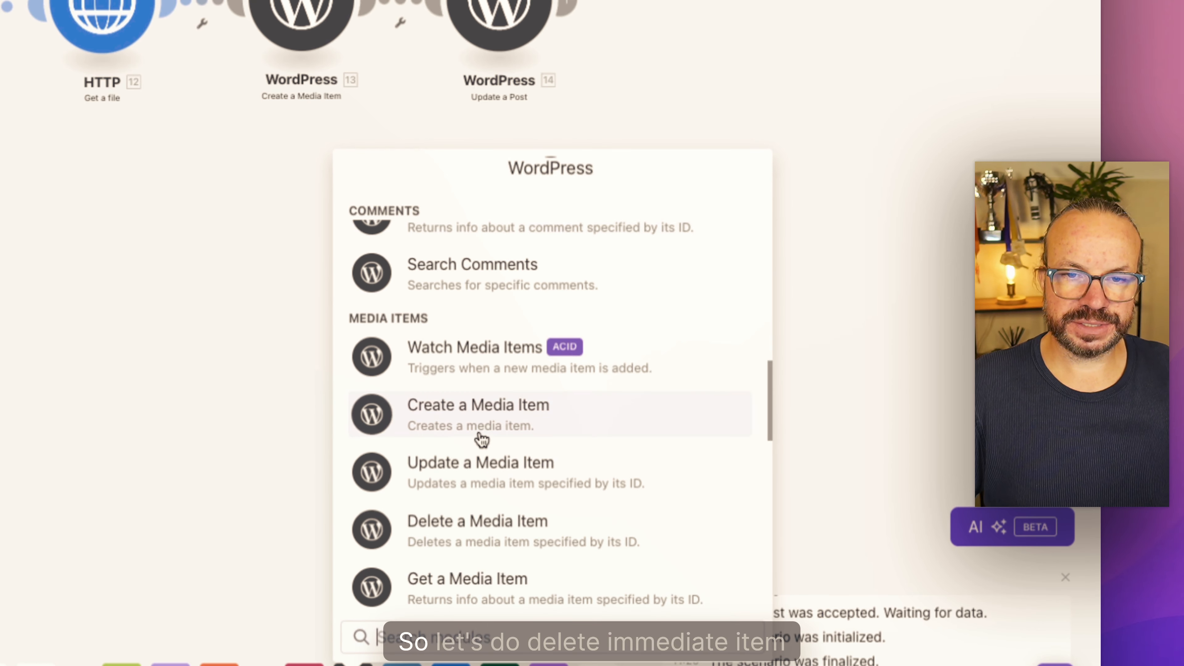
{"action": "left_click", "coordinate": [415, 544]}
{"action": "left_click_drag", "start_coordinate": [492, 542], "coordinate": [696, 12]}
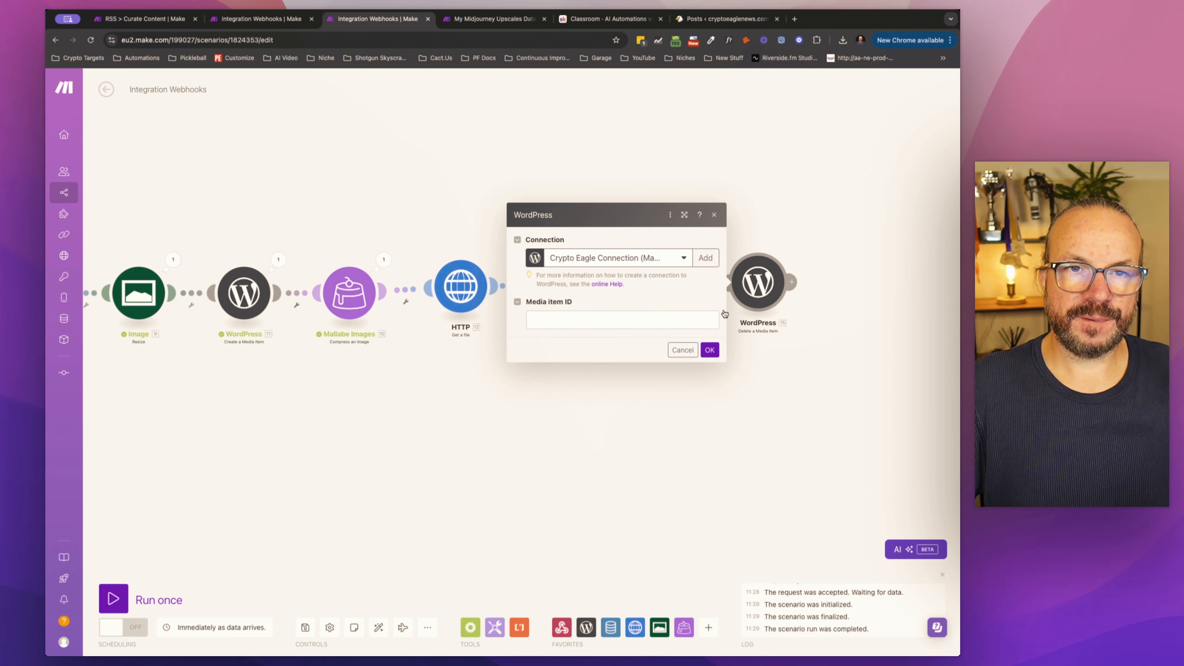
Step: Map the Media item ID for deletion to the Media Item ID from WordPress module 11 and save the module
{"action": "left_click", "coordinate": [718, 317]}
{"action": "scroll", "coordinate": [678, 398], "scroll_direction": "down", "scroll_amount": 5}
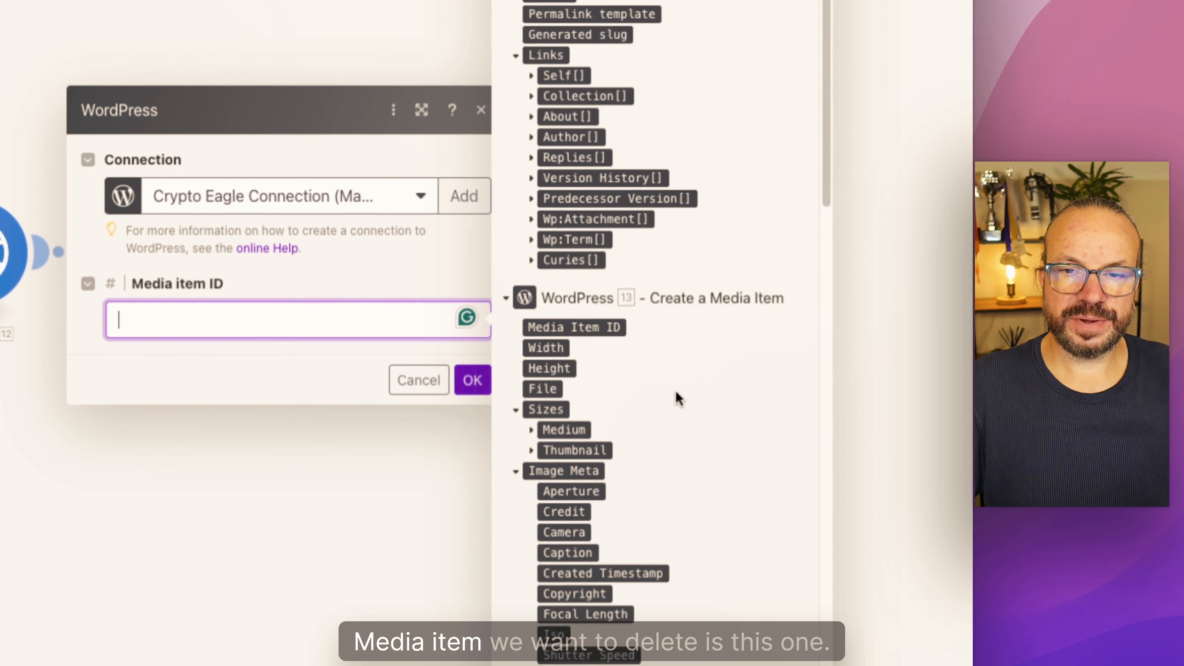
{"action": "scroll", "coordinate": [679, 398], "scroll_direction": "down", "scroll_amount": 20}
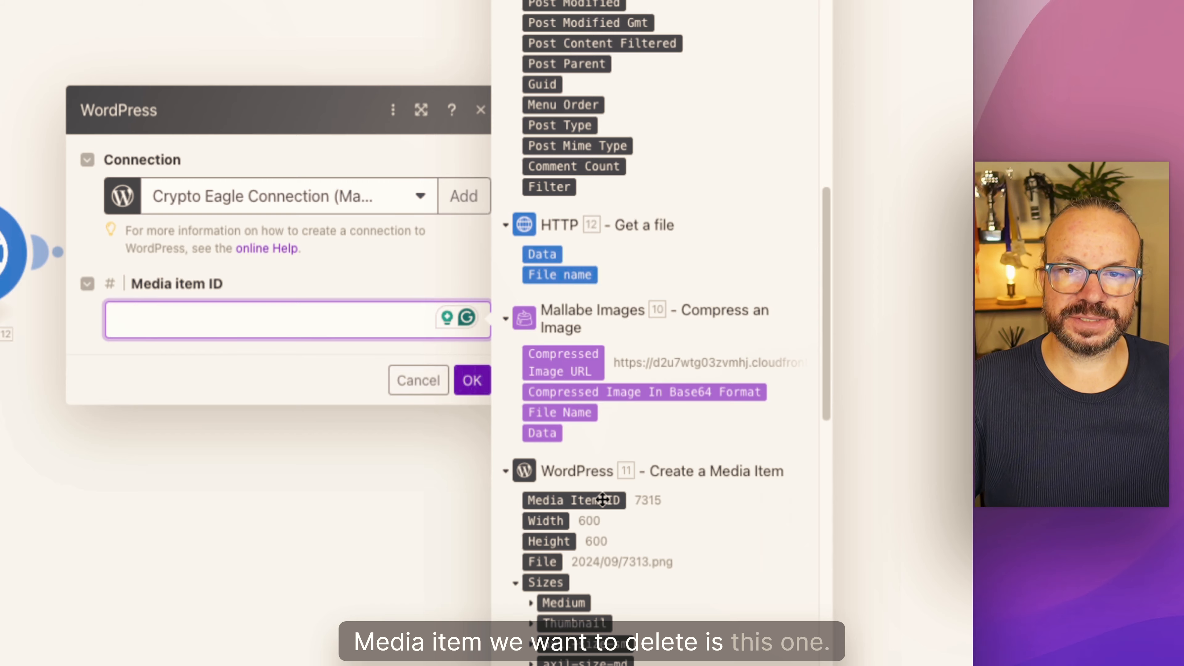
{"action": "left_click", "coordinate": [602, 499]}
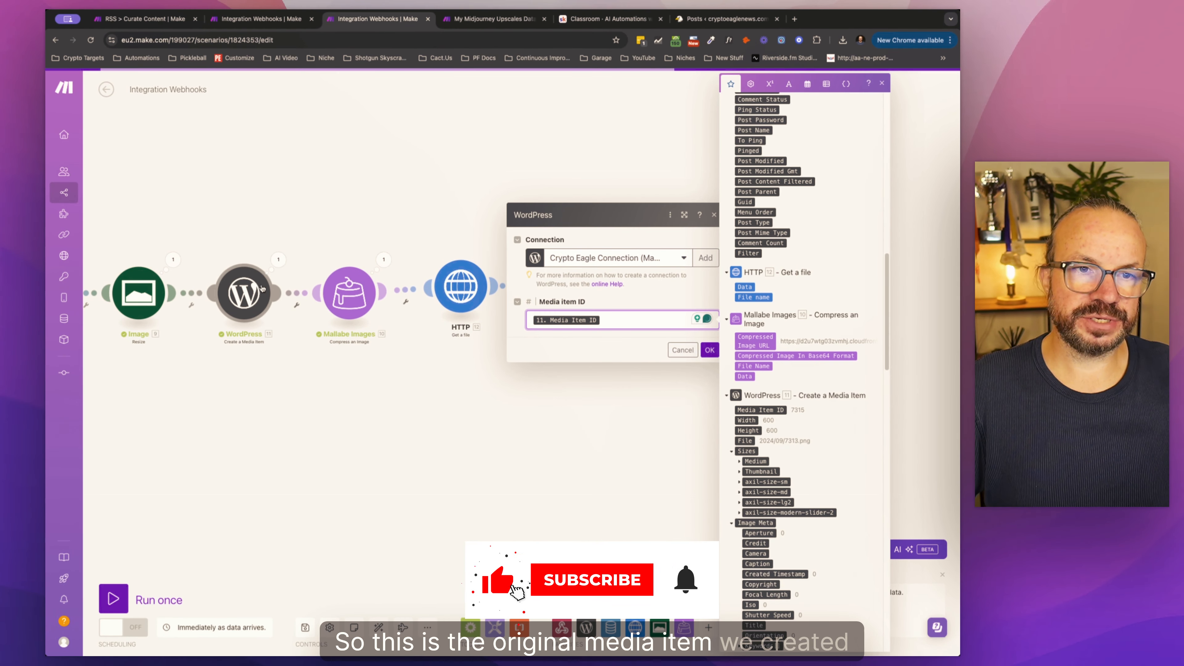
{"action": "left_click", "coordinate": [710, 350]}
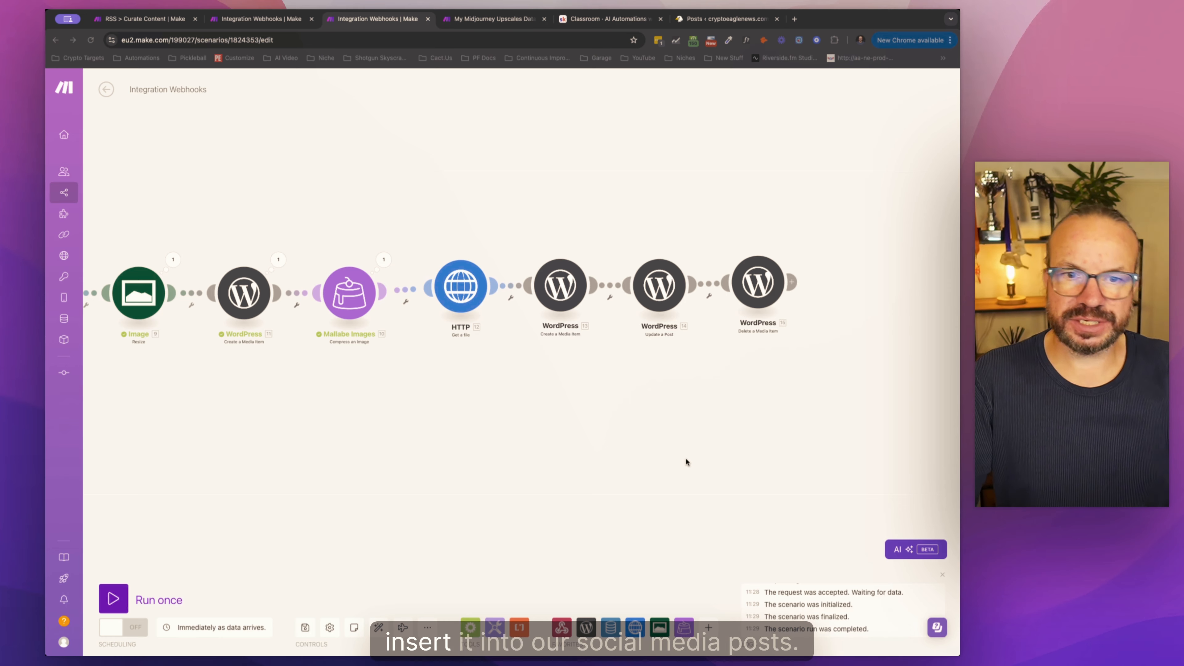
Step: Add a Data store Update a record module after Delete a Media Item, using the My Midjourney Upscales Database (Skool) data store
{"action": "left_click", "coordinate": [708, 627]}
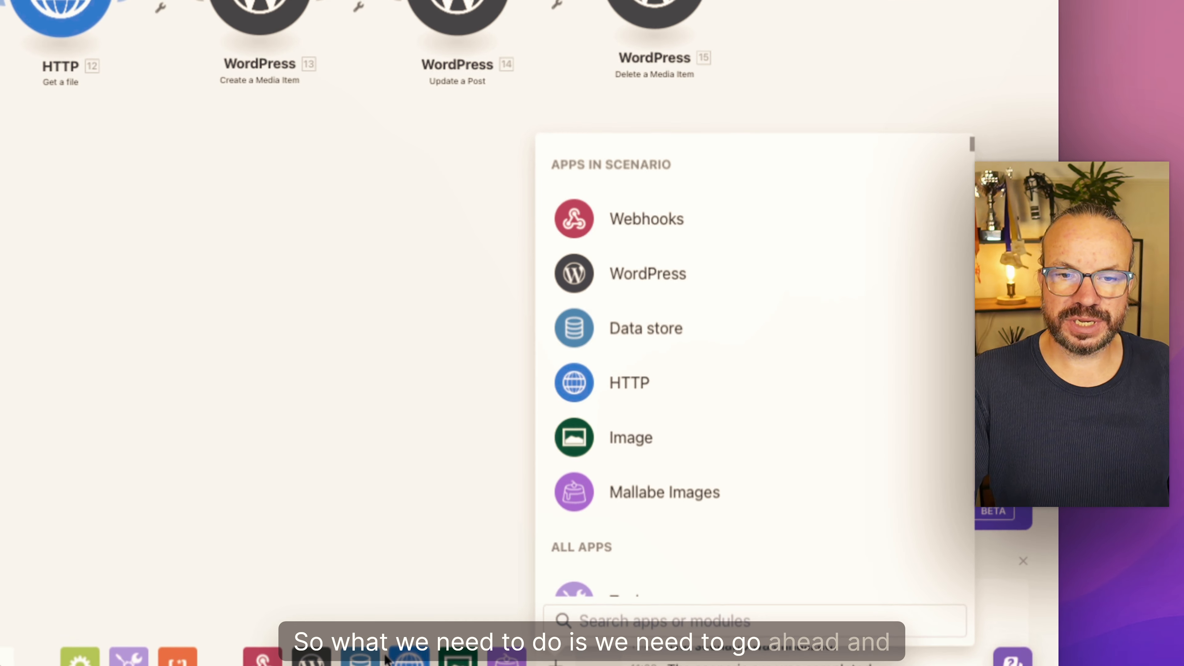
{"action": "left_click", "coordinate": [372, 658]}
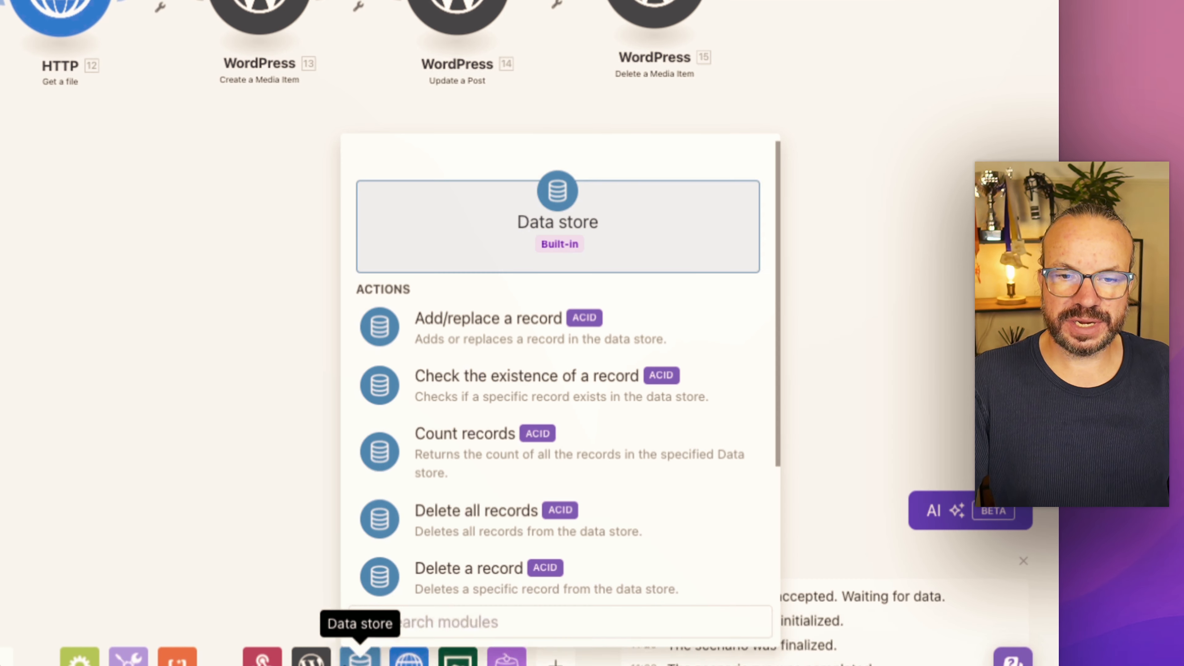
{"action": "scroll", "coordinate": [513, 544], "scroll_direction": "down", "scroll_amount": 2}
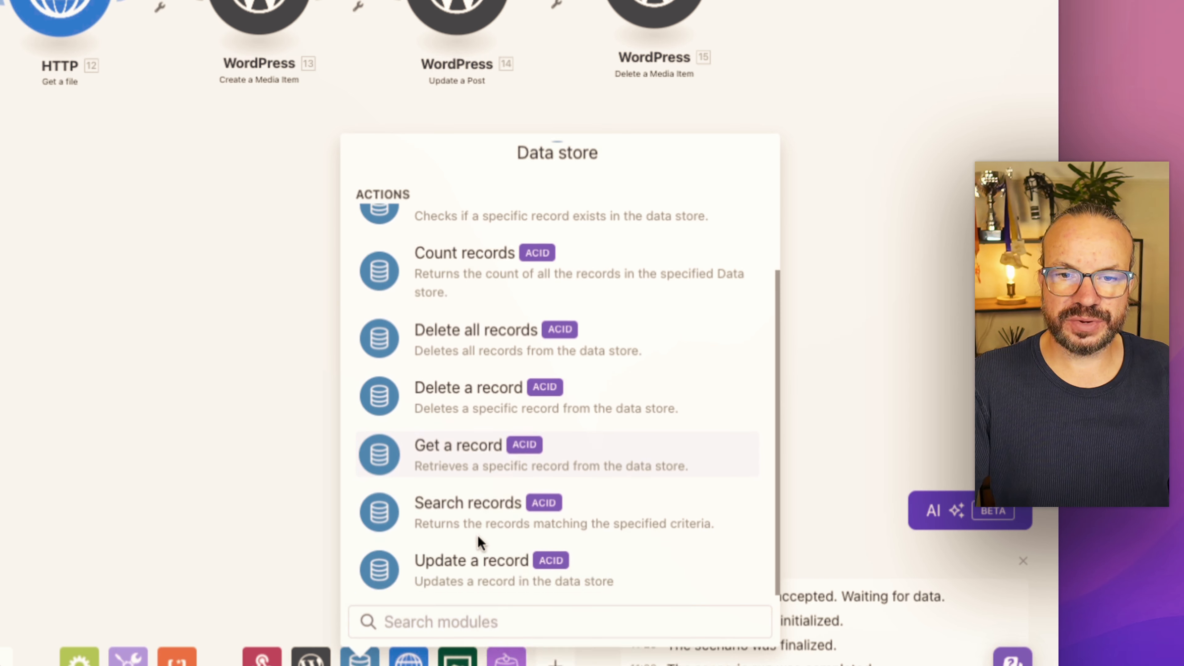
{"action": "left_click", "coordinate": [471, 562]}
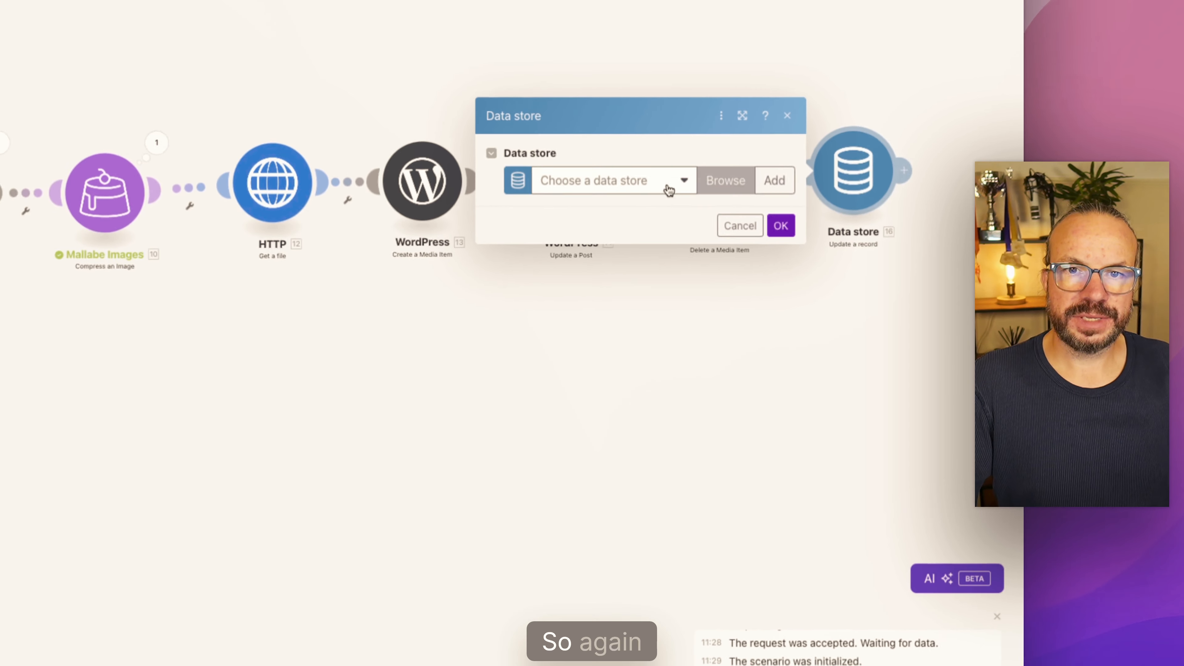
{"action": "left_click", "coordinate": [669, 189]}
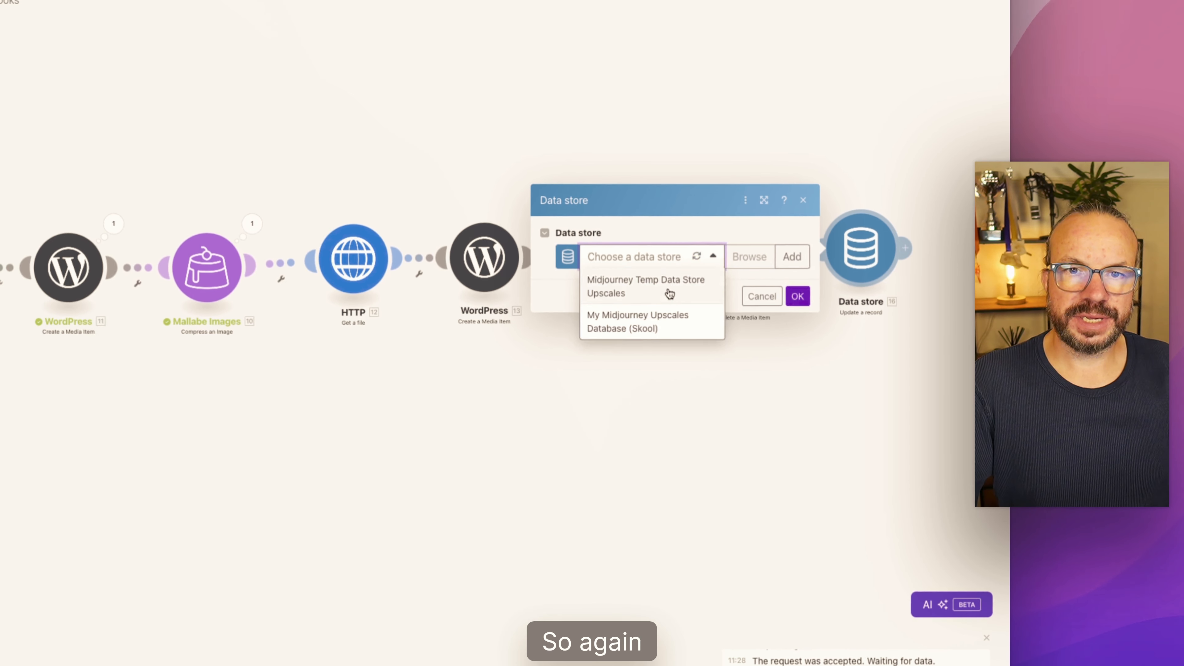
{"action": "left_click", "coordinate": [623, 246]}
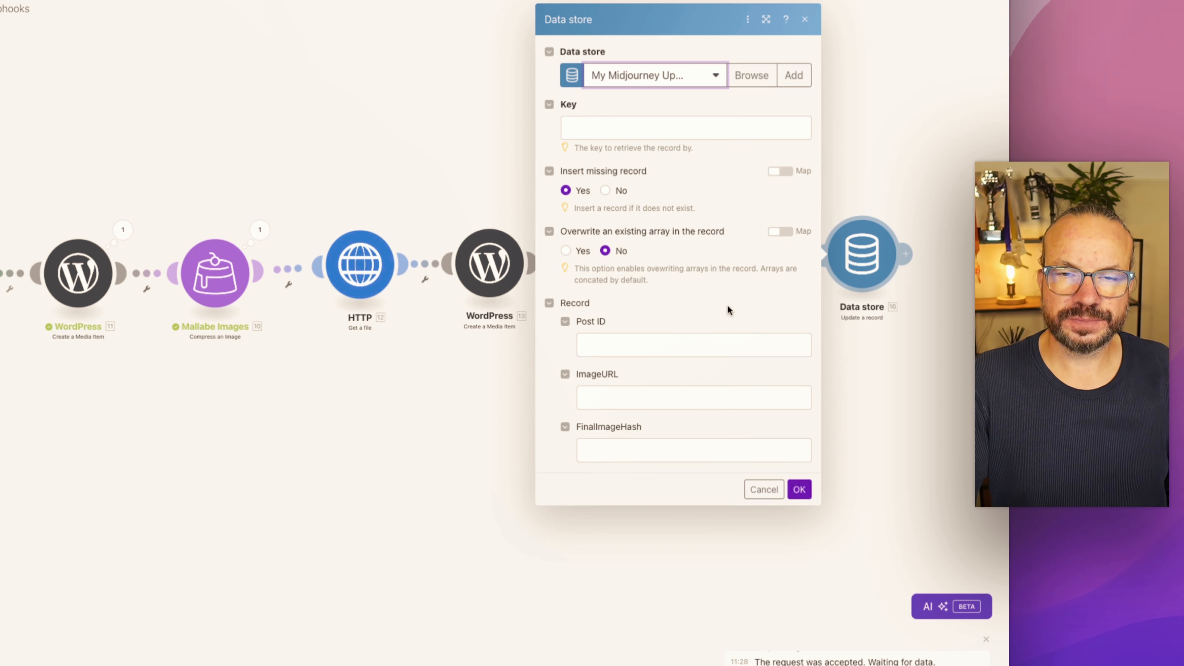
Step: Map the record's Key to the Key output of the Search records data store module 5
{"action": "left_click", "coordinate": [594, 137]}
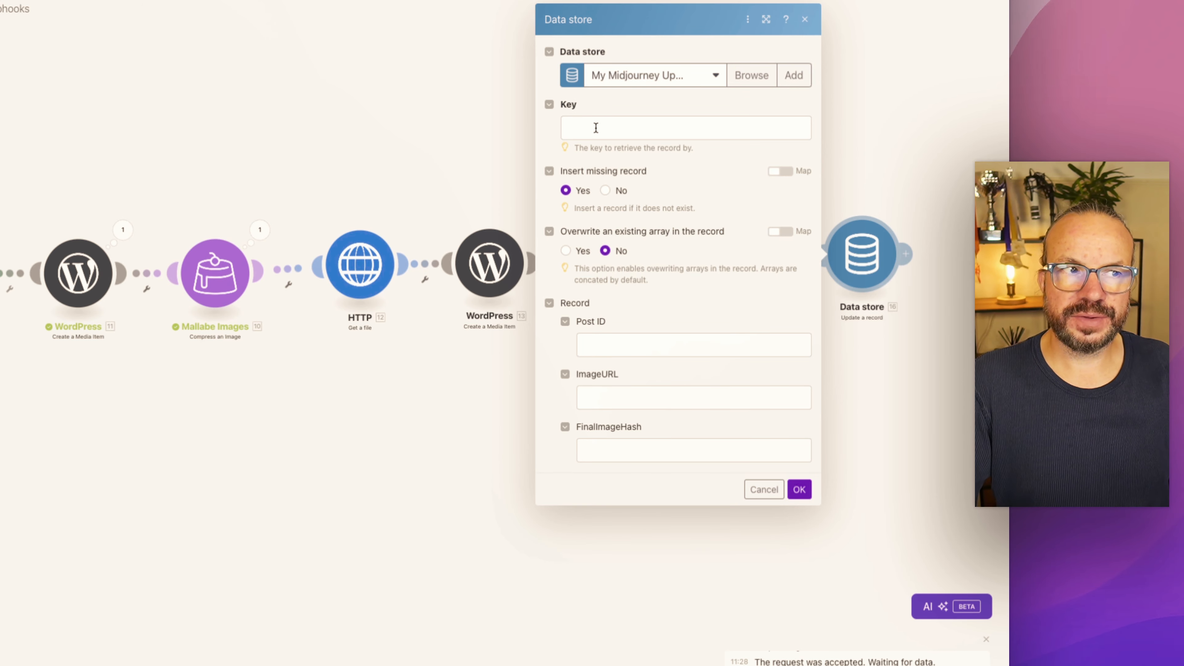
{"action": "scroll", "coordinate": [457, 329], "scroll_direction": "down", "scroll_amount": 10}
{"action": "scroll", "coordinate": [448, 355], "scroll_direction": "down", "scroll_amount": 15}
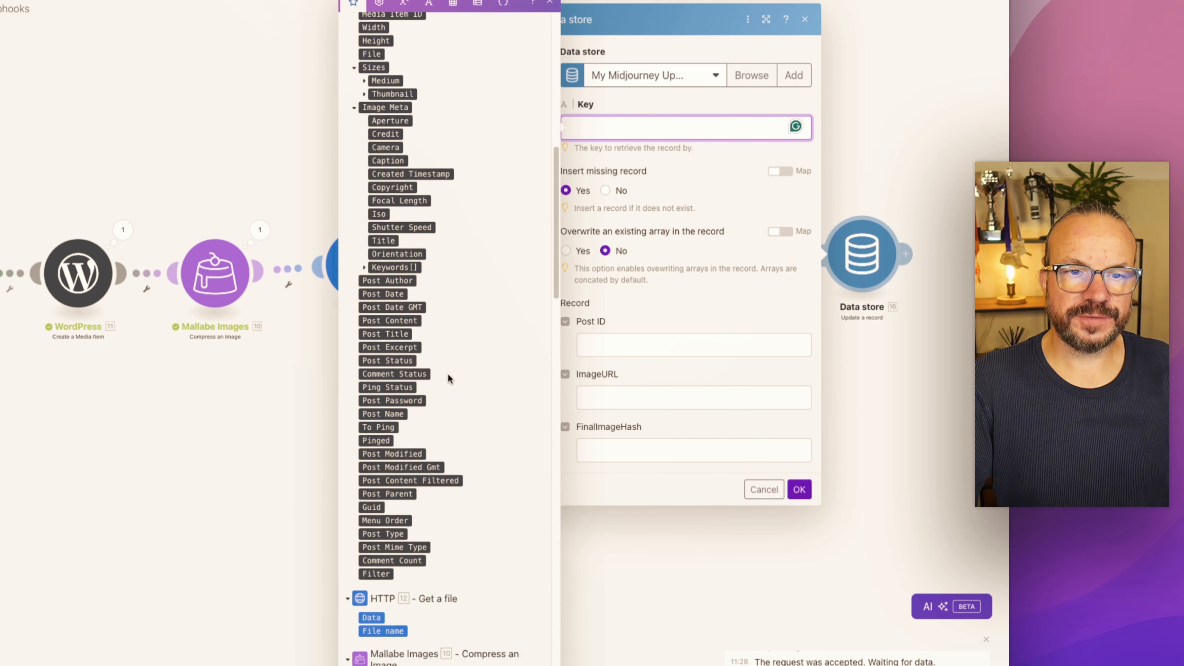
{"action": "scroll", "coordinate": [447, 373], "scroll_direction": "down", "scroll_amount": 15}
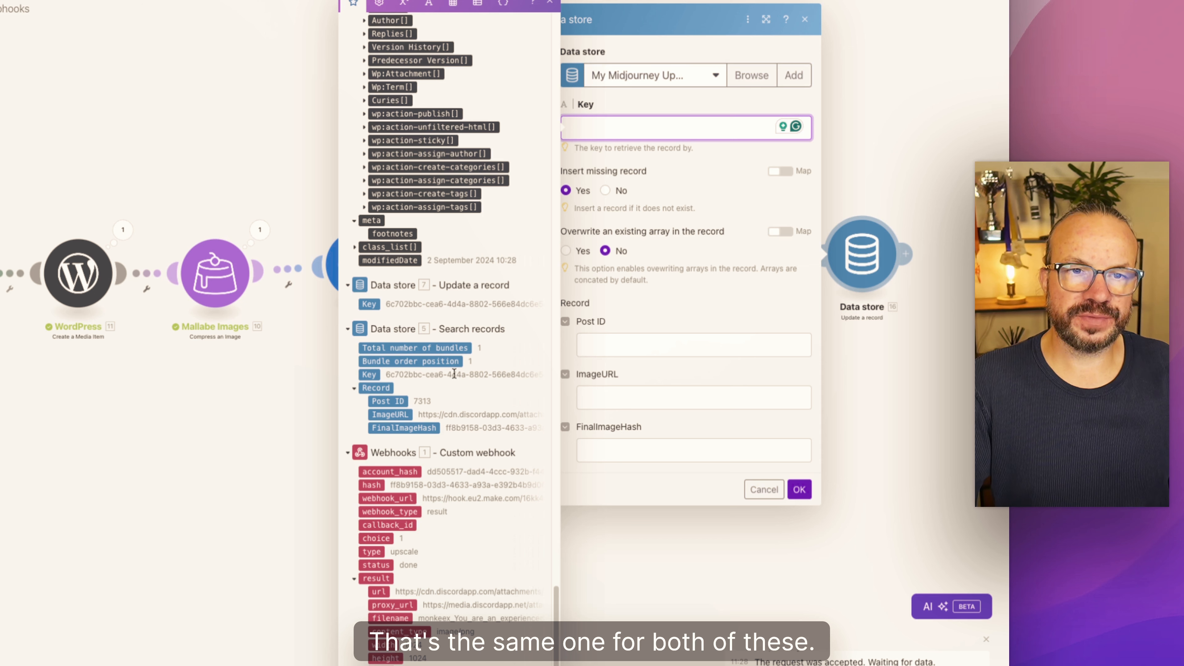
{"action": "left_click", "coordinate": [369, 375]}
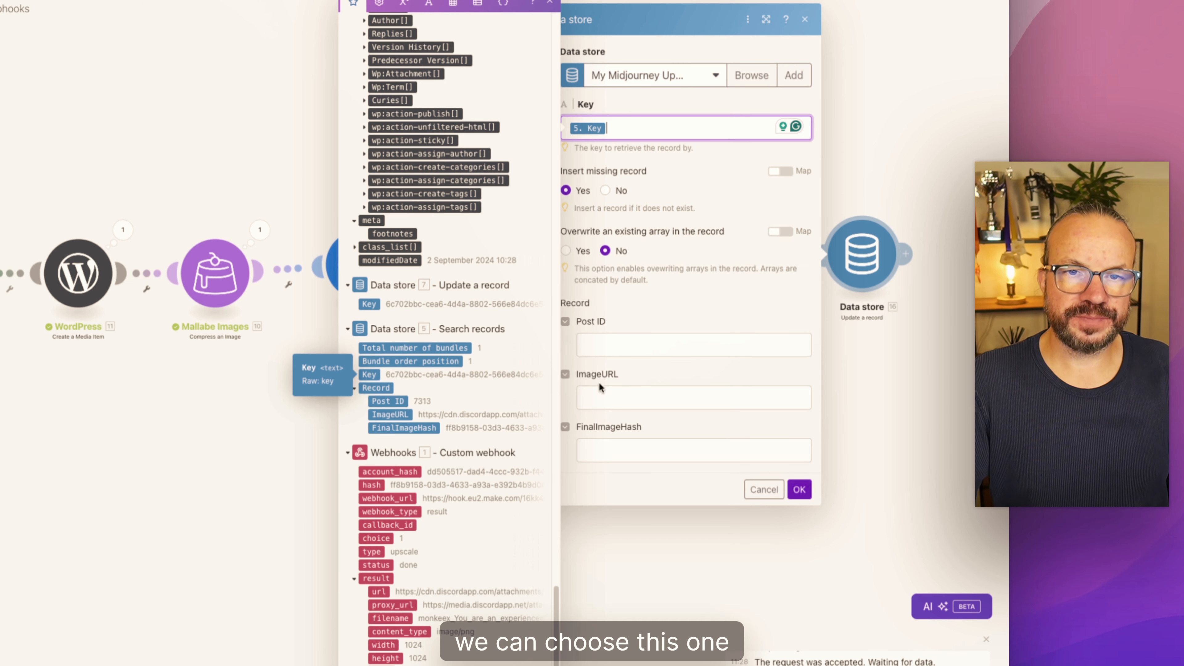
Step: Map the record's ImageURL to the Guid output of WordPress Create a Media Item module 13 and save the data store module
{"action": "left_click", "coordinate": [613, 346]}
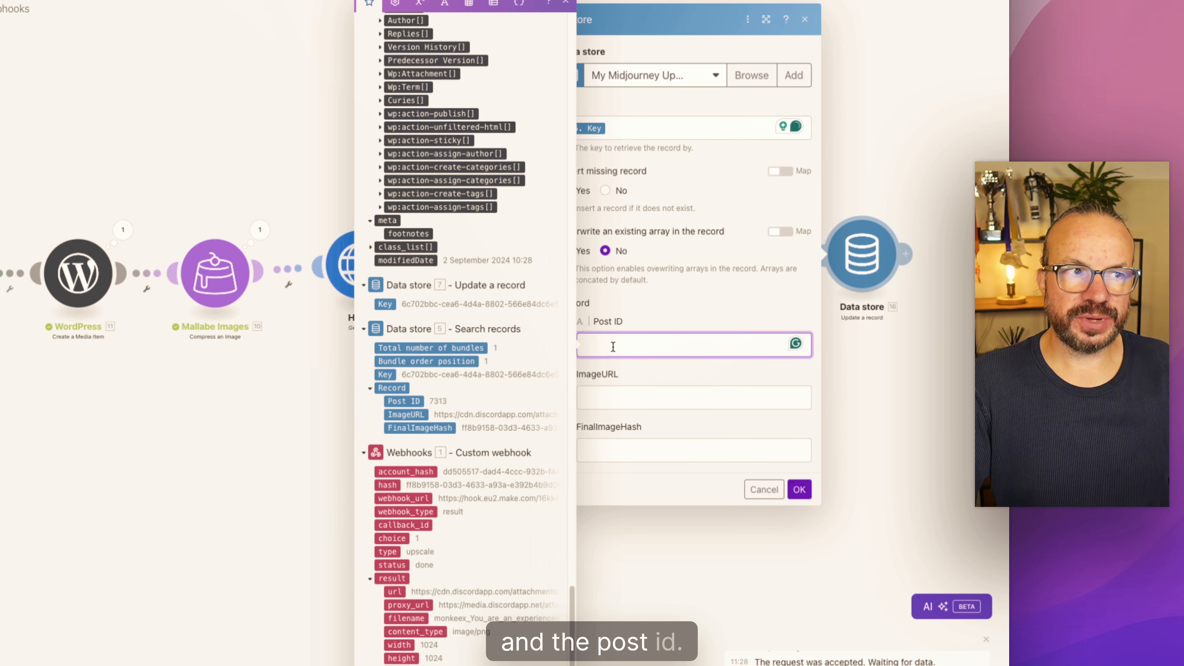
{"action": "left_click", "coordinate": [624, 396]}
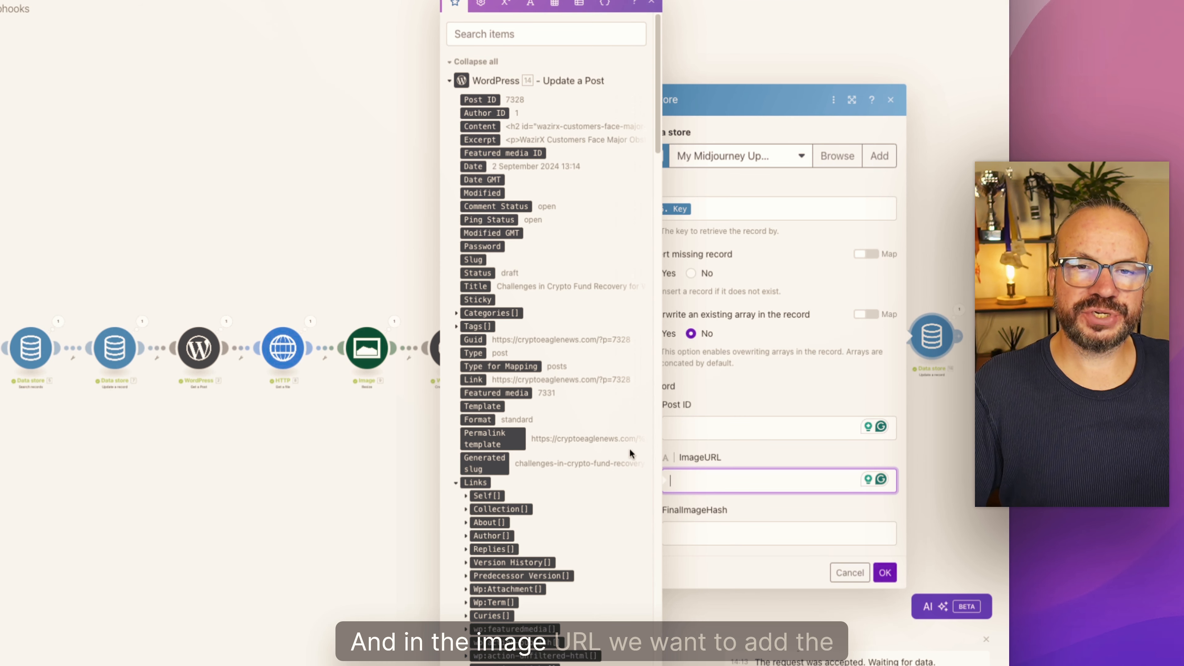
{"action": "scroll", "coordinate": [585, 437], "scroll_direction": "down", "scroll_amount": 10}
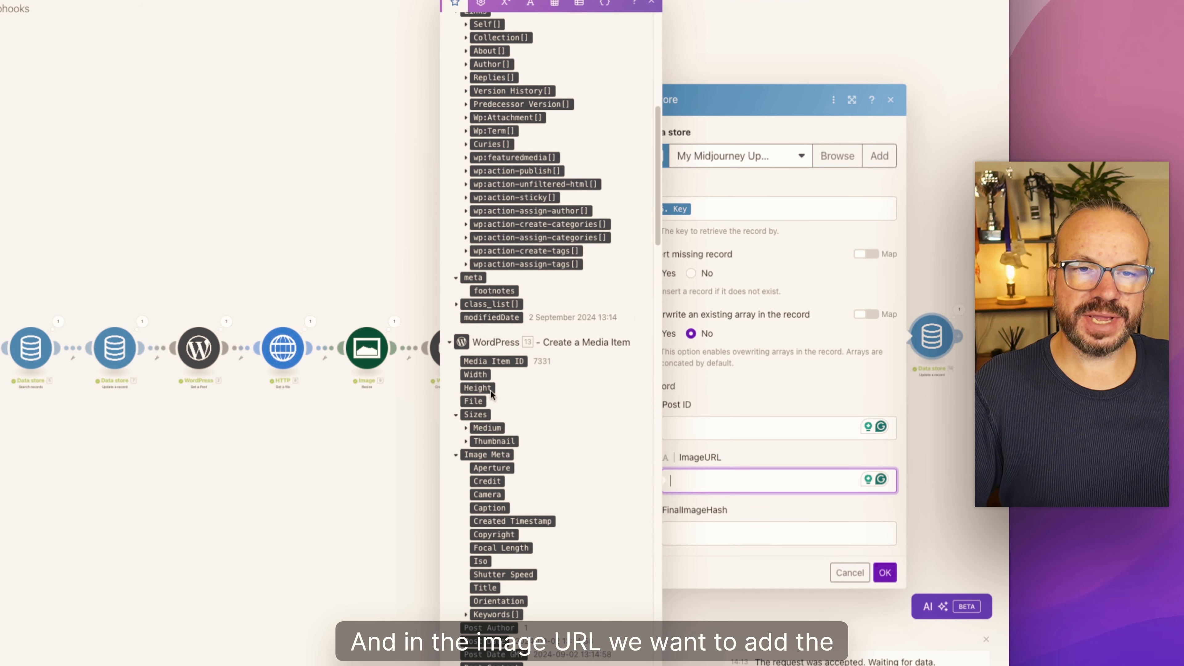
{"action": "scroll", "coordinate": [488, 388], "scroll_direction": "down", "scroll_amount": 2}
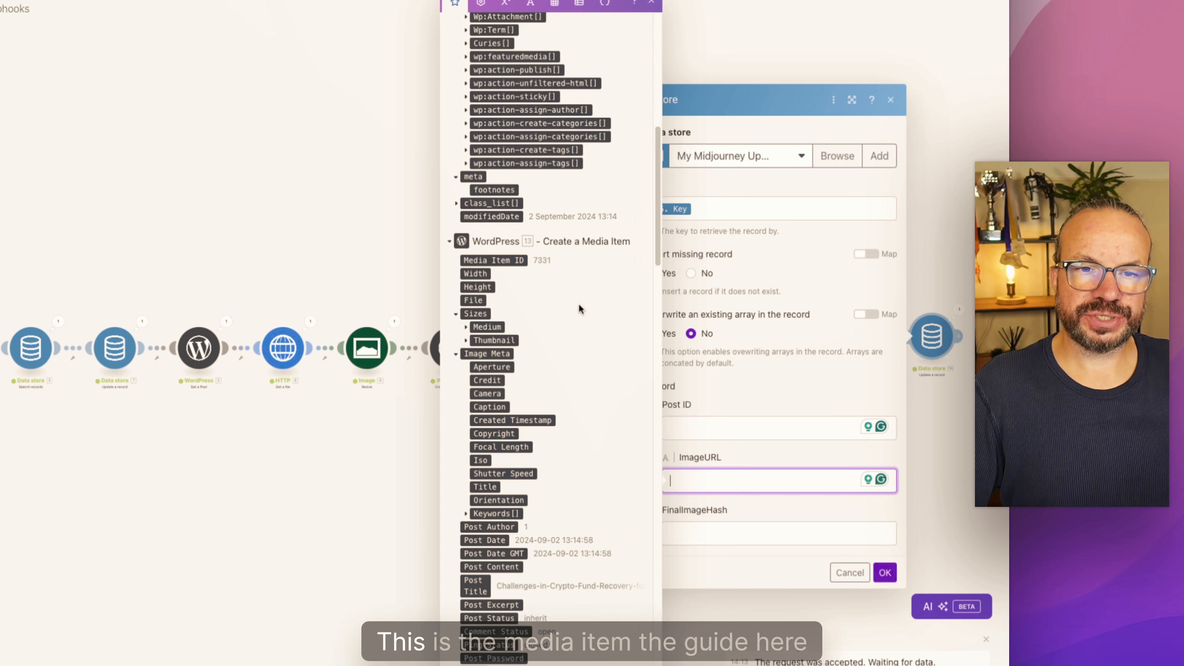
{"action": "scroll", "coordinate": [550, 422], "scroll_direction": "down", "scroll_amount": 4}
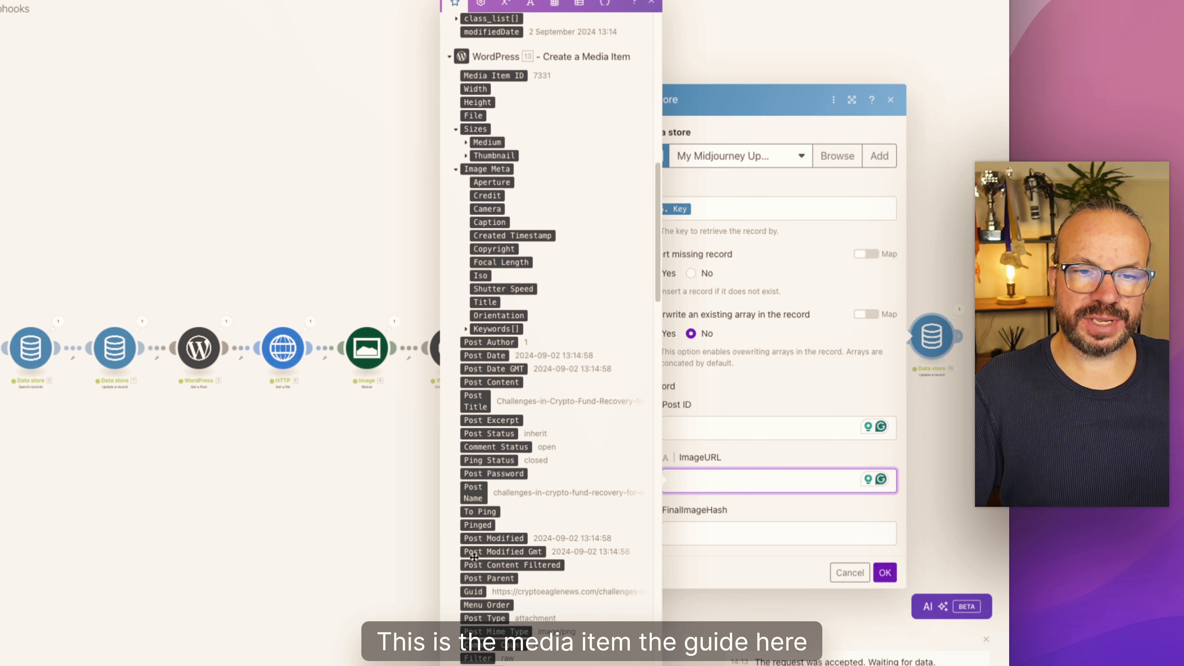
{"action": "left_click", "coordinate": [474, 591]}
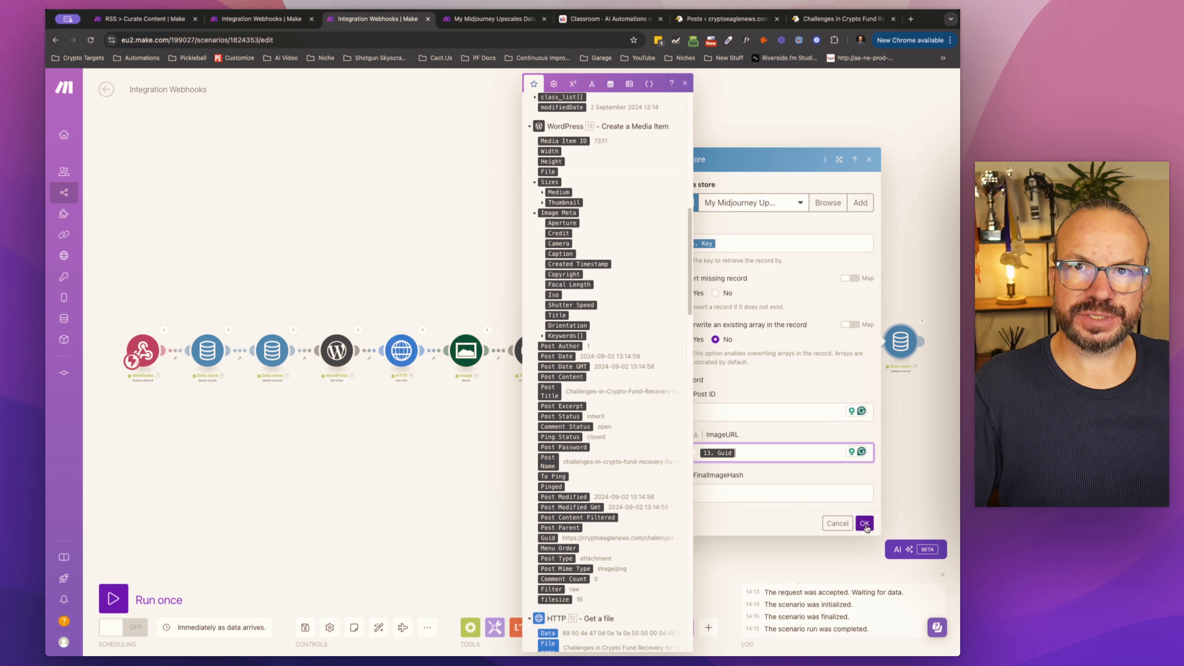
{"action": "left_click", "coordinate": [885, 573]}
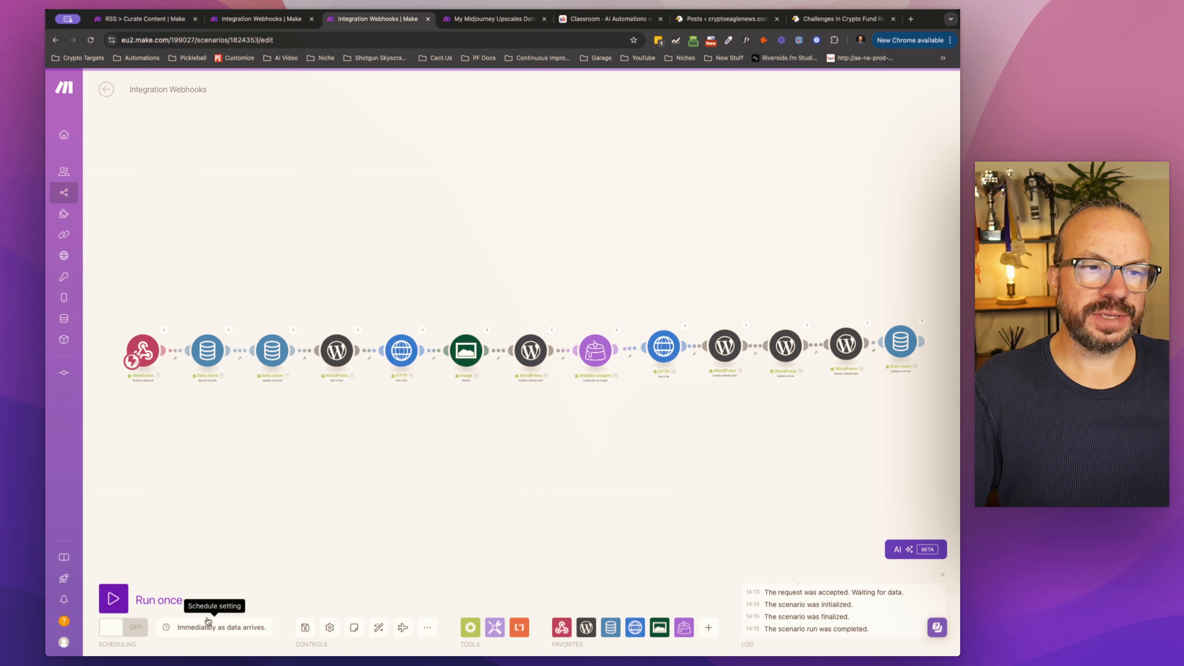
Step: Run both Integration Webhooks scenarios once and dismiss the notice about unprocessed data in the webhook queue
{"action": "left_click", "coordinate": [113, 605]}
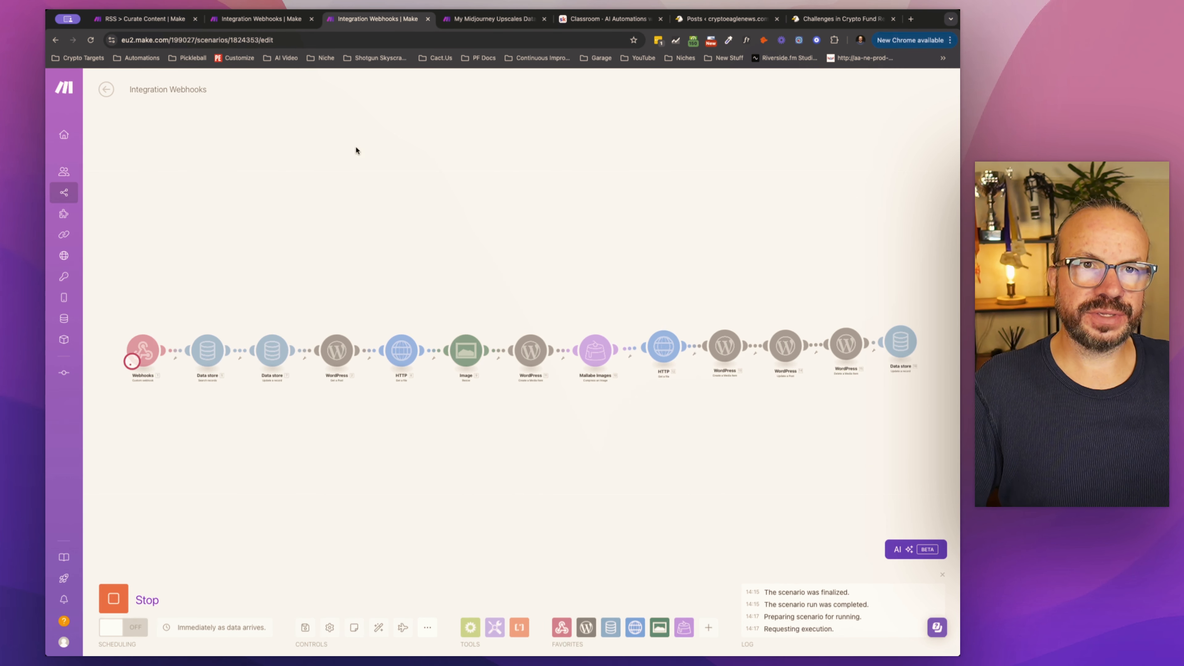
{"action": "left_click", "coordinate": [284, 20]}
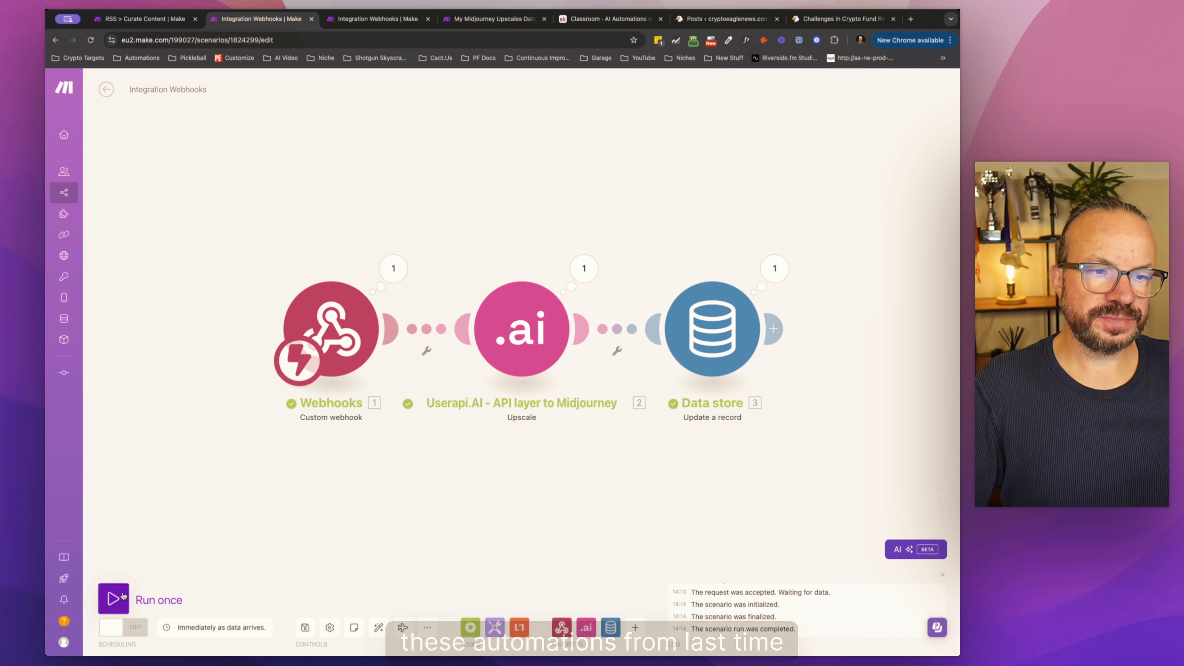
{"action": "left_click", "coordinate": [114, 598]}
{"action": "left_click", "coordinate": [265, 629]}
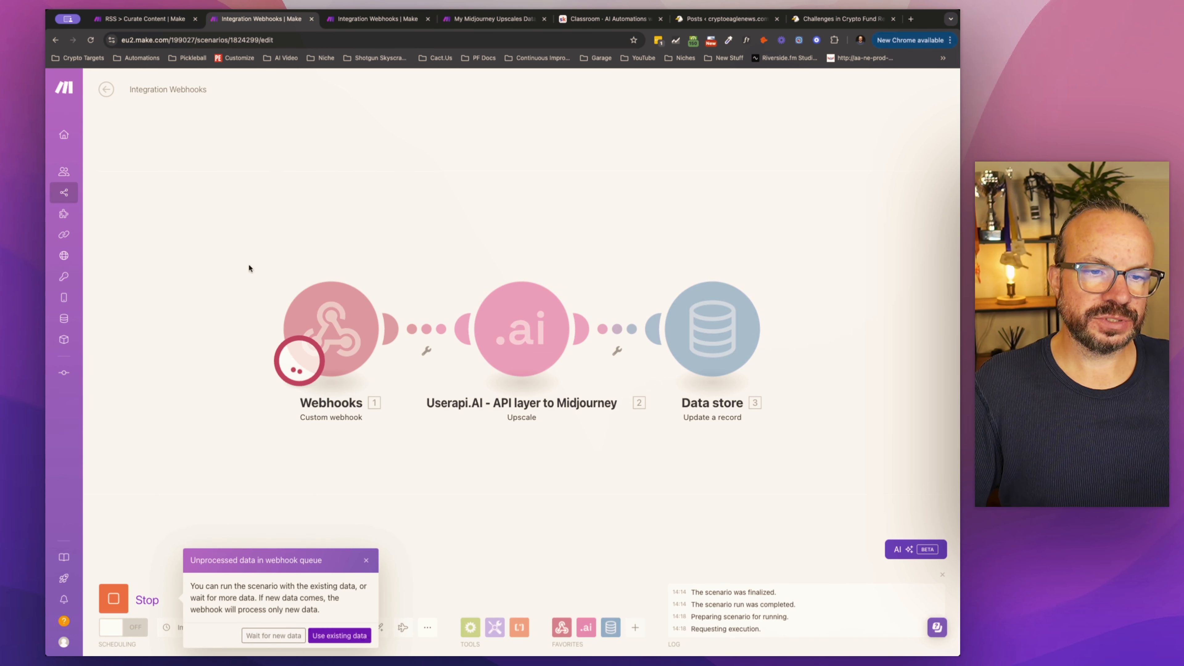
{"action": "left_click", "coordinate": [373, 18]}
{"action": "left_click", "coordinate": [283, 20]}
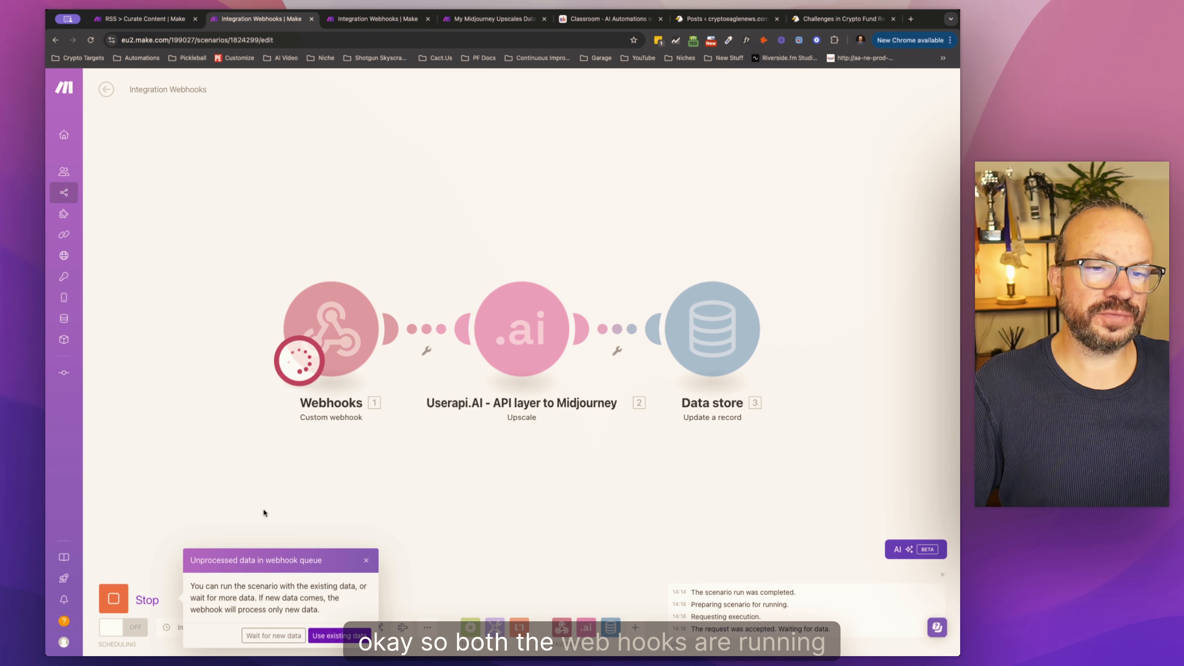
{"action": "left_click", "coordinate": [367, 562]}
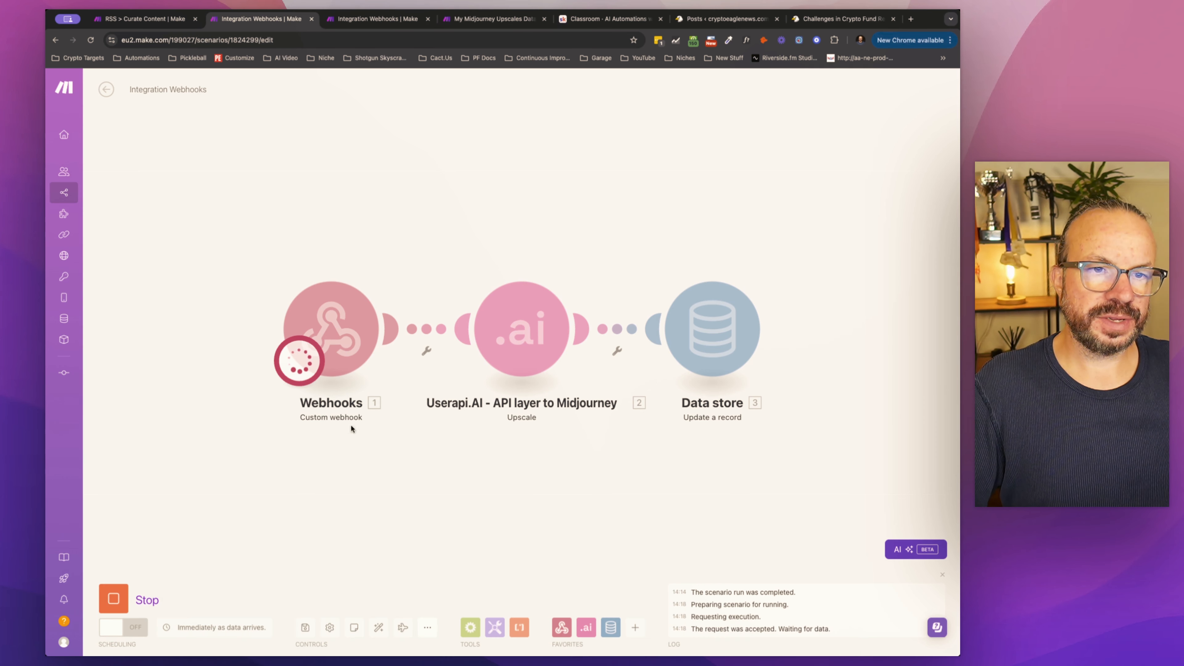
Step: Run the RSS > Curate Content scenario once and close the browser page of the Challenges in Crypto Fund Recovery post
{"action": "left_click", "coordinate": [192, 20]}
{"action": "left_click", "coordinate": [113, 598]}
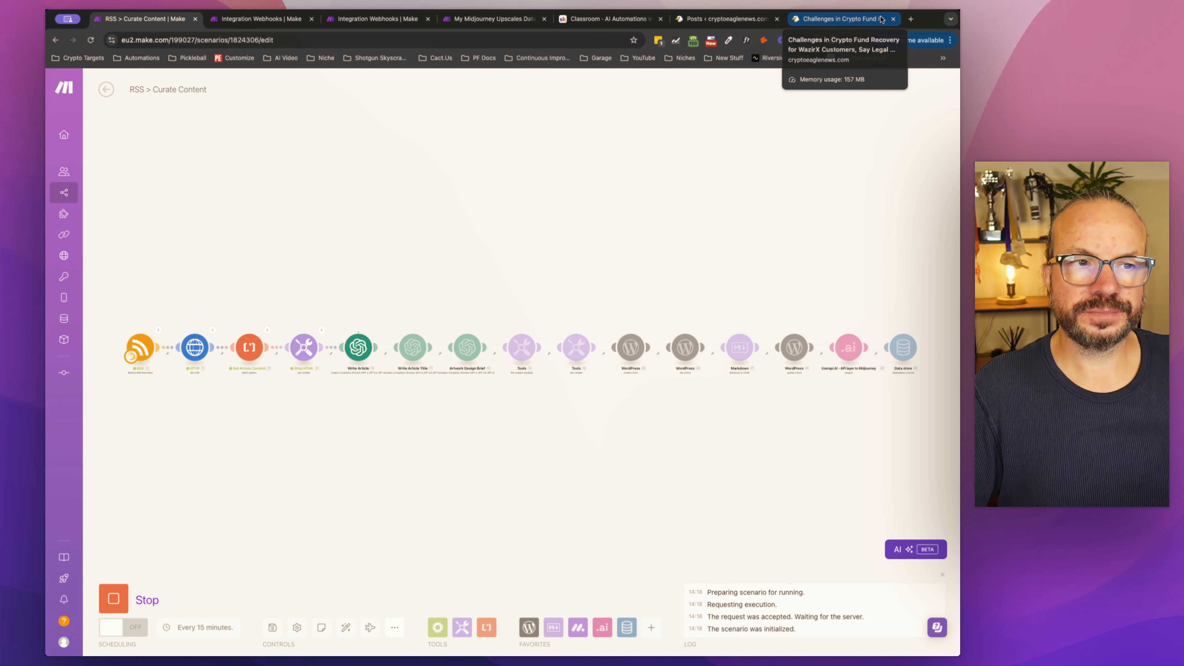
{"action": "left_click", "coordinate": [893, 19]}
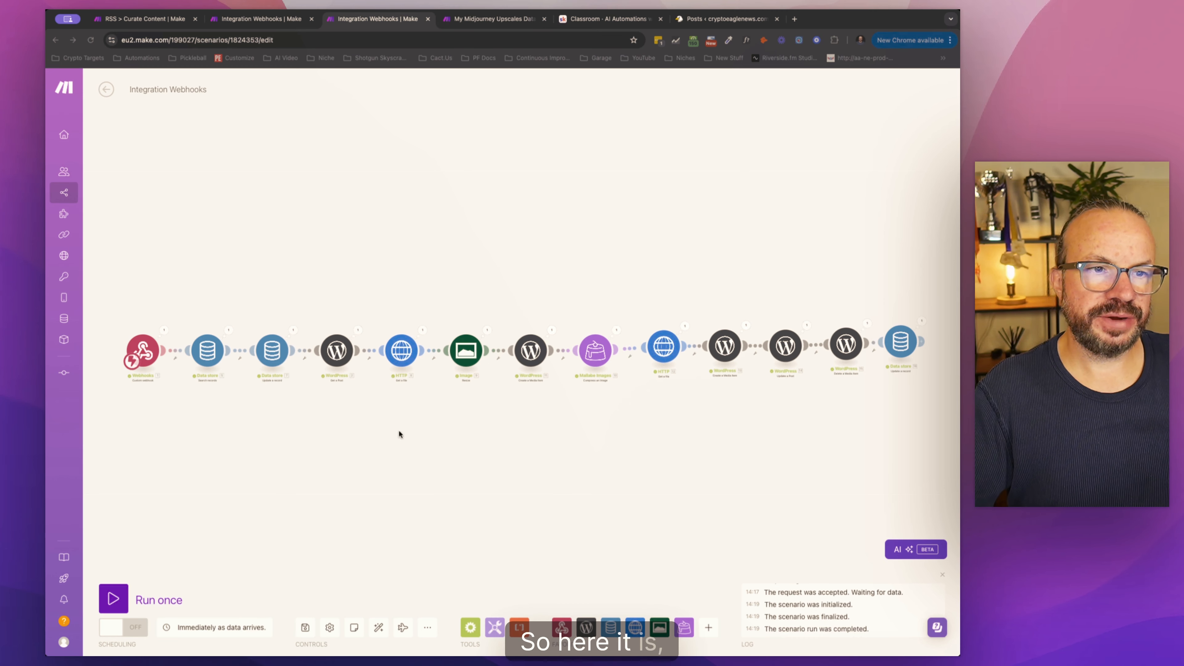